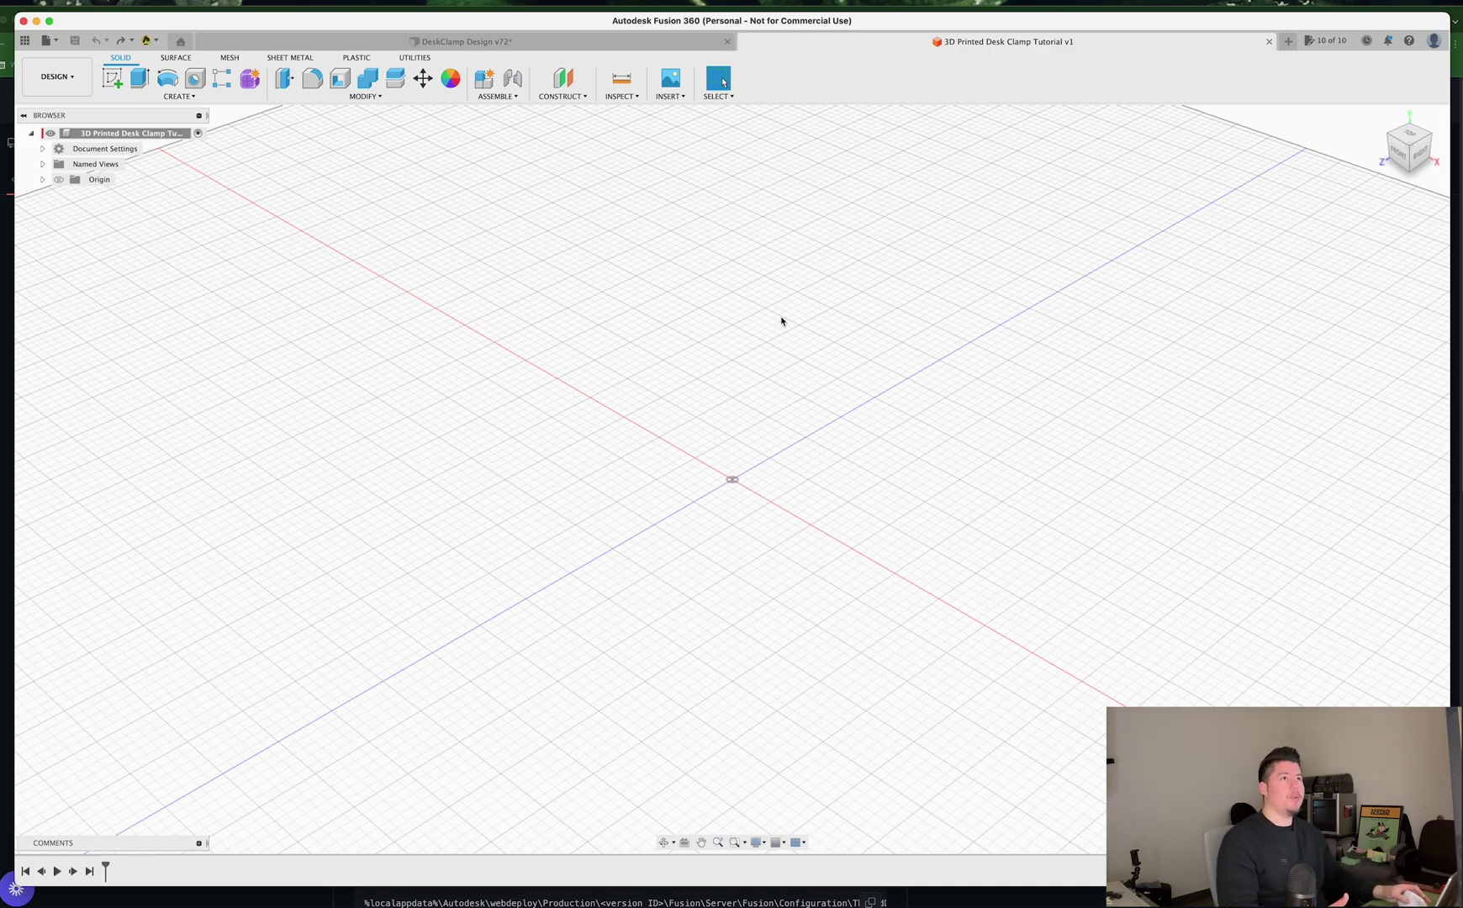
Step: Start a new sketch on the horizontal origin plane
{"action": "left_click", "coordinate": [108, 85]}
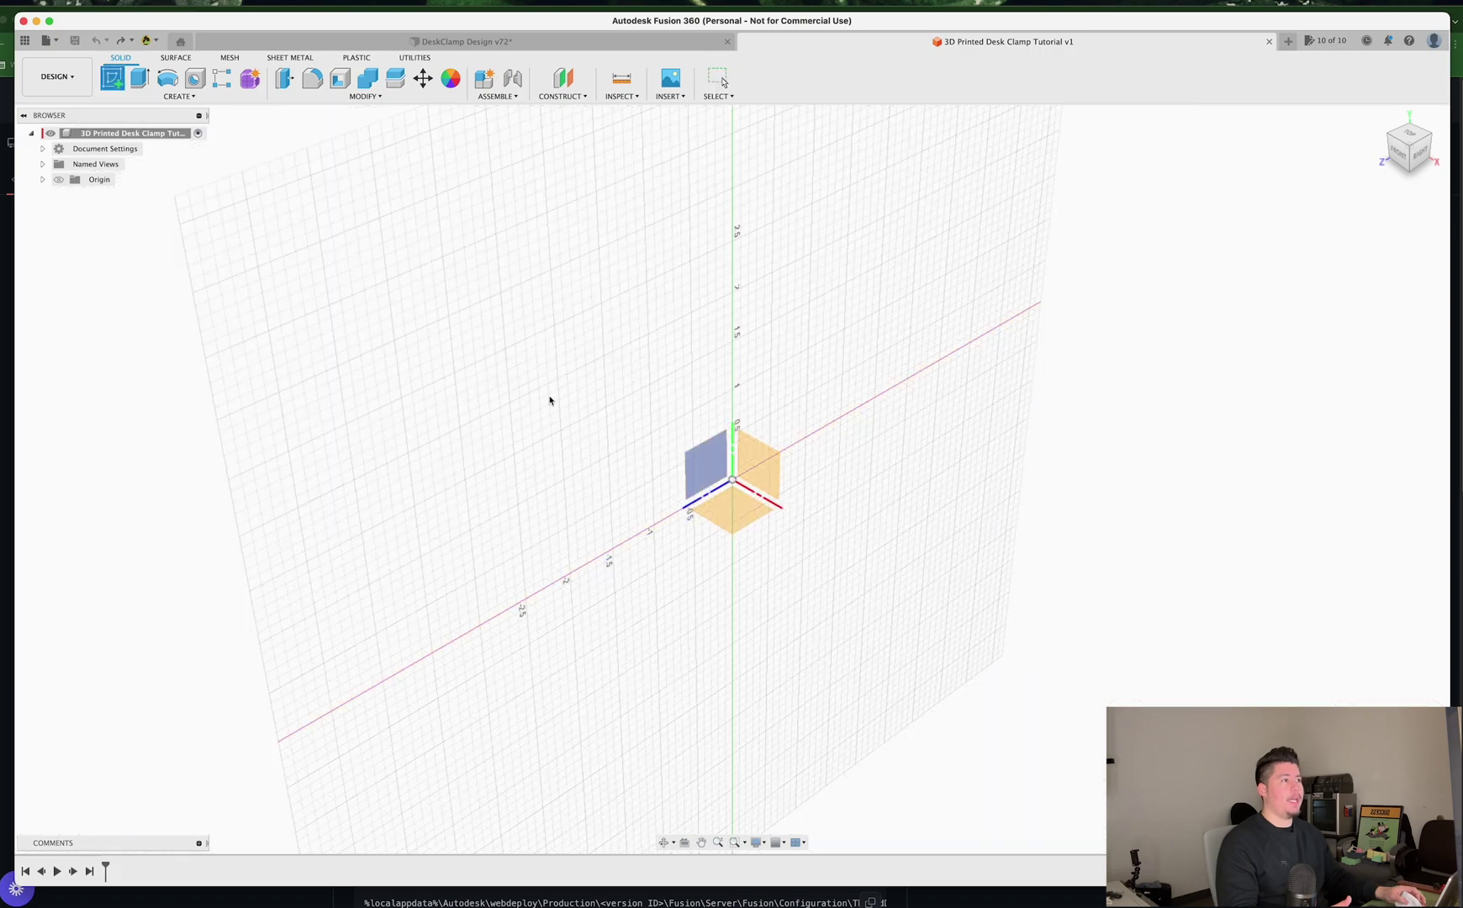
{"action": "left_click", "coordinate": [730, 506]}
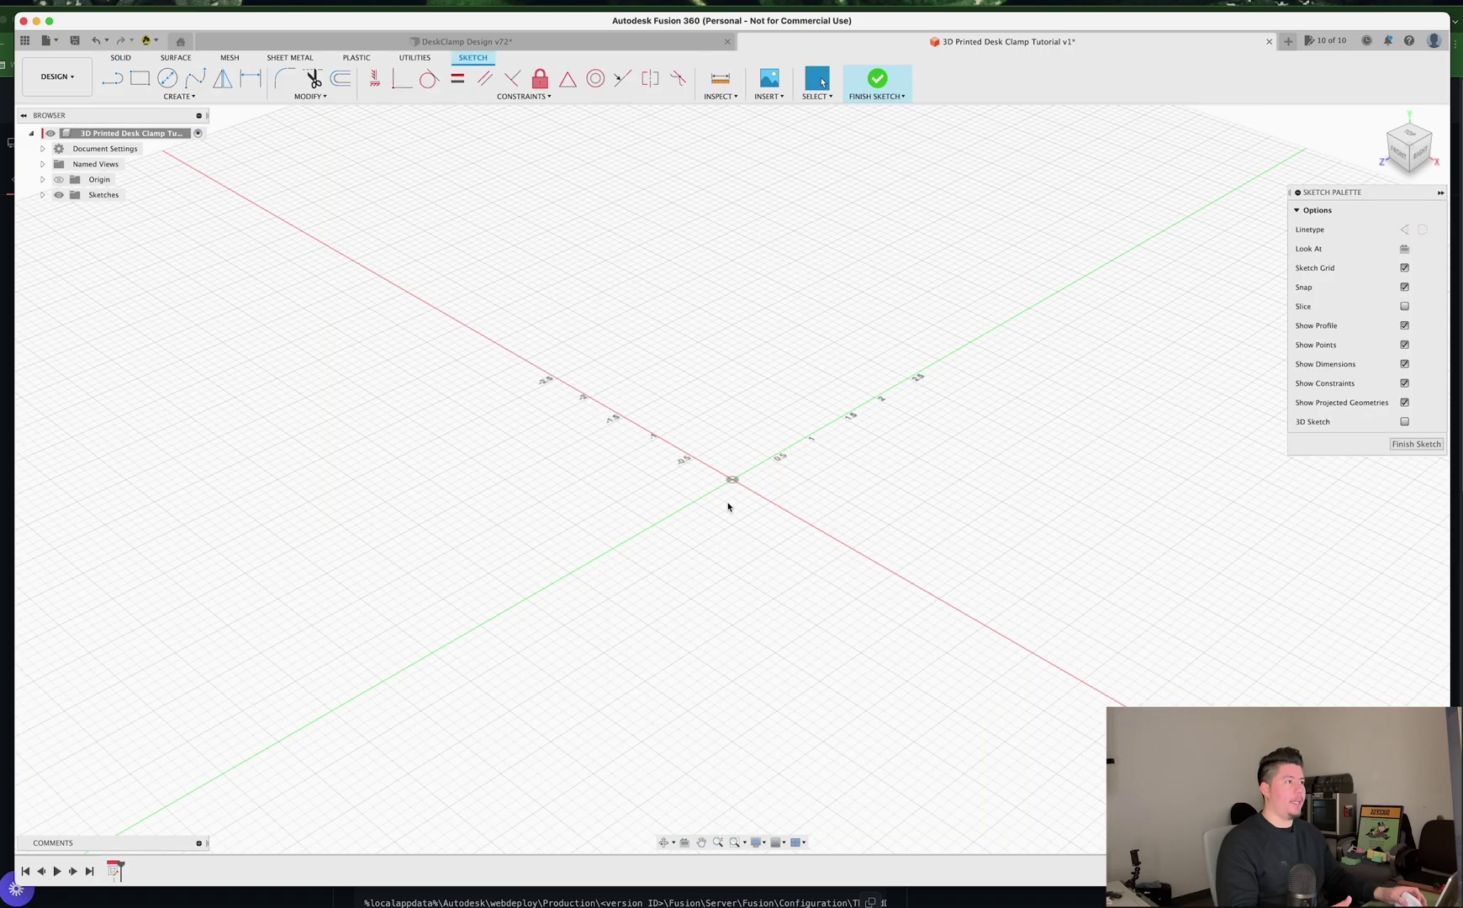
{"action": "left_click", "coordinate": [1410, 139]}
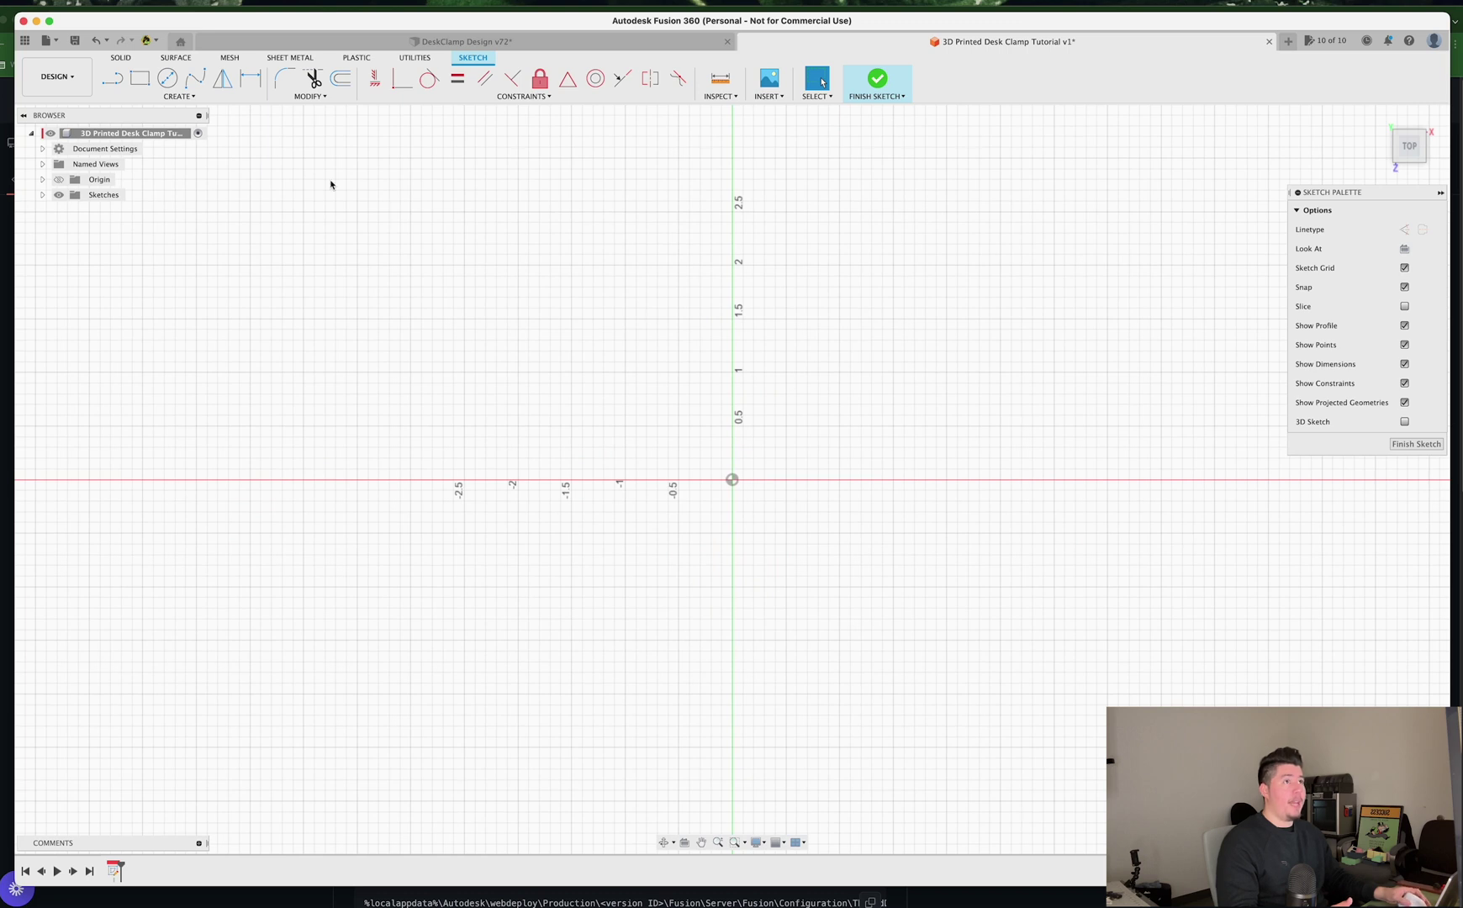
Step: Draw a center rectangle on the origin, 2.5 in wide and 3 in tall
{"action": "left_click", "coordinate": [193, 97]}
{"action": "mouse_move", "coordinate": [195, 124]}
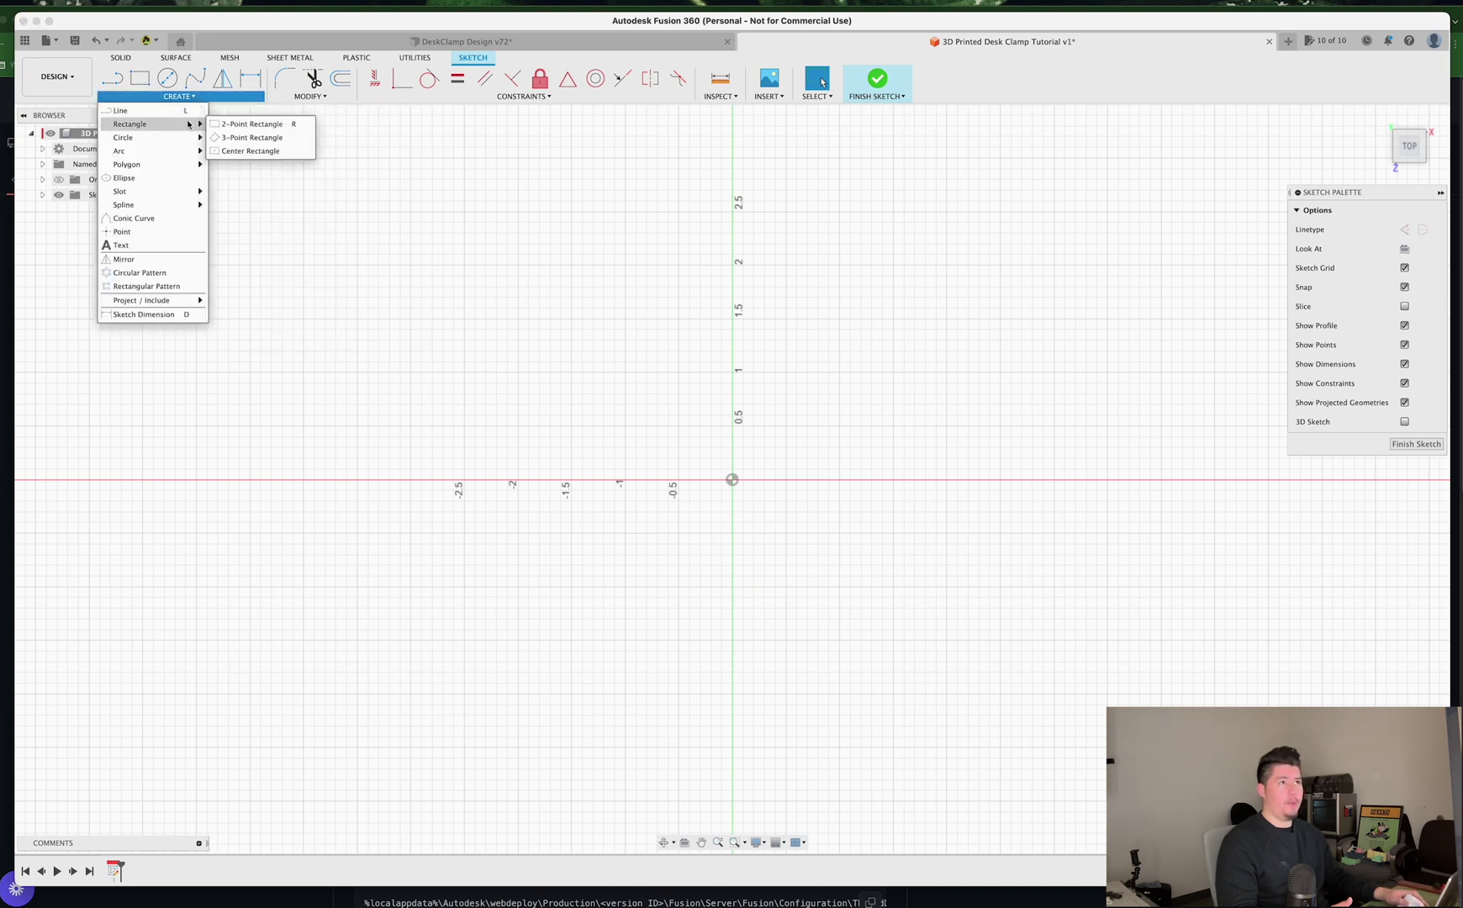
{"action": "left_click", "coordinate": [252, 151]}
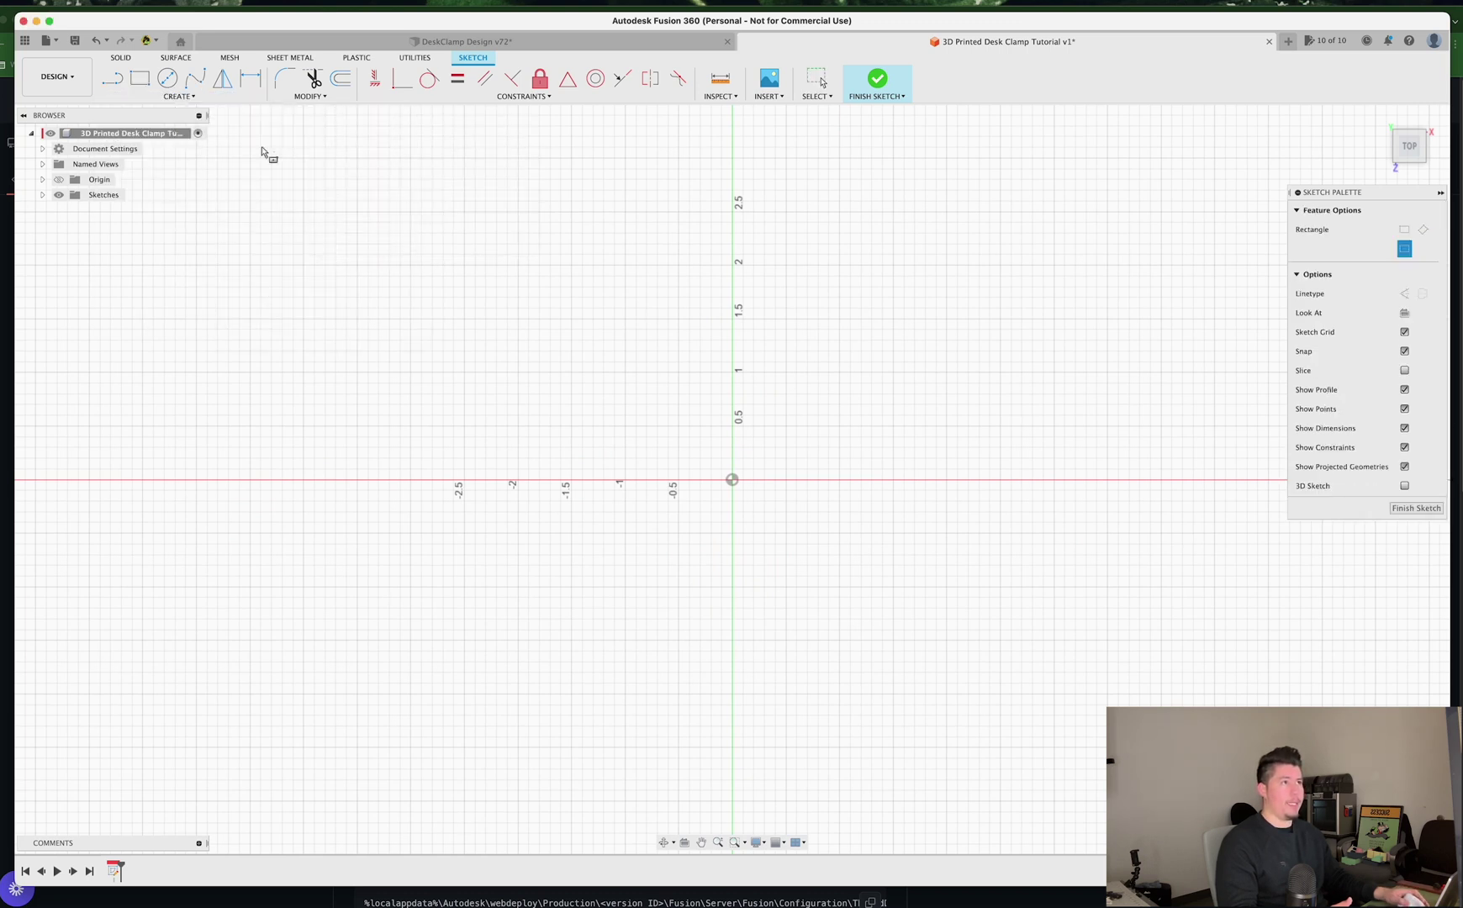
{"action": "middle_click_drag", "start_coordinate": [738, 424], "coordinate": [627, 412]}
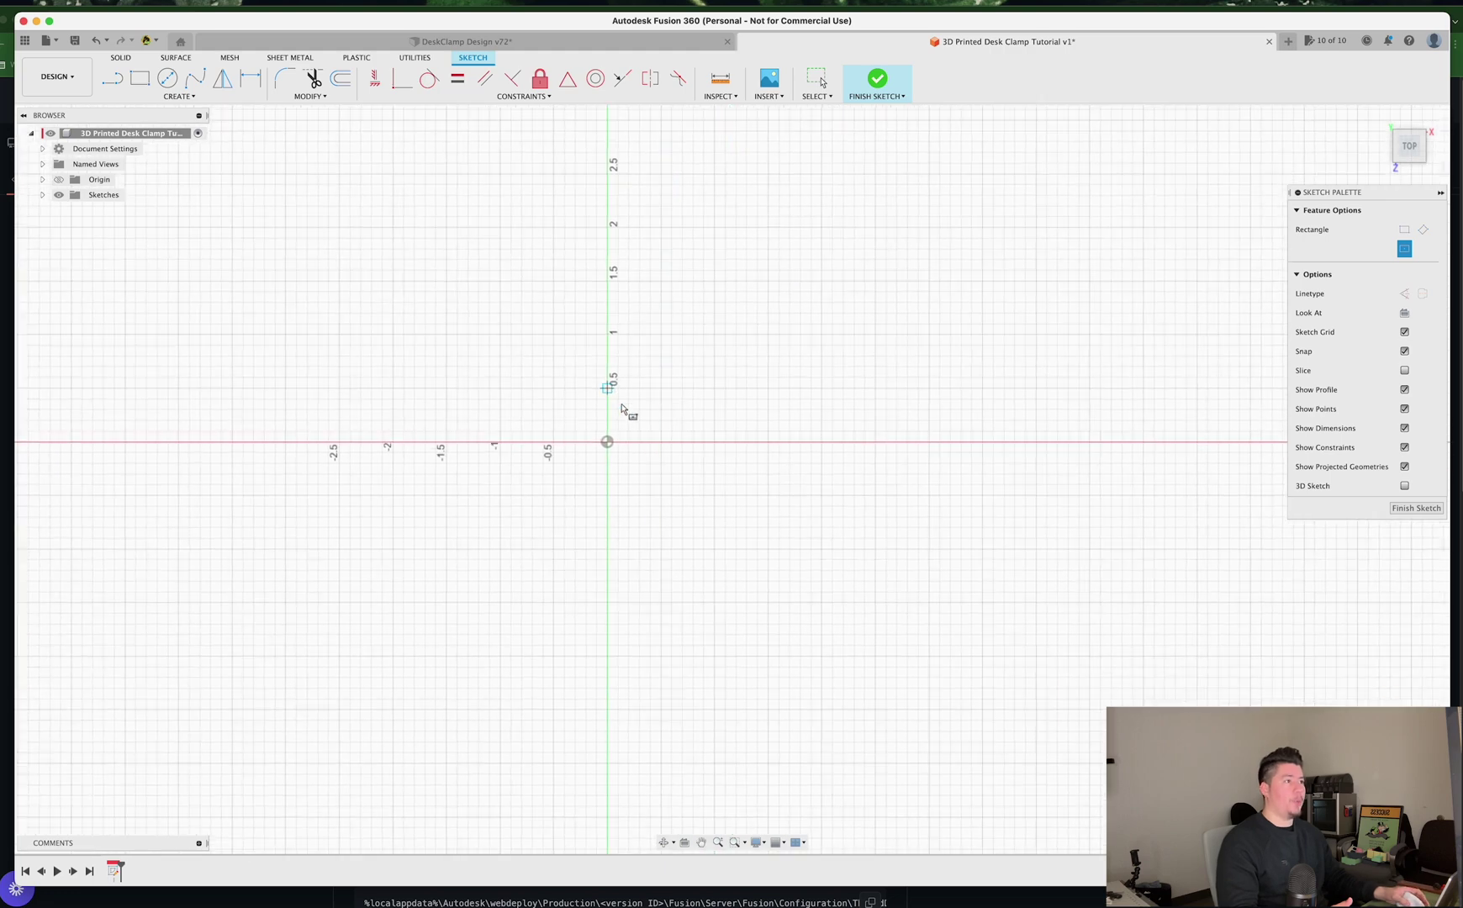
{"action": "left_click", "coordinate": [607, 442]}
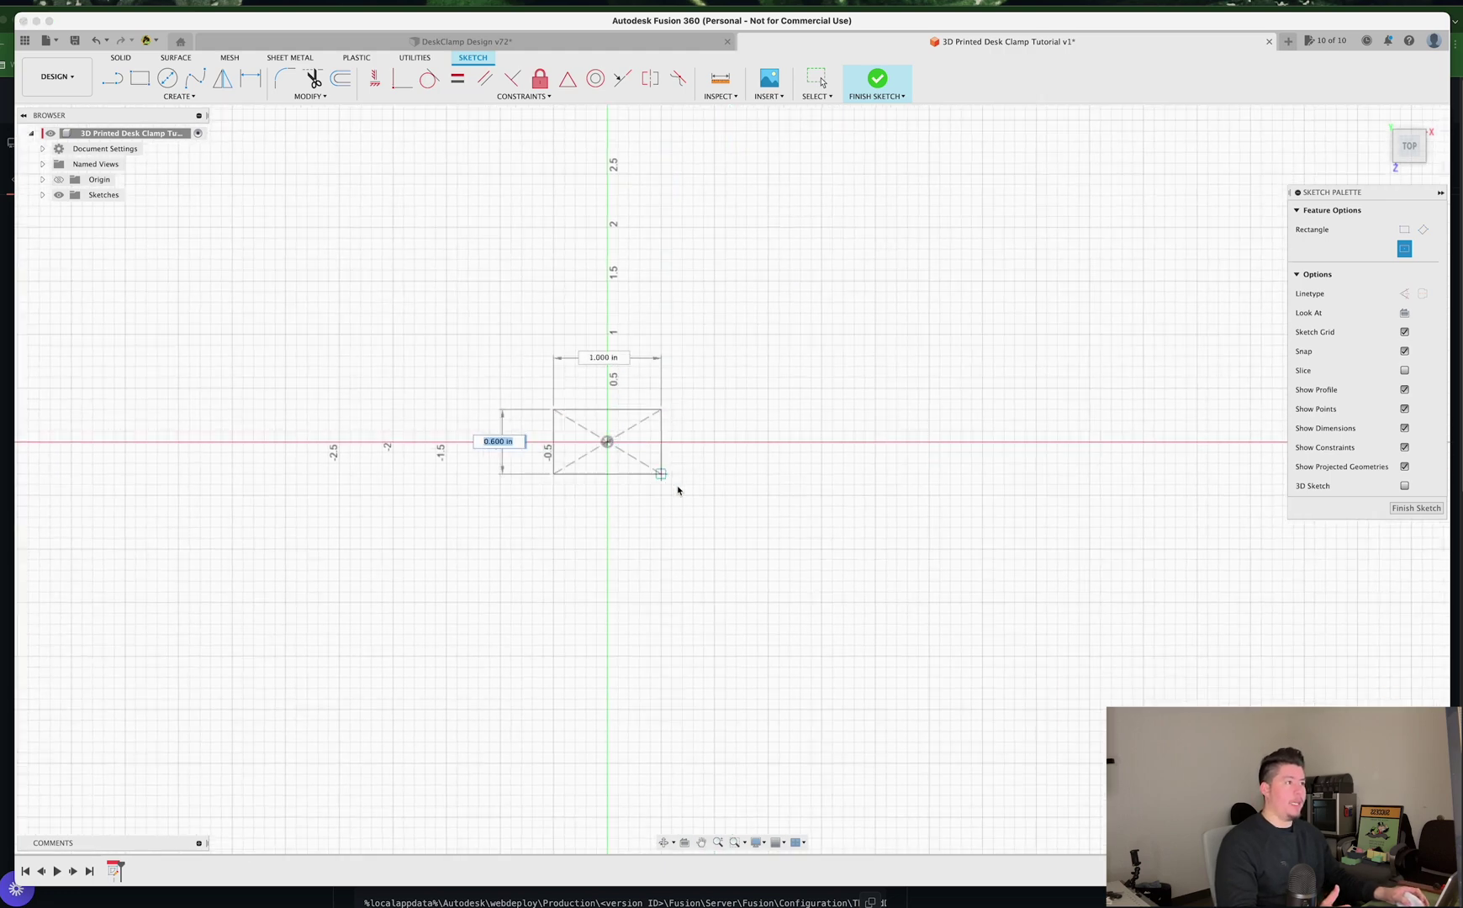
{"action": "middle_click_drag", "start_coordinate": [698, 519], "coordinate": [845, 572]}
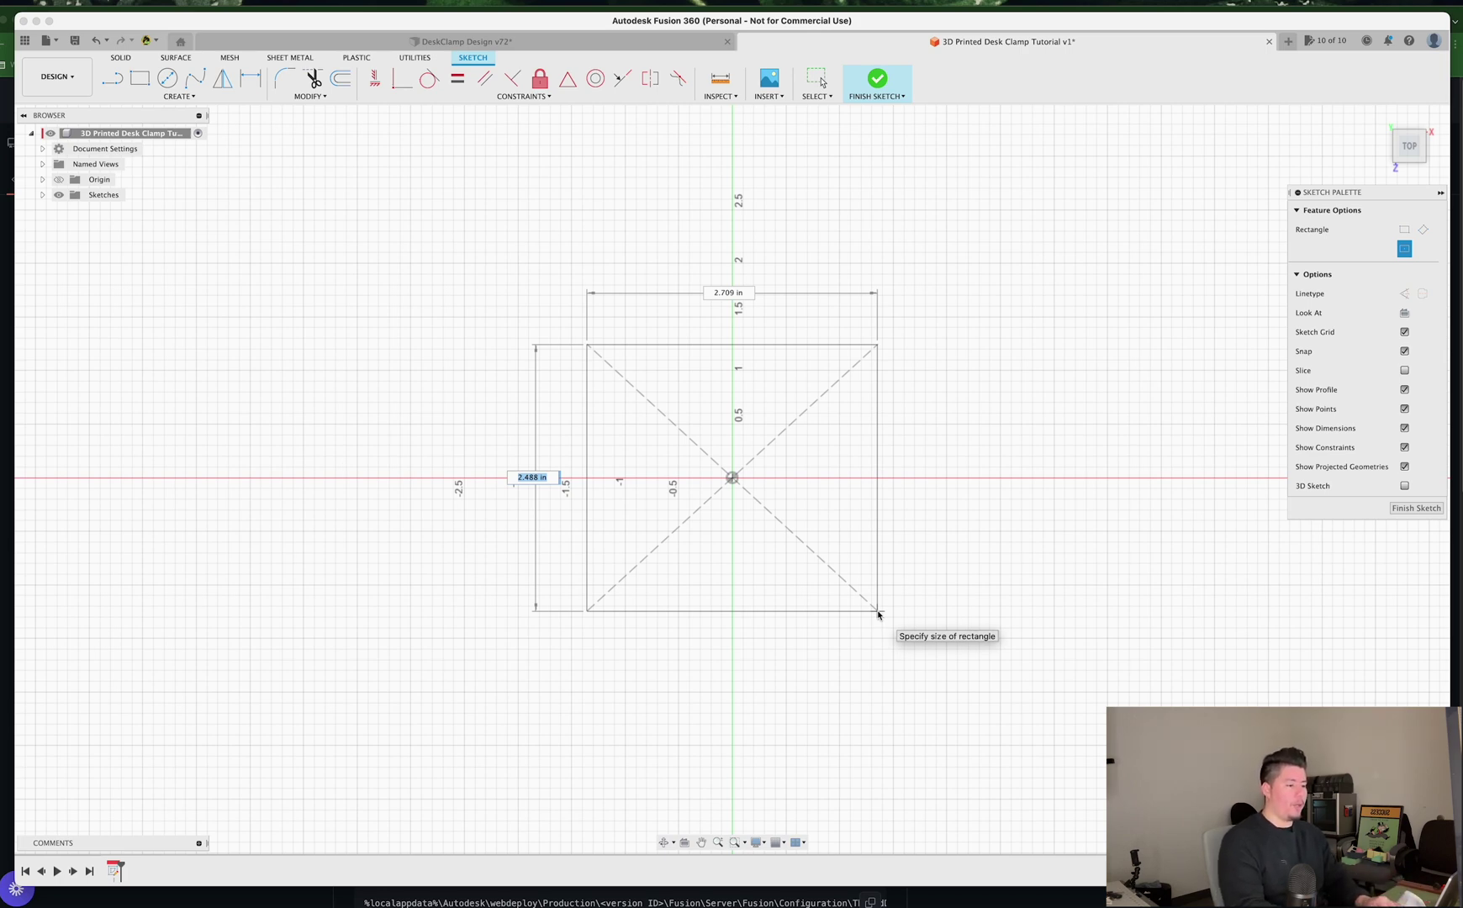
{"action": "key", "text": "Tab"}
{"action": "type", "text": "2.5"}
{"action": "key", "text": "Tab"}
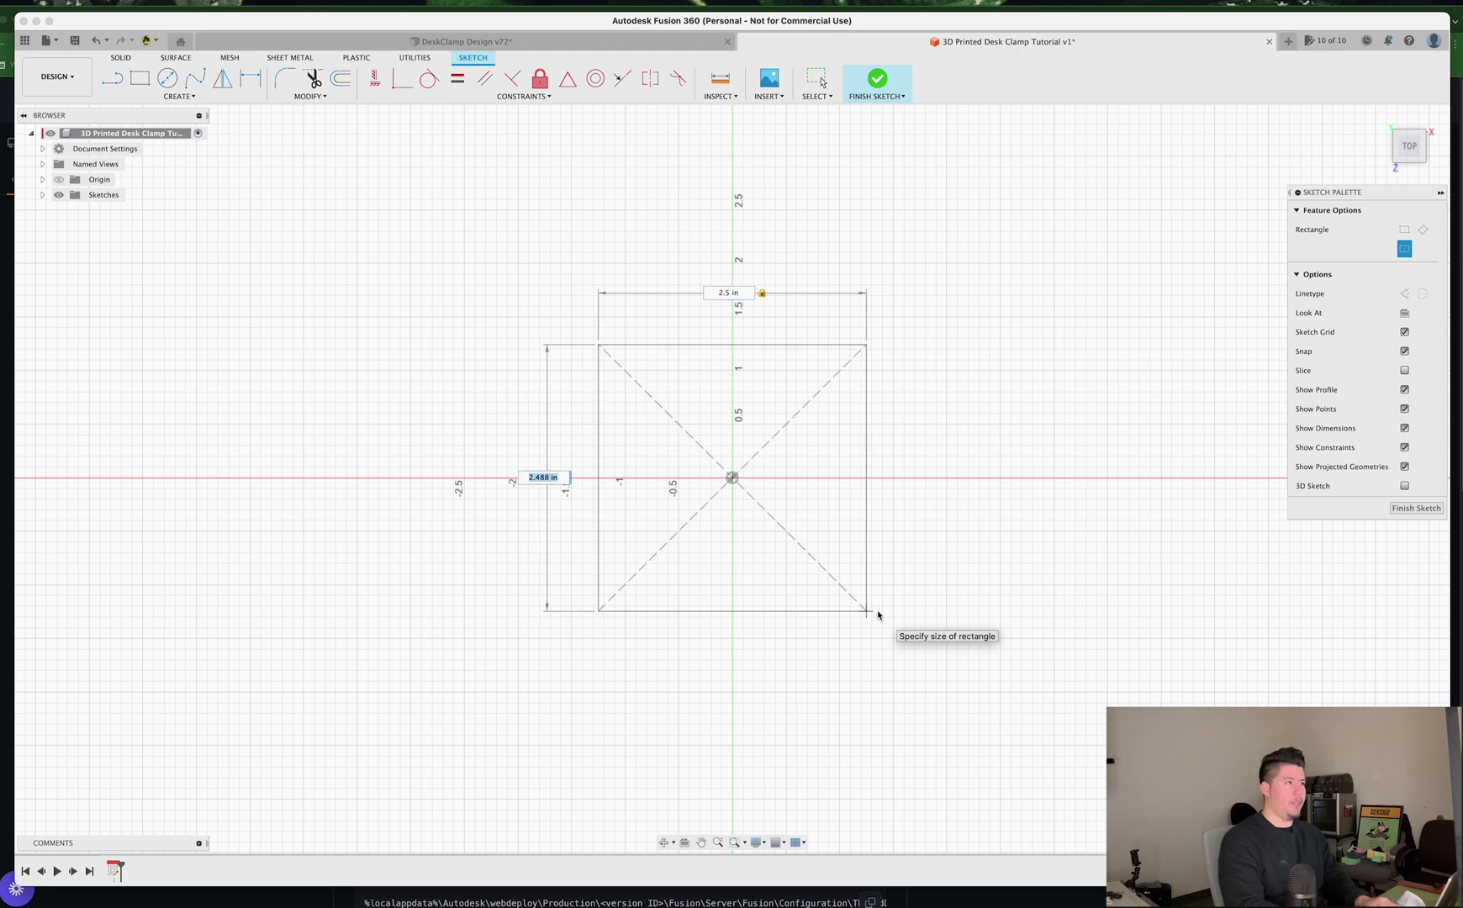
{"action": "type", "text": "3"}
{"action": "key", "text": "Return"}
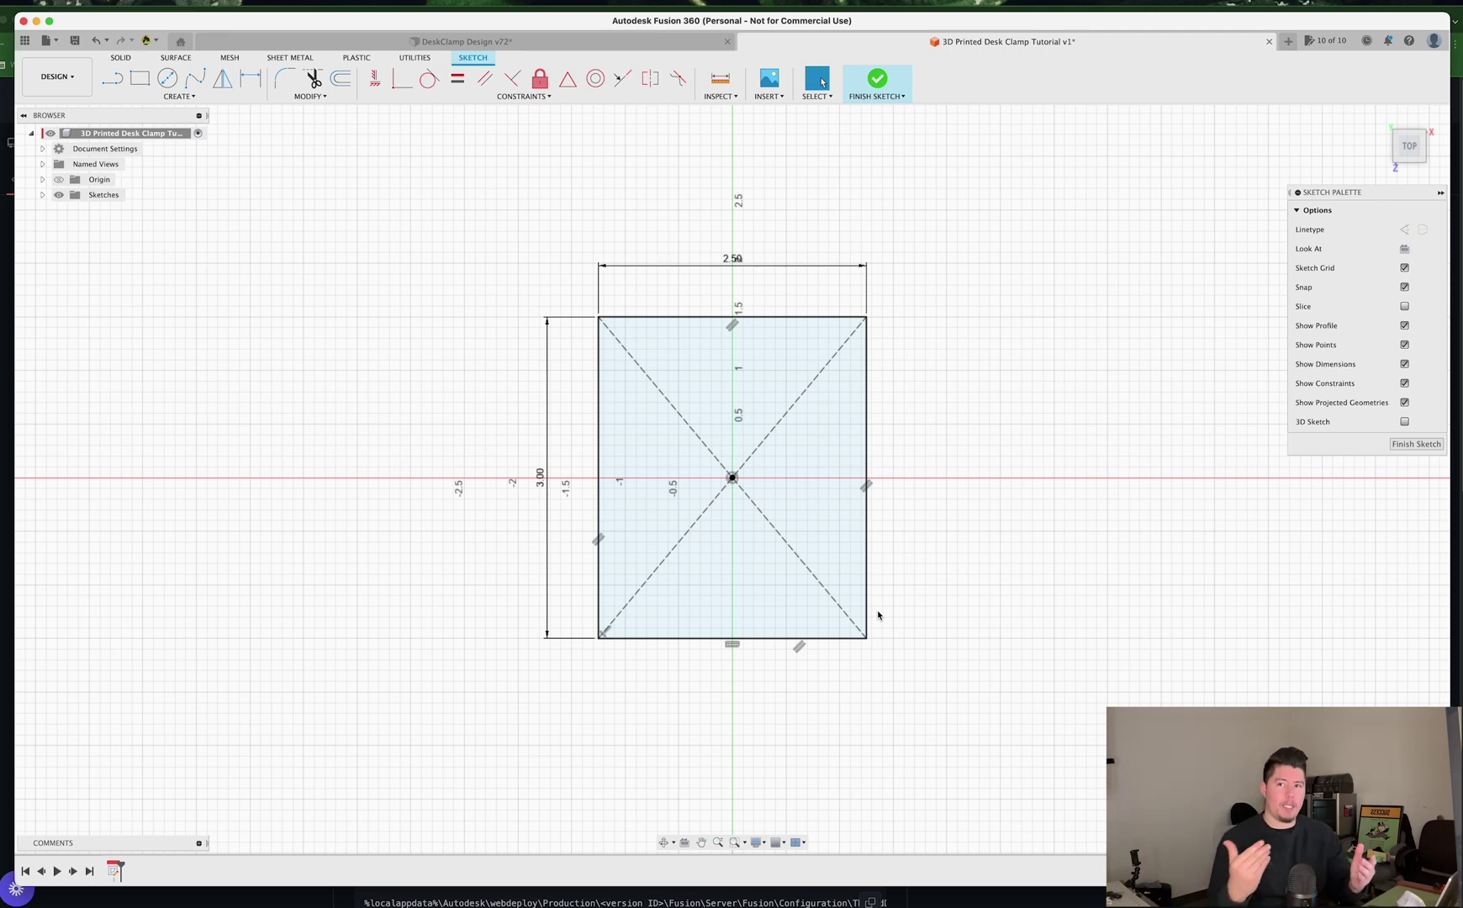
Step: Offset only the rectangle's upper 2.5 in edge 0.5 in inward, with chain selection off
{"action": "key", "text": "o"}
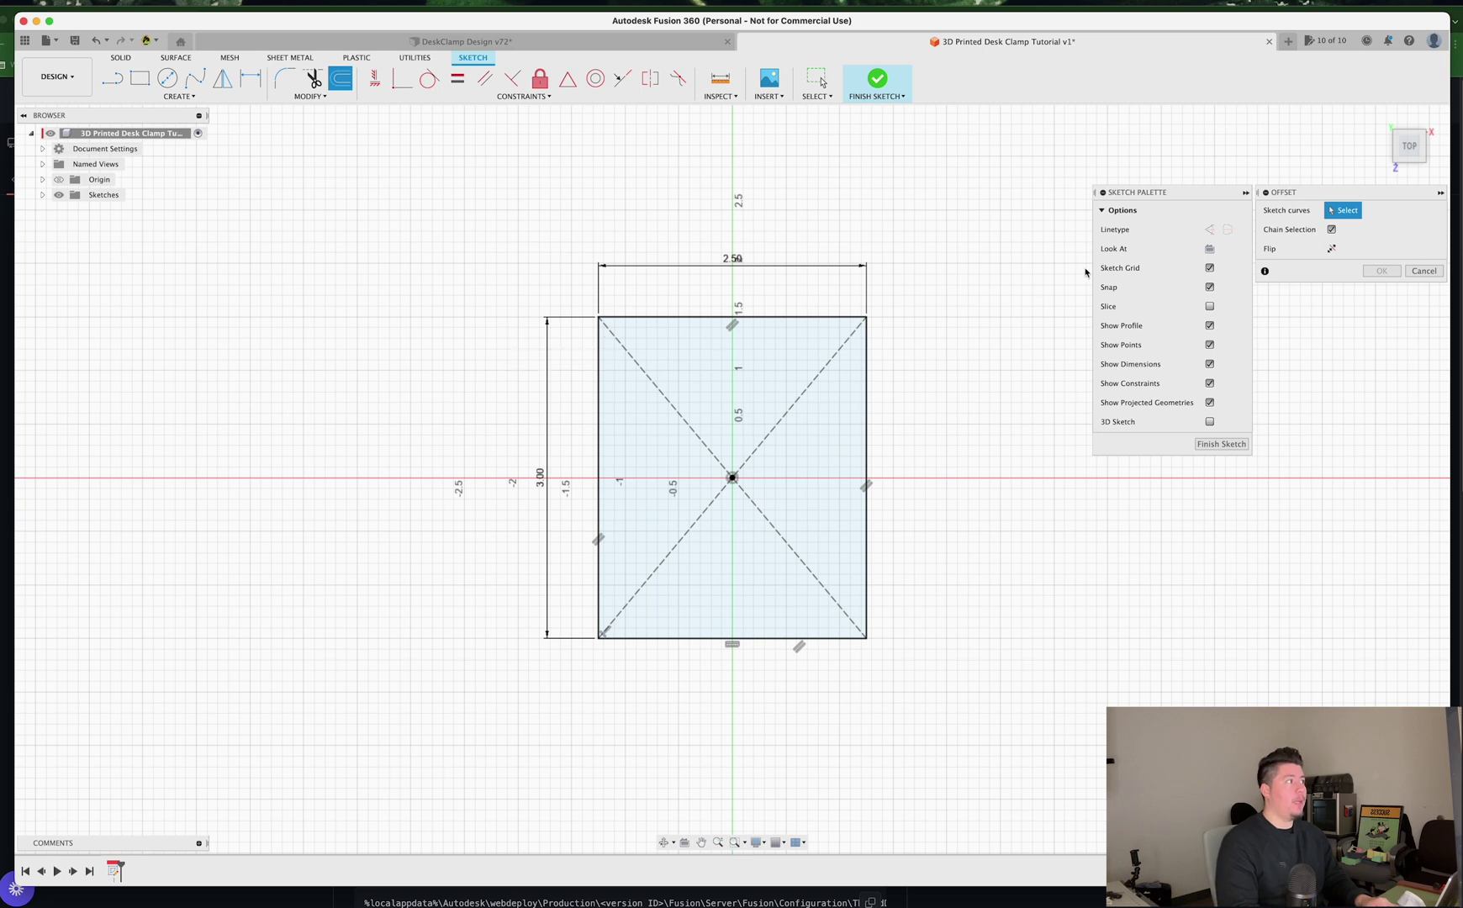
{"action": "left_click", "coordinate": [1332, 229]}
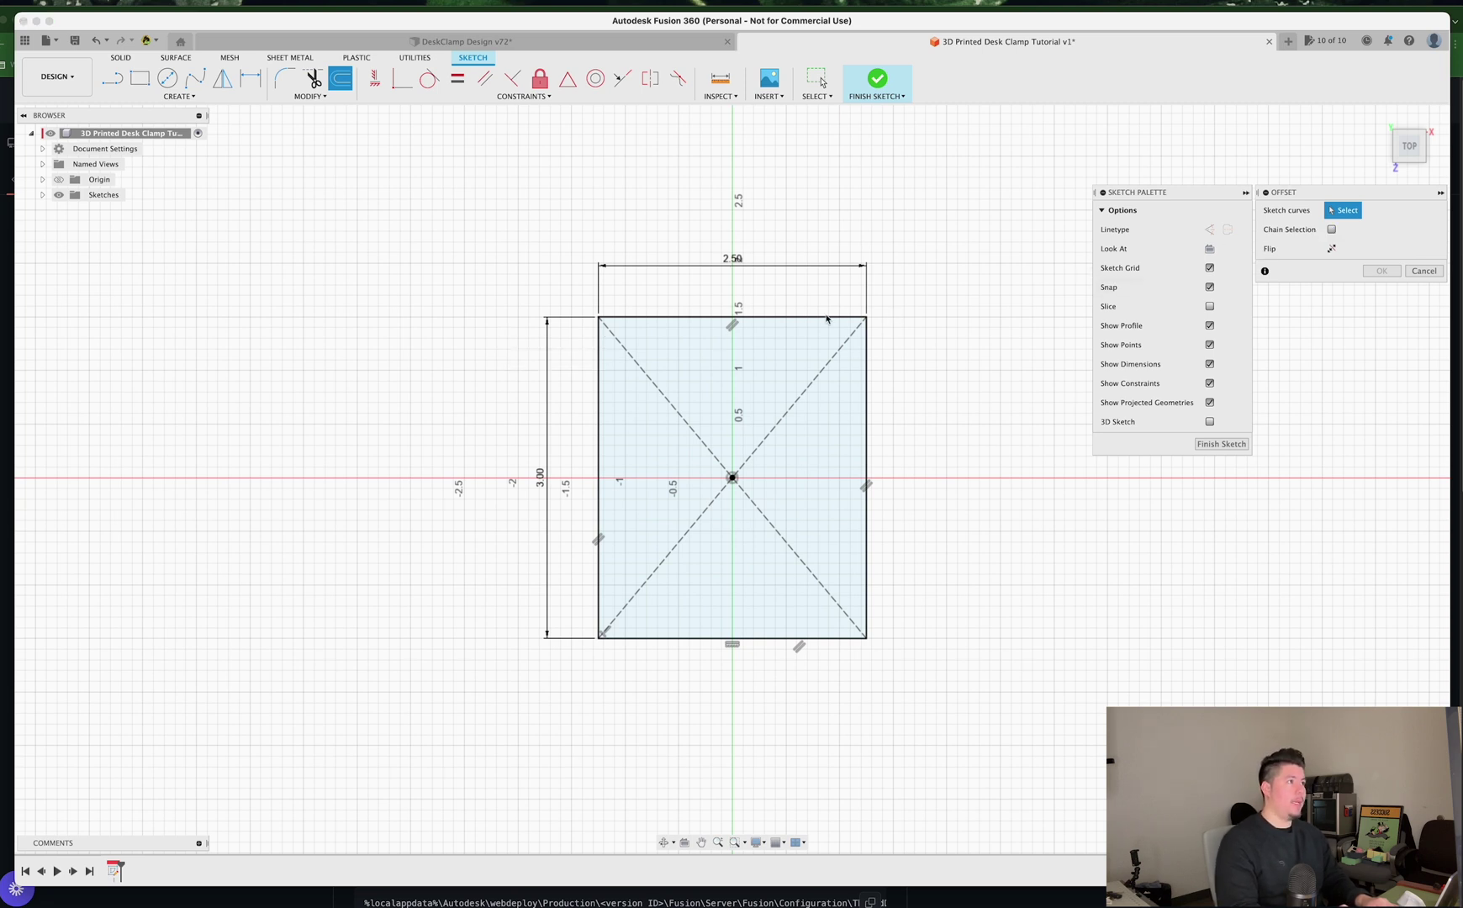
{"action": "left_click", "coordinate": [765, 318]}
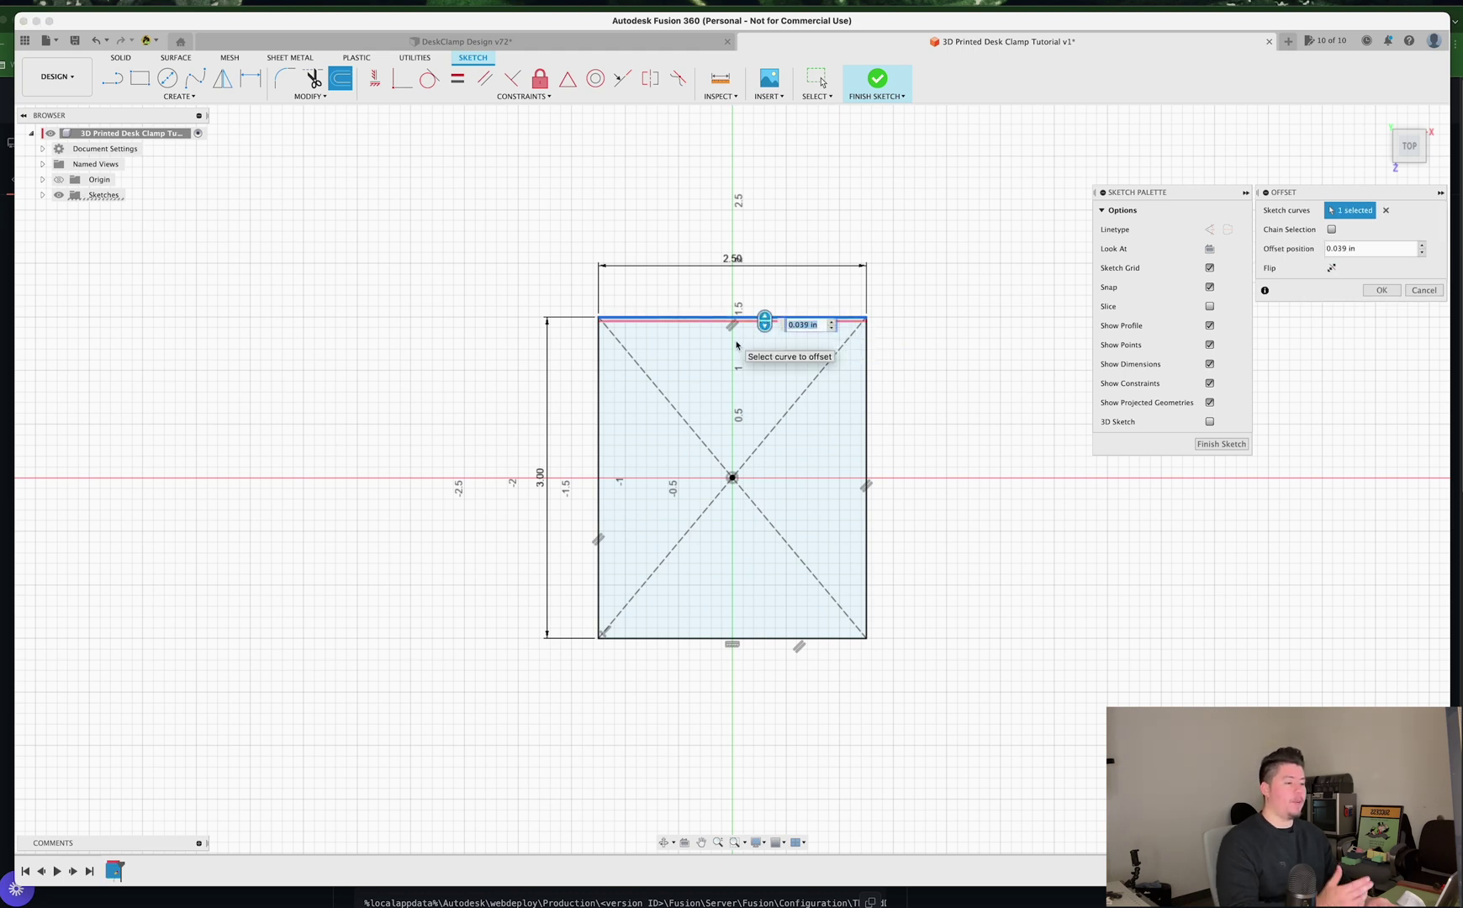
{"action": "type", "text": "-"}
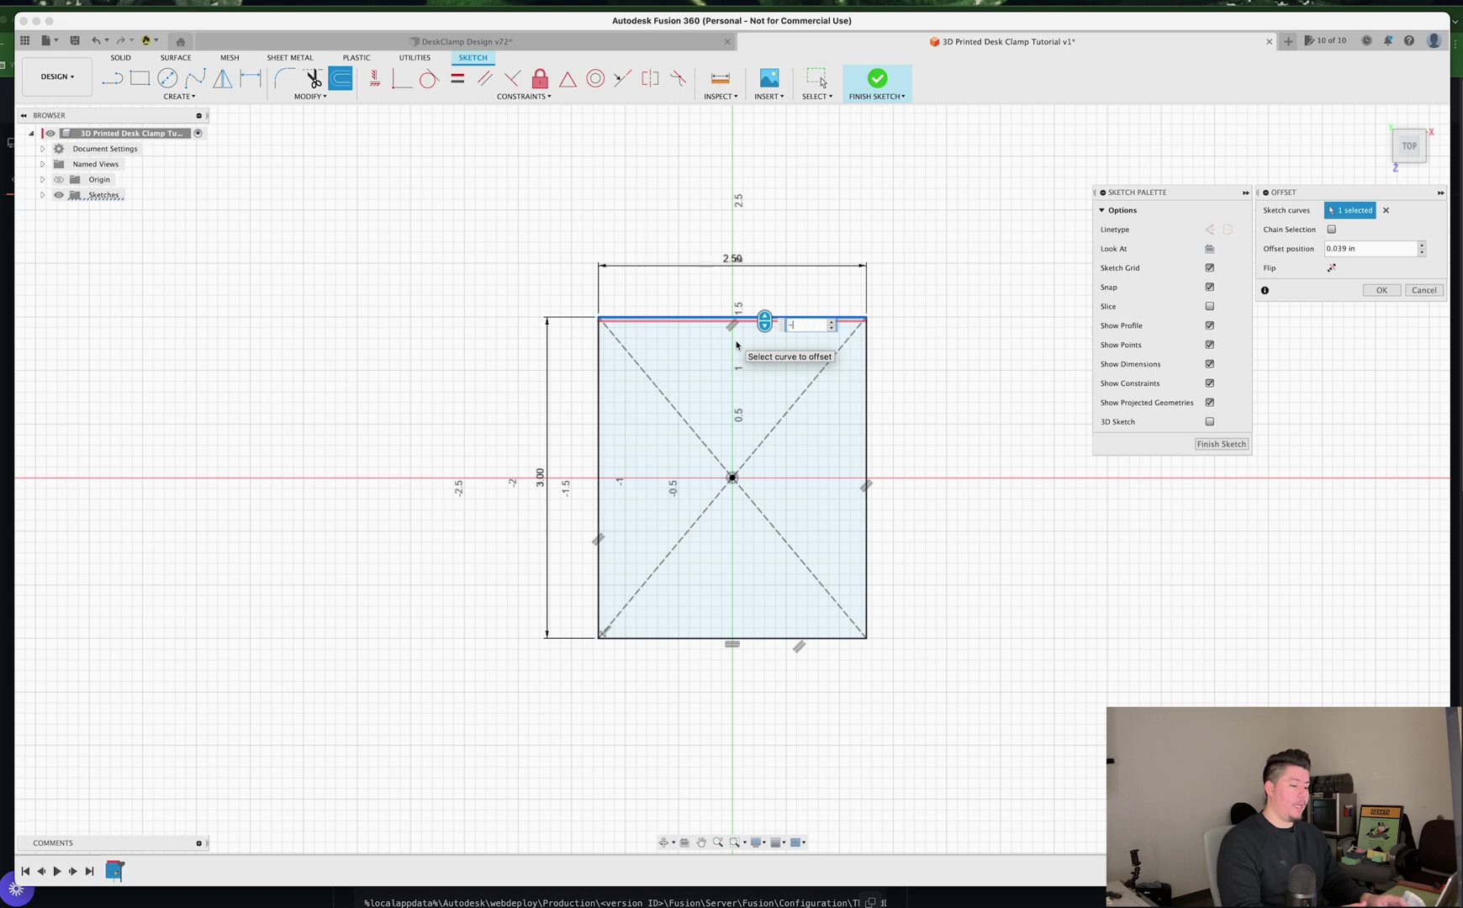
{"action": "type", "text": ".5"}
{"action": "key", "text": "BackSpace"}
{"action": "key", "text": "BackSpace"}
{"action": "key", "text": "BackSpace"}
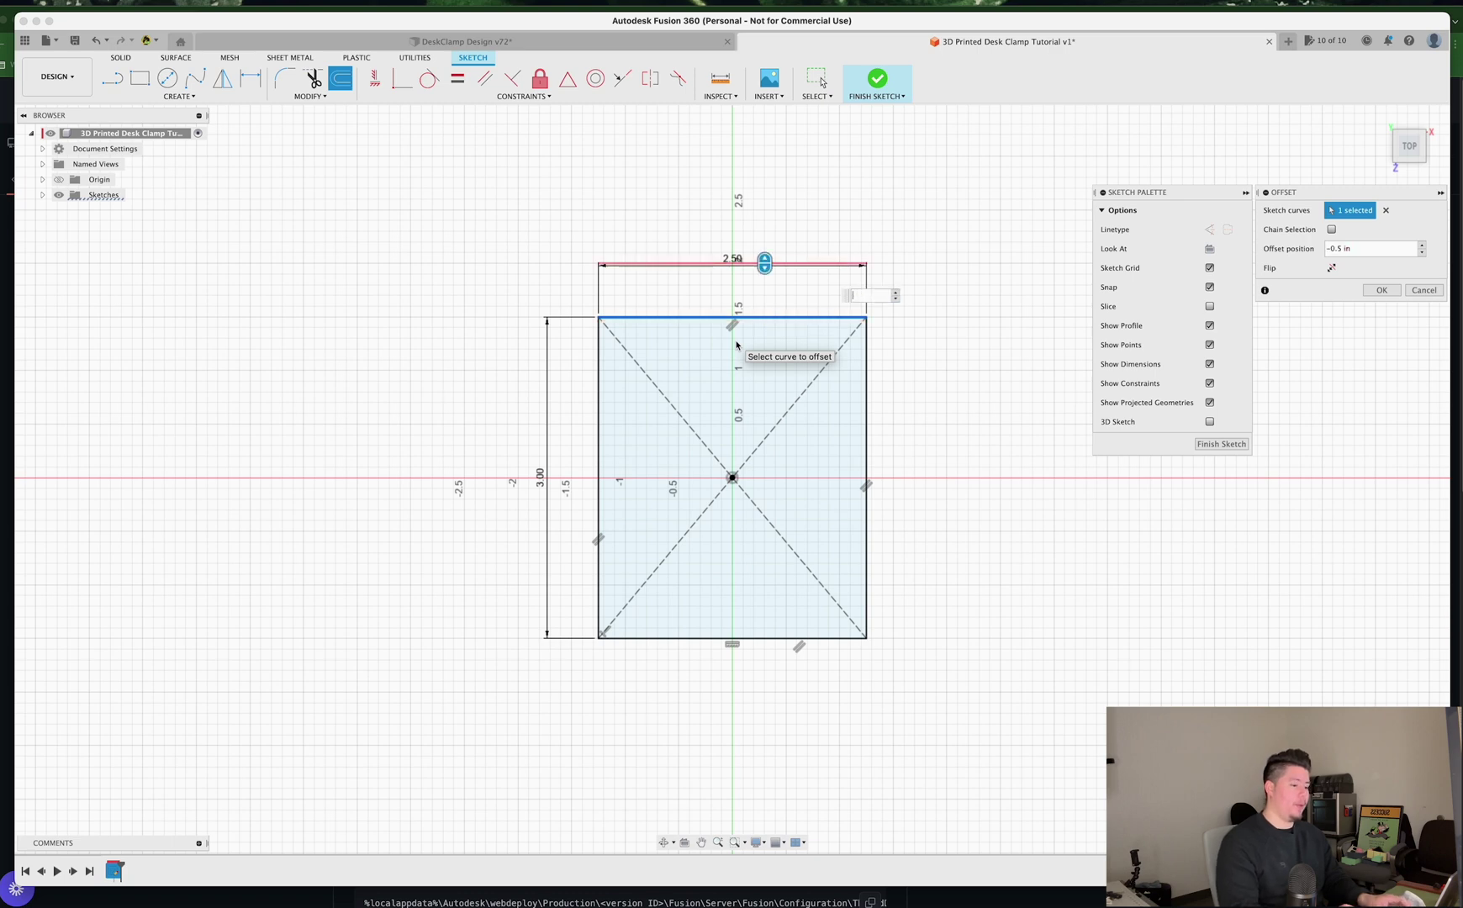
{"action": "type", "text": ".5"}
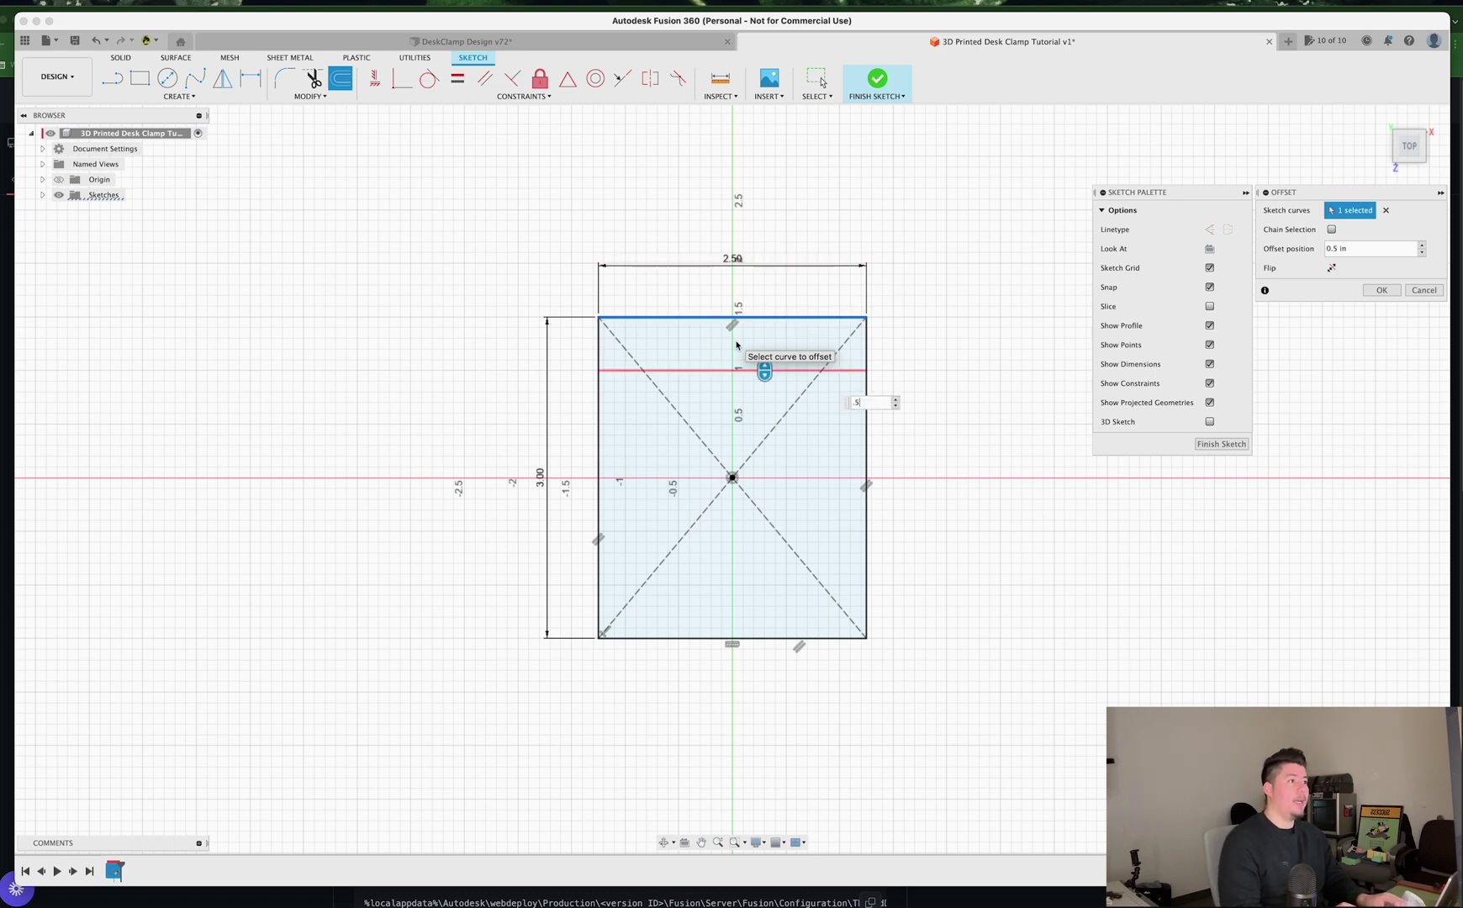
{"action": "key", "text": "Return"}
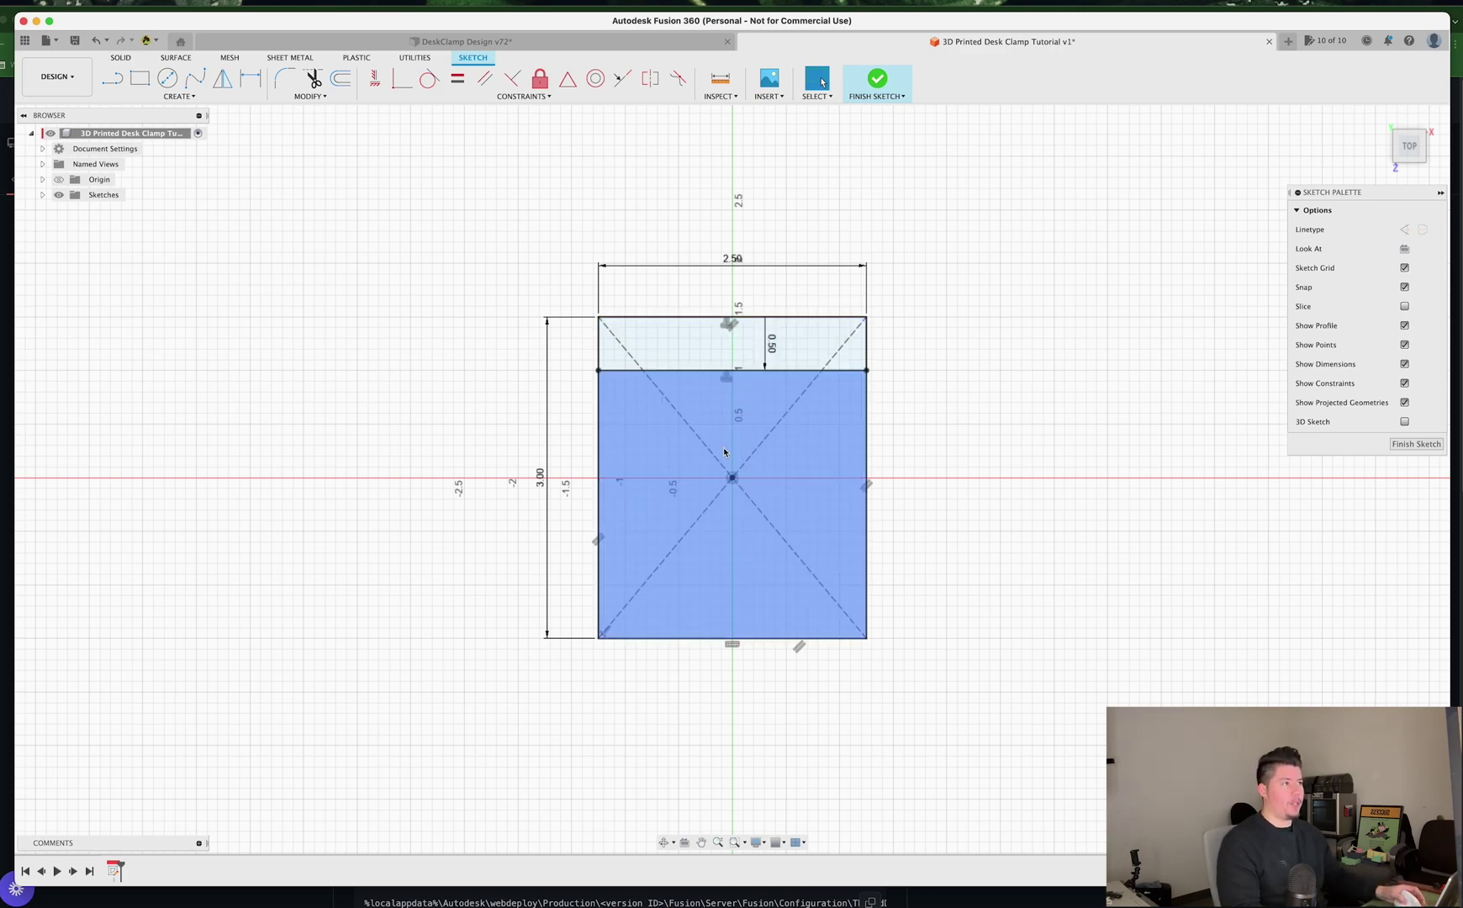
Step: Extrude the larger rectangular profile 0.3 in upward as a new body
{"action": "middle_click_drag", "start_coordinate": [724, 452], "coordinate": [667, 413], "text": "shift"}
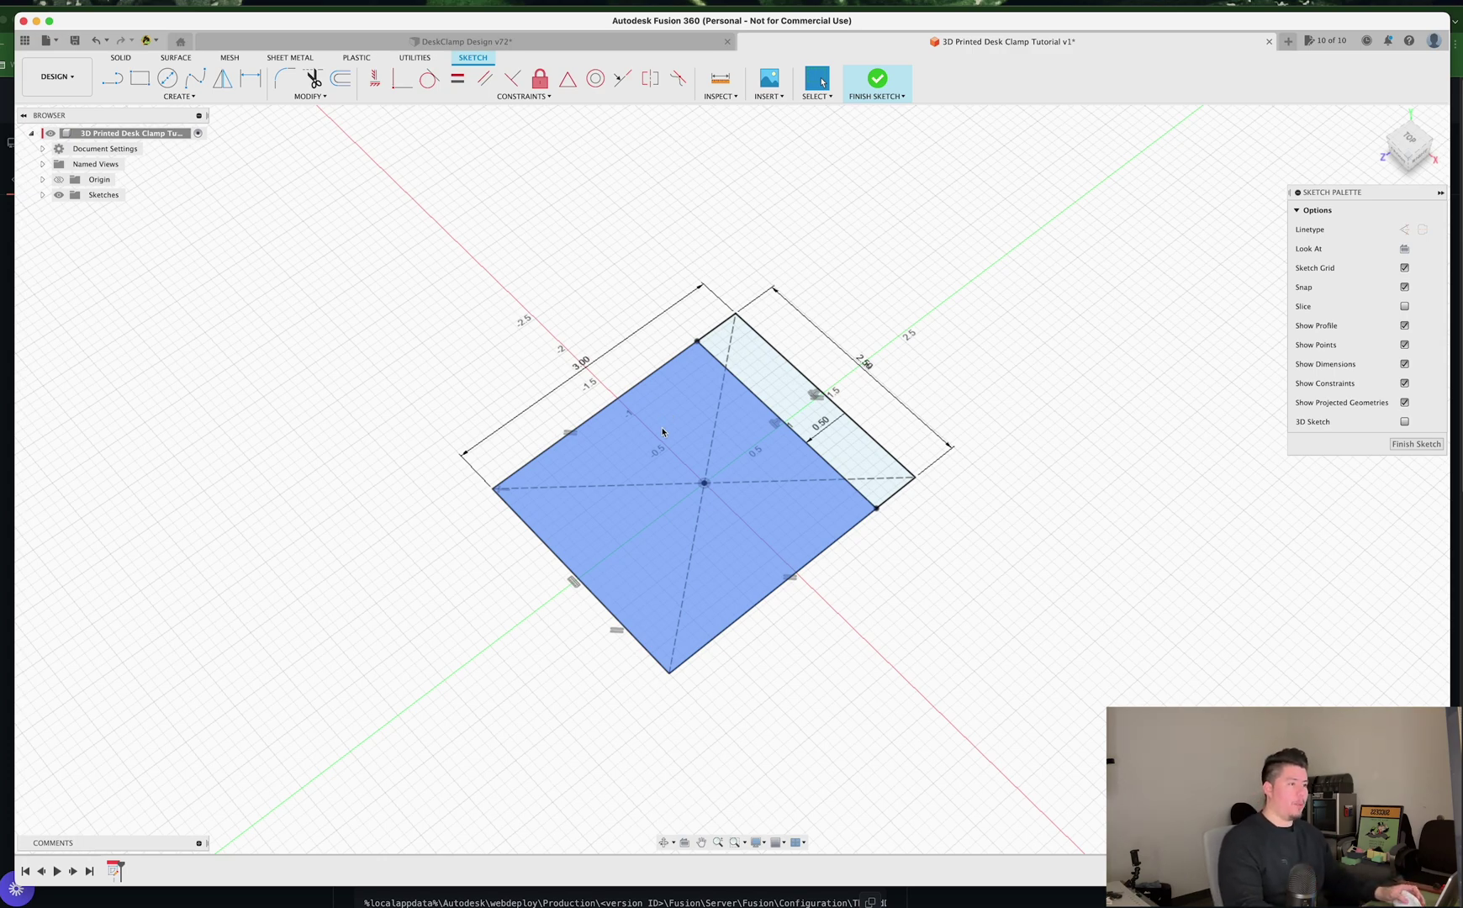
{"action": "key", "text": "e"}
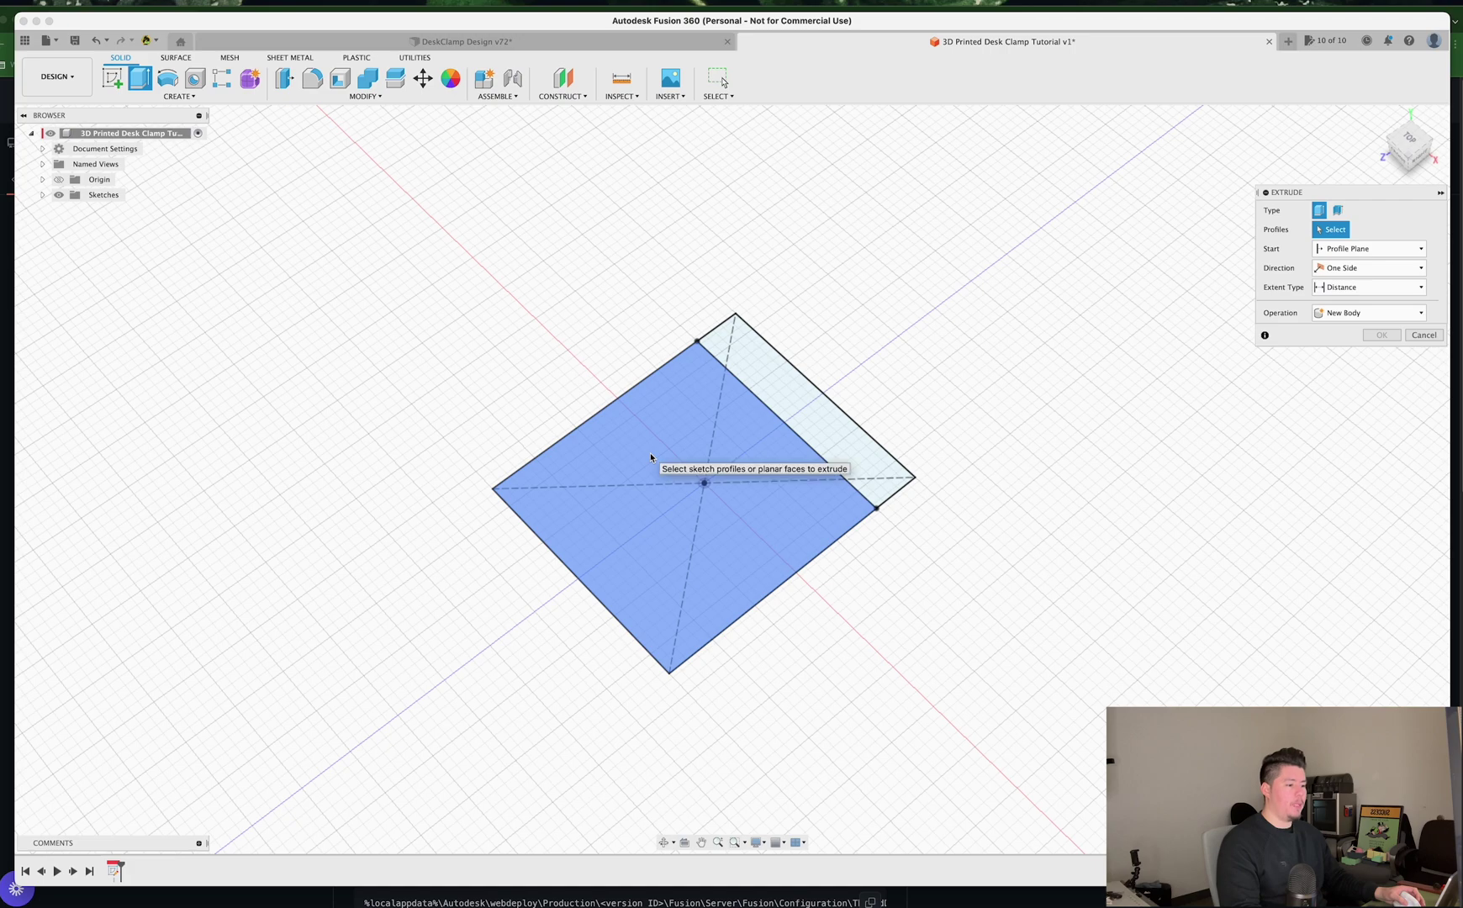
{"action": "left_click", "coordinate": [765, 474]}
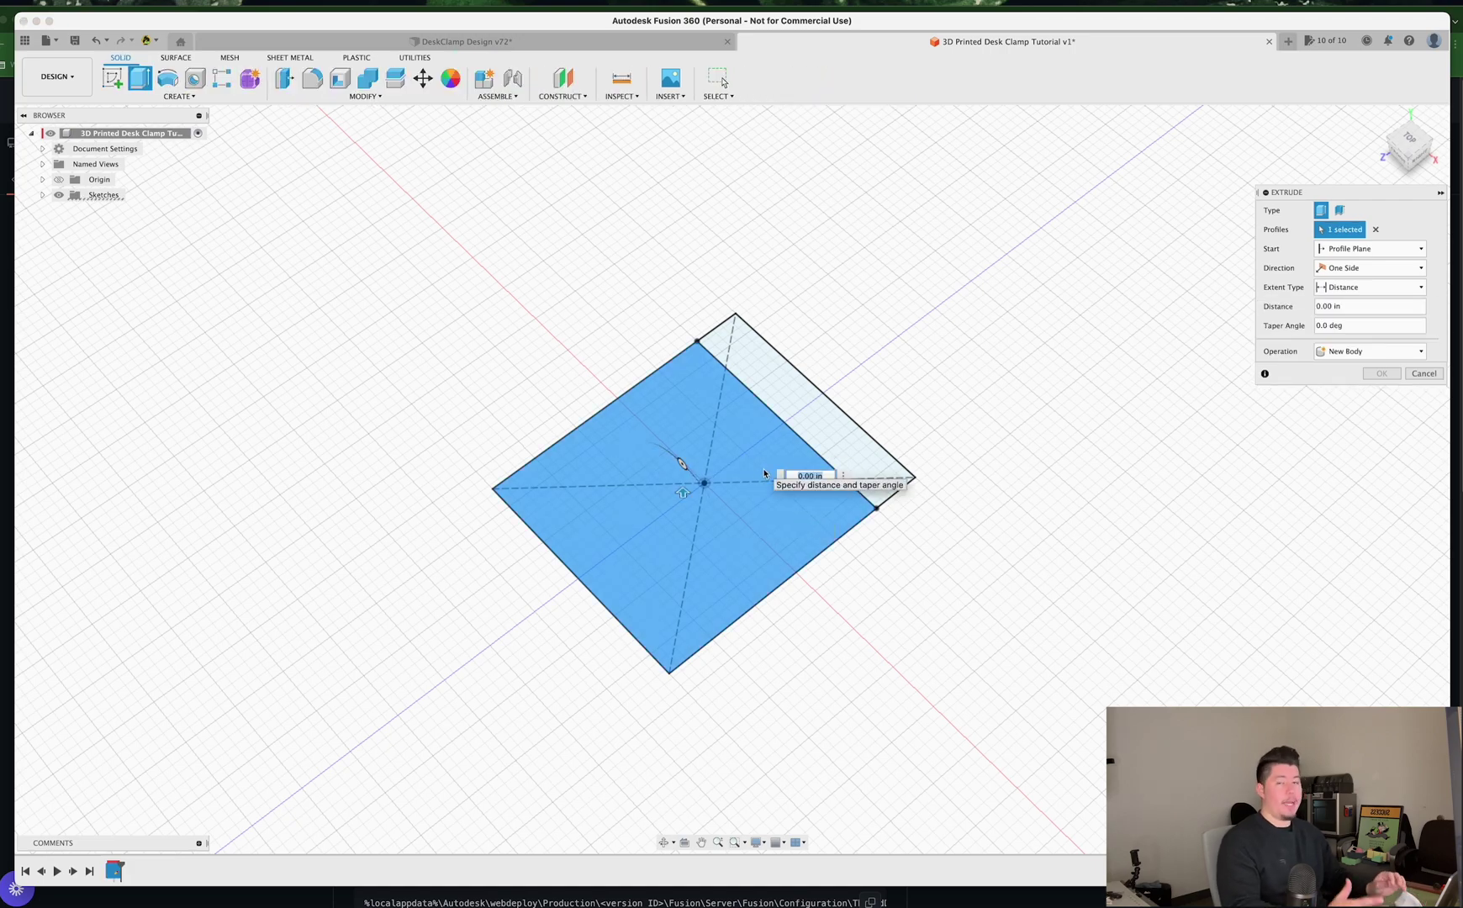
{"action": "key", "text": "BackSpace"}
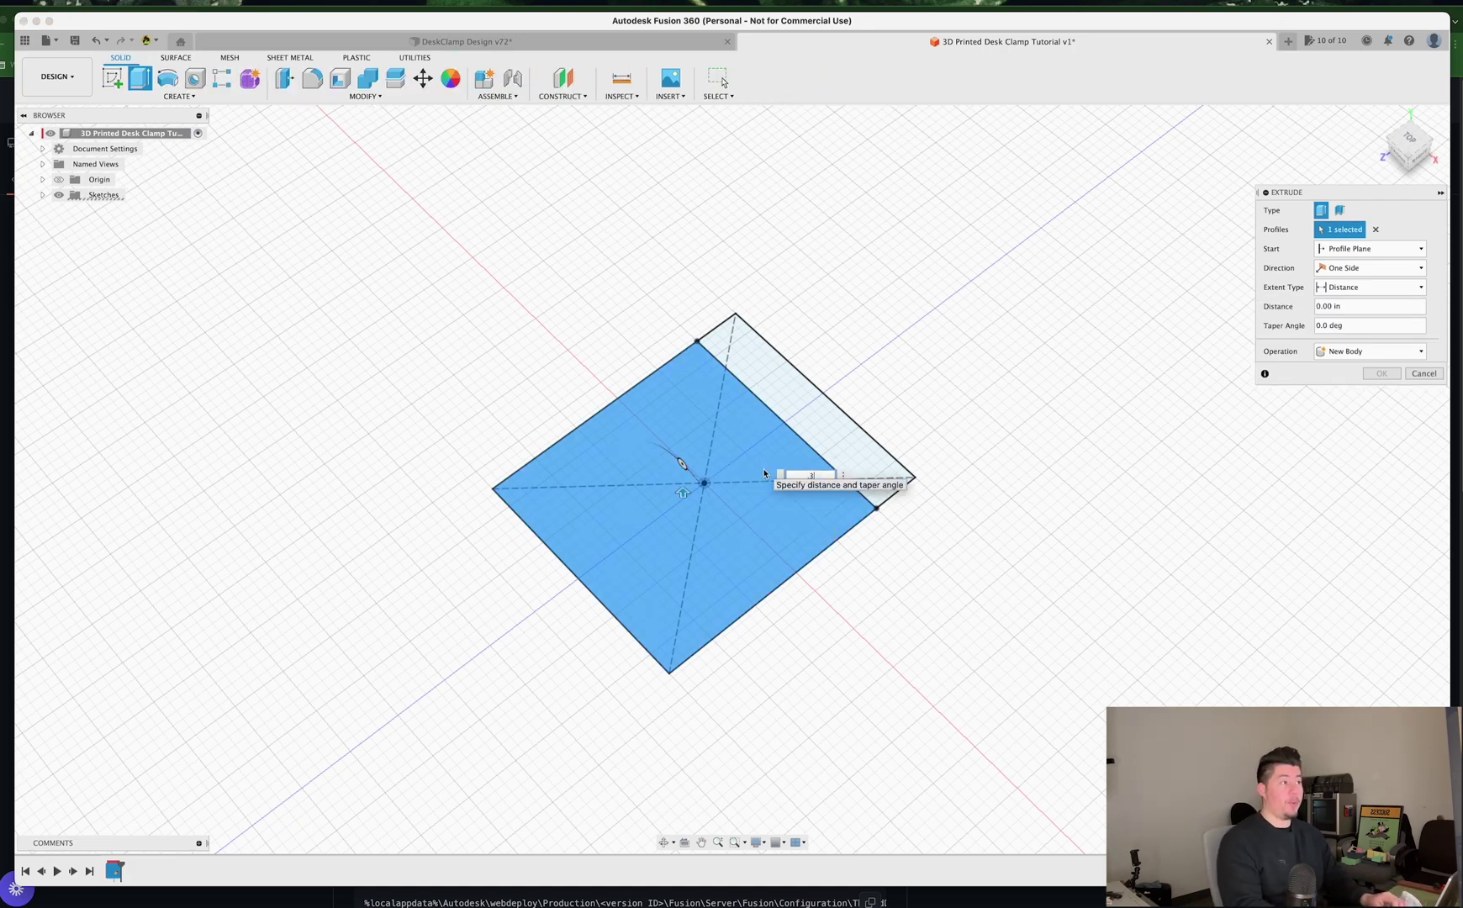
{"action": "type", "text": ".3"}
{"action": "key", "text": "Return"}
{"action": "key", "text": "Return"}
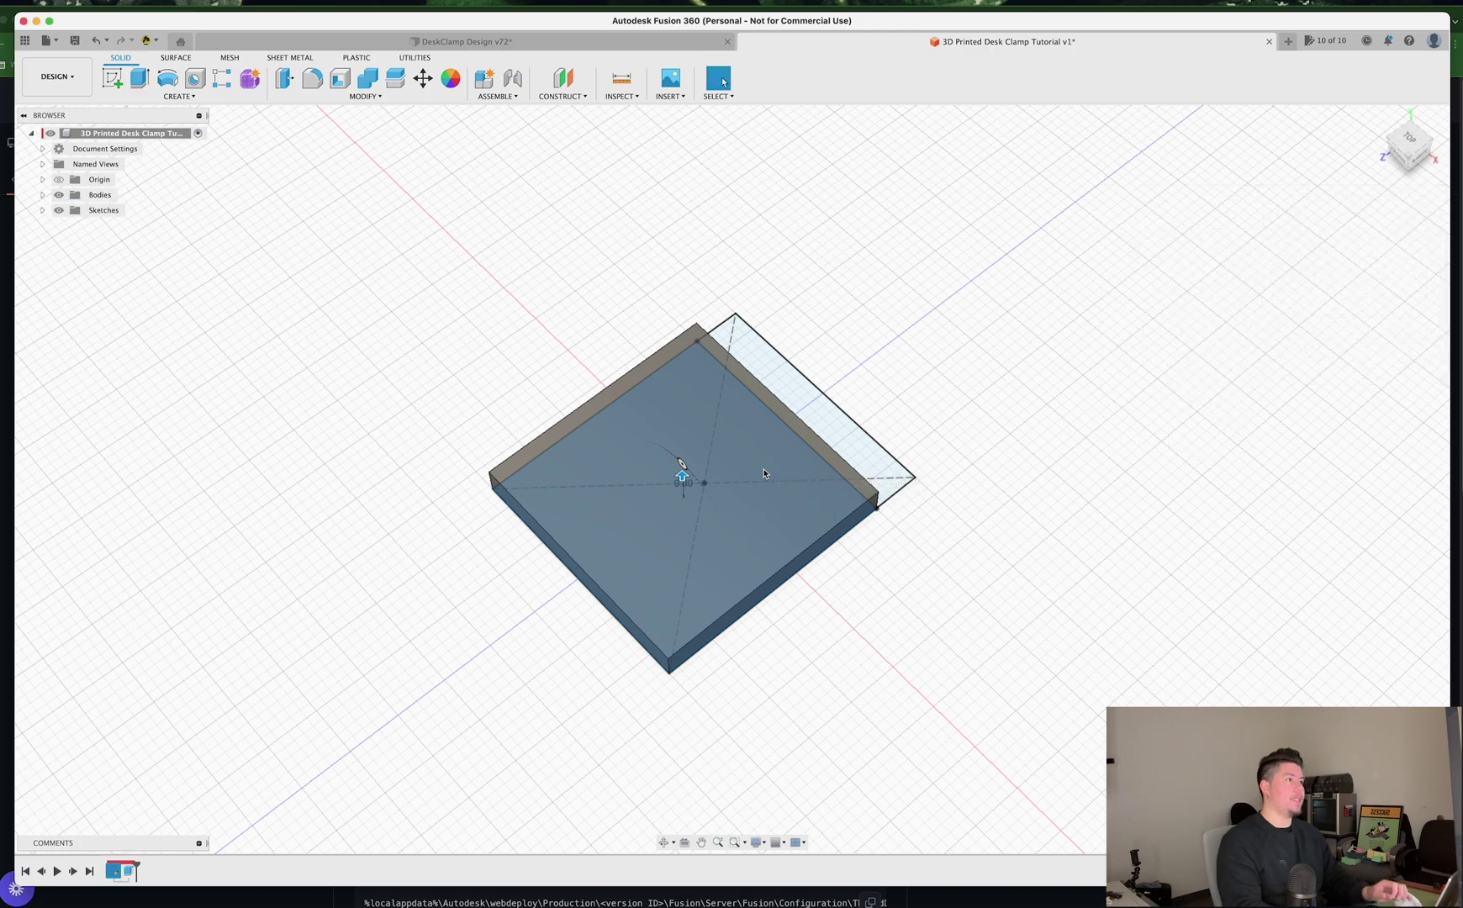
Step: Show the base sketch again and extrude its remaining narrow strip 3 in upward, joined to the base plate
{"action": "left_click", "coordinate": [42, 210]}
{"action": "left_click", "coordinate": [69, 225]}
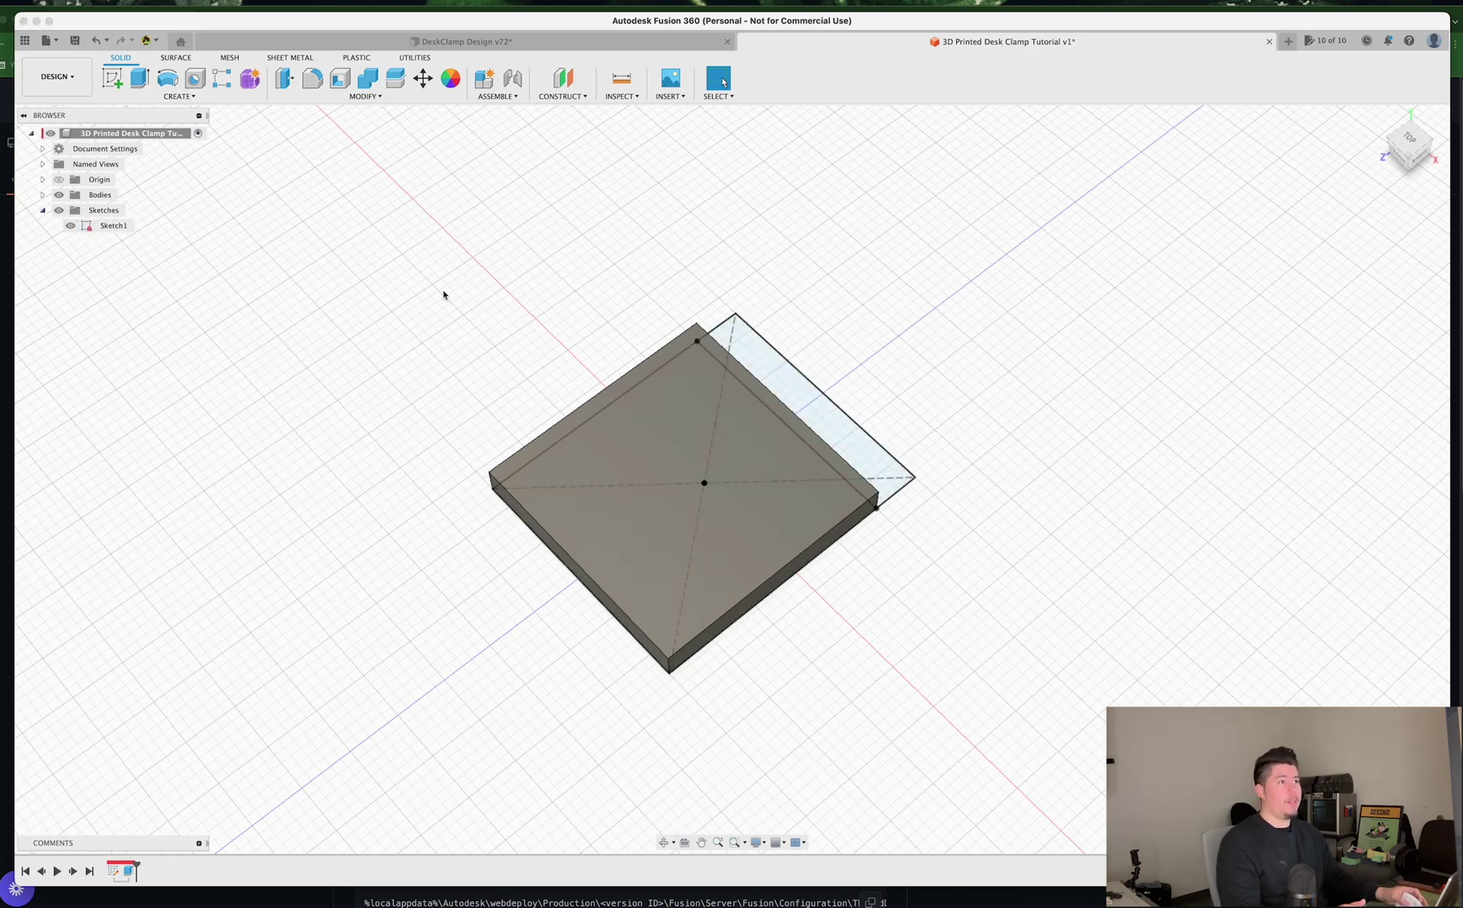
{"action": "key", "text": "e"}
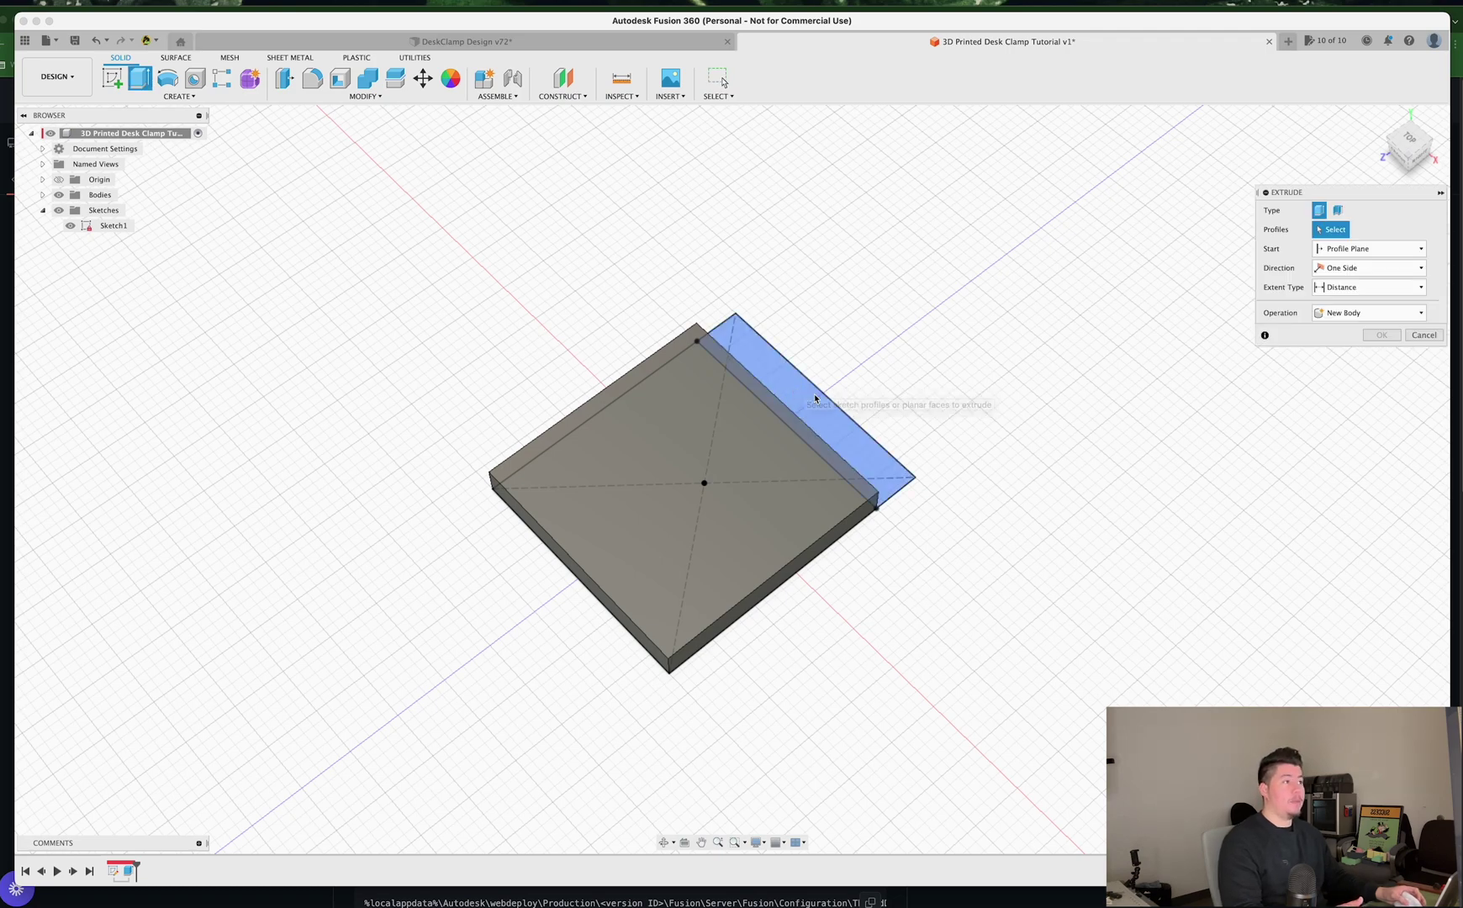
{"action": "middle_click_drag", "start_coordinate": [812, 399], "coordinate": [747, 449], "text": "shift"}
{"action": "left_click", "coordinate": [744, 448]}
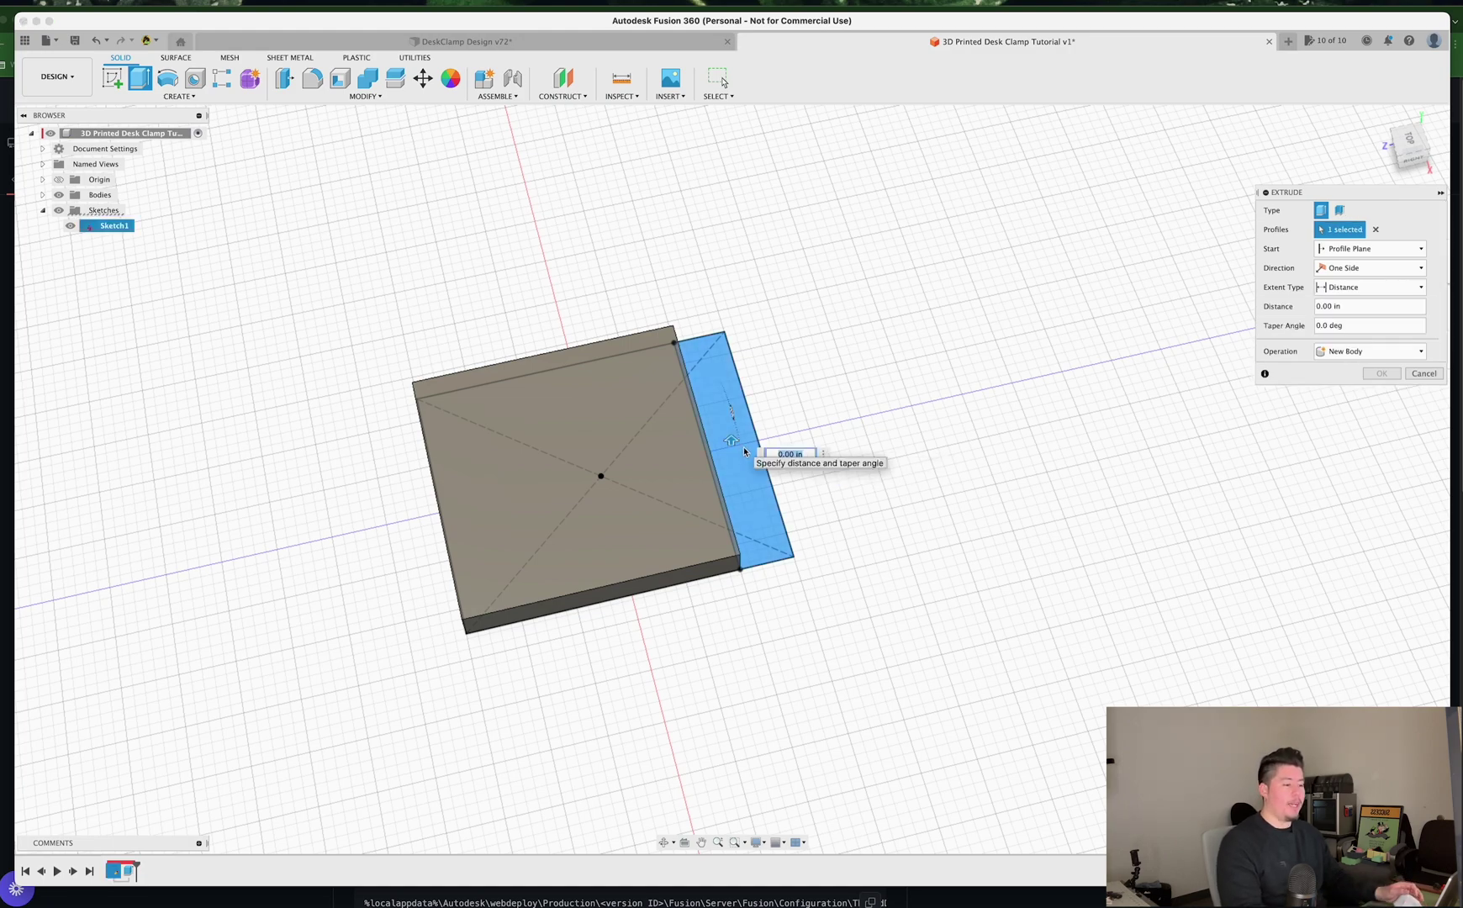
{"action": "type", "text": "3"}
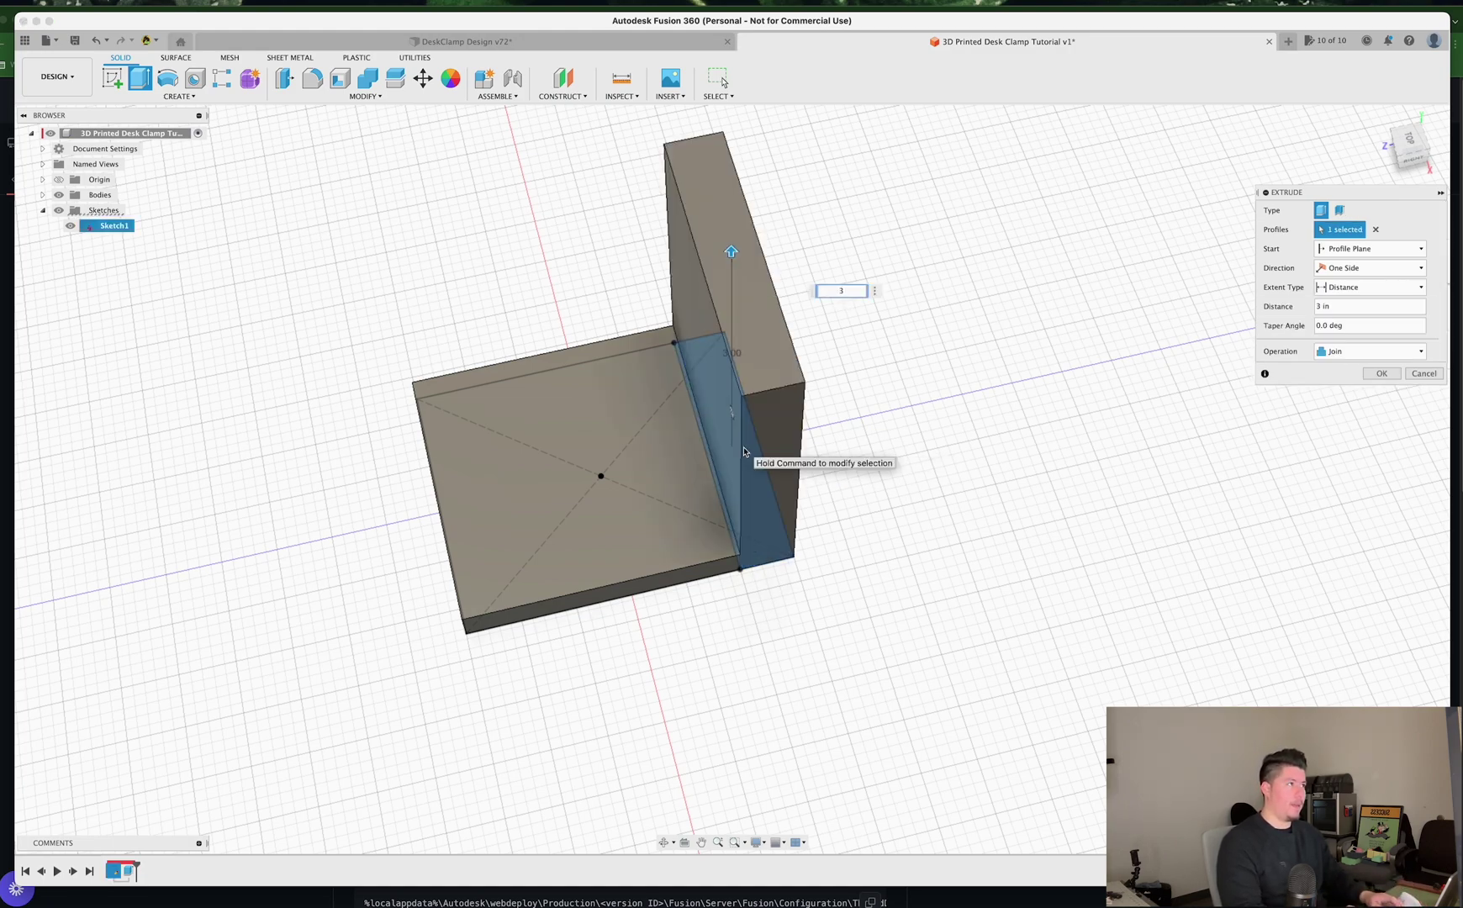
{"action": "key", "text": "Return"}
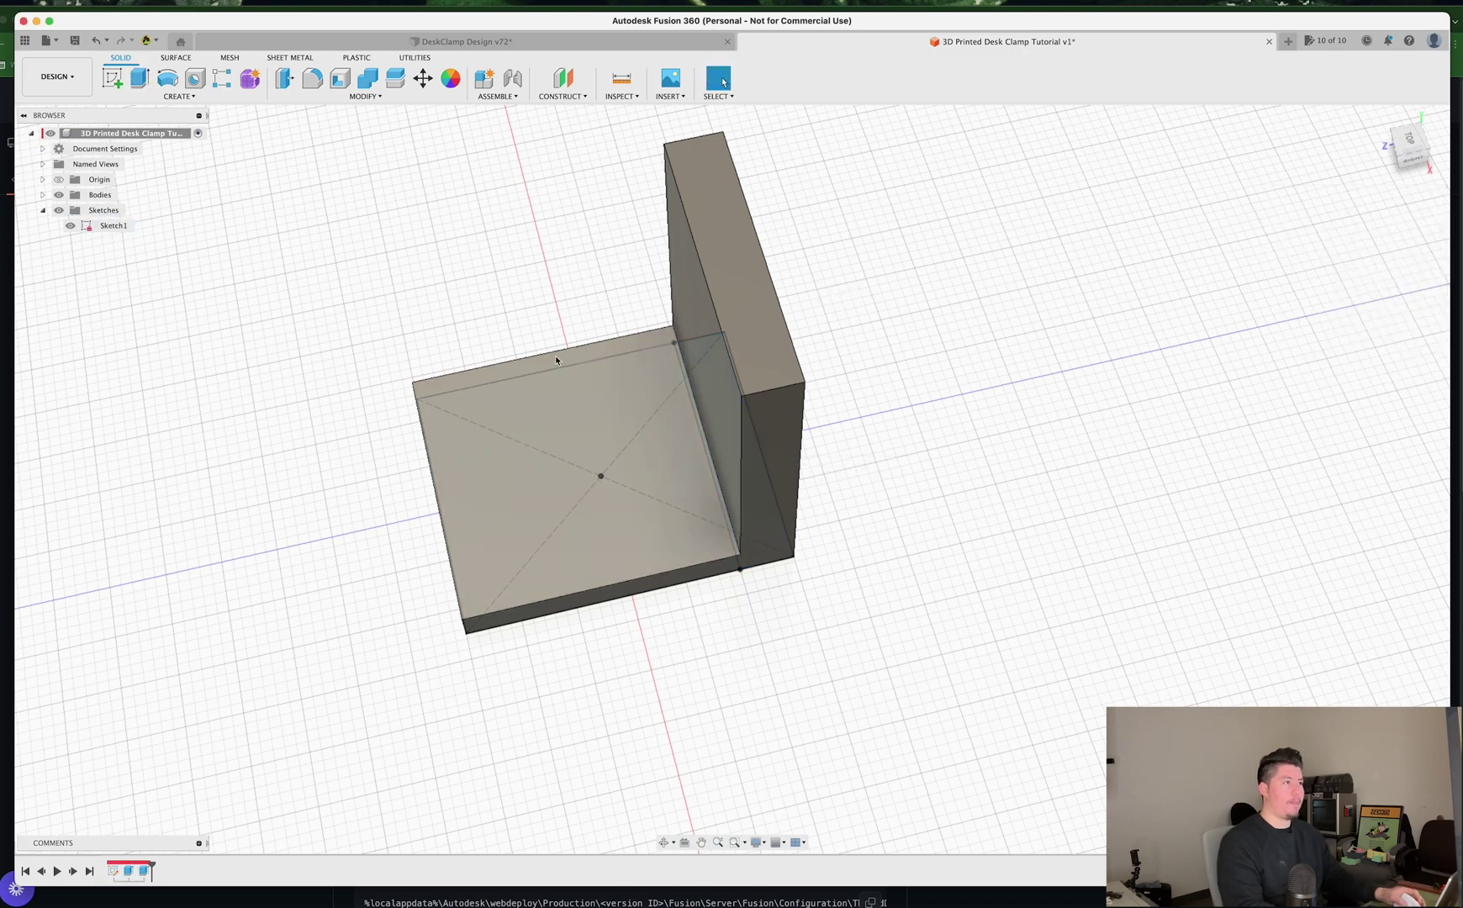
Step: Start a new sketch on the upright wall's inner face, the side above the base plate
{"action": "middle_click_drag", "start_coordinate": [576, 418], "coordinate": [643, 388], "text": "shift"}
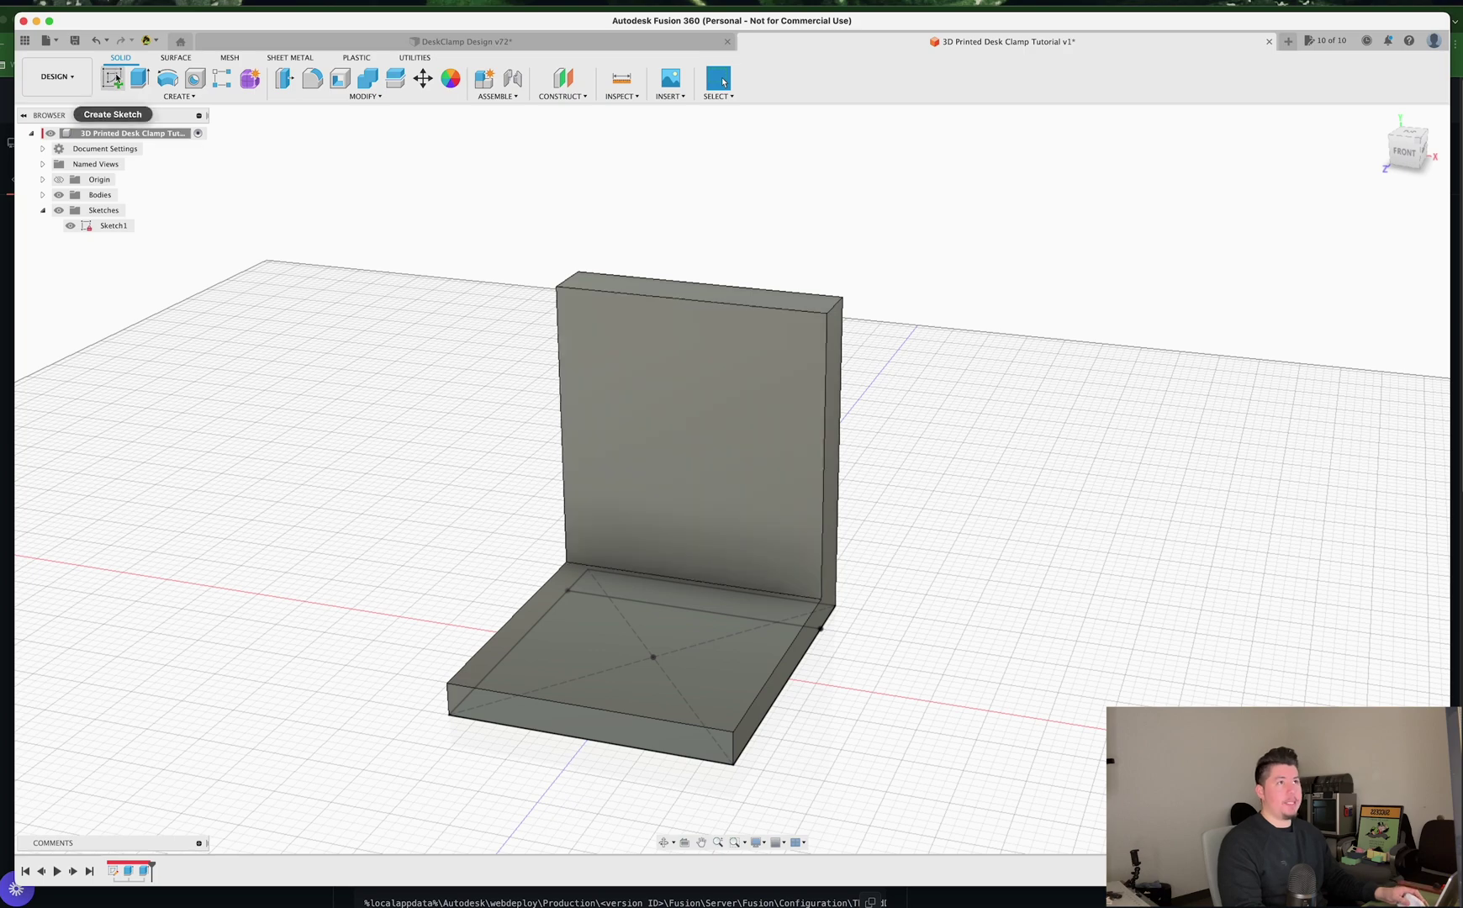
{"action": "left_click", "coordinate": [112, 78]}
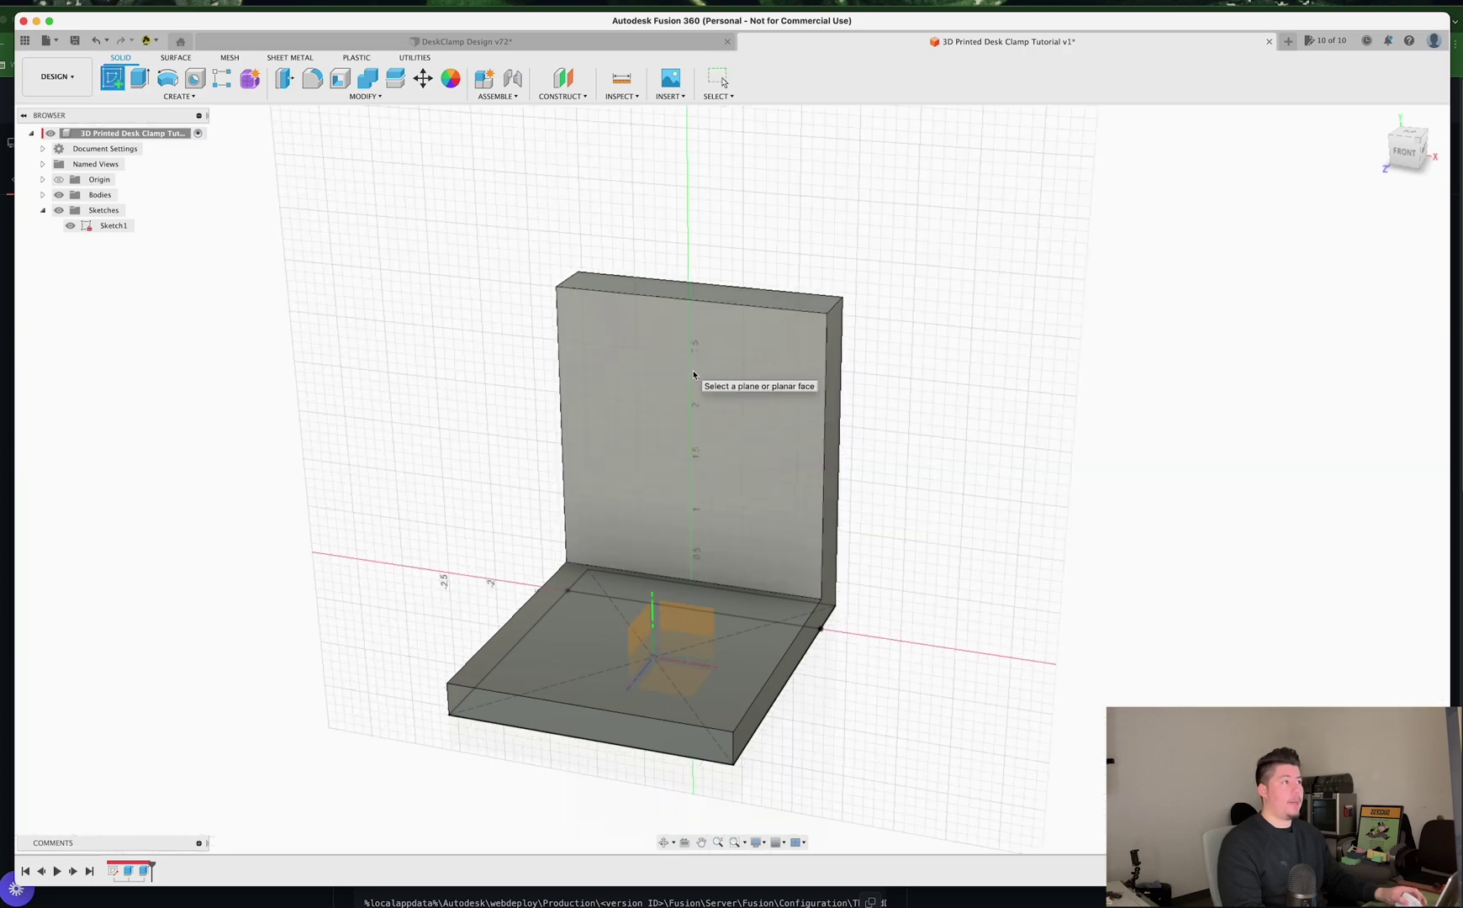
{"action": "left_click", "coordinate": [693, 374]}
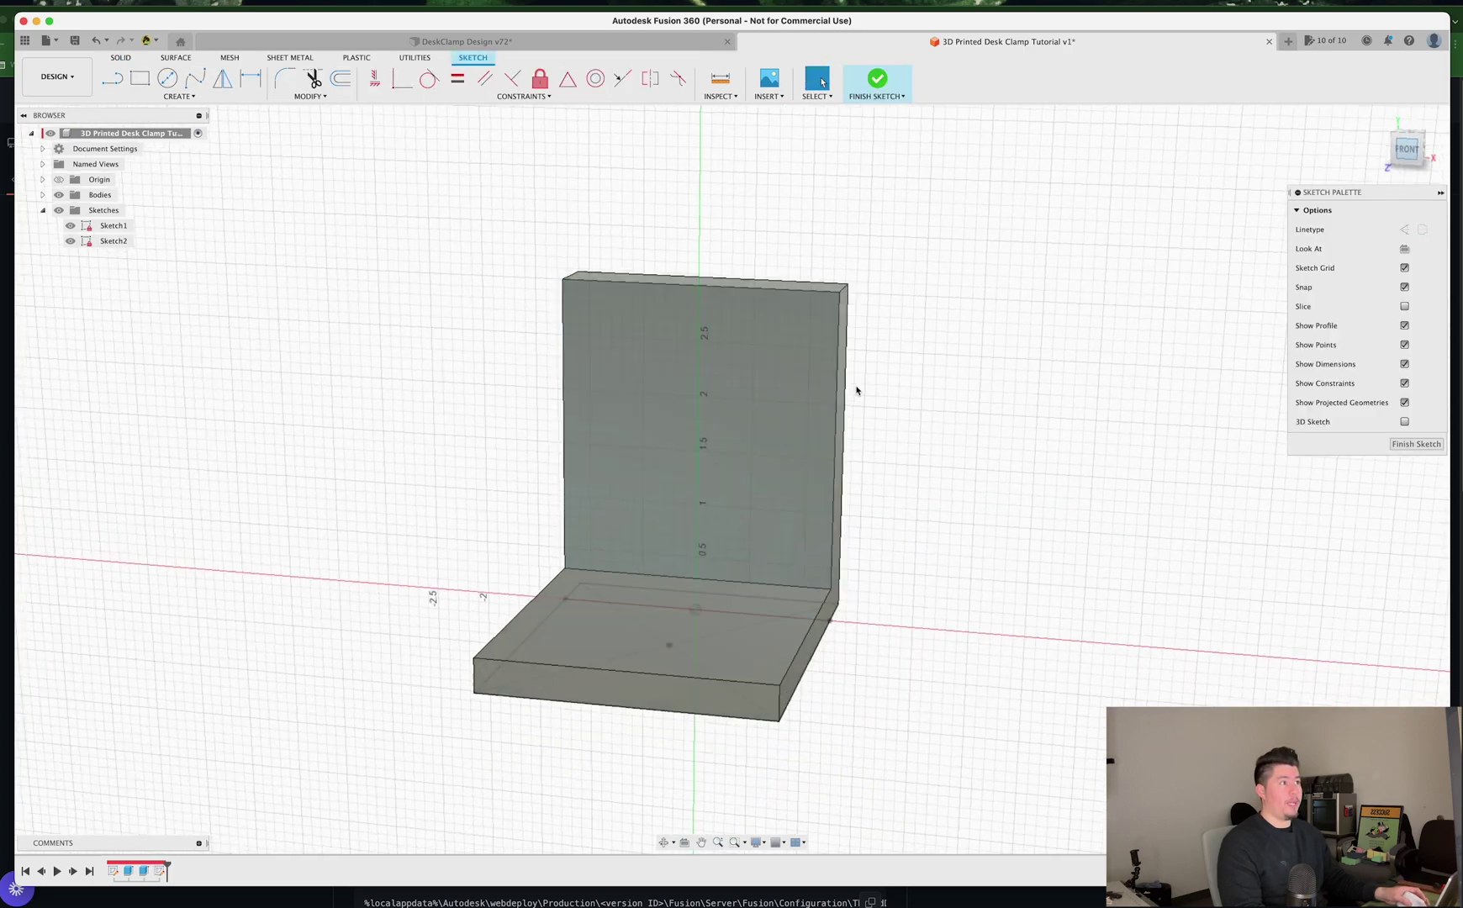
{"action": "middle_click_drag", "start_coordinate": [765, 329], "coordinate": [775, 395]}
{"action": "scroll", "coordinate": [778, 393], "scroll_direction": "up", "scroll_amount": 3}
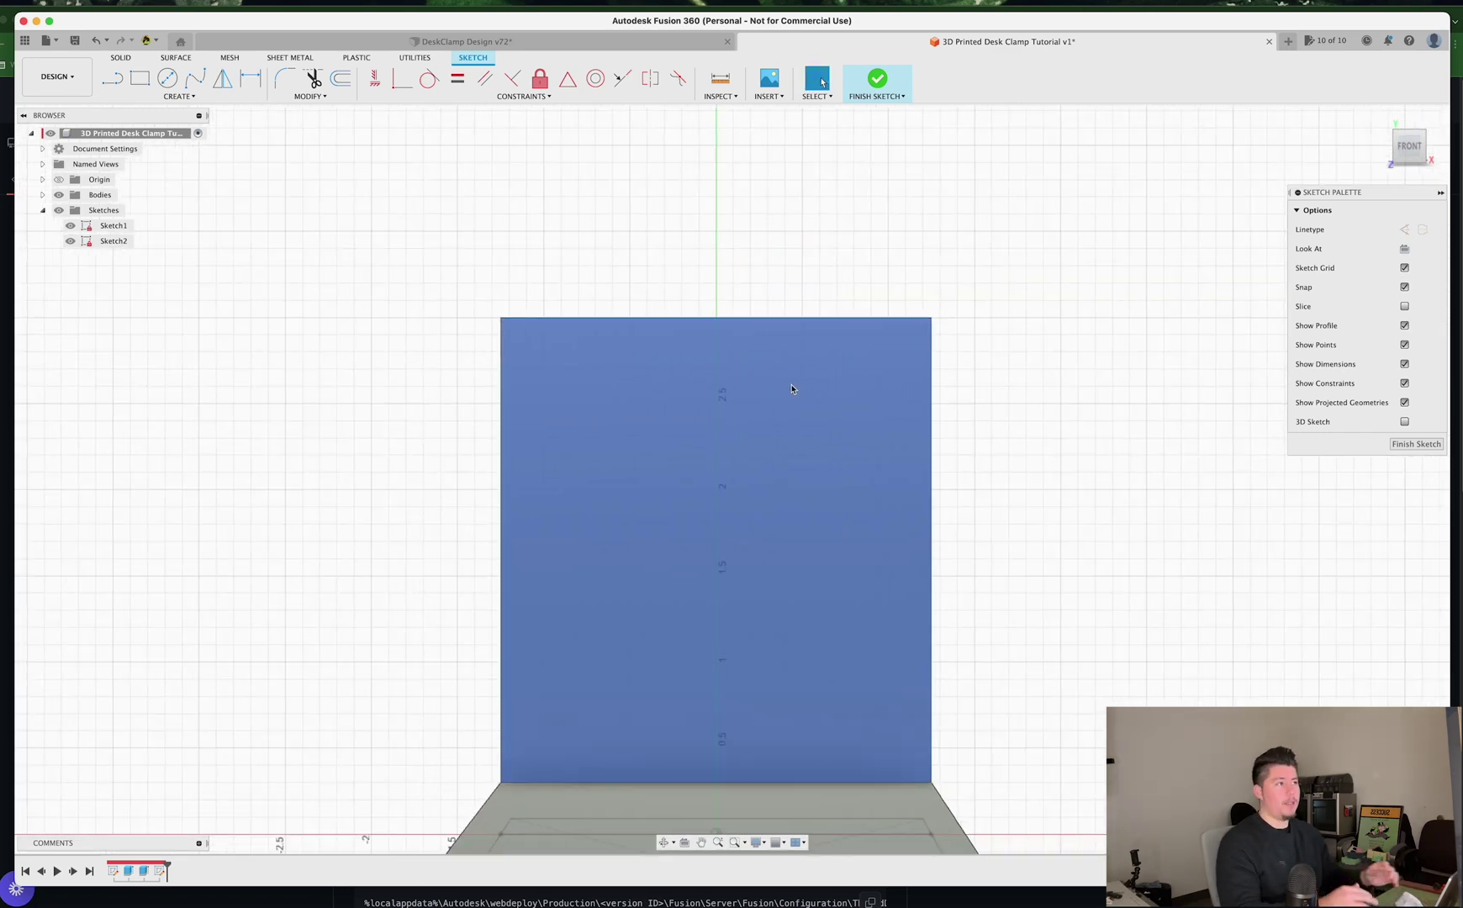
{"action": "scroll", "coordinate": [835, 368], "scroll_direction": "up", "scroll_amount": 1}
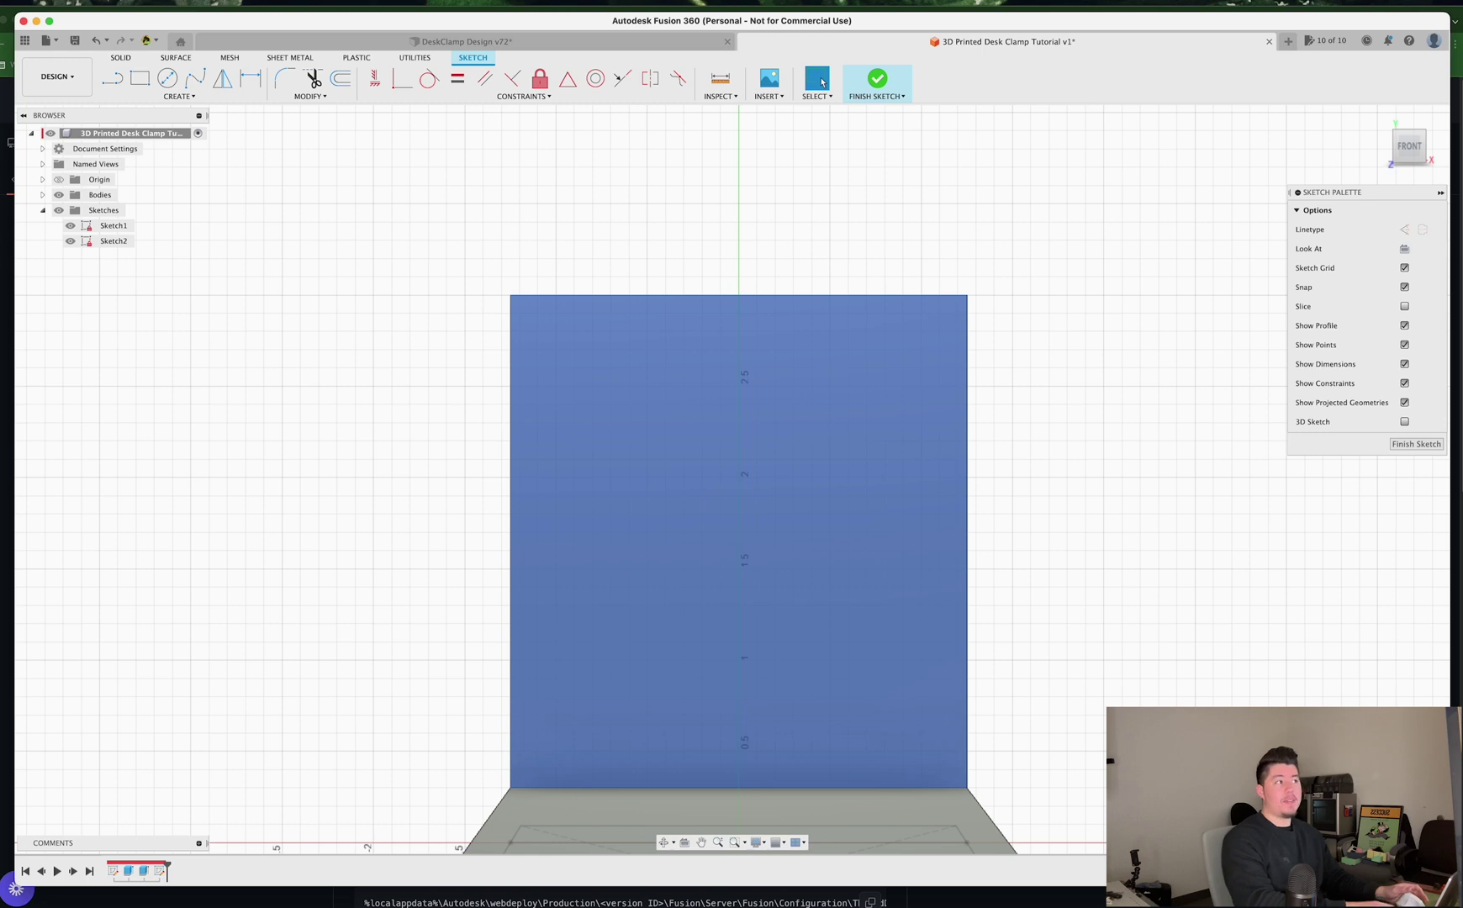
Step: Offset the upper edge of the wall's inner face 0.3 in downward in the sketch
{"action": "key", "text": "o"}
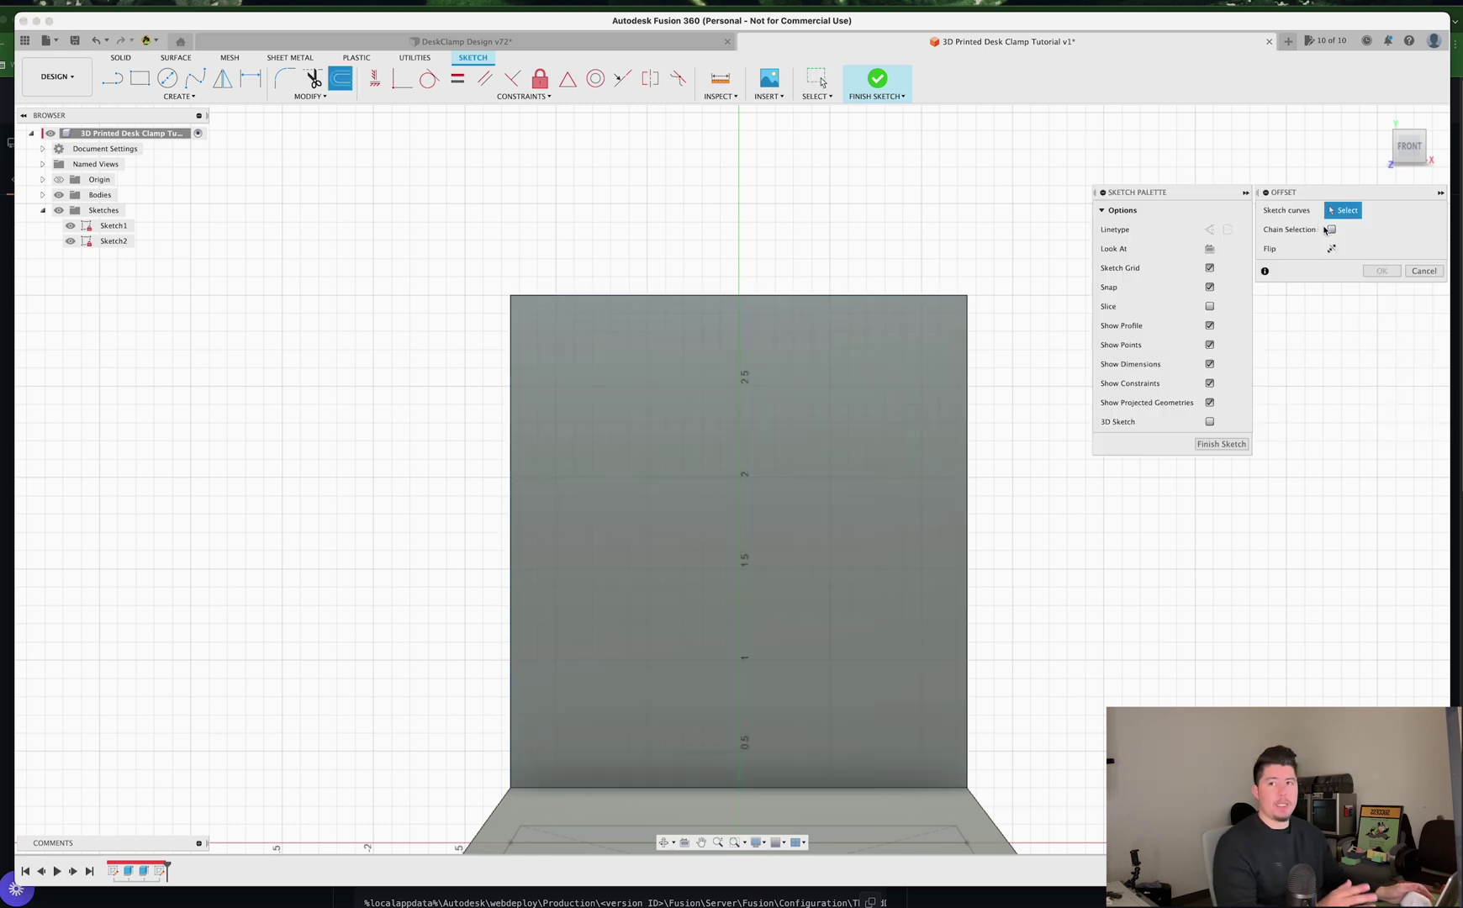
{"action": "left_click", "coordinate": [756, 295]}
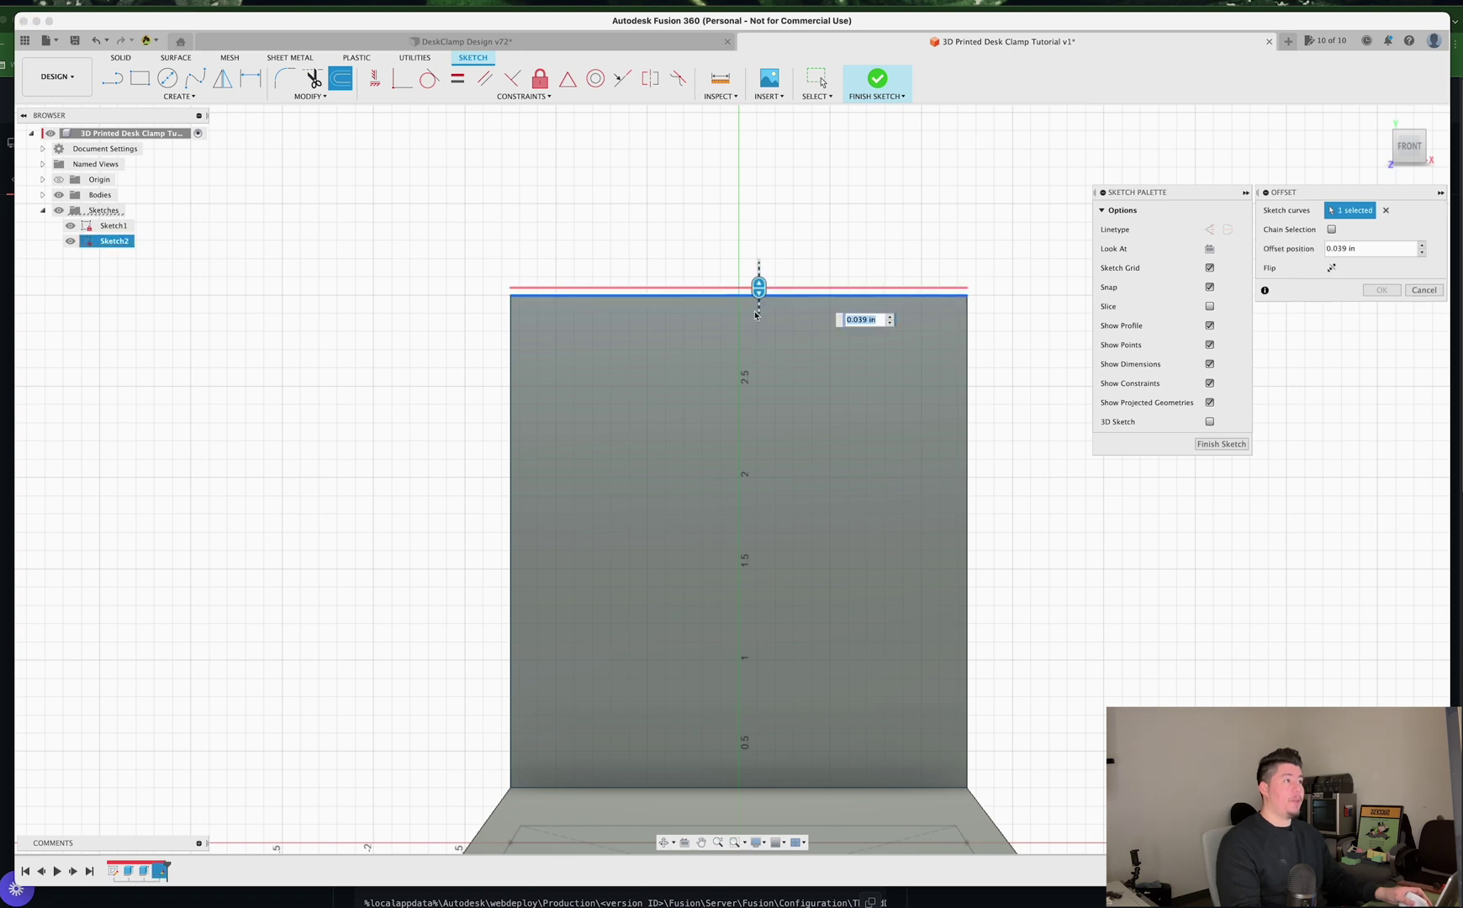
{"action": "type", "text": "-.3"}
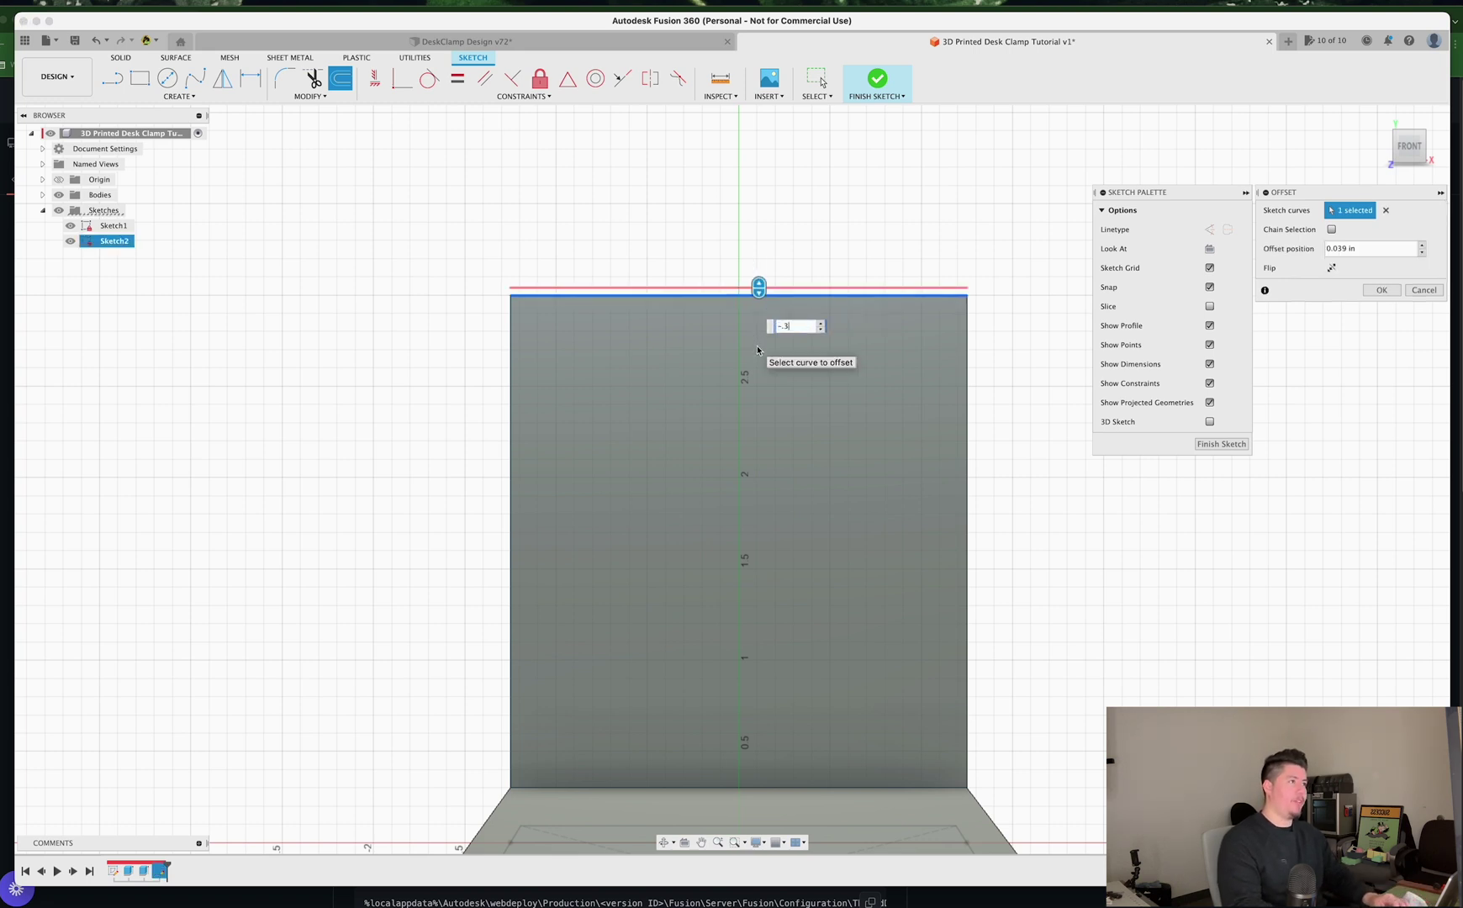
{"action": "key", "text": "Return"}
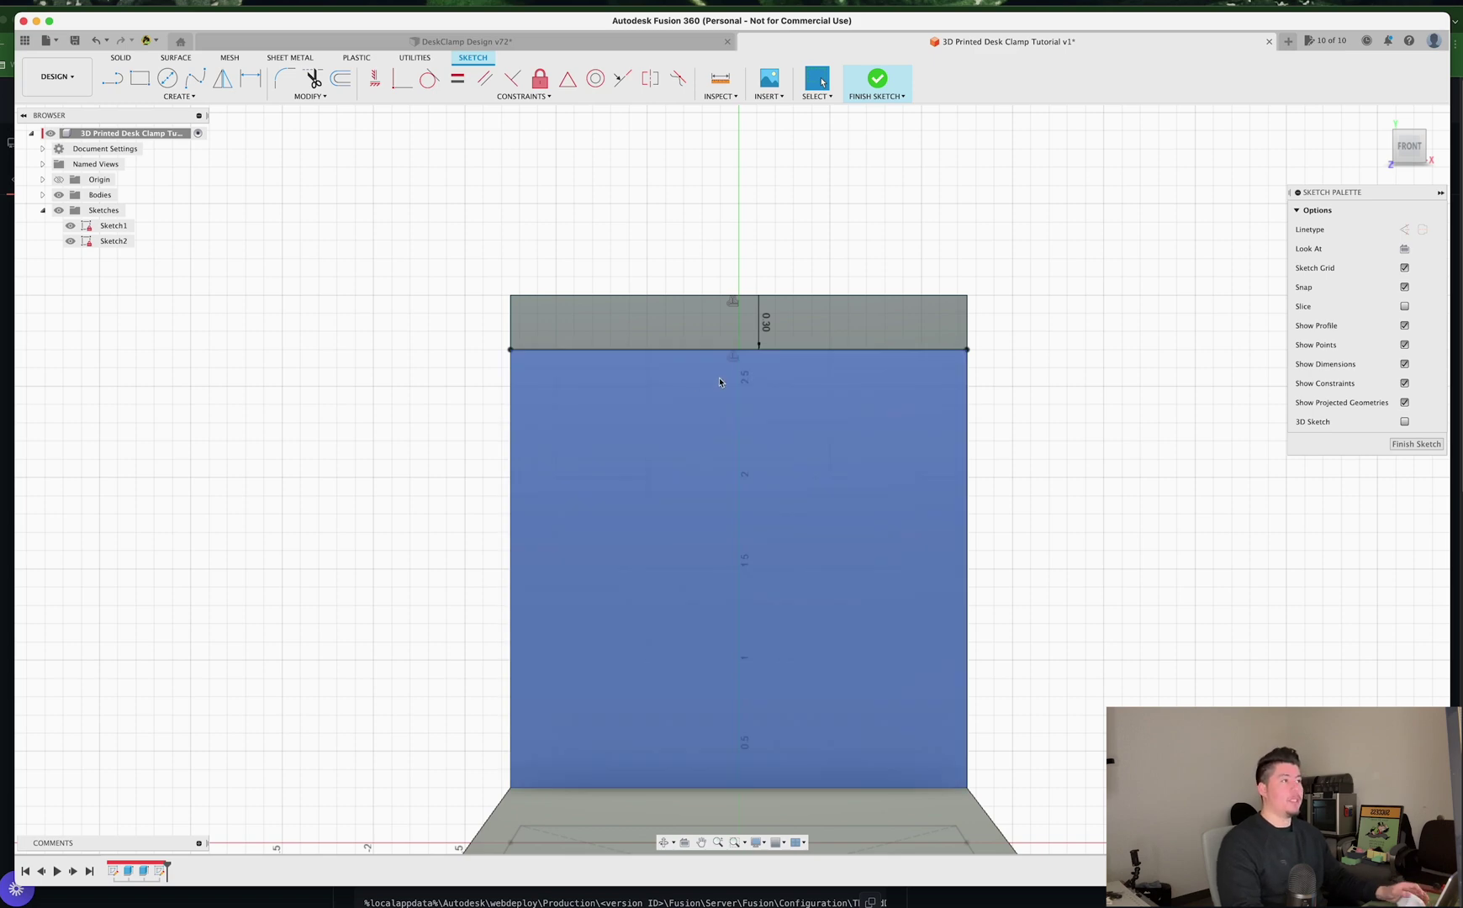
Step: Extrude the narrow strip along the wall's upper edge 2.5 in out over the base plate, joined to the body
{"action": "key", "text": "e"}
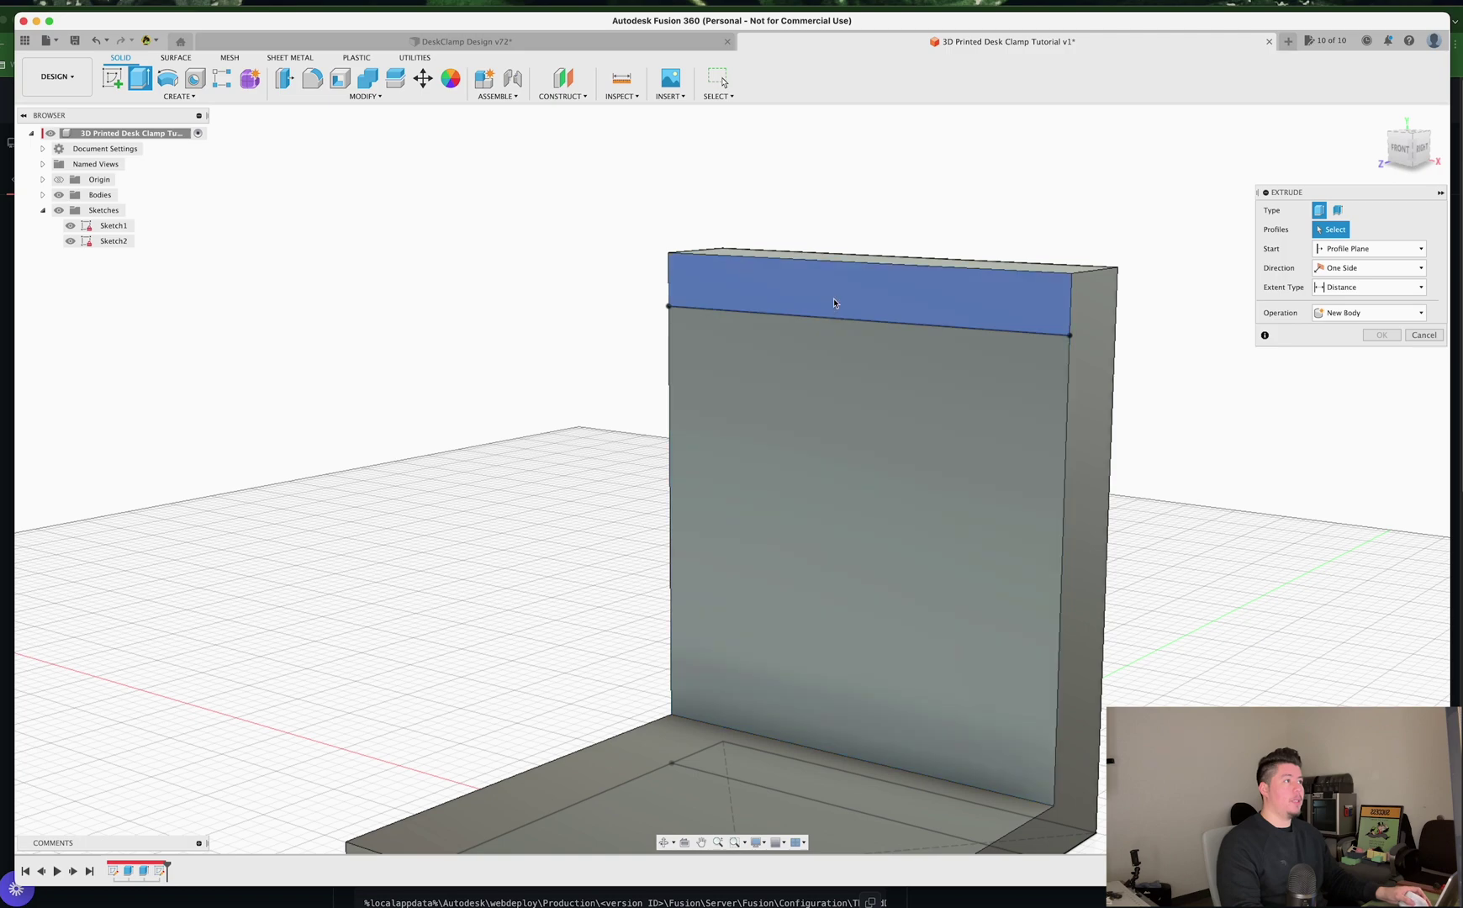
{"action": "left_click", "coordinate": [830, 304]}
{"action": "scroll", "coordinate": [825, 310], "scroll_direction": "down", "scroll_amount": 5}
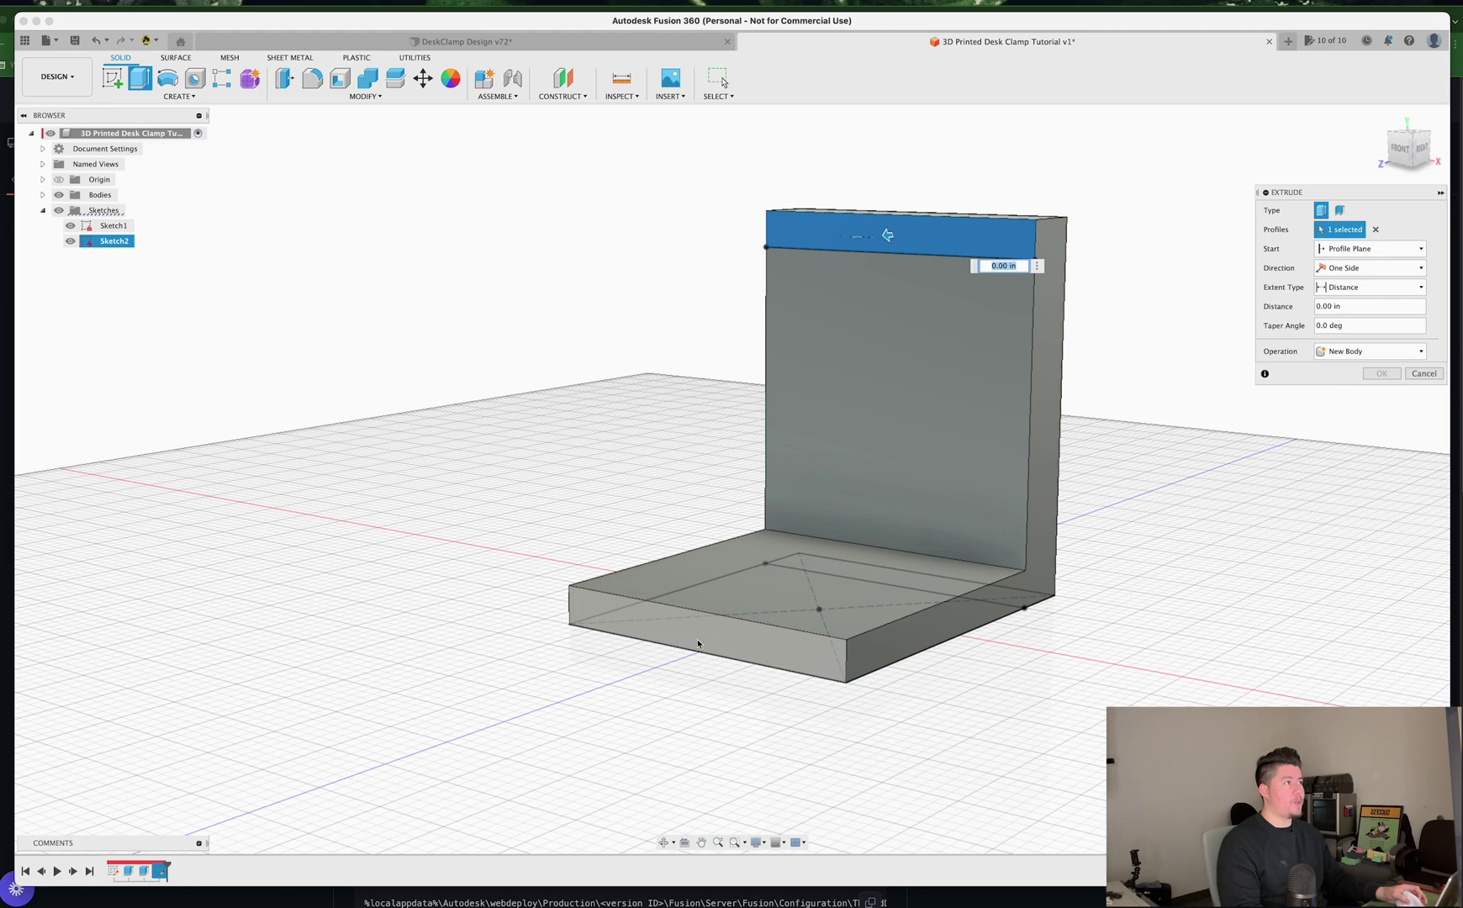
{"action": "type", "text": "2.5"}
{"action": "middle_click_drag", "start_coordinate": [733, 461], "coordinate": [624, 471], "text": "shift"}
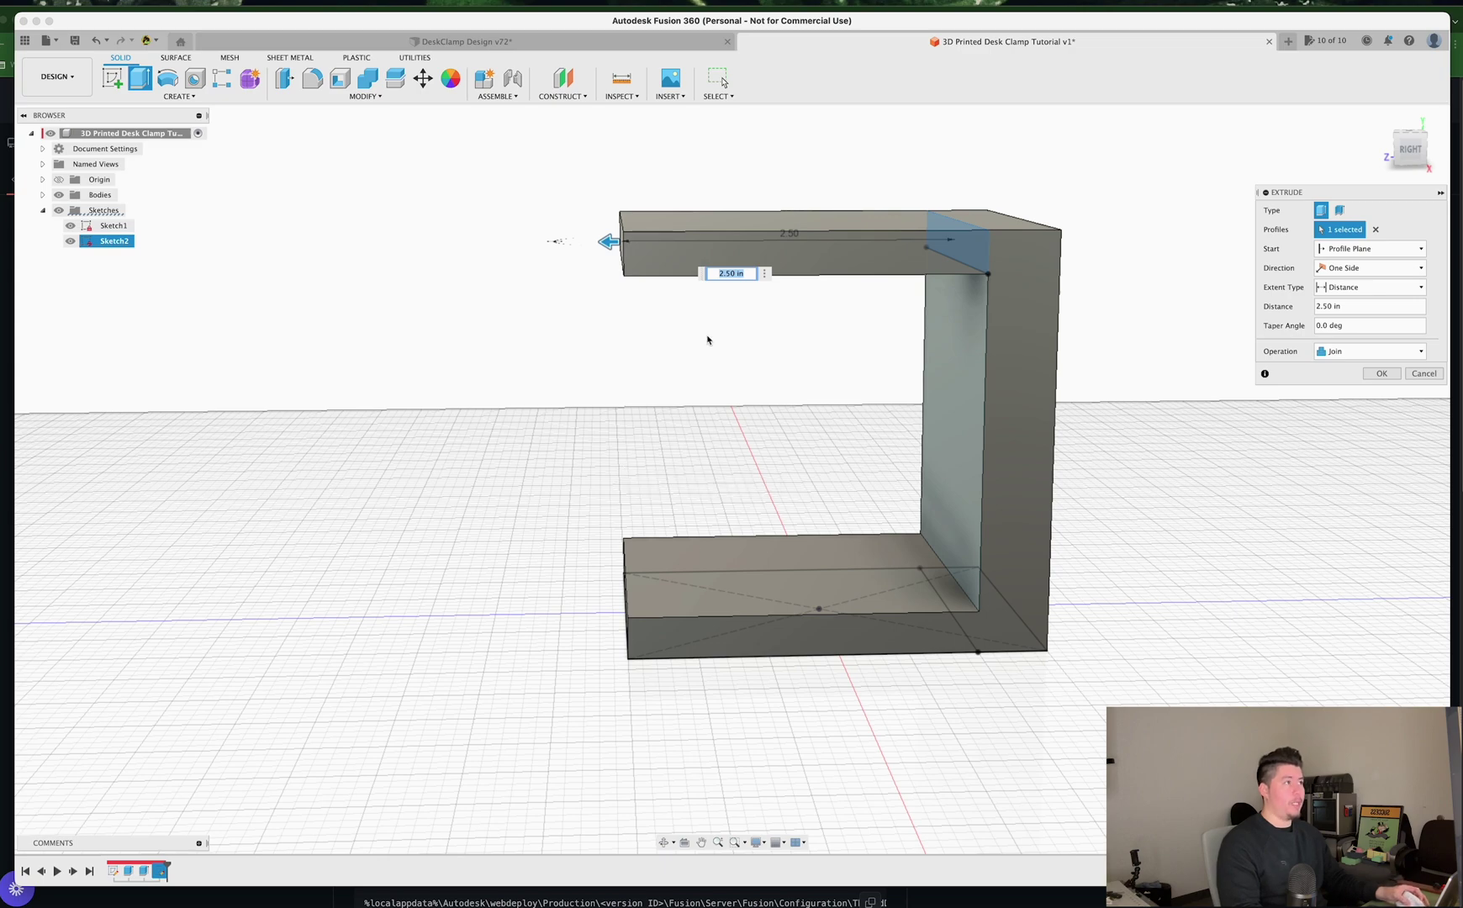
{"action": "left_click", "coordinate": [1383, 373]}
Step: Start a sketch on the horizontal ground plane and draw a six-sided circumscribed polygon with a 0.7 in radius beside the clamp's open side
{"action": "middle_click_drag", "start_coordinate": [917, 386], "coordinate": [687, 499], "text": "shift"}
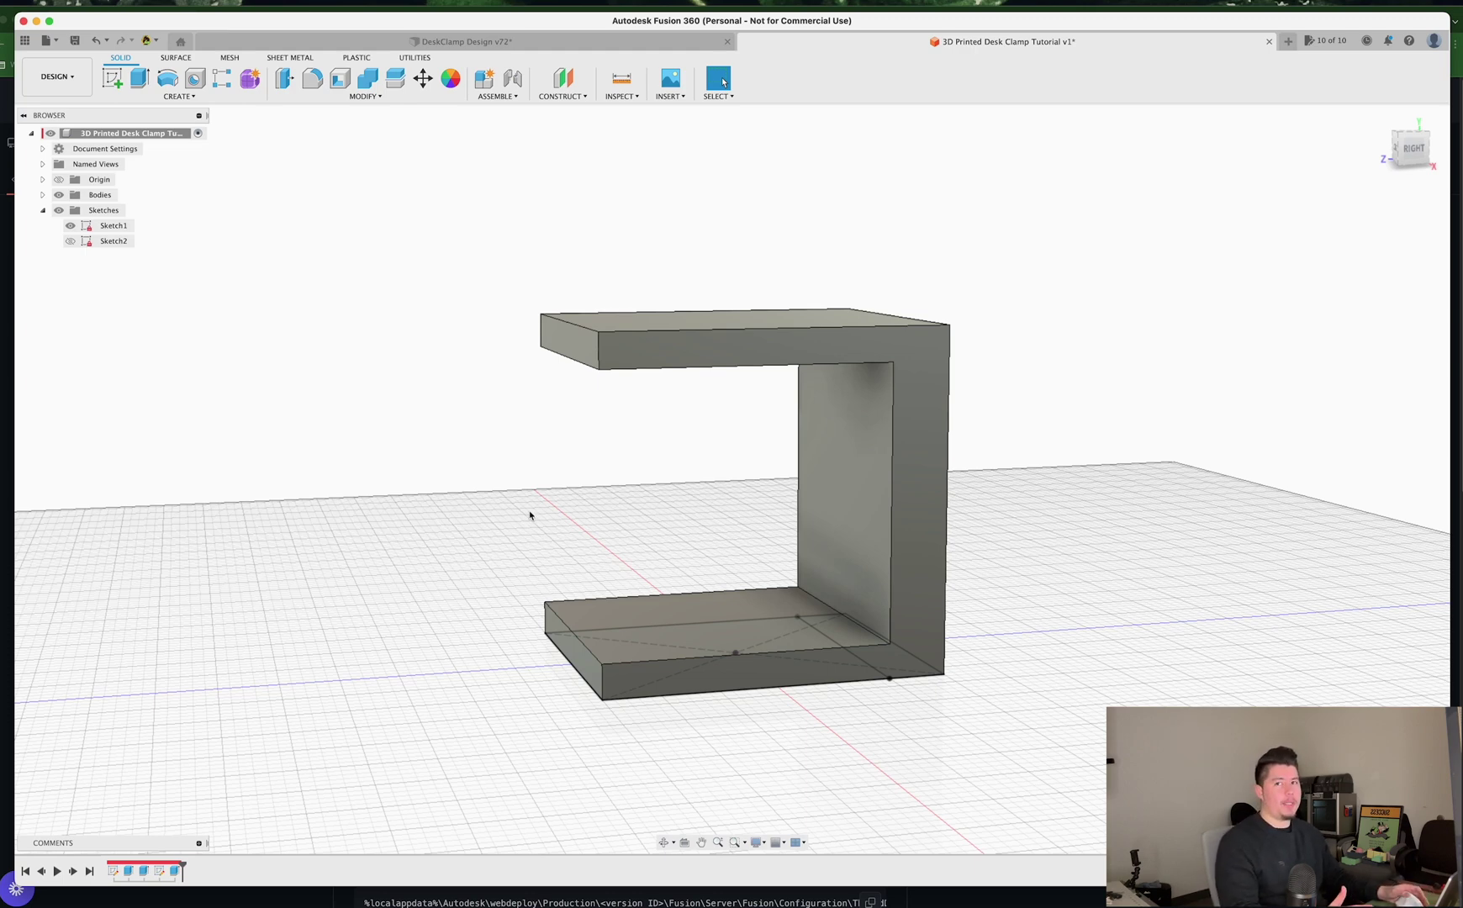
{"action": "mouse_move", "coordinate": [548, 506]}
{"action": "middle_mouse_down", "text": "shift"}
{"action": "mouse_move", "coordinate": [725, 441]}
{"action": "mouse_move", "coordinate": [645, 471]}
{"action": "mouse_move", "coordinate": [630, 525]}
{"action": "middle_mouse_up", "text": "shift"}
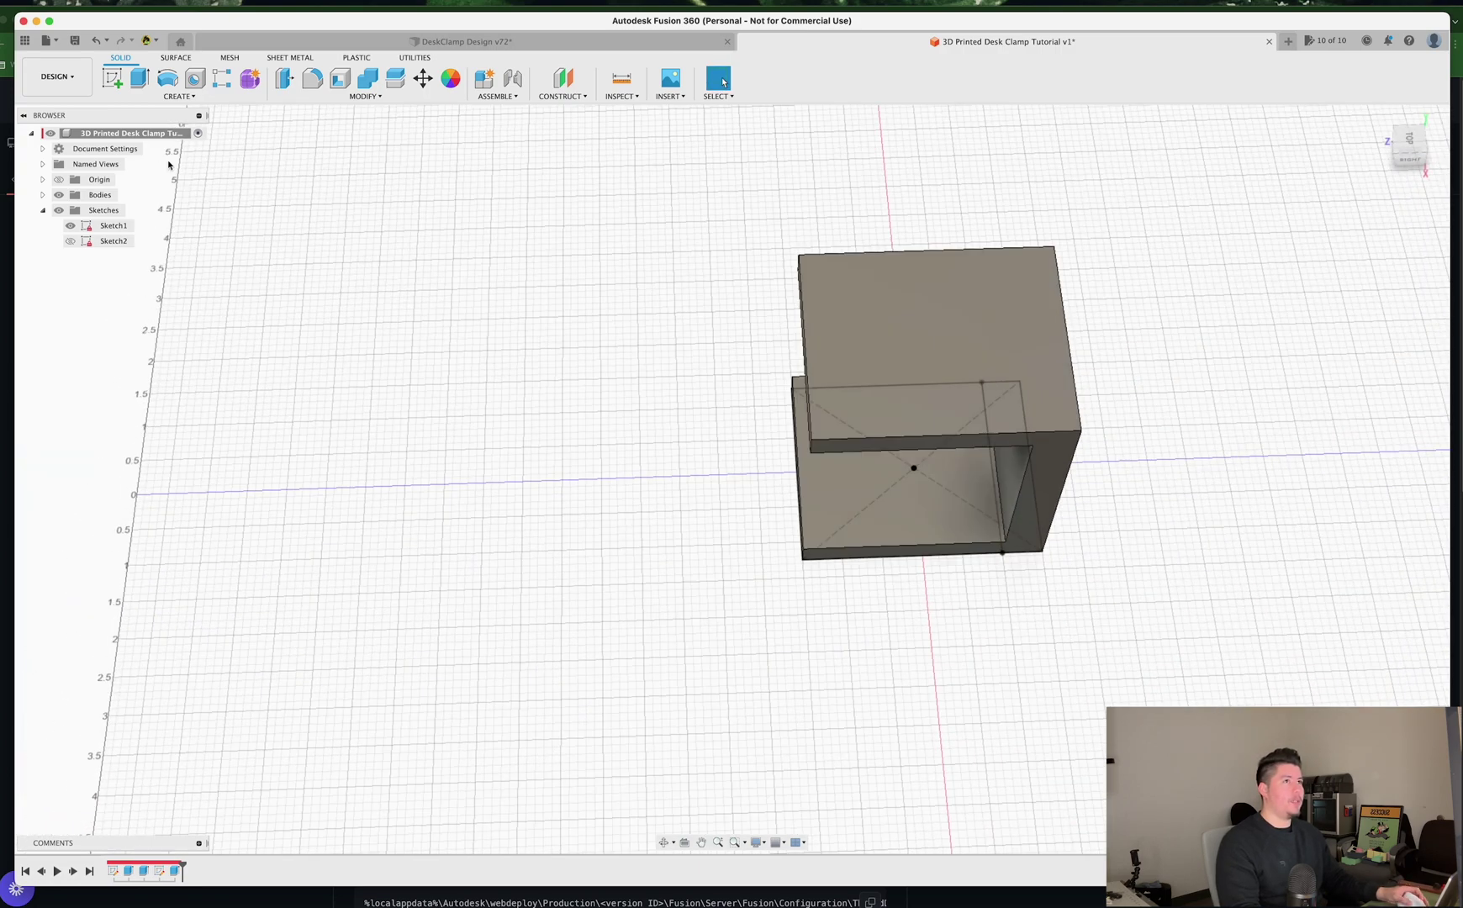
{"action": "key", "text": "s"}
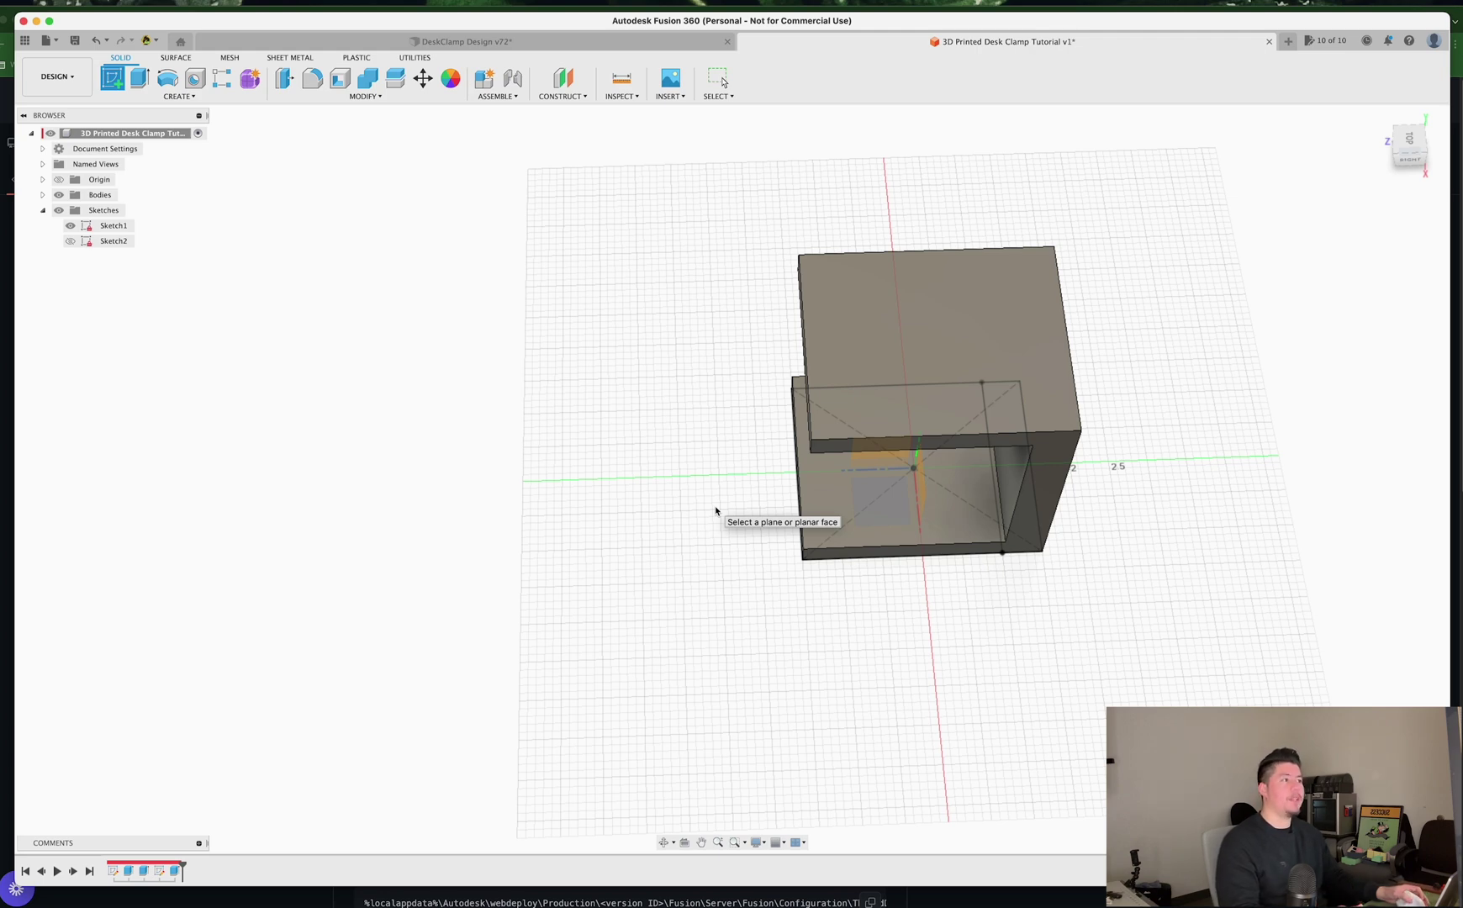
{"action": "left_click", "coordinate": [705, 495]}
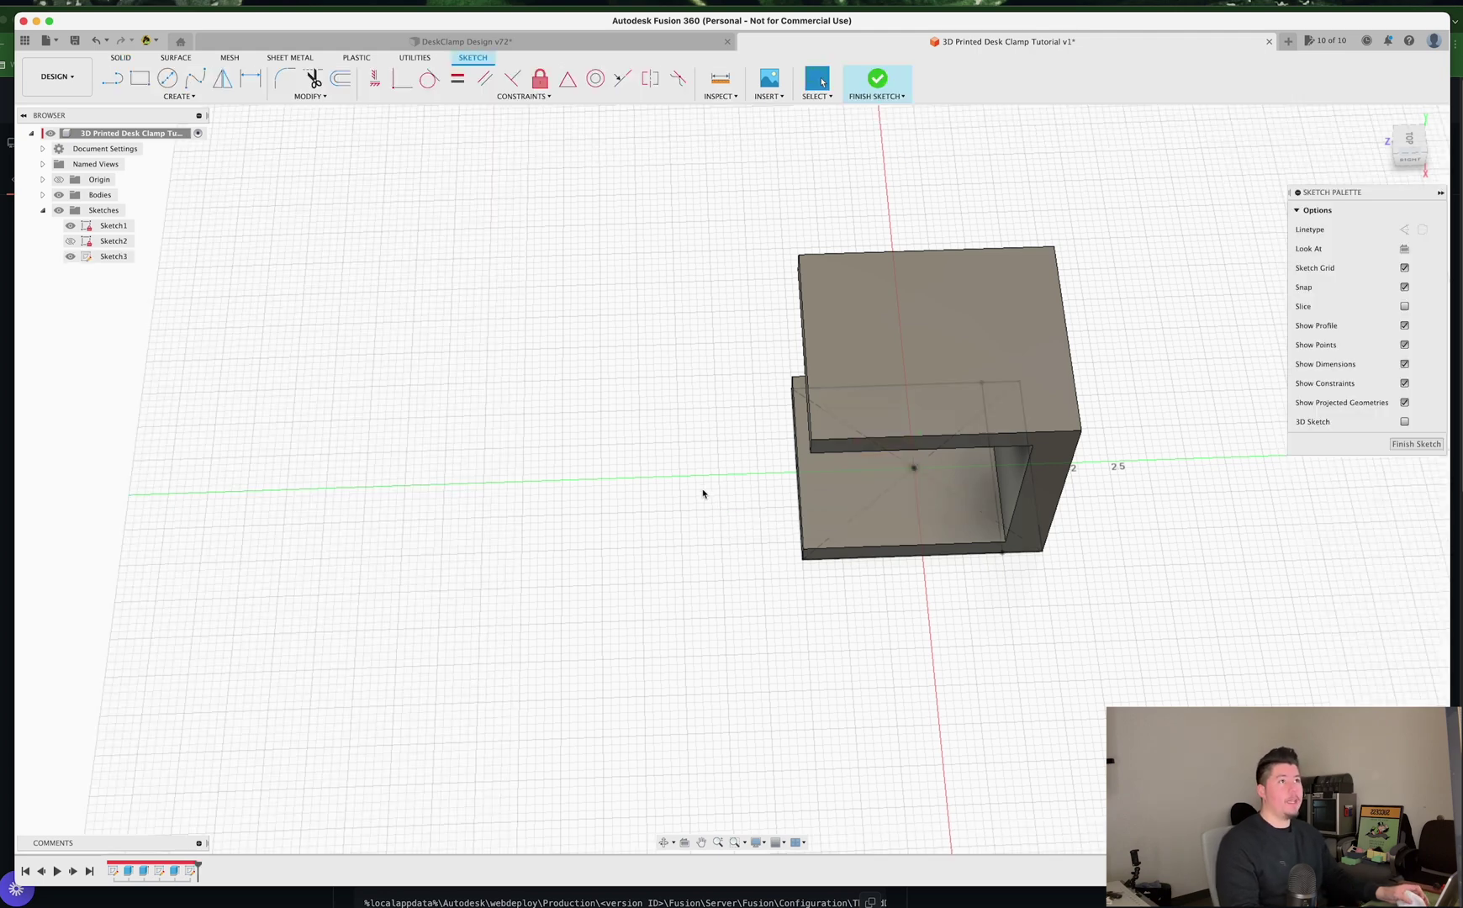
{"action": "left_click", "coordinate": [178, 99]}
{"action": "mouse_move", "coordinate": [189, 164]}
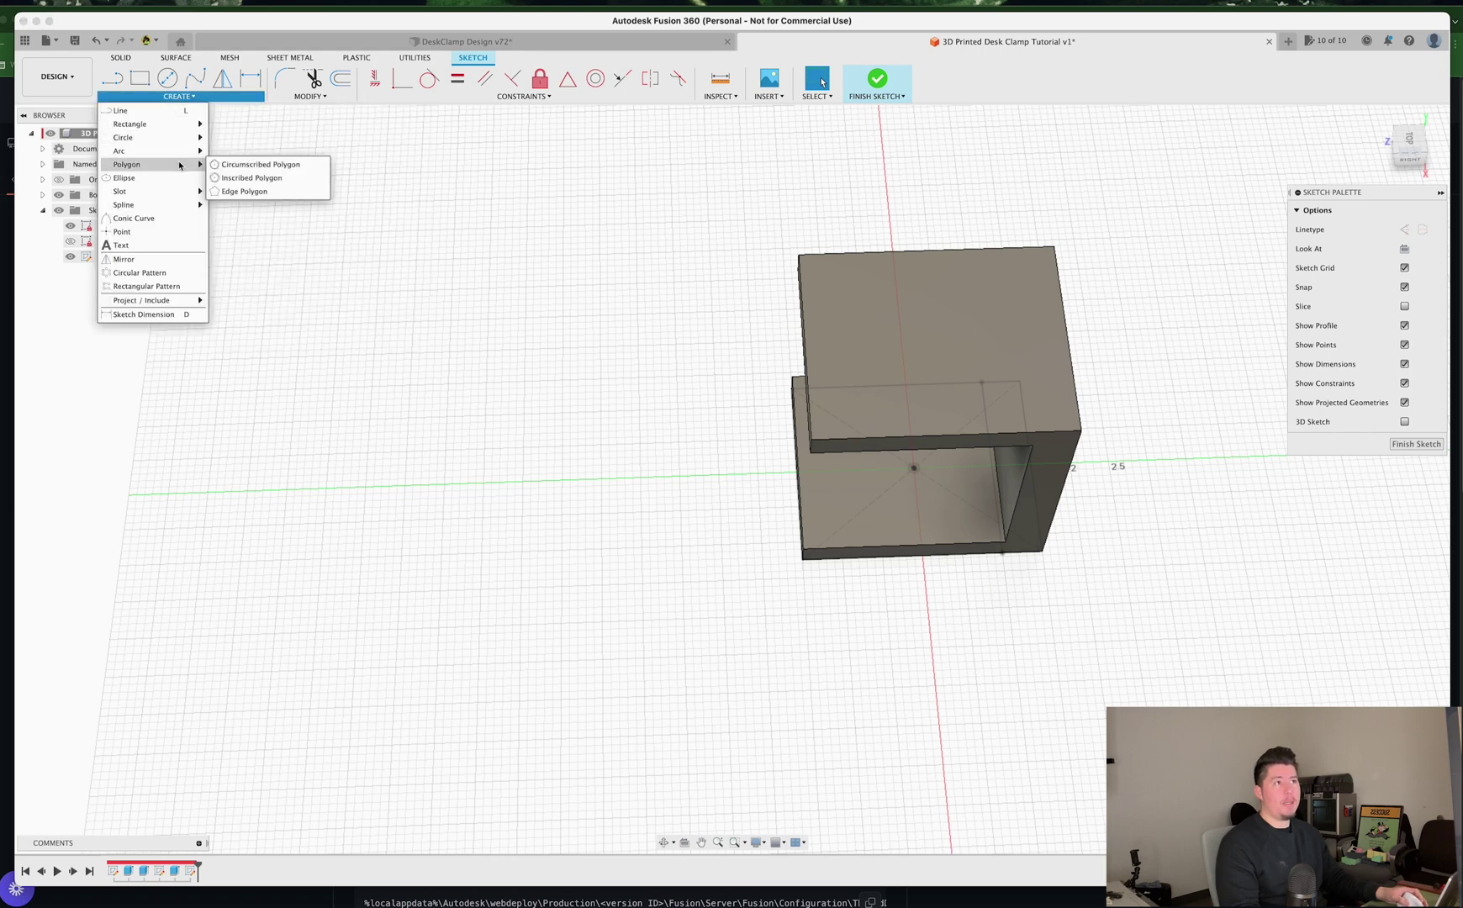
{"action": "left_click", "coordinate": [274, 165]}
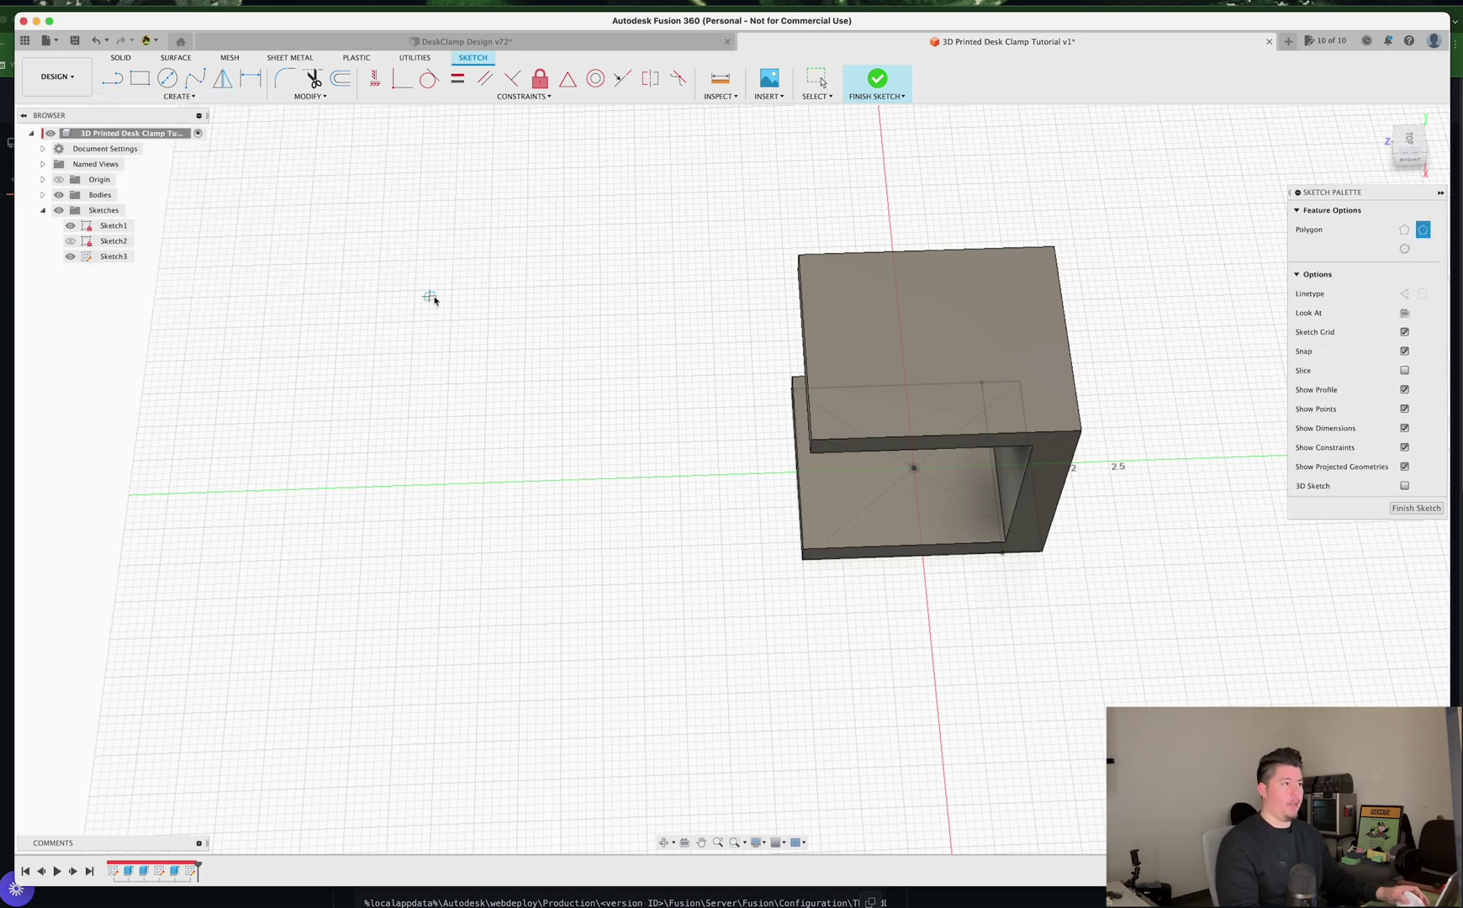
{"action": "scroll", "coordinate": [642, 479], "scroll_direction": "down", "scroll_amount": 2}
{"action": "scroll", "coordinate": [642, 479], "scroll_direction": "up", "scroll_amount": 3}
{"action": "left_click", "coordinate": [640, 478]}
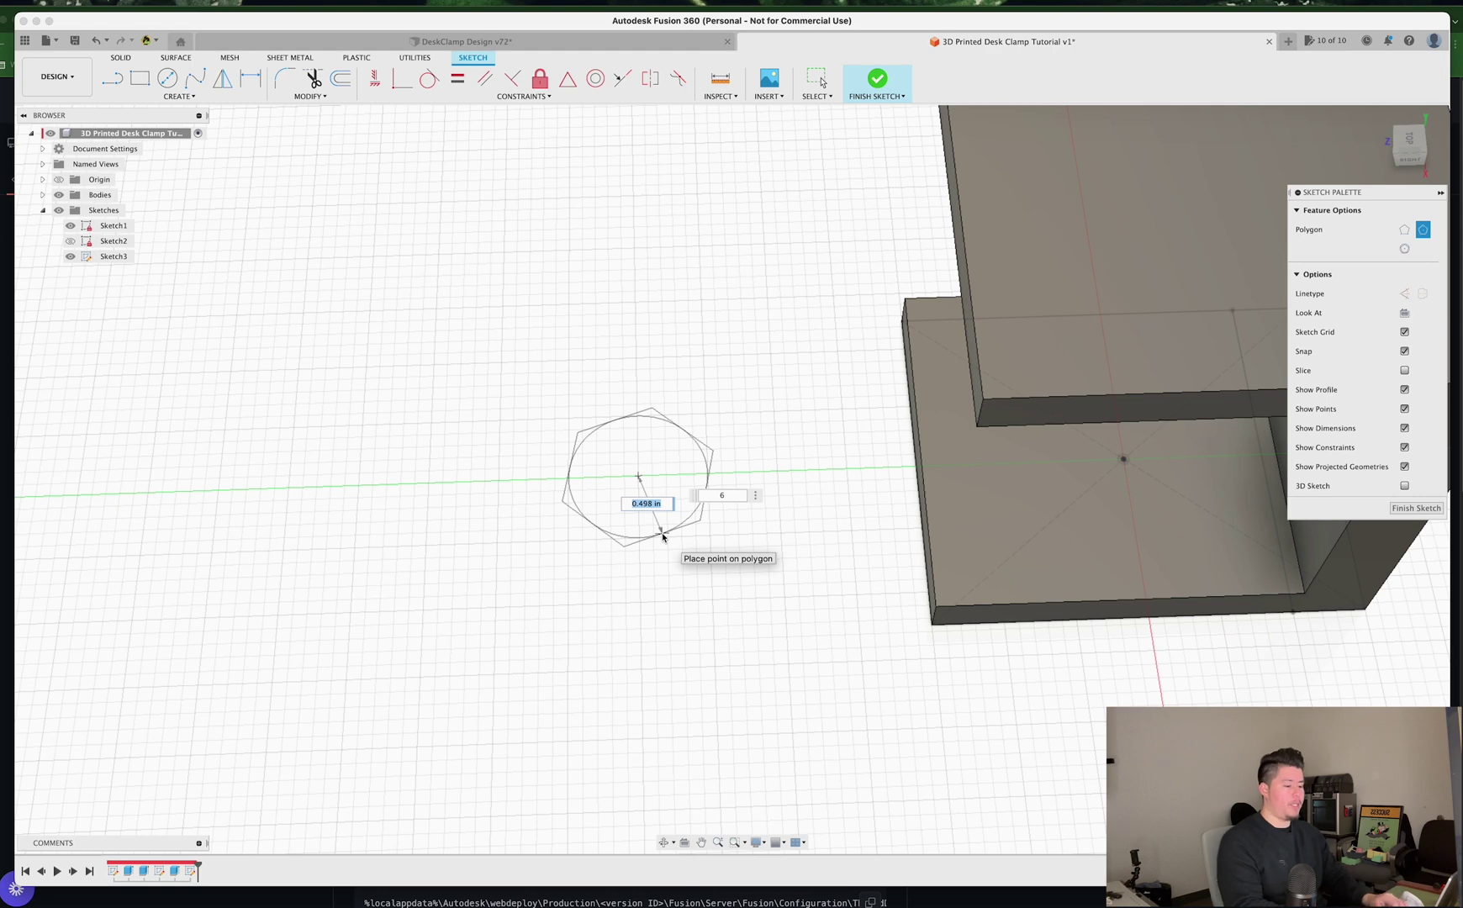
{"action": "key", "text": "BackSpace"}
{"action": "type", "text": ".7"}
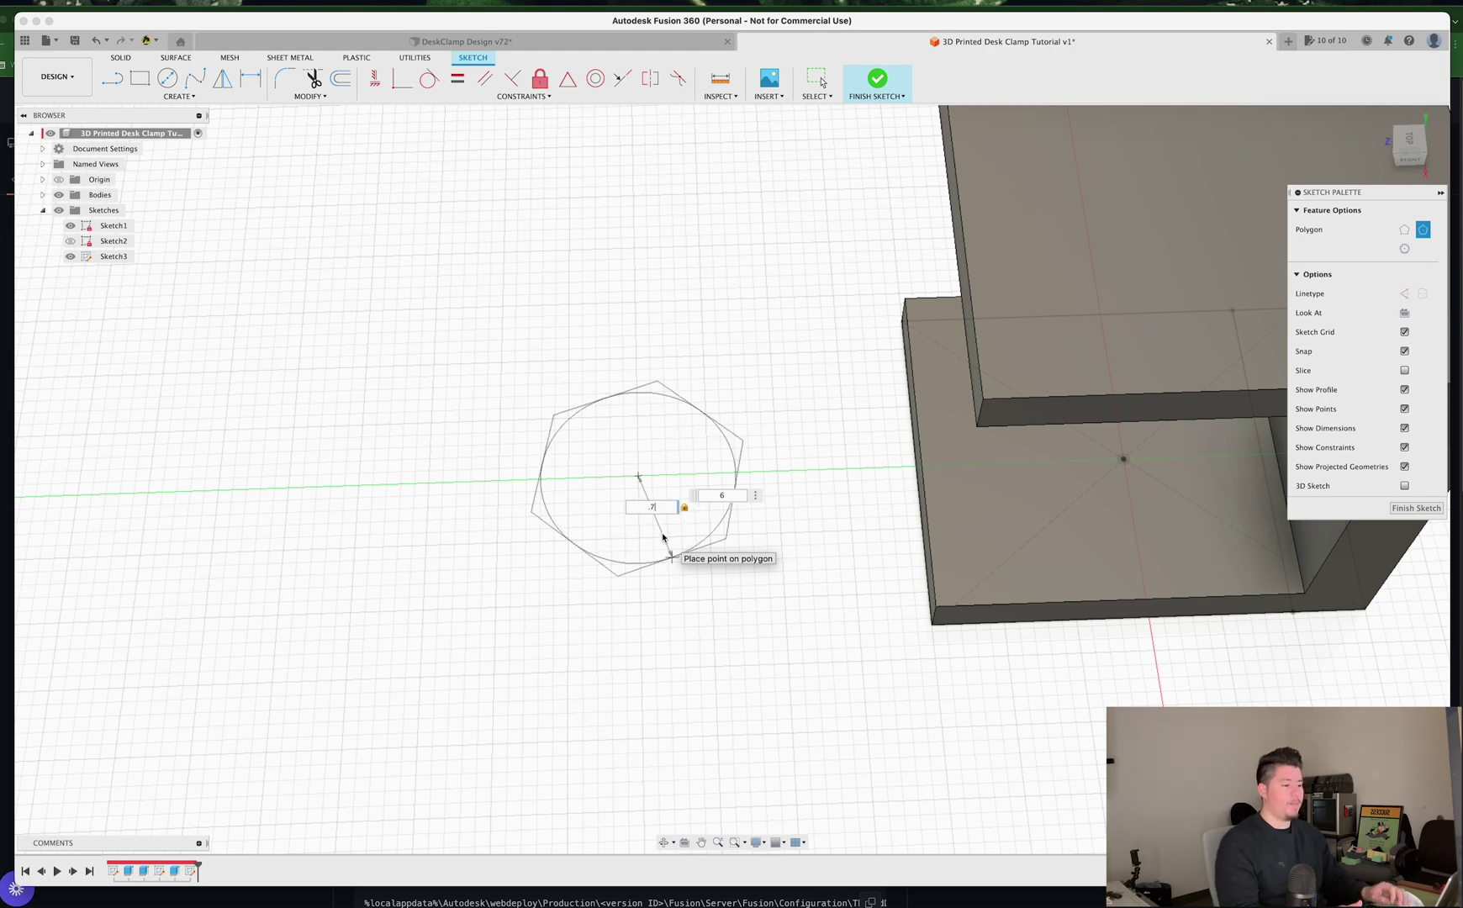
{"action": "left_click", "coordinate": [631, 535]}
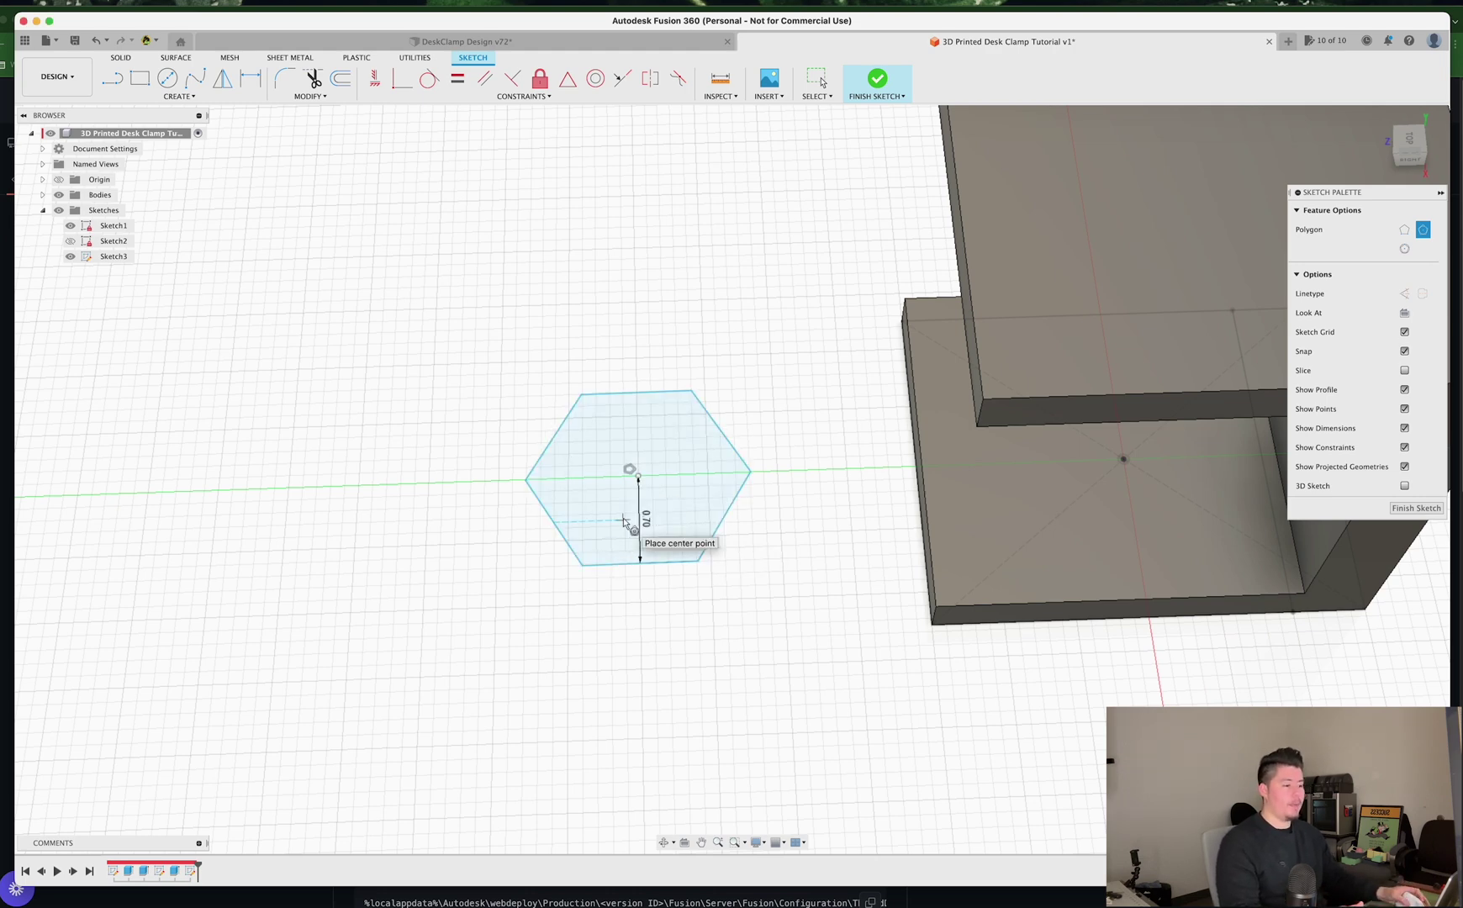
Step: Draw a 0.75 in diameter circle centred on the hexagon
{"action": "left_click", "coordinate": [169, 79]}
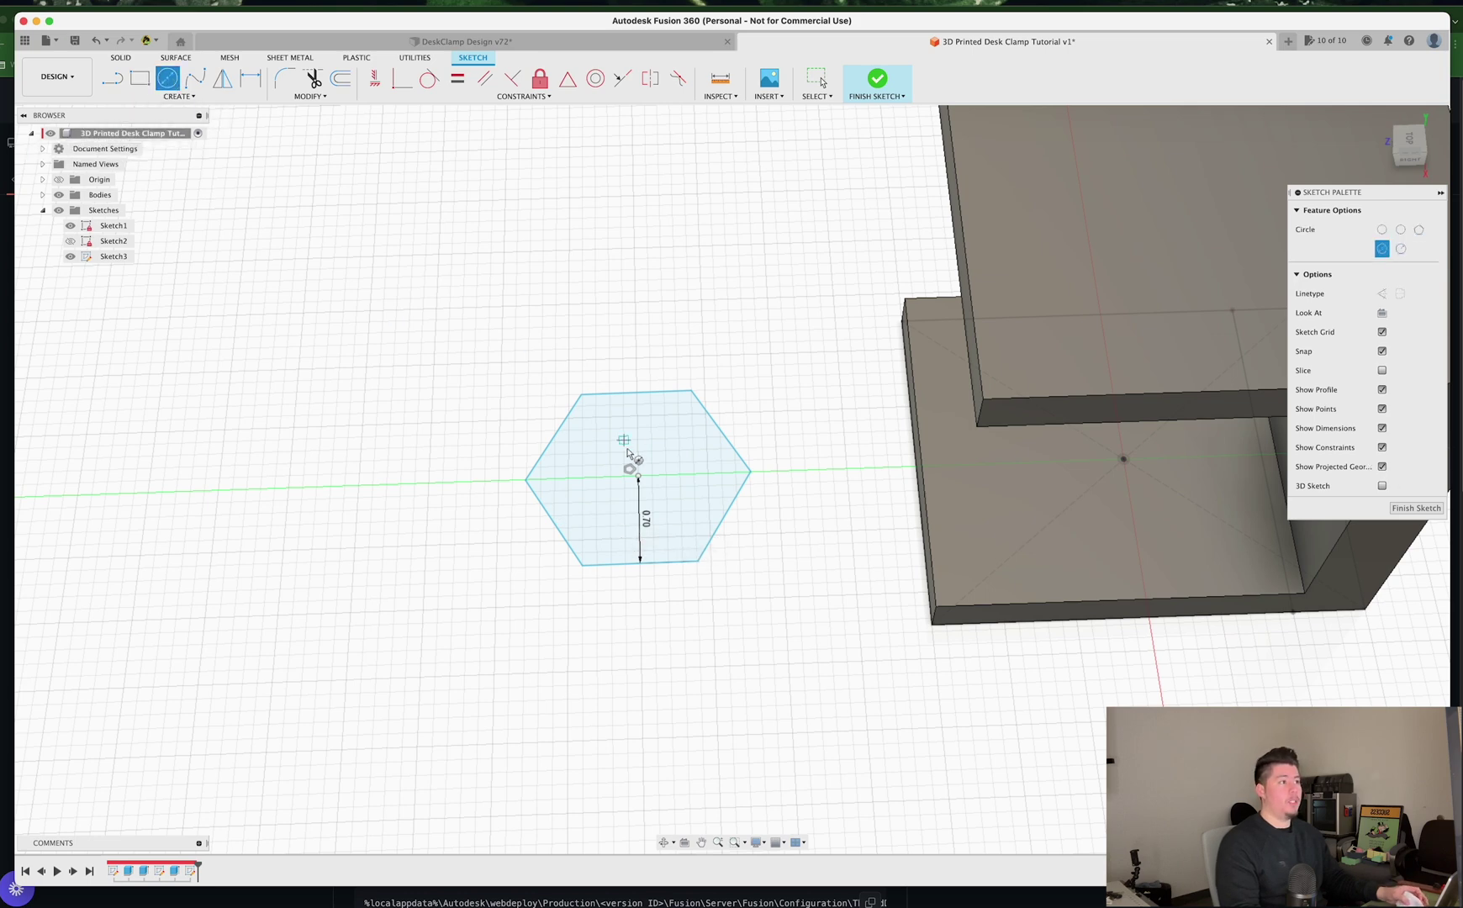
{"action": "left_click", "coordinate": [638, 477]}
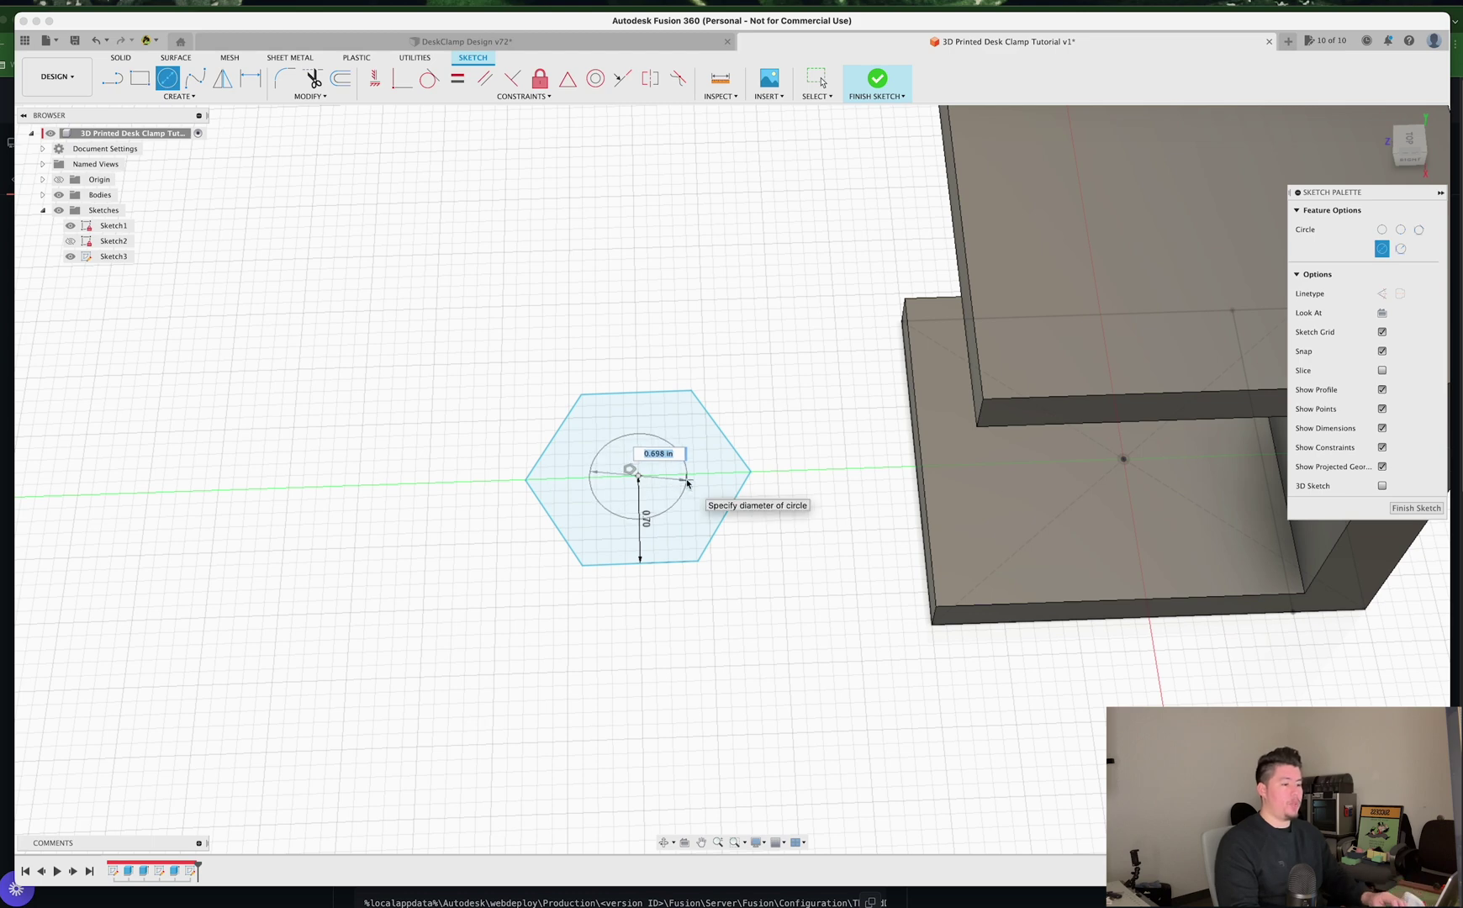
{"action": "type", "text": ".75"}
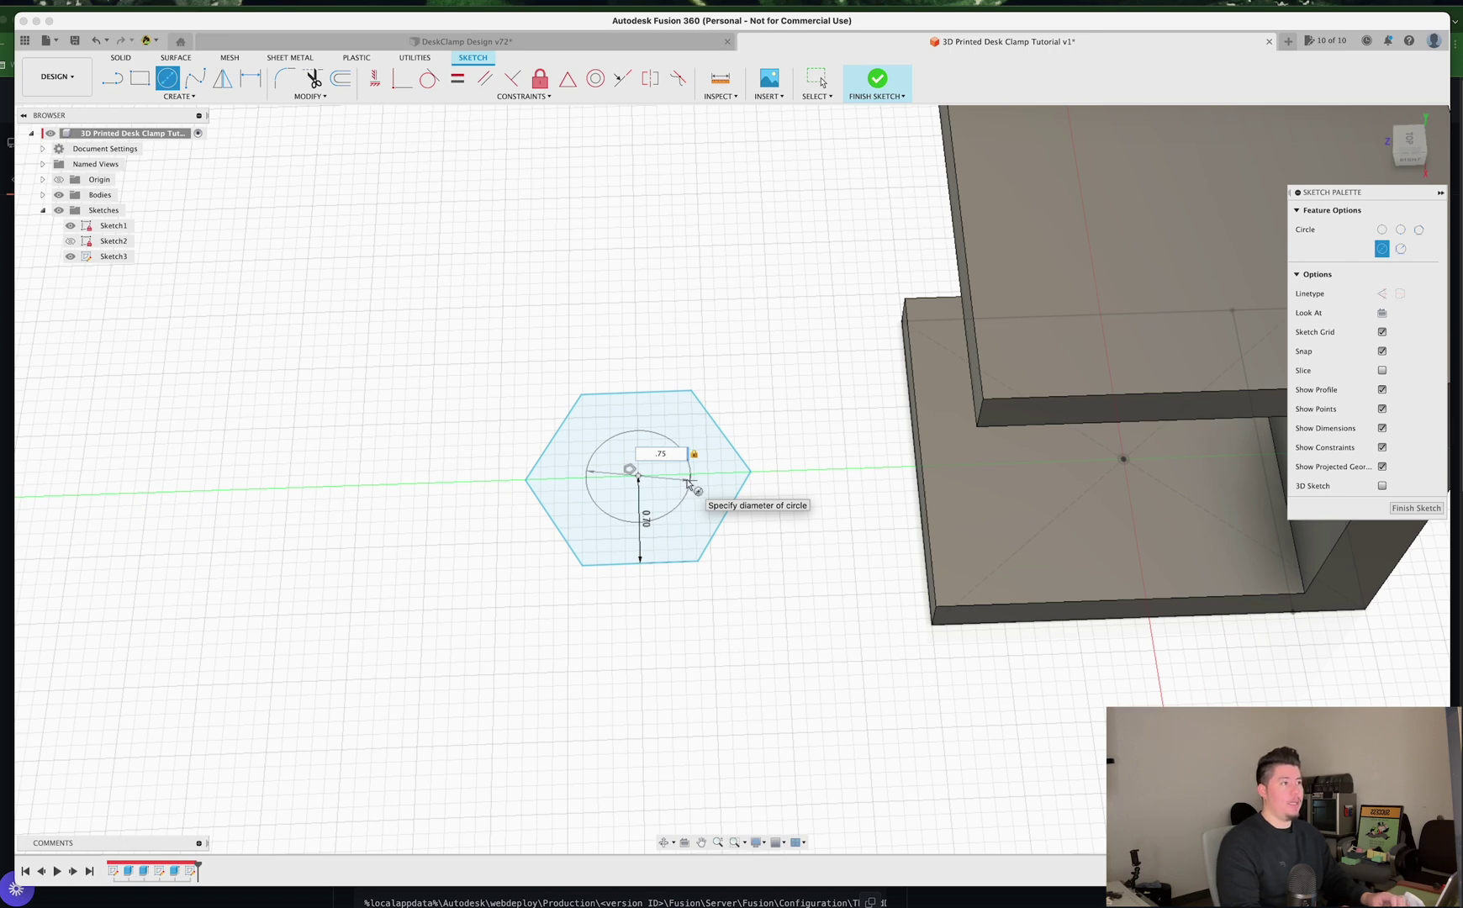
{"action": "key", "text": "Return"}
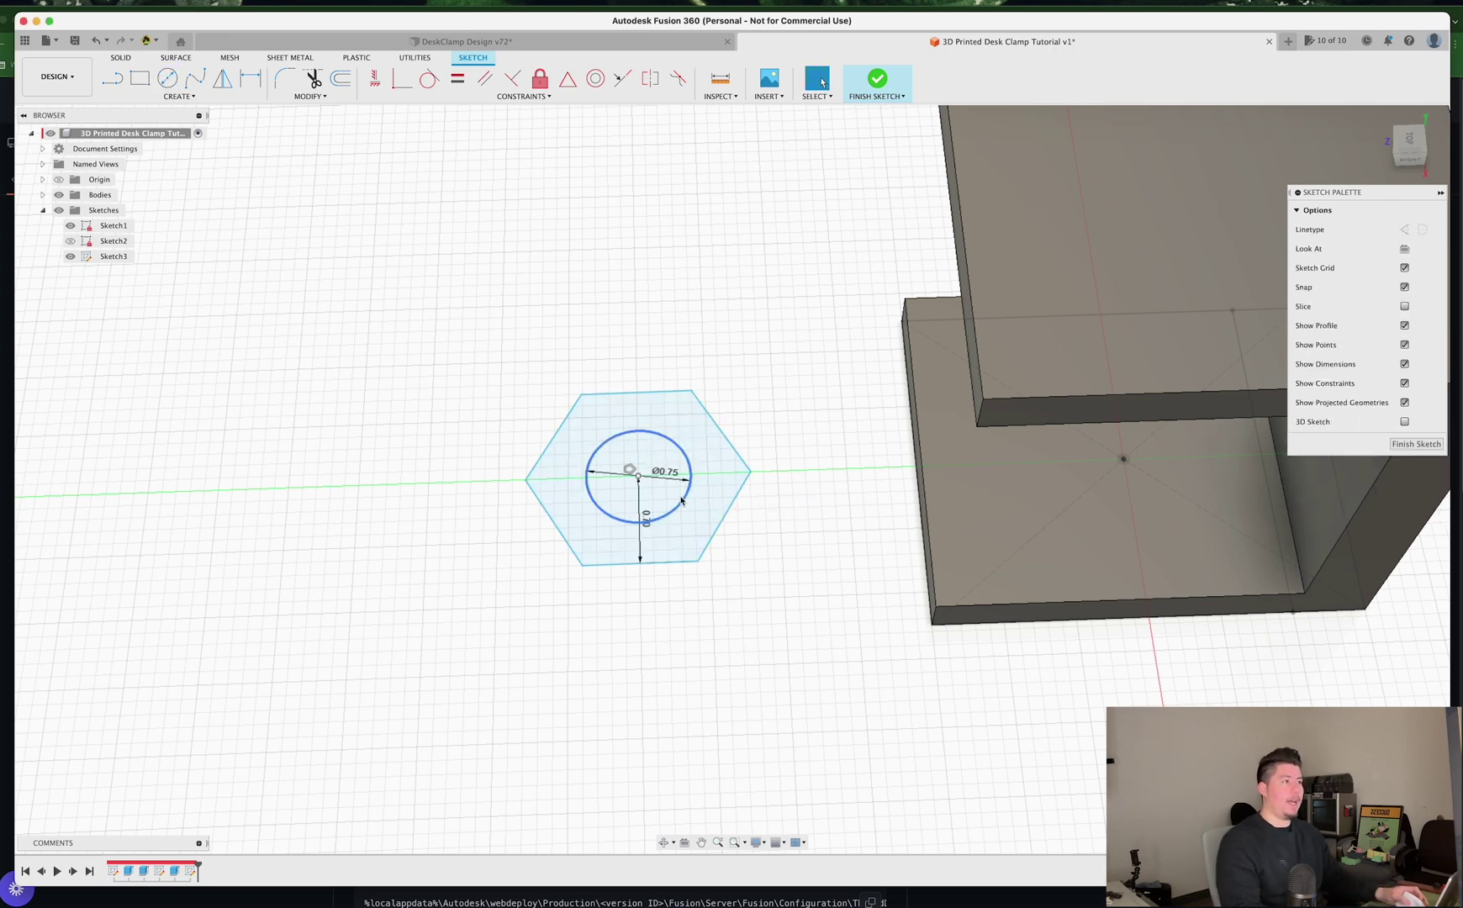
Step: Extrude the circle 5 in upward as a new body for the bolt shaft
{"action": "key", "text": "e"}
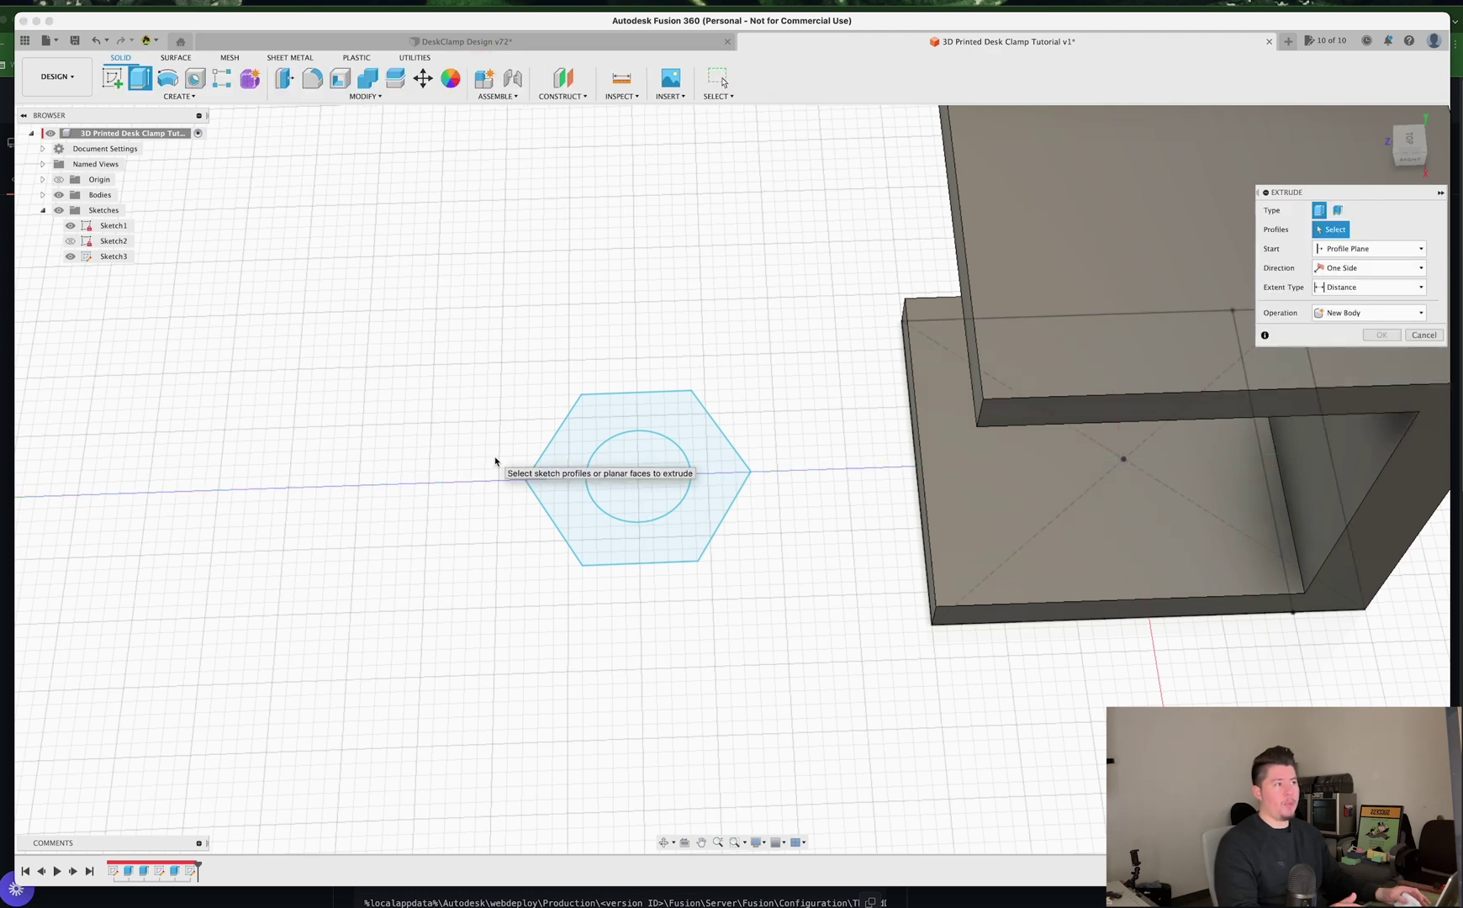
{"action": "left_click", "coordinate": [632, 483]}
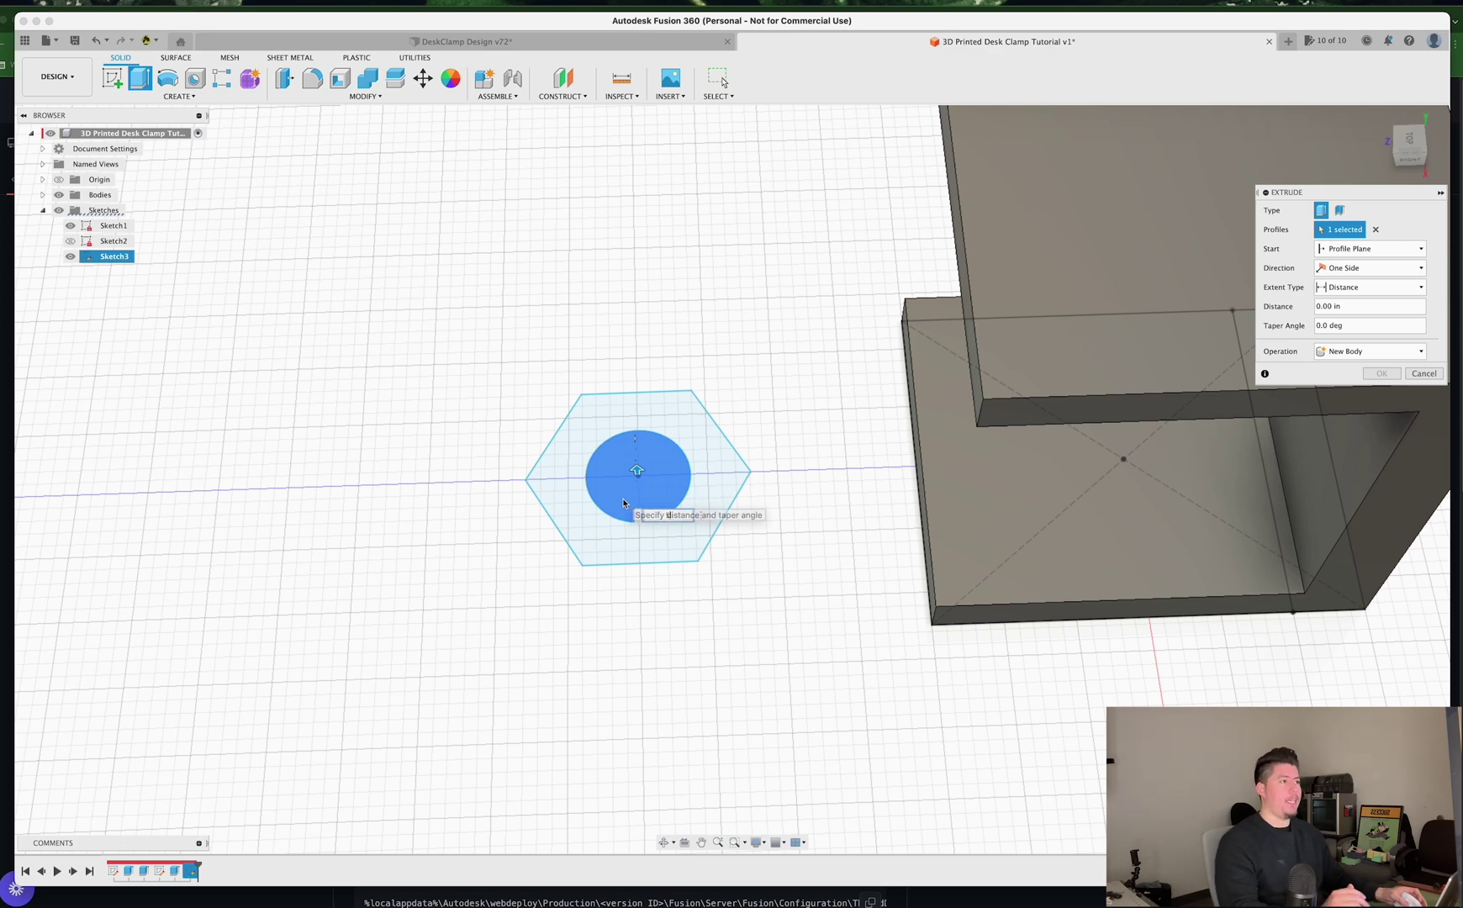
{"action": "type", "text": "5"}
{"action": "middle_click_drag", "start_coordinate": [623, 503], "coordinate": [721, 337], "text": "shift"}
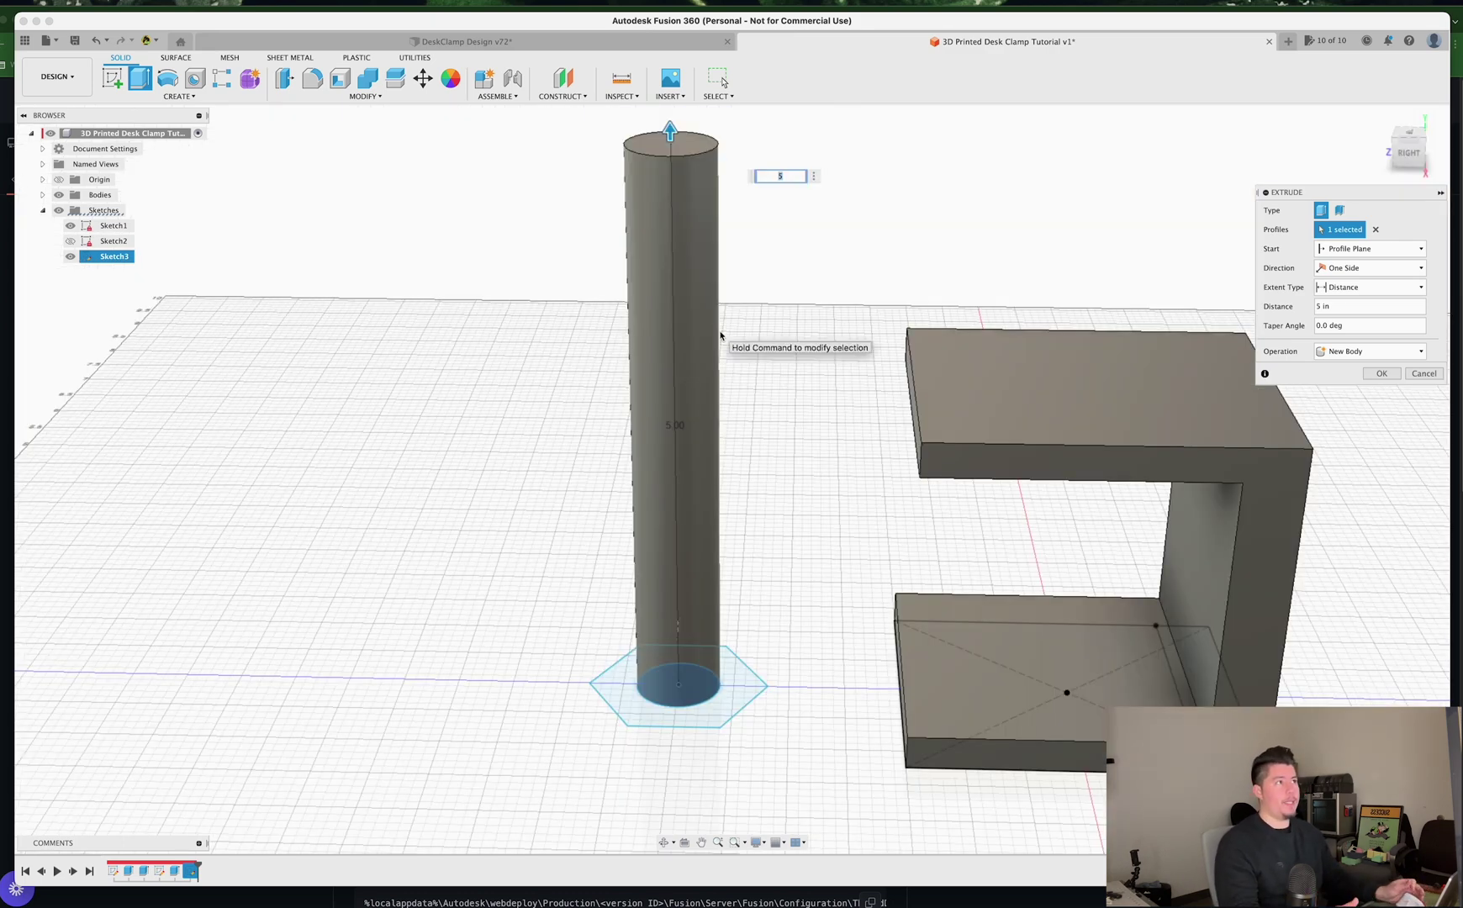
{"action": "left_click", "coordinate": [1381, 375]}
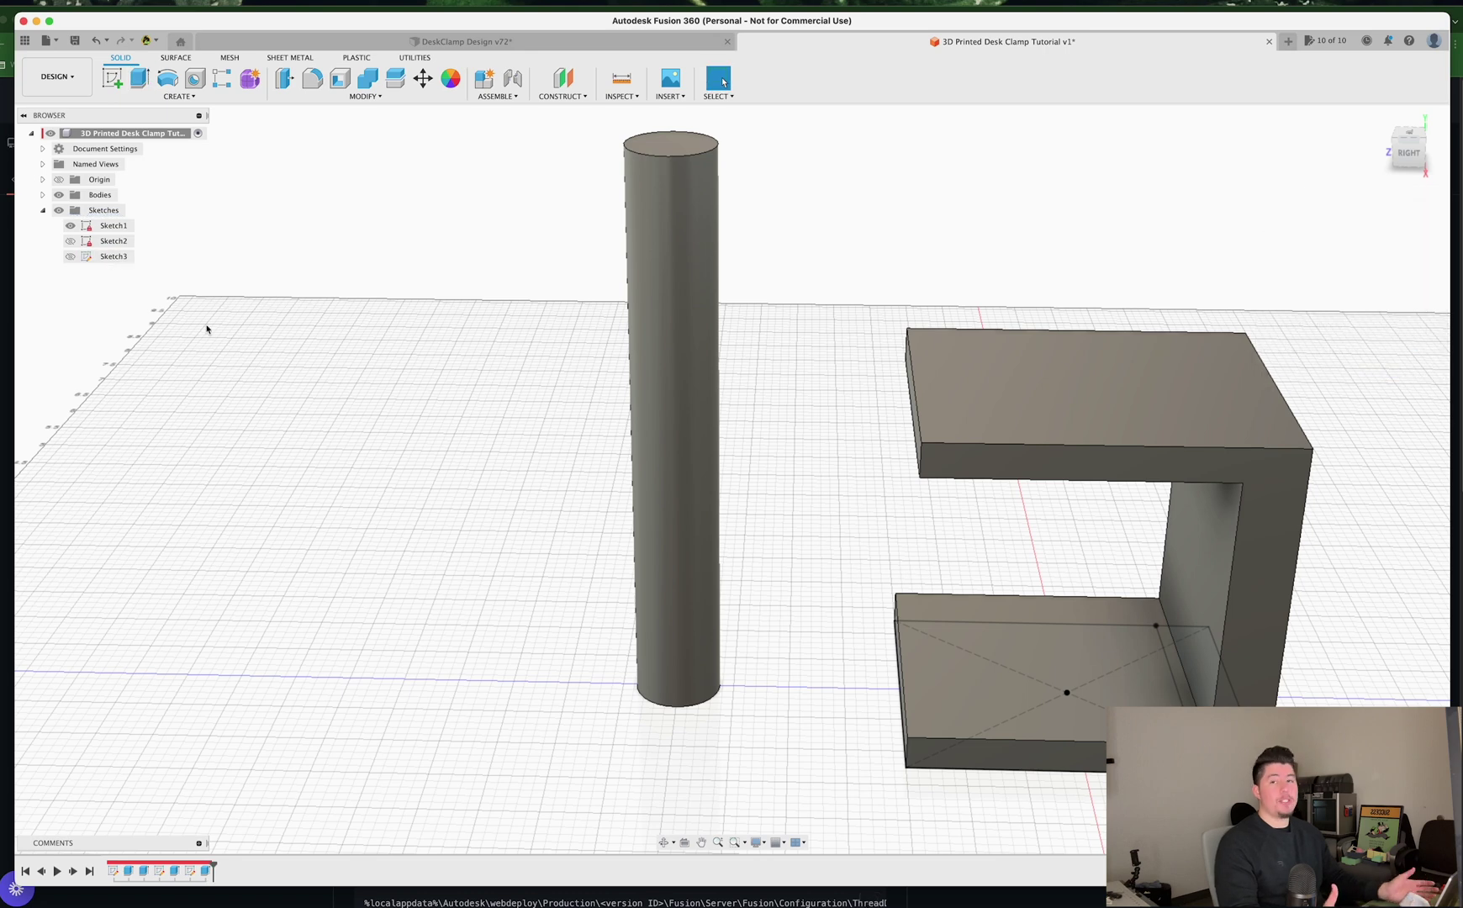
Step: Show the hexagon sketch again and extrude the area around the circle 0.3 in upward, joined to the shaft as a bolt head
{"action": "left_click", "coordinate": [69, 256]}
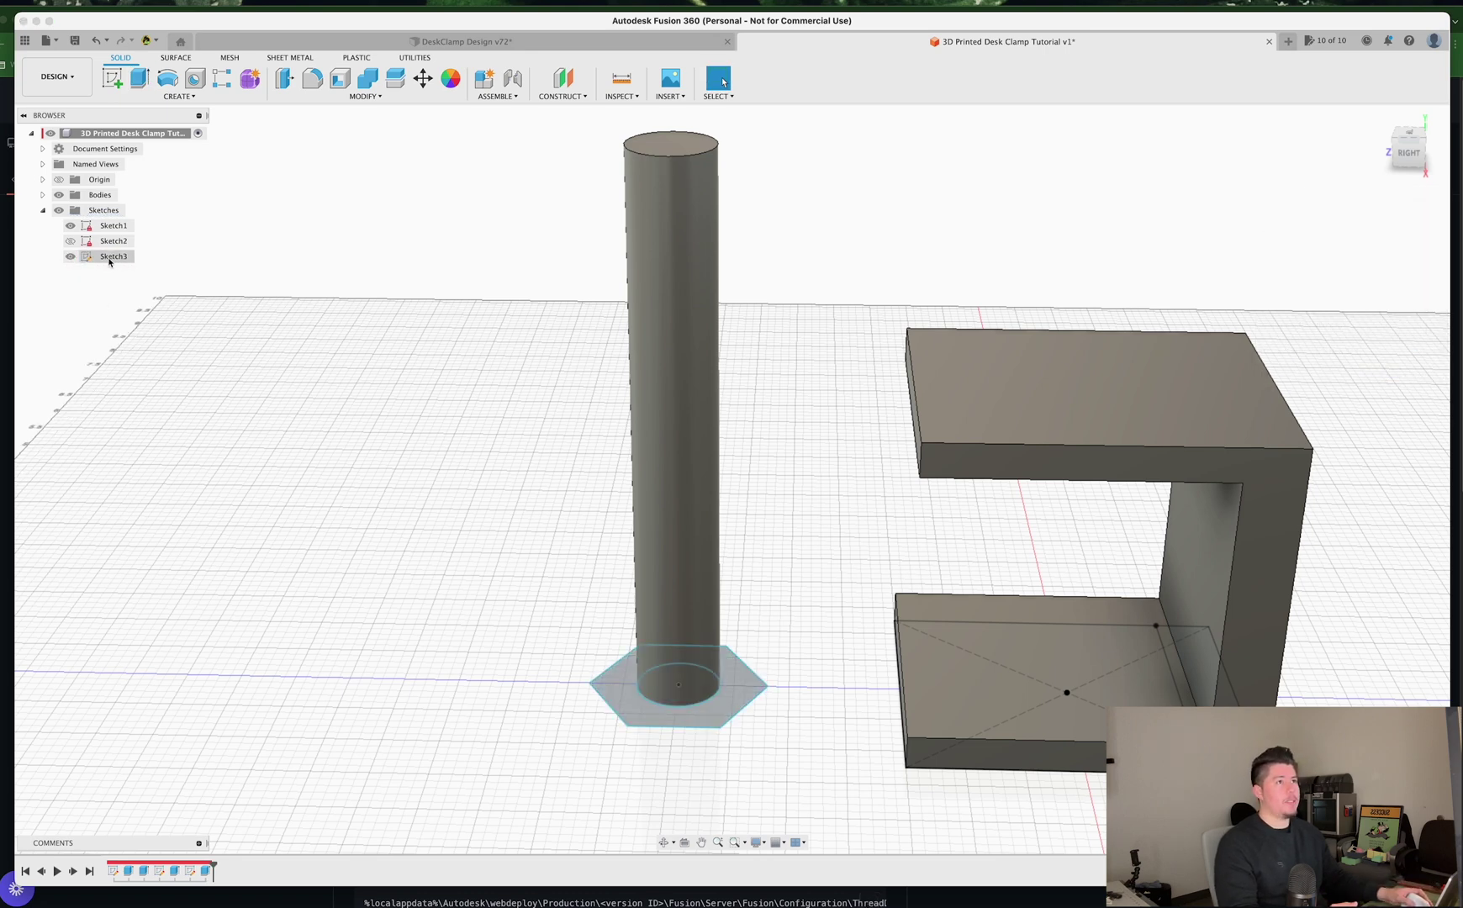
{"action": "key", "text": "e"}
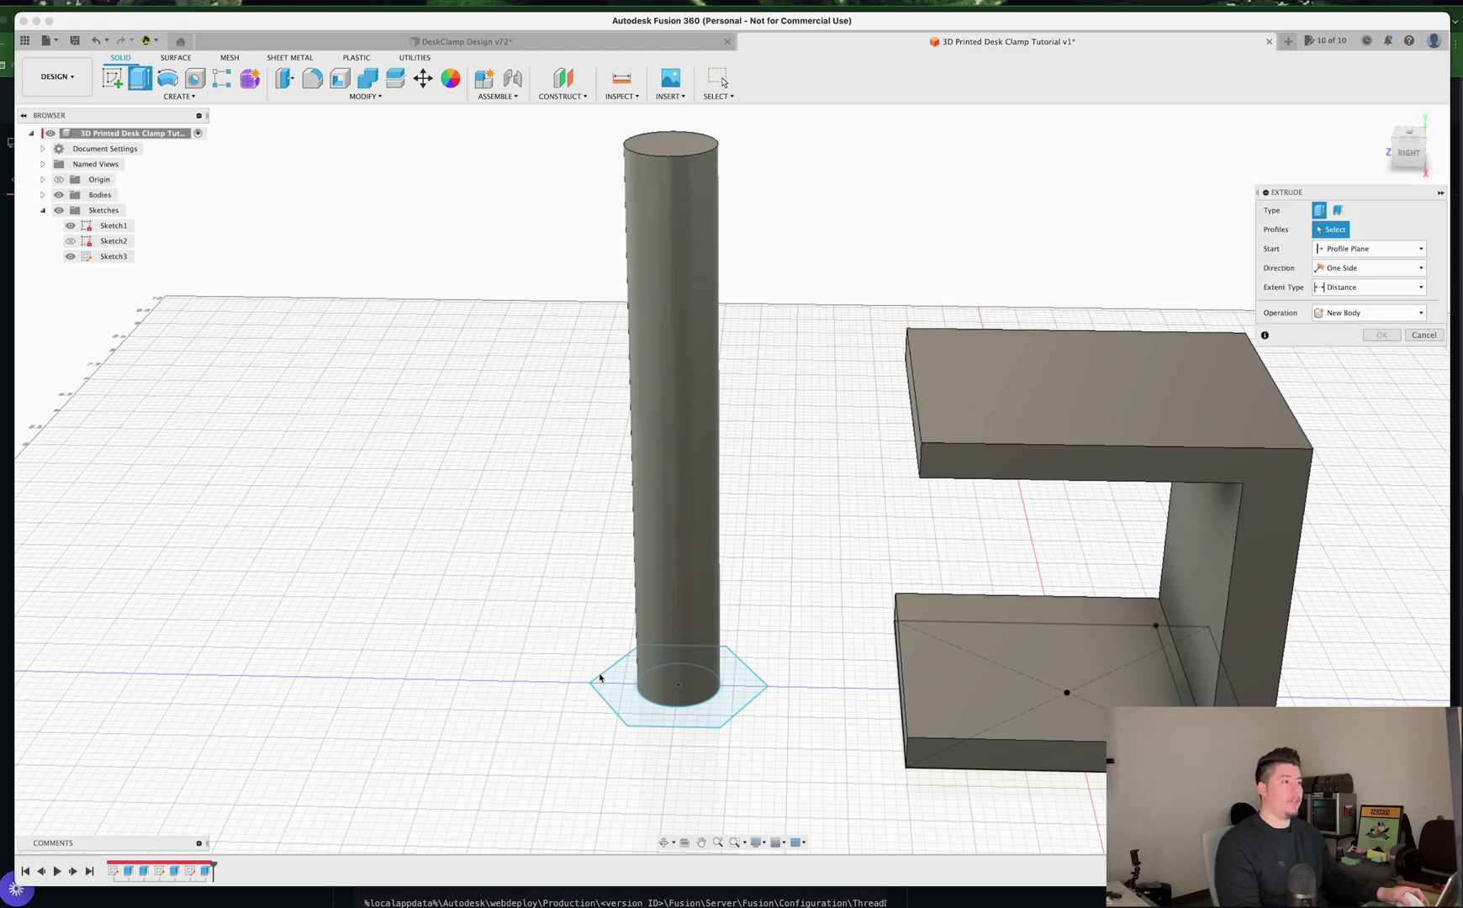
{"action": "left_click", "coordinate": [625, 702]}
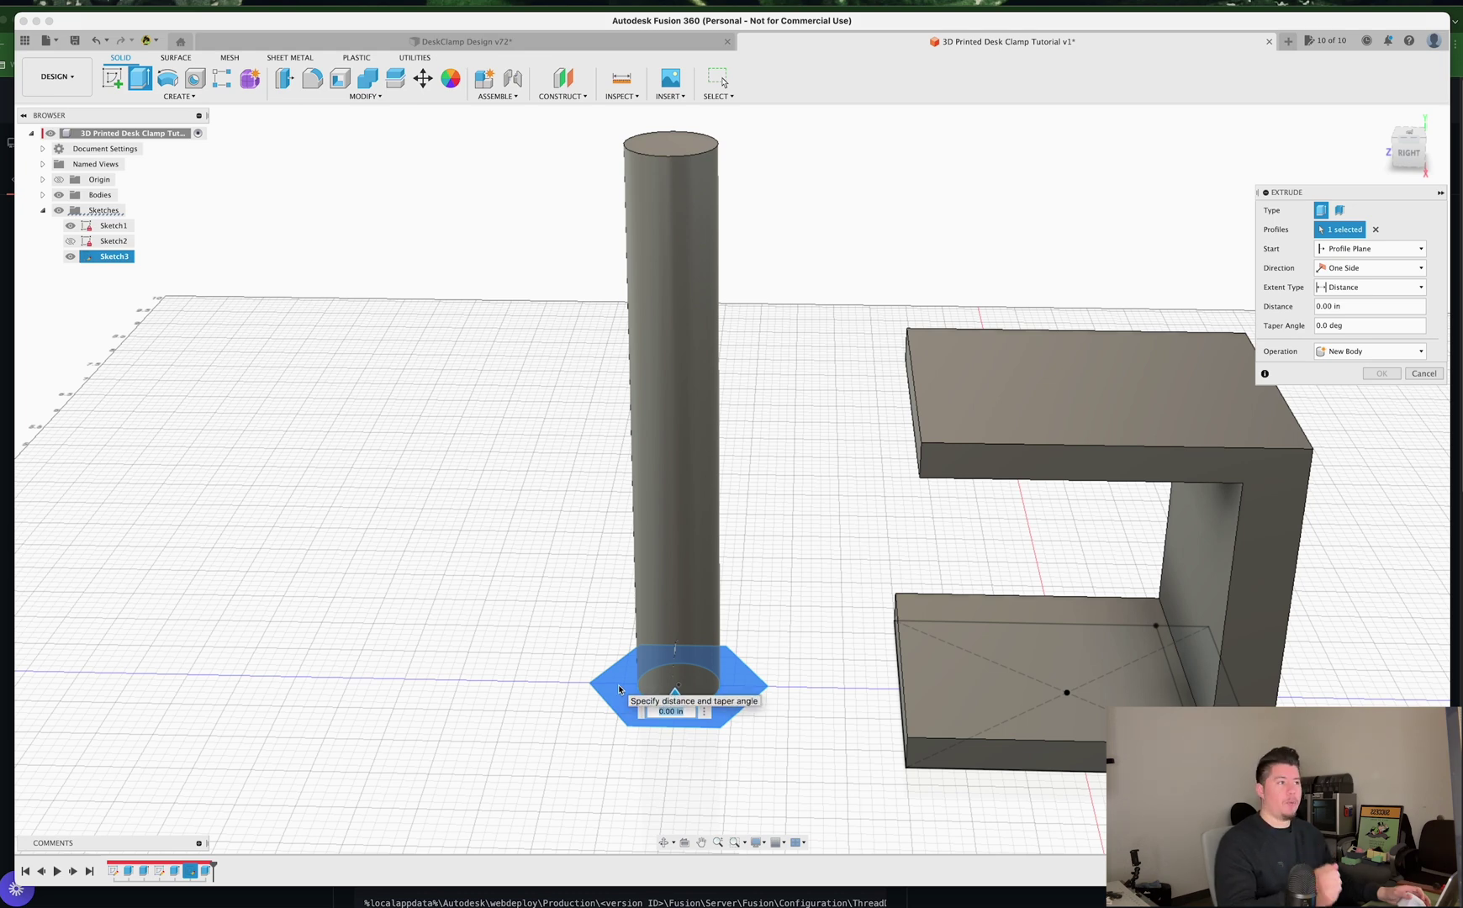
{"action": "type", "text": "0.2"}
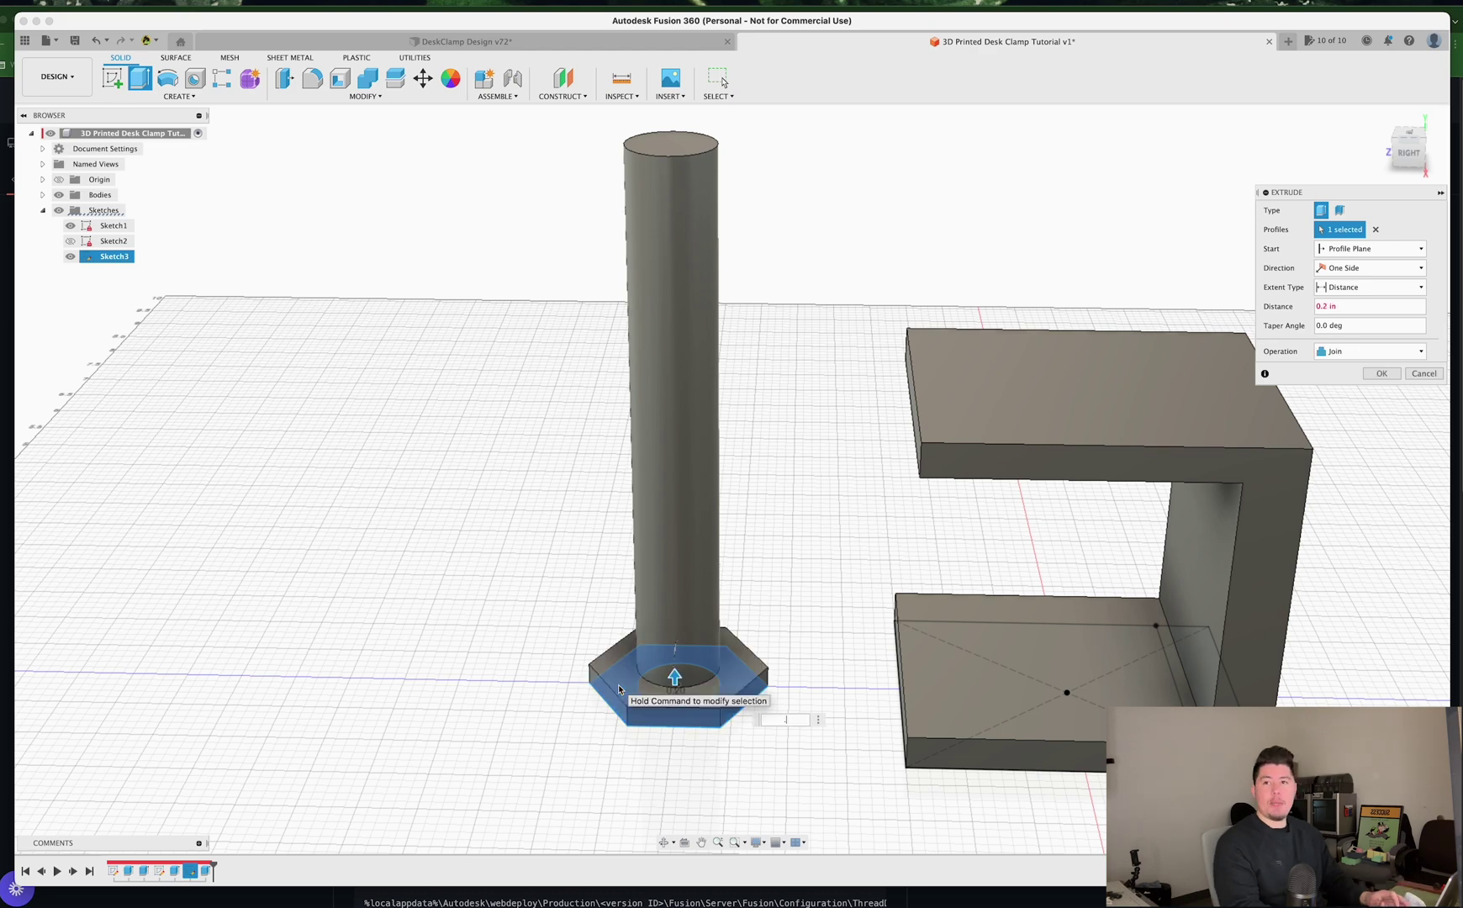
{"action": "type", "text": "3"}
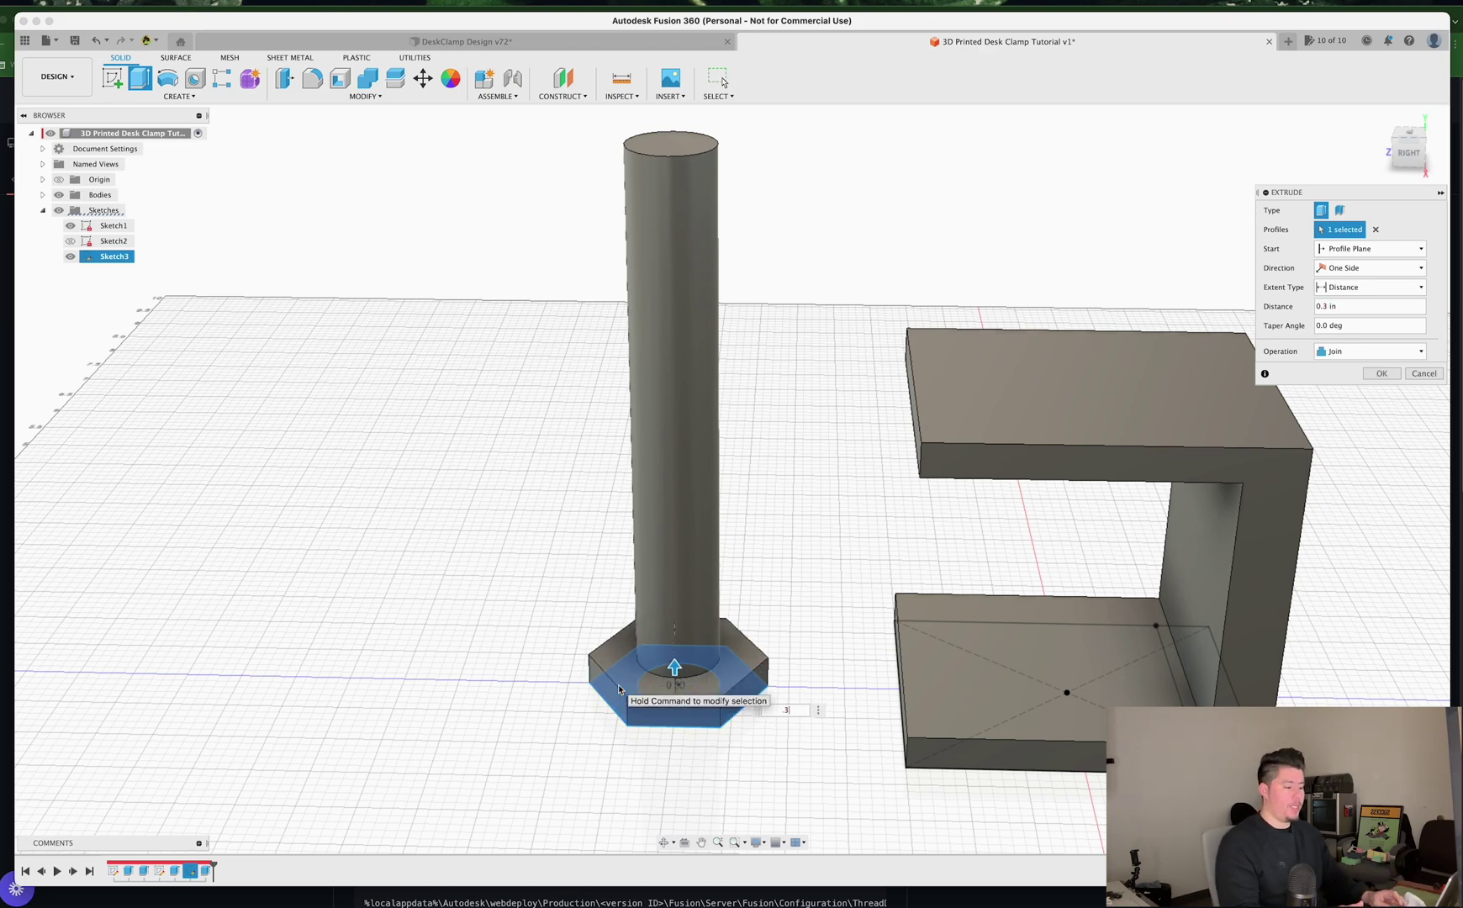
{"action": "key", "text": "Return"}
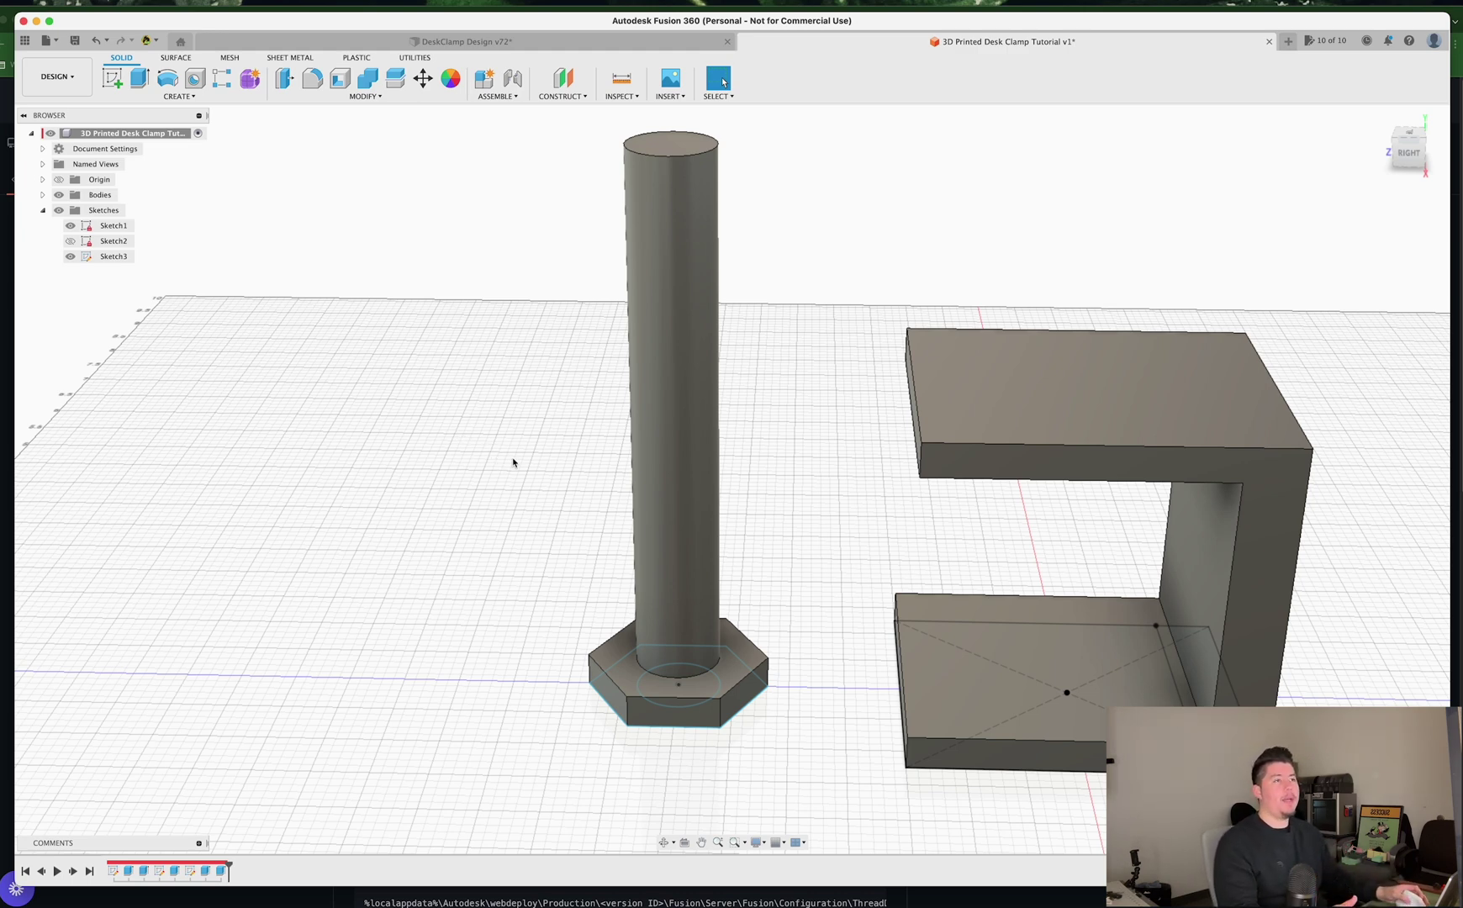
Step: Add a modeled full-length thread to the bolt shaft using 3D-printed Metric Threads, size 20 mm, designation M20x5, class O.8, right hand
{"action": "left_click", "coordinate": [179, 95]}
{"action": "left_click", "coordinate": [125, 273]}
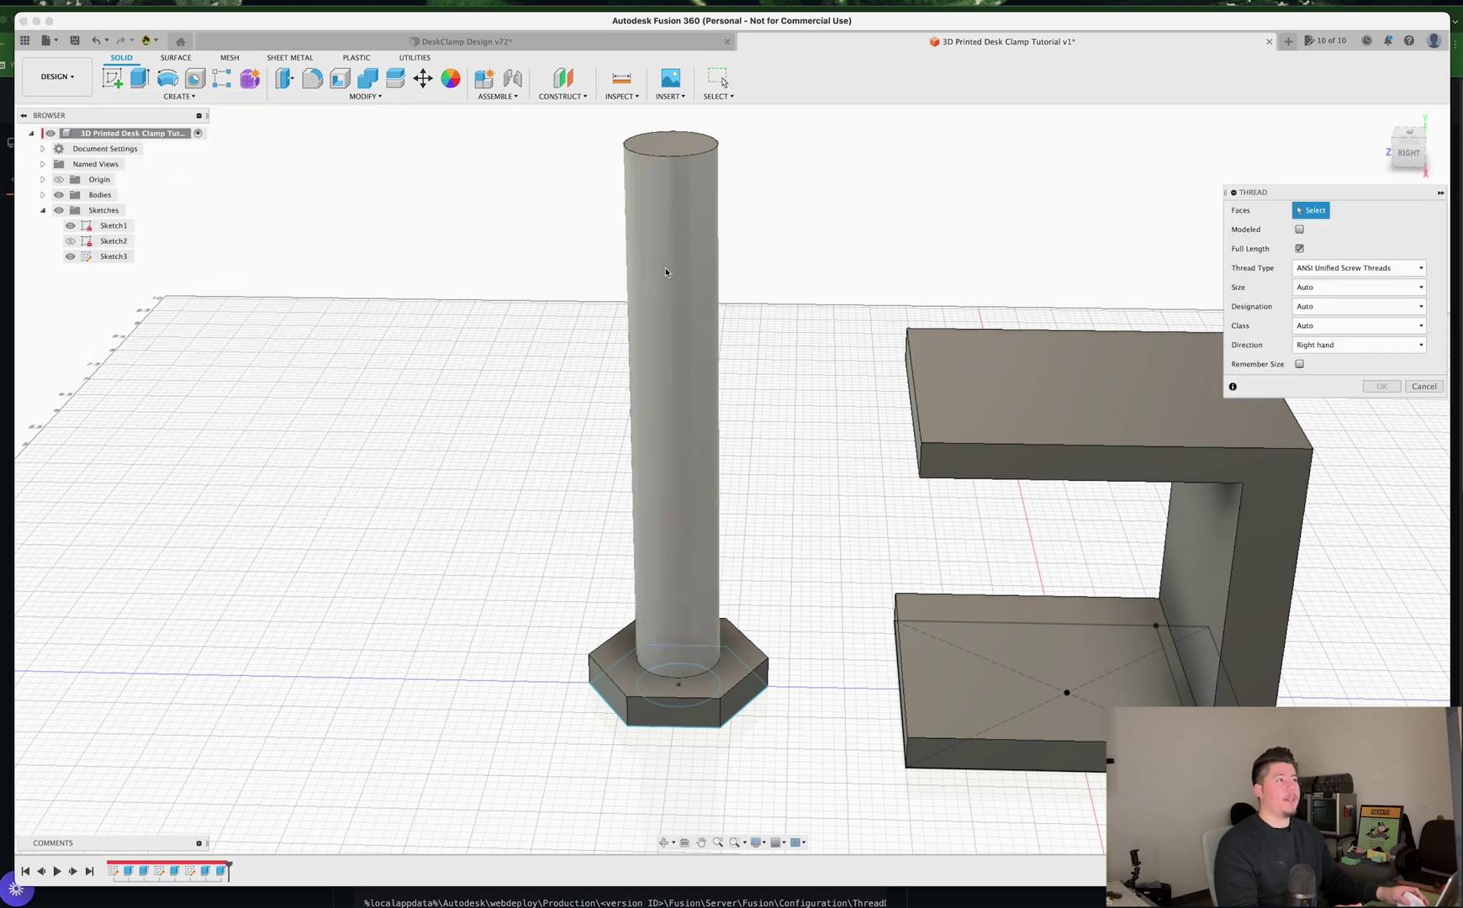
{"action": "left_click", "coordinate": [679, 341]}
{"action": "middle_click_drag", "start_coordinate": [679, 342], "coordinate": [656, 403], "text": "shift"}
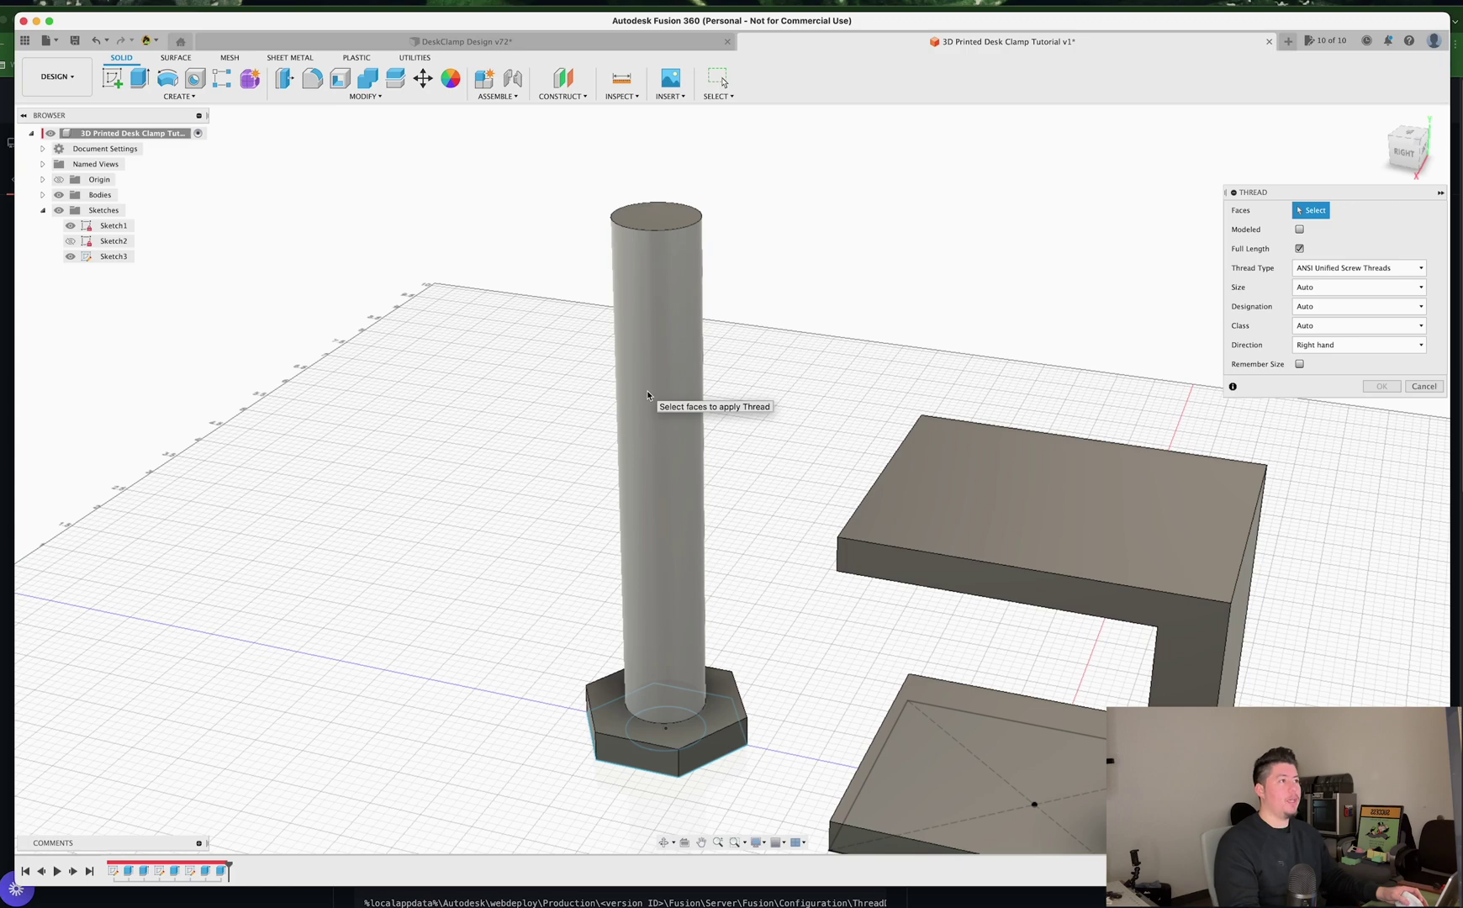
{"action": "left_click", "coordinate": [648, 391]}
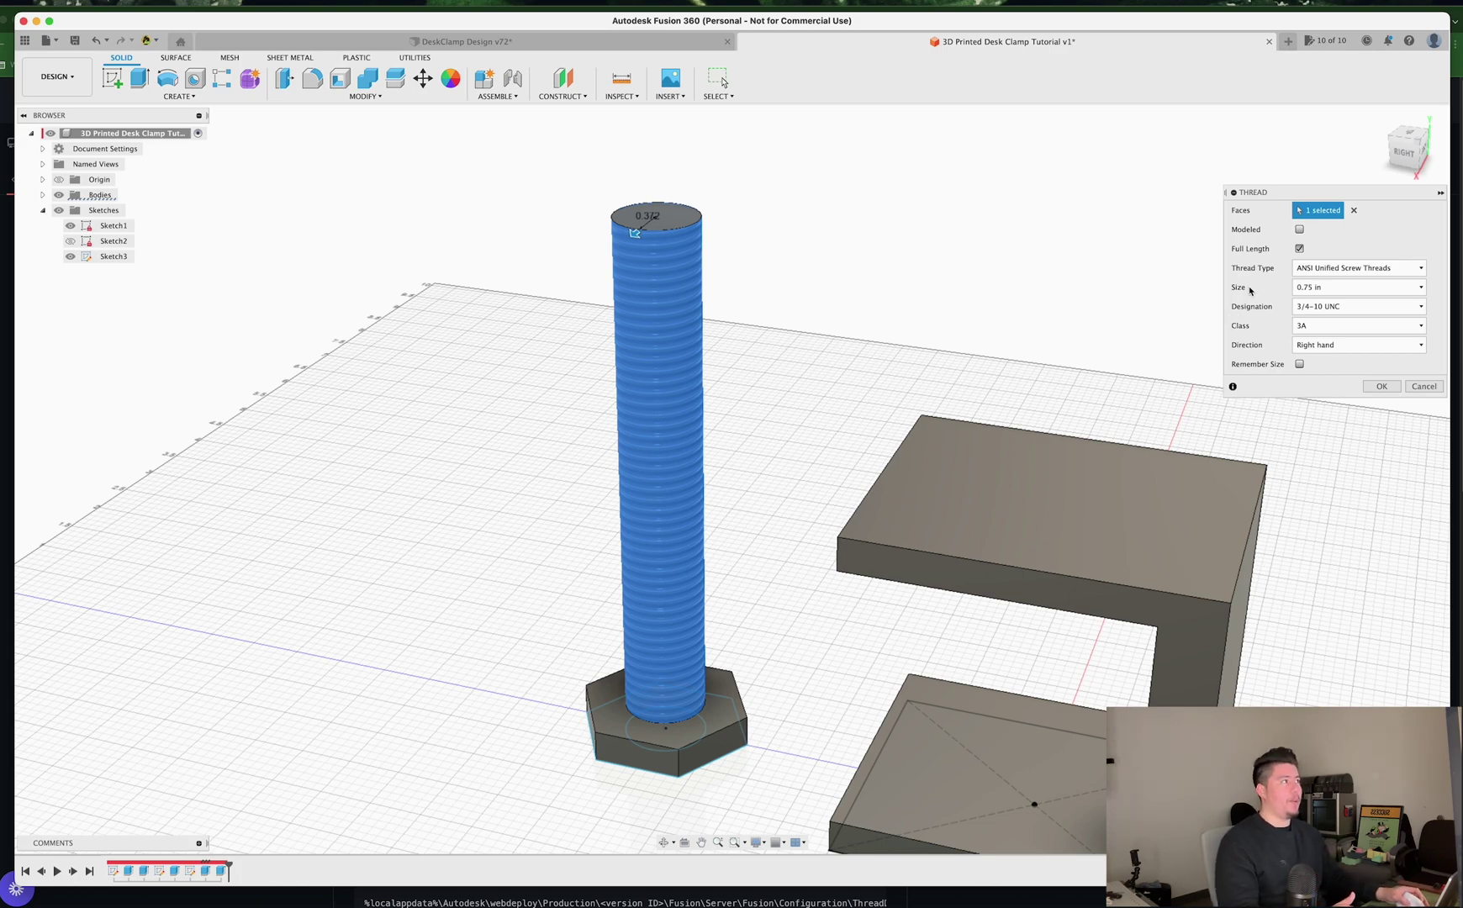
{"action": "left_click", "coordinate": [1299, 229]}
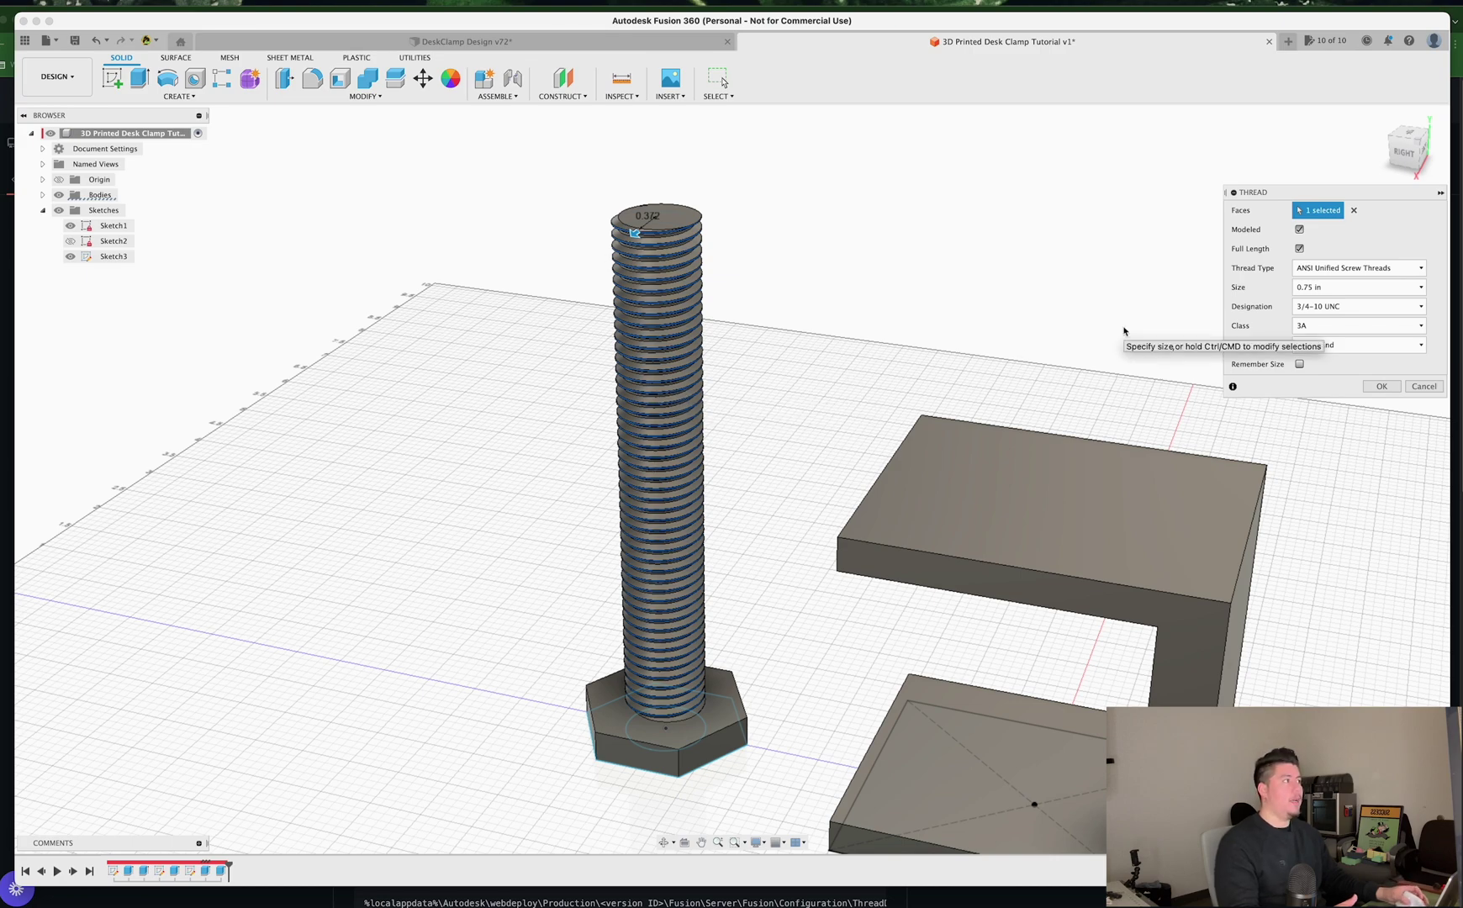
{"action": "left_click", "coordinate": [1308, 269]}
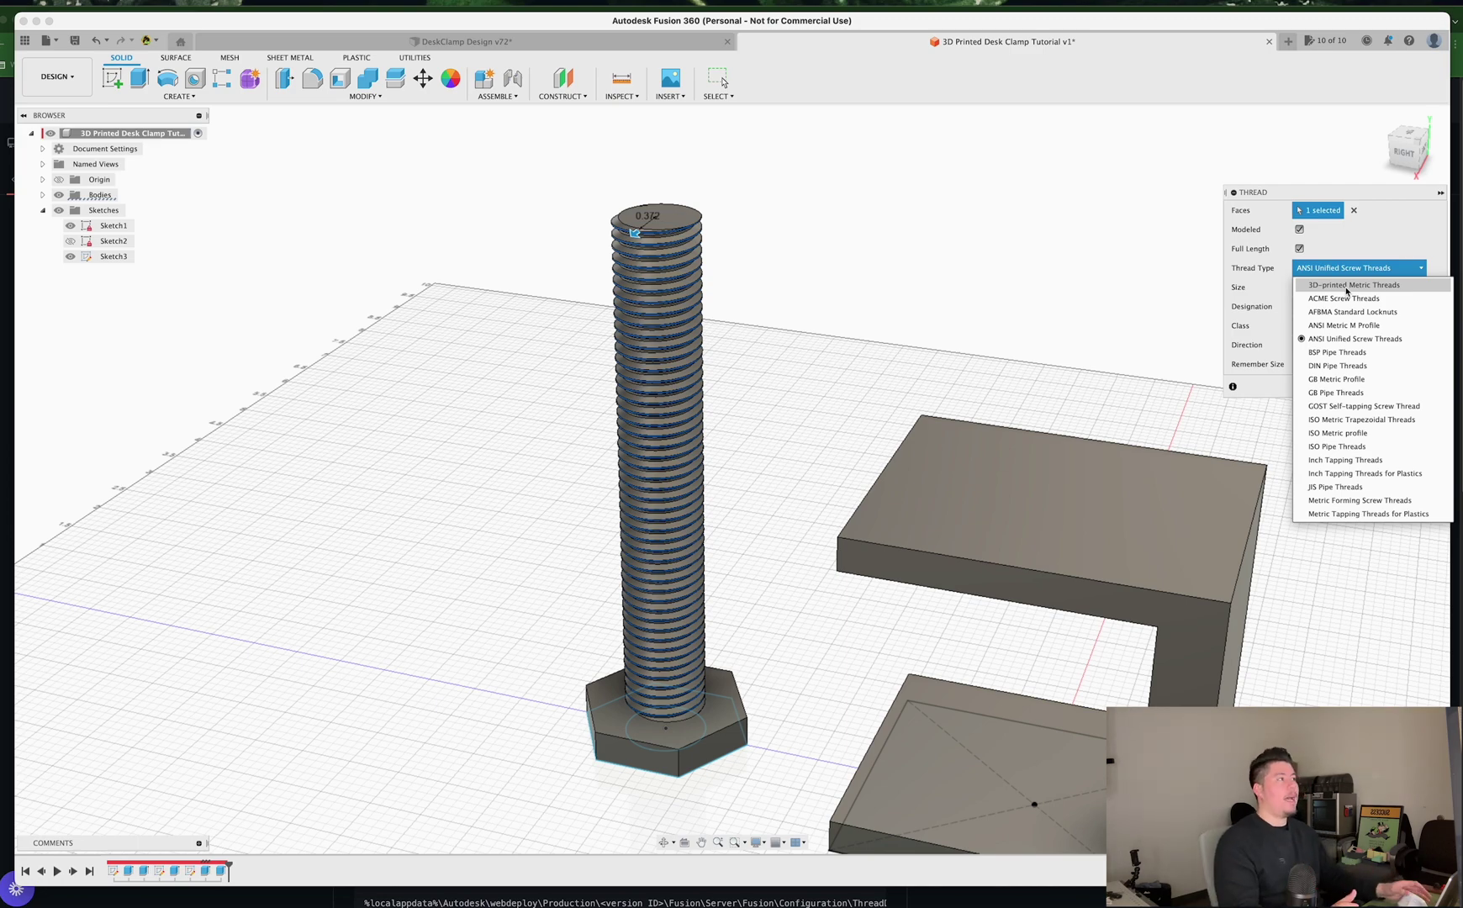
{"action": "left_click", "coordinate": [1346, 286]}
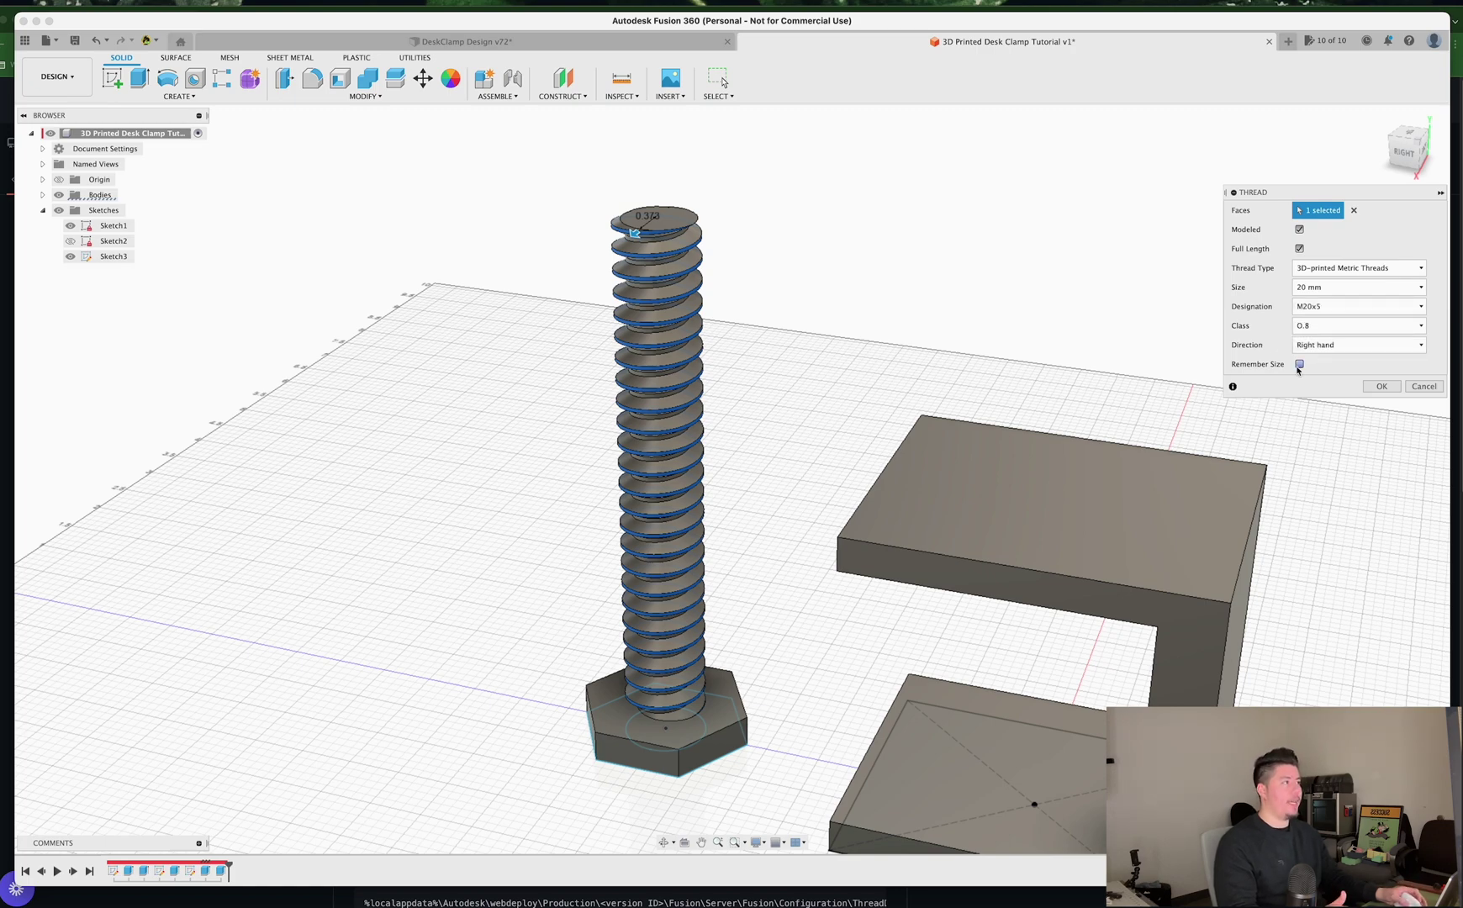
{"action": "left_click", "coordinate": [1380, 387]}
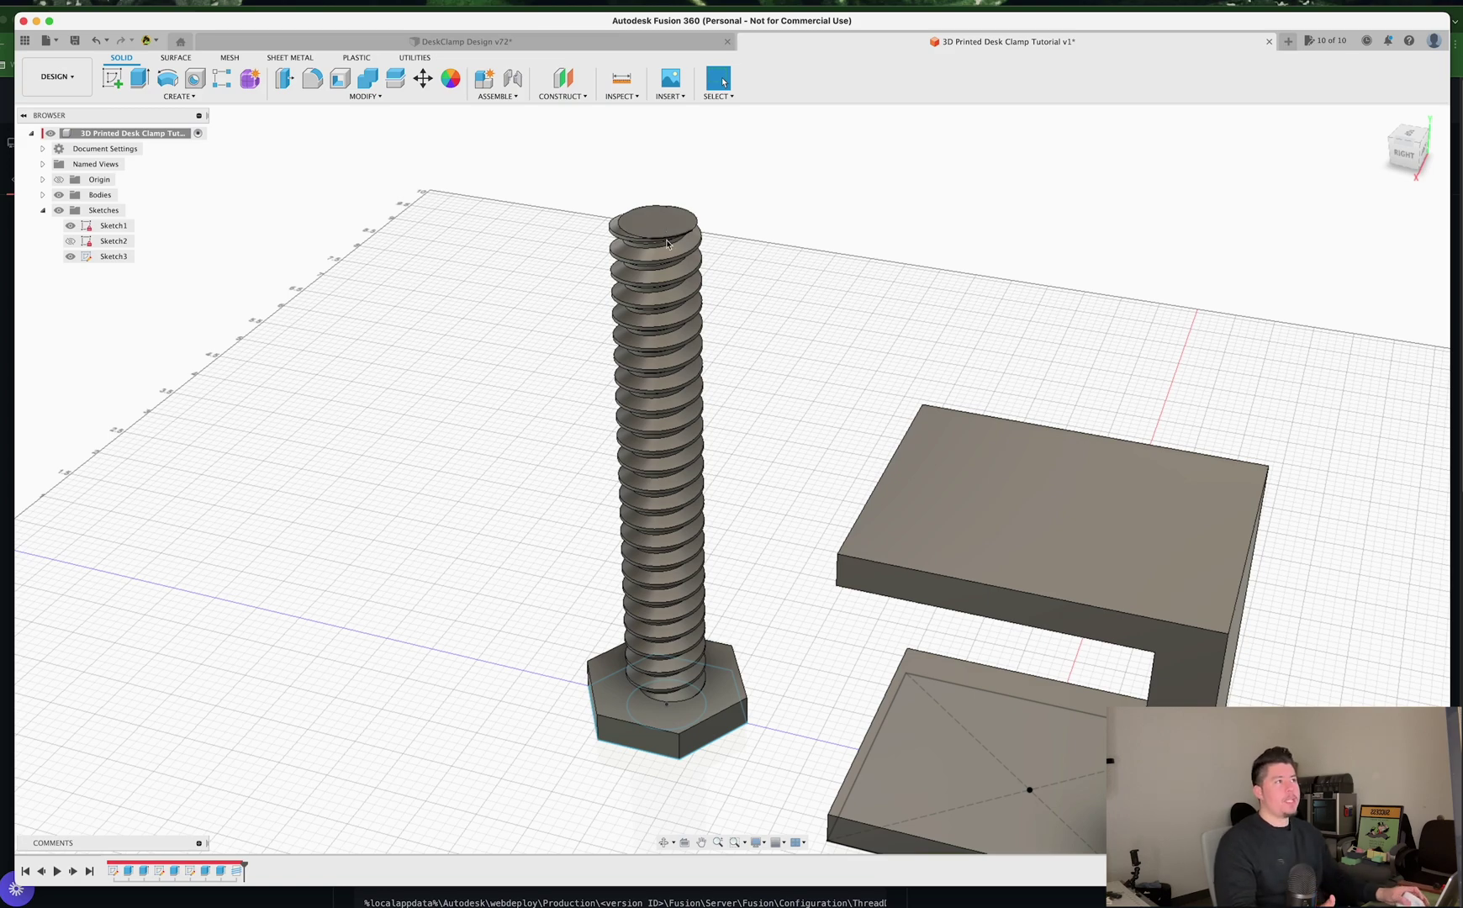
{"action": "middle_click_drag", "start_coordinate": [669, 256], "coordinate": [636, 263], "text": "shift"}
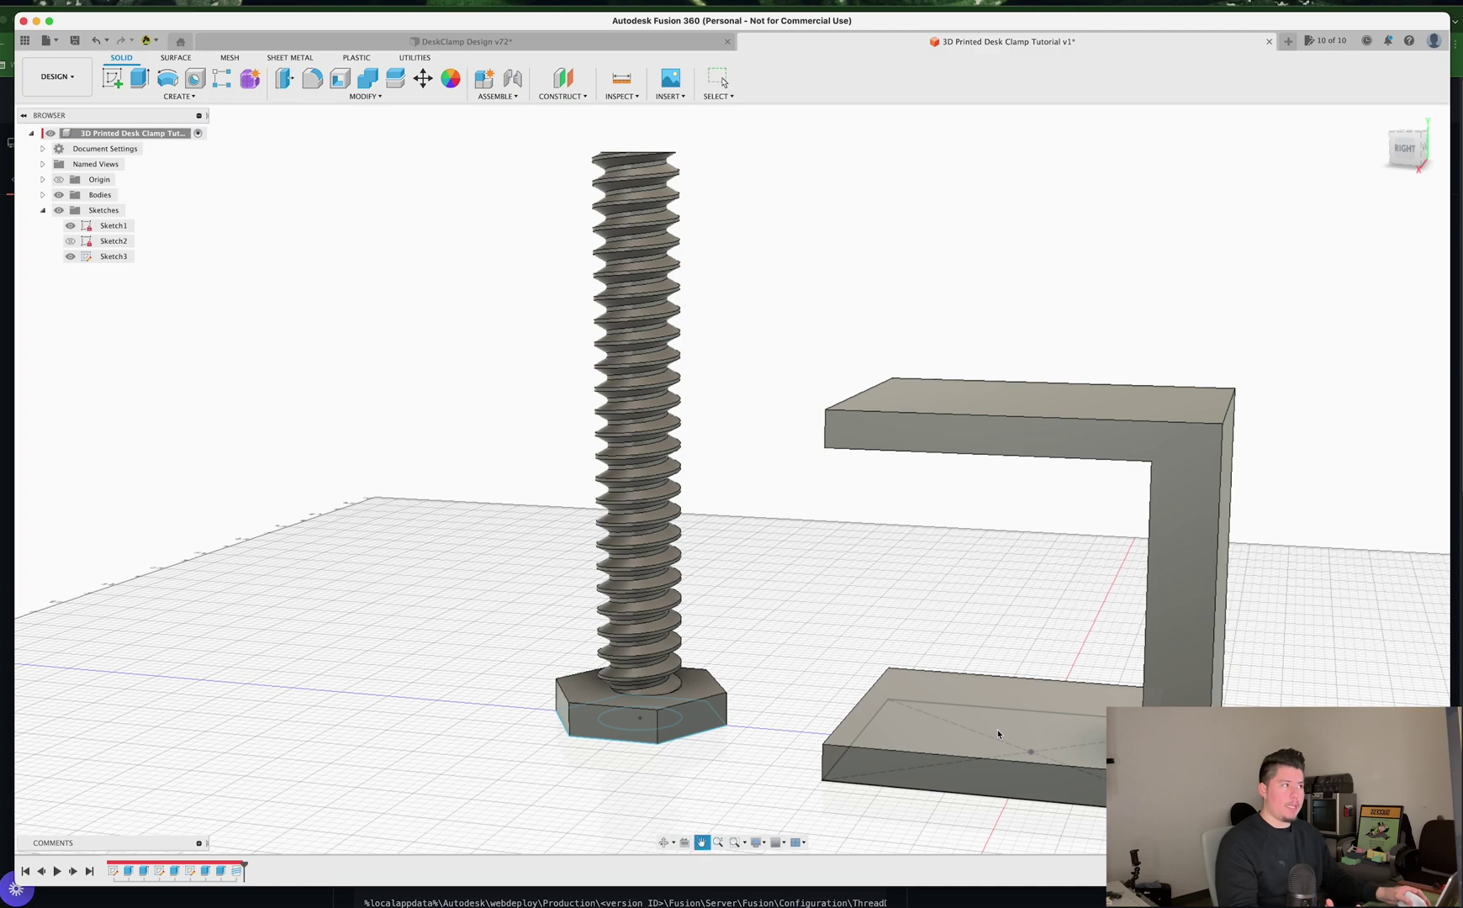
{"action": "middle_click_drag", "start_coordinate": [995, 718], "coordinate": [503, 262], "text": "shift"}
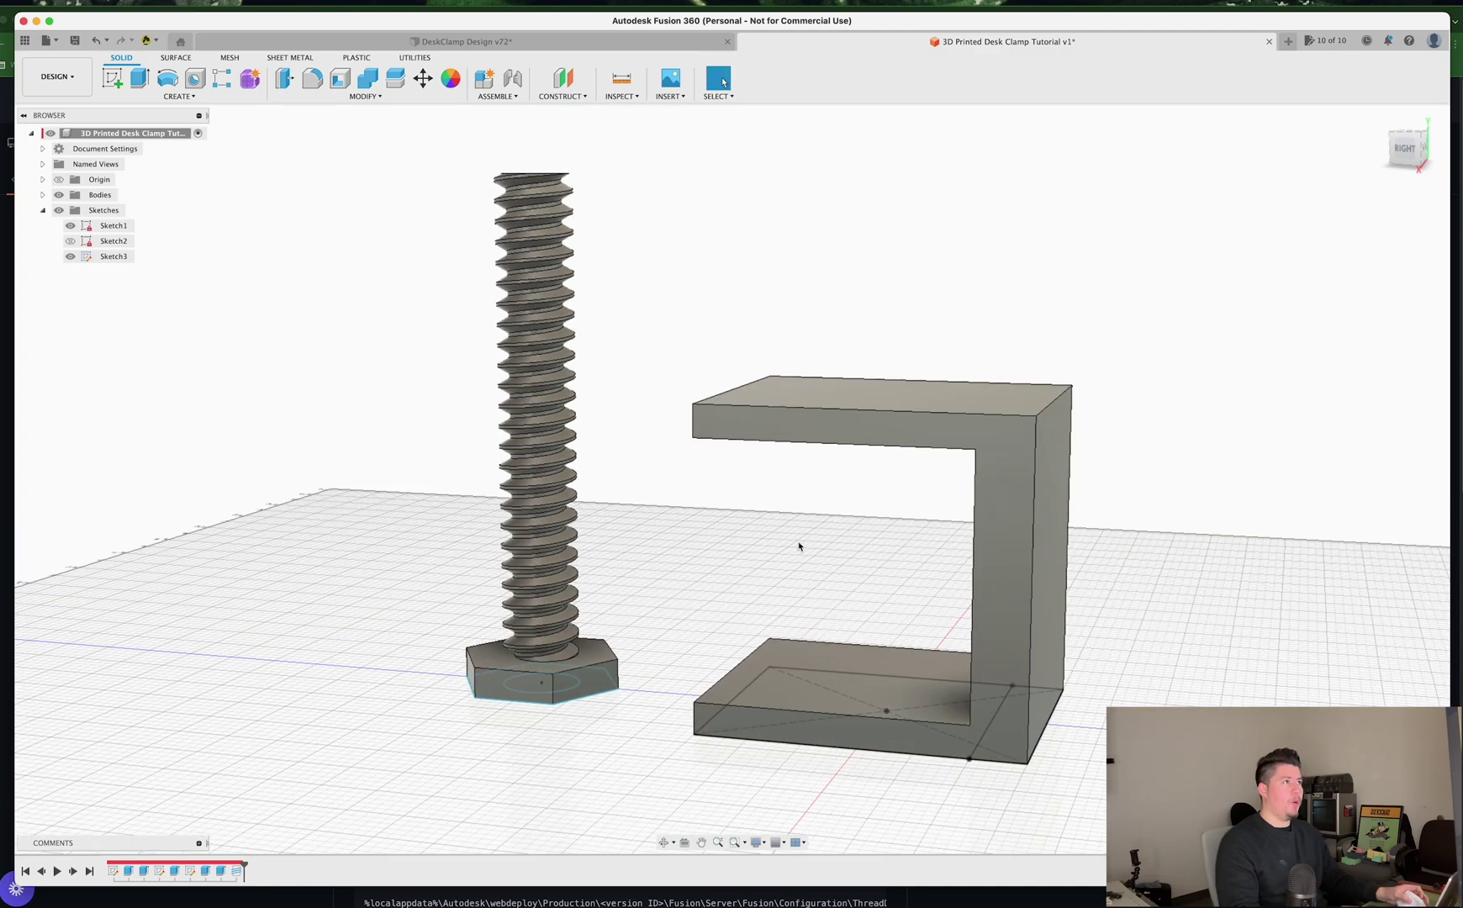
{"action": "middle_click_drag", "start_coordinate": [735, 480], "coordinate": [556, 205], "text": "shift"}
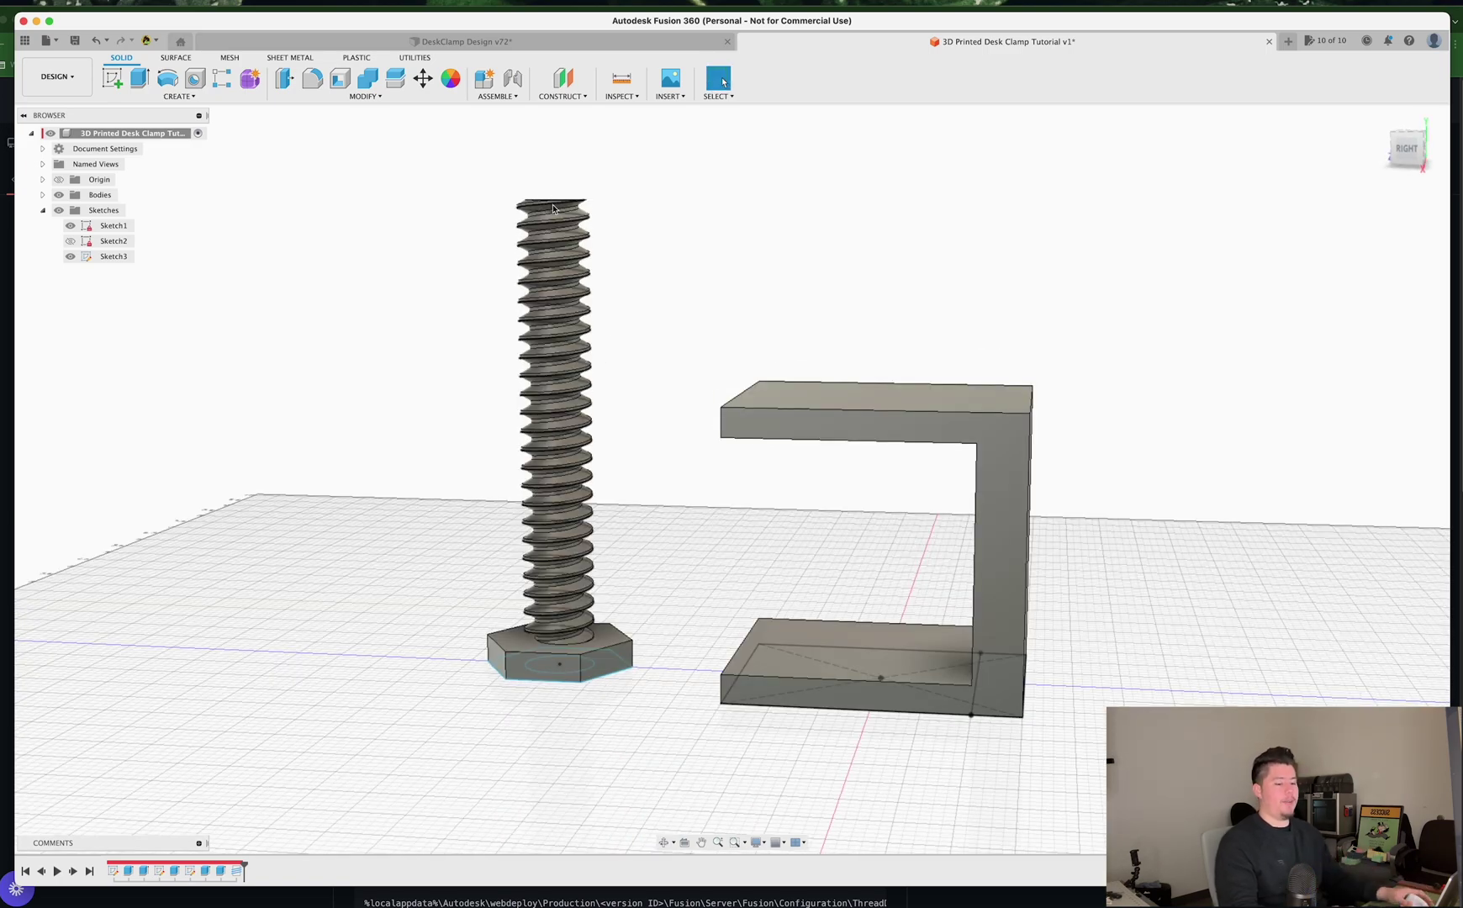
{"action": "middle_click_drag", "start_coordinate": [715, 522], "coordinate": [849, 426], "text": "shift"}
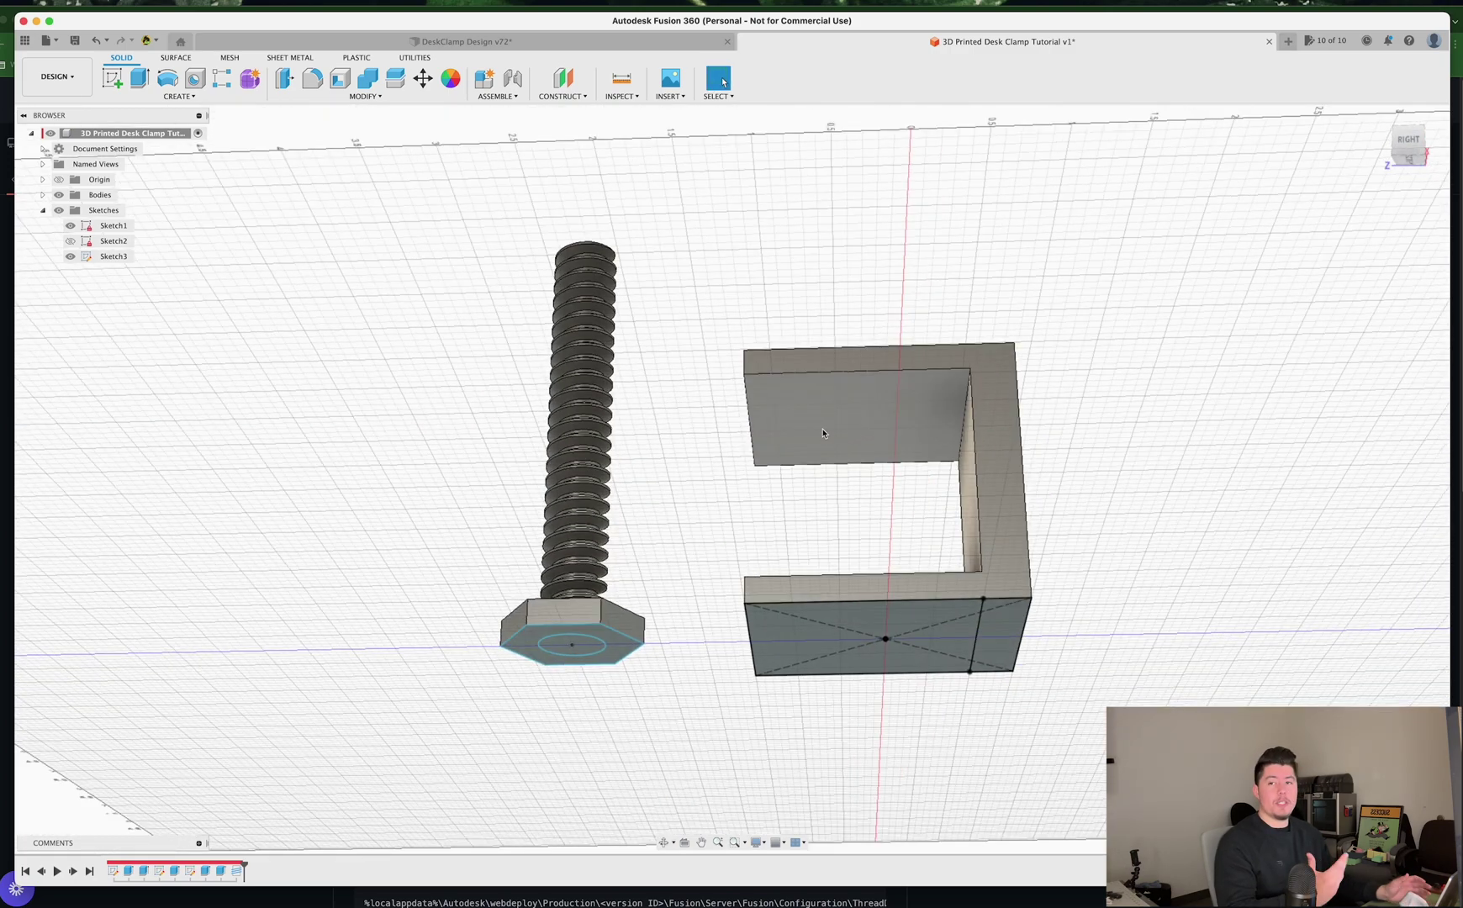
Step: Start a sketch on the threaded shaft's top face and draw a 1.5 in diameter circle centred on the shaft
{"action": "middle_click_drag", "start_coordinate": [623, 357], "coordinate": [688, 347], "text": "shift"}
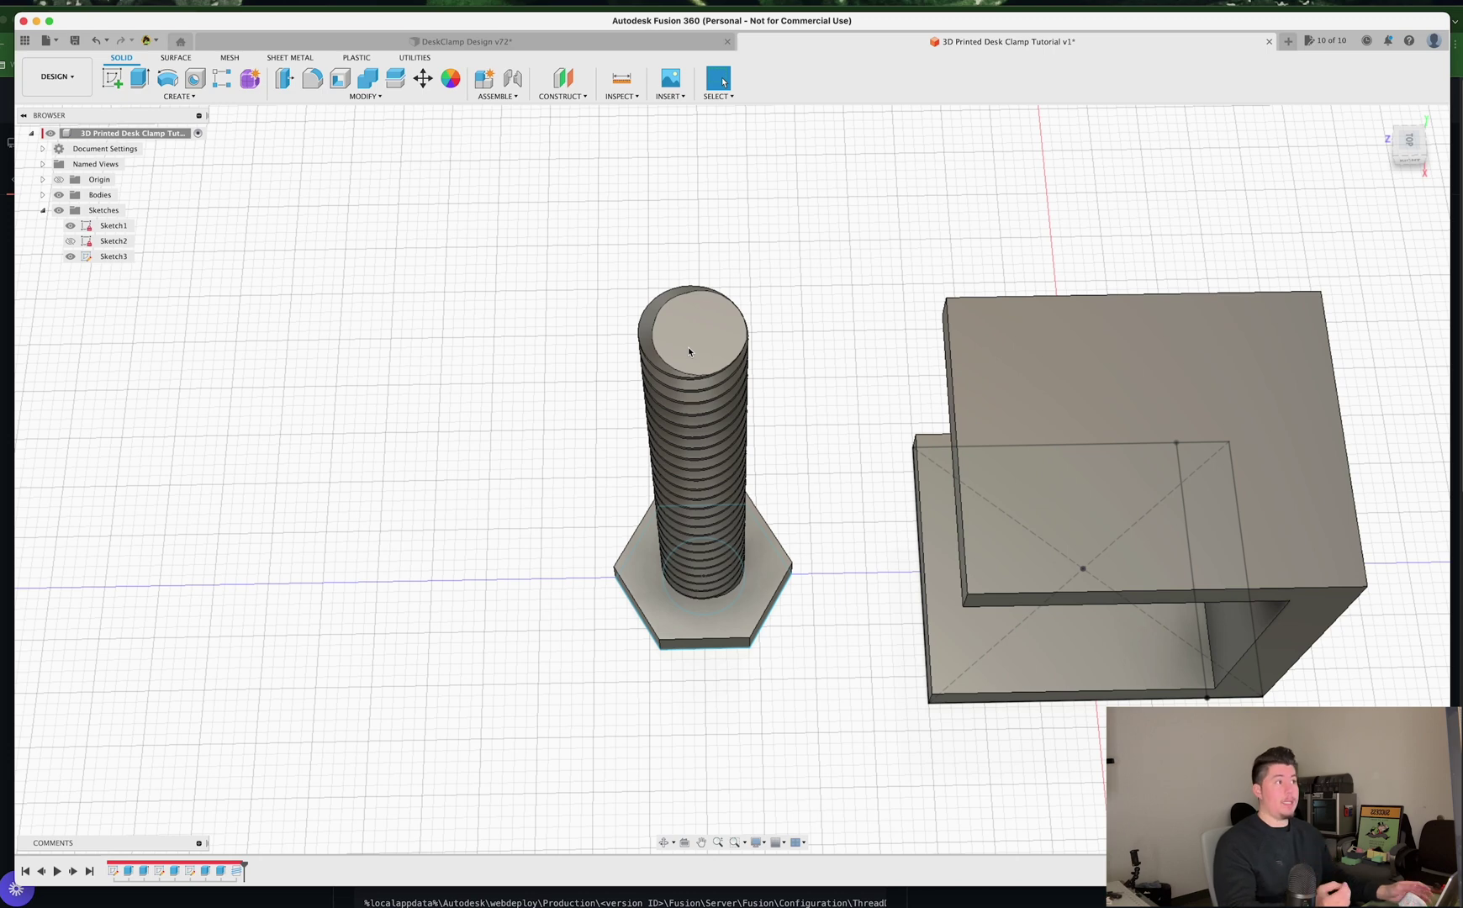
{"action": "left_click", "coordinate": [113, 79]}
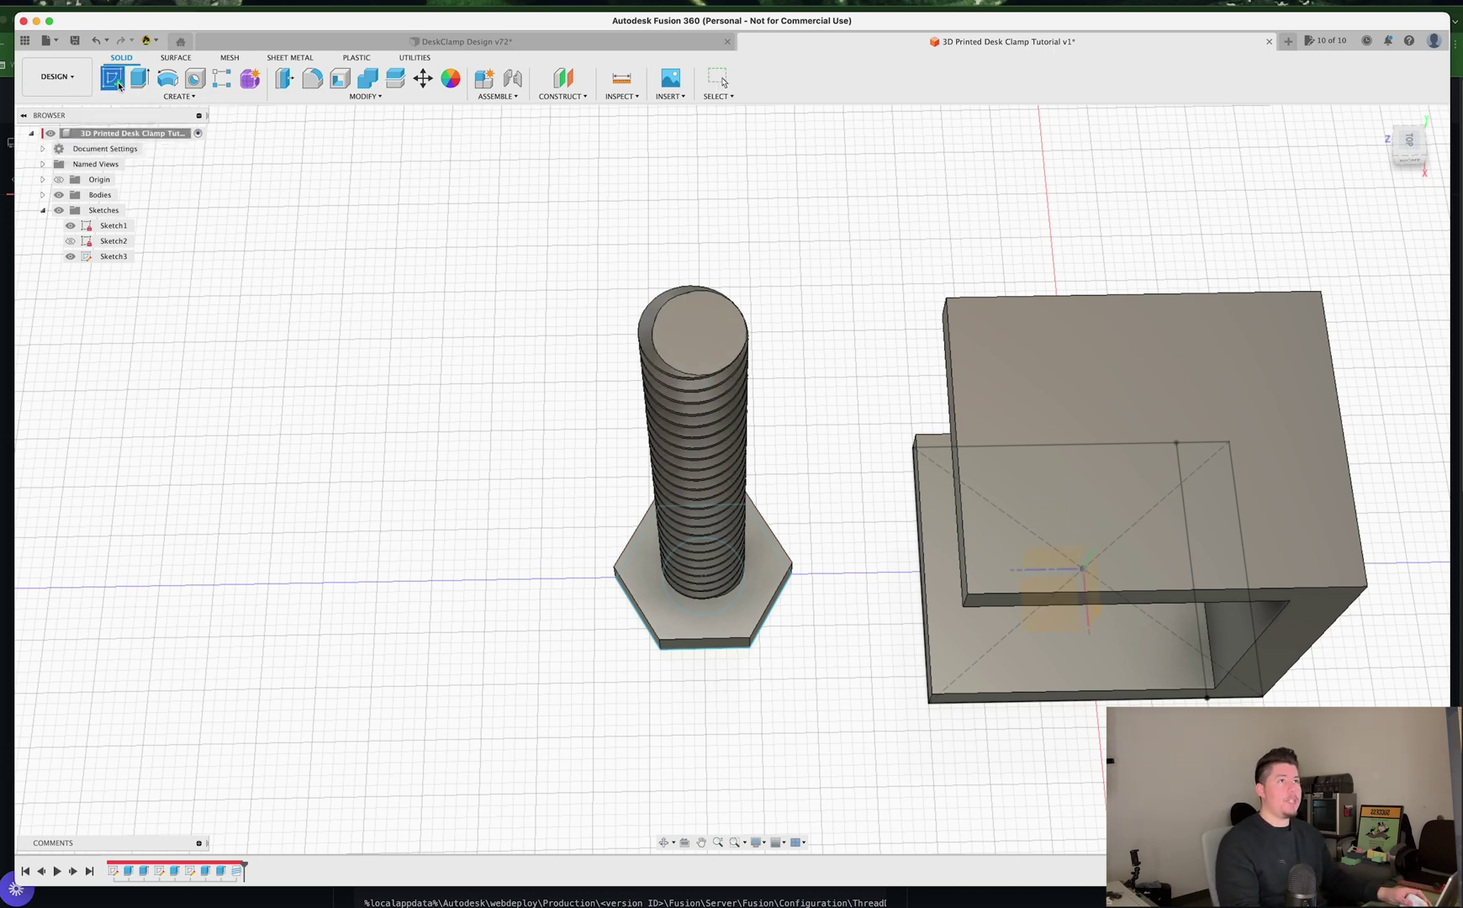
{"action": "left_click", "coordinate": [694, 332]}
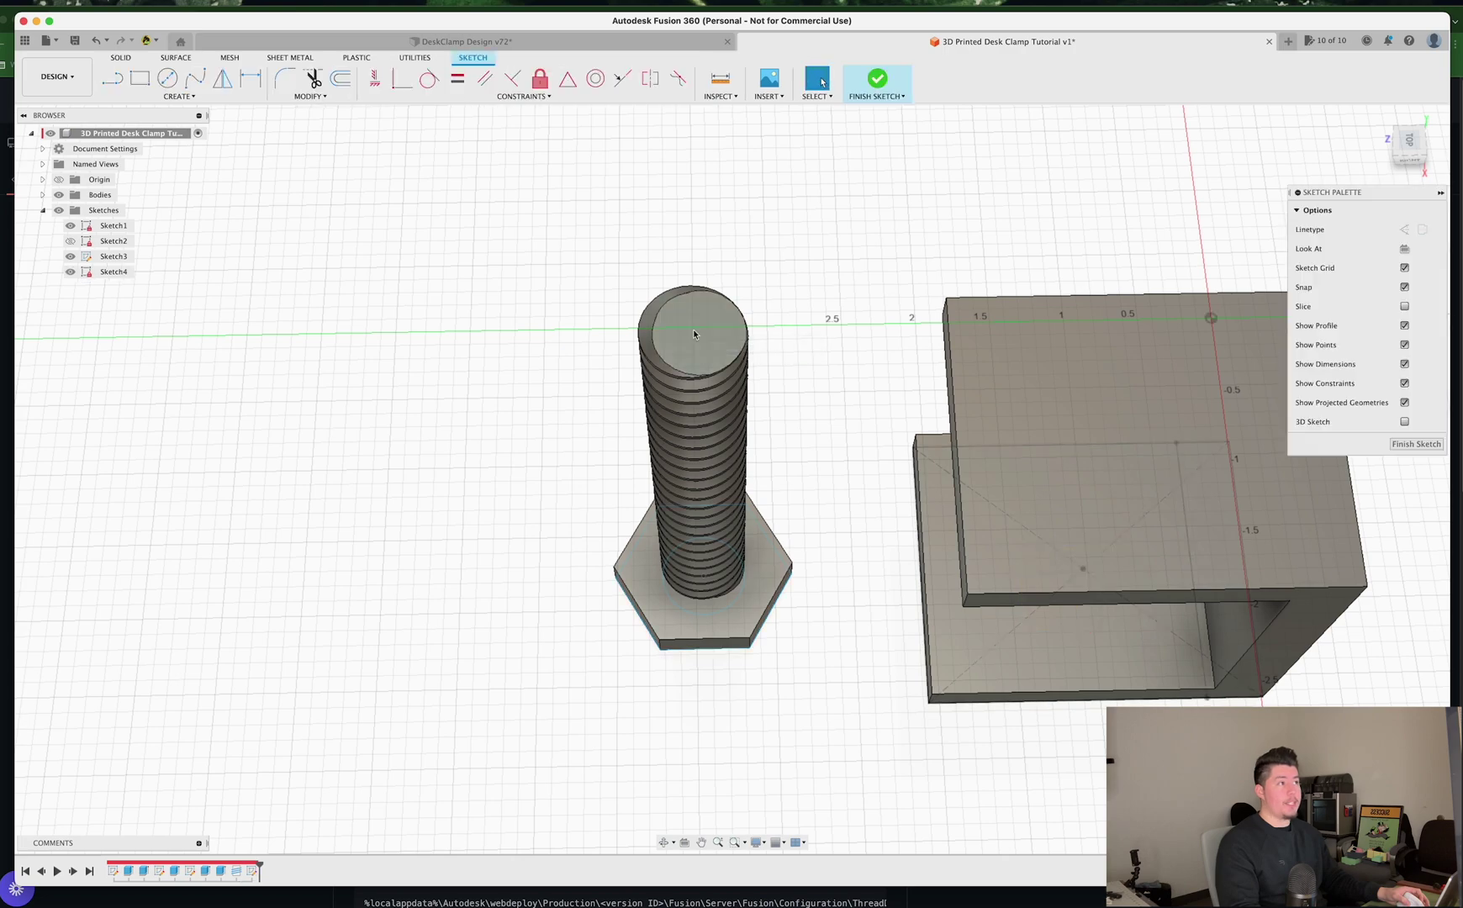
{"action": "left_click", "coordinate": [1400, 148]}
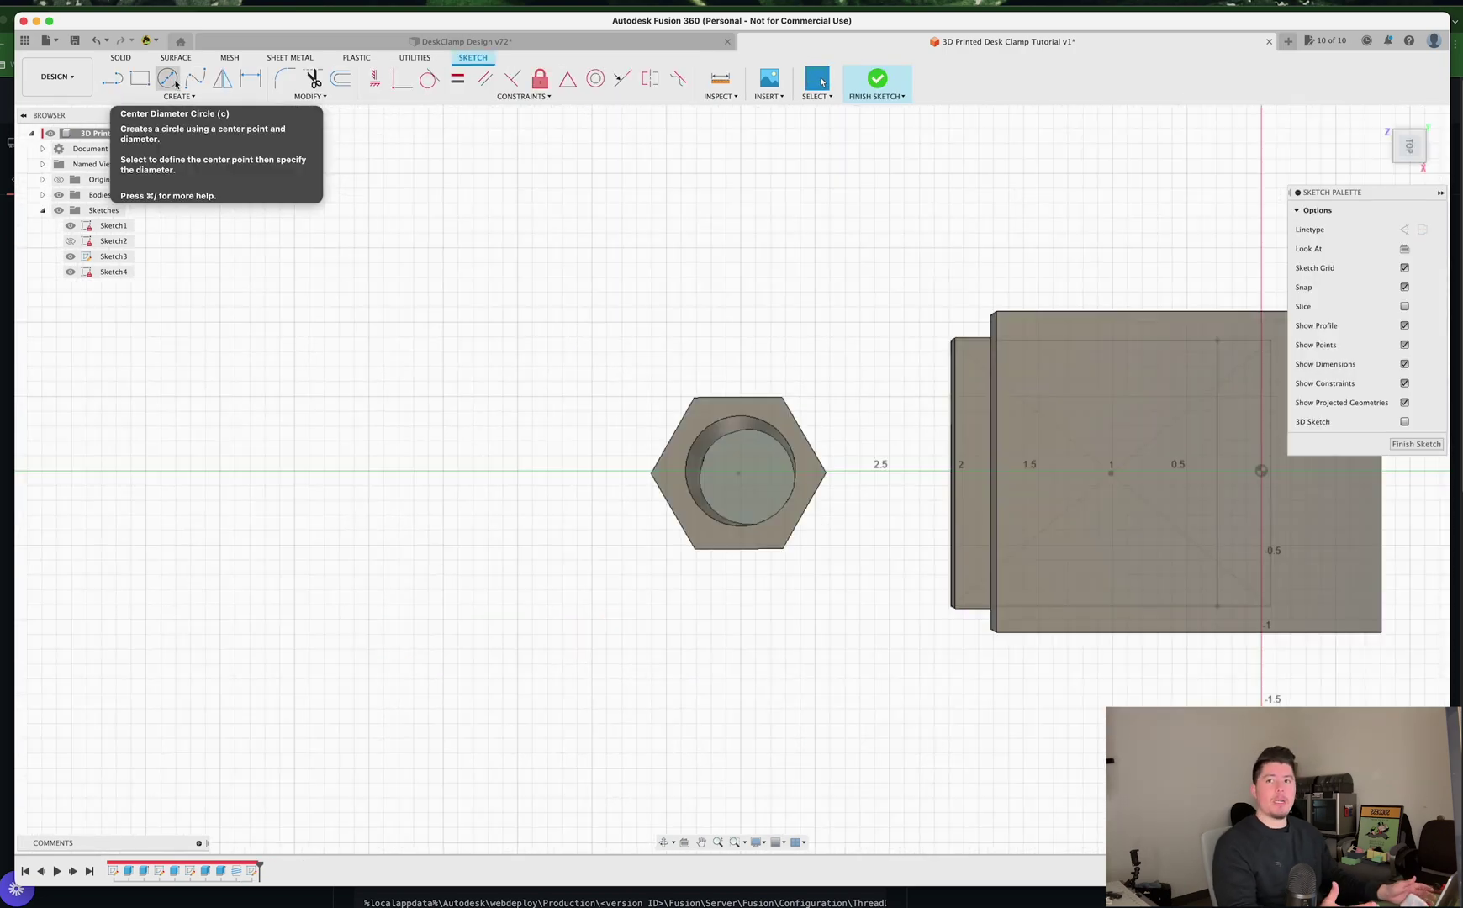
{"action": "left_click", "coordinate": [168, 80]}
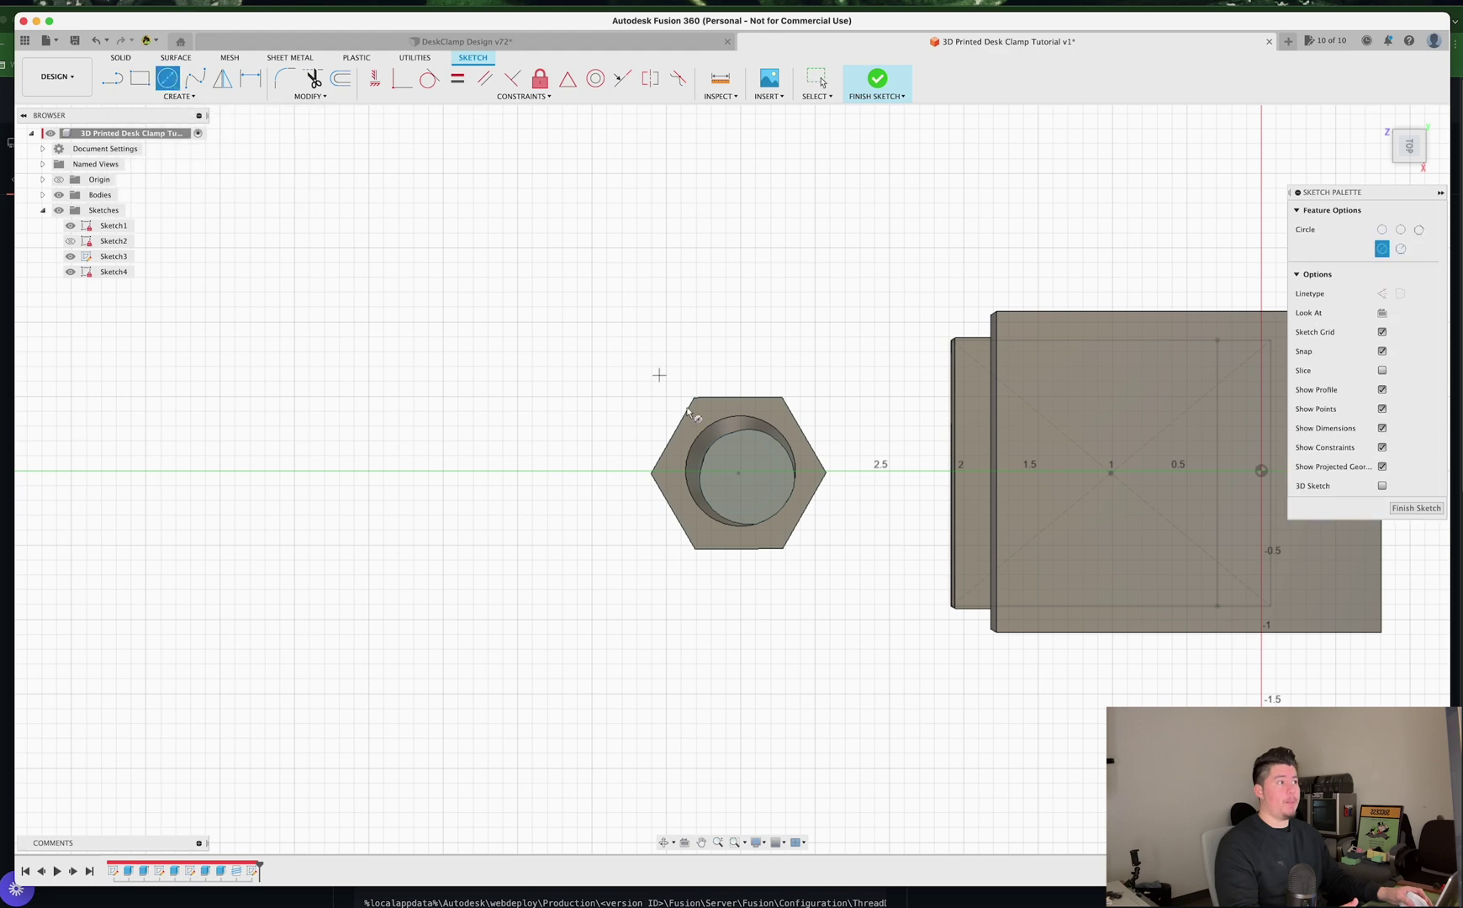
{"action": "mouse_move", "coordinate": [752, 458]}
{"action": "middle_mouse_down"}
{"action": "mouse_move", "coordinate": [725, 433]}
{"action": "mouse_move", "coordinate": [753, 468]}
{"action": "middle_mouse_up"}
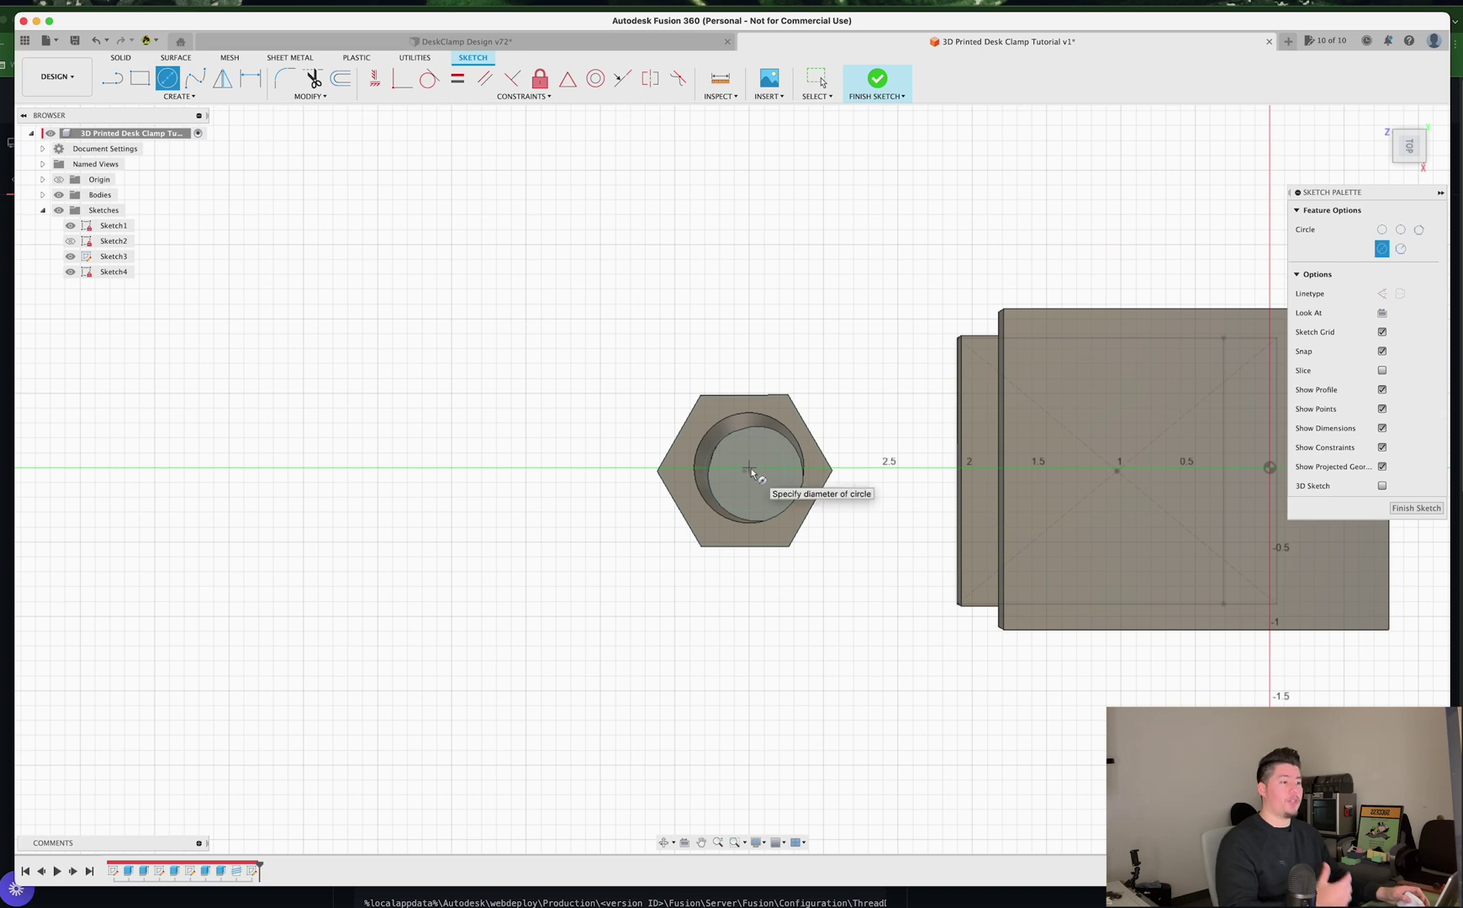
{"action": "left_click", "coordinate": [749, 470]}
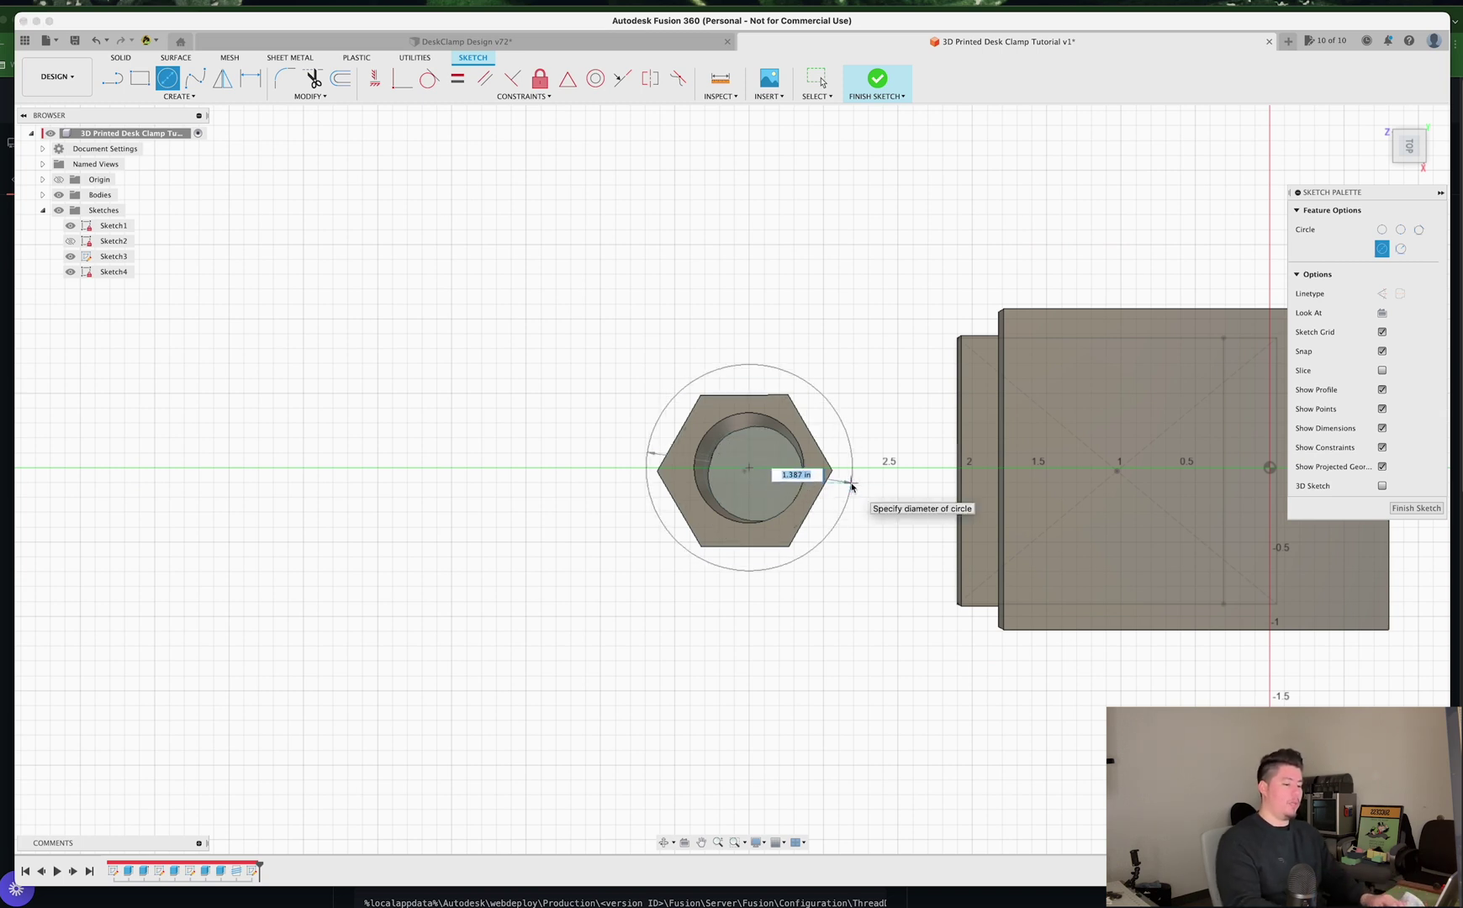
{"action": "type", "text": "1.5"}
{"action": "key", "text": "Return"}
{"action": "key", "text": "Escape"}
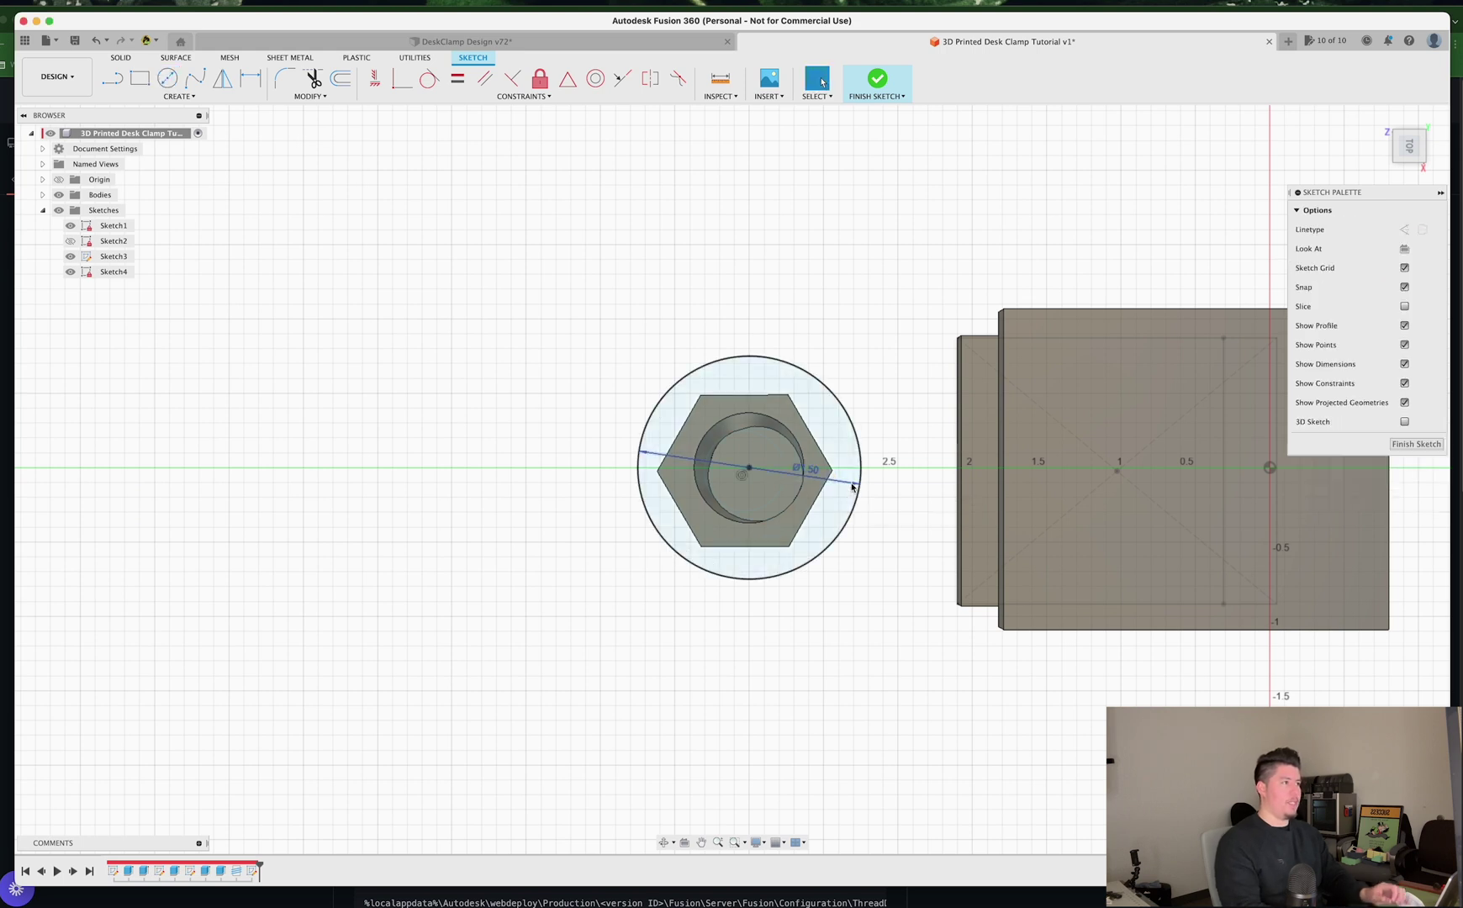
Step: Draw a 0.75 in diameter circle concentric with the 1.5 in circle
{"action": "left_click", "coordinate": [168, 78]}
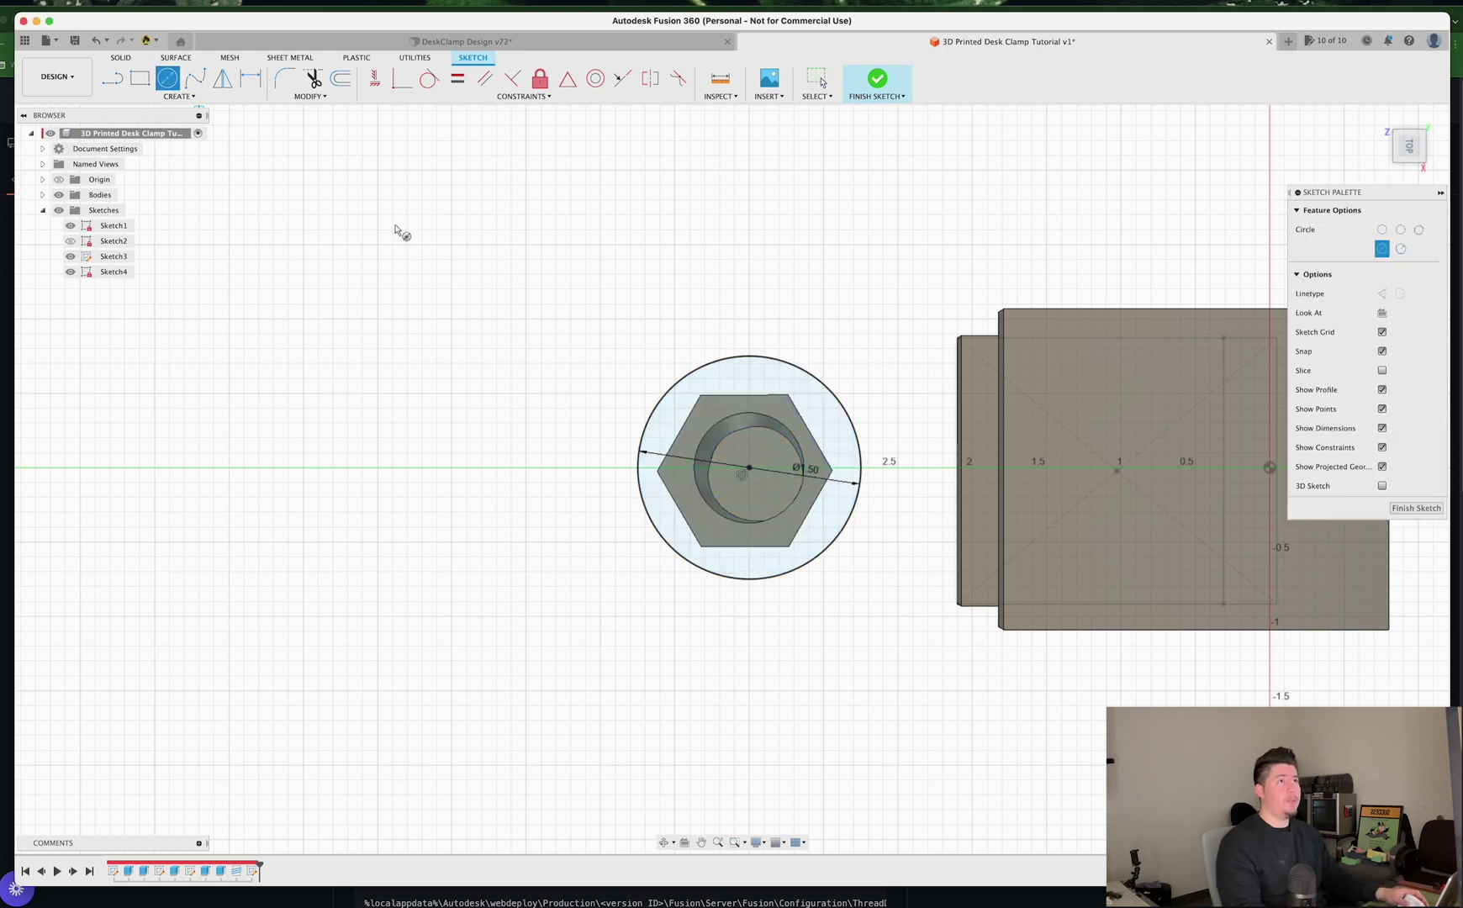
{"action": "left_click", "coordinate": [749, 468]}
{"action": "type", "text": ".75"}
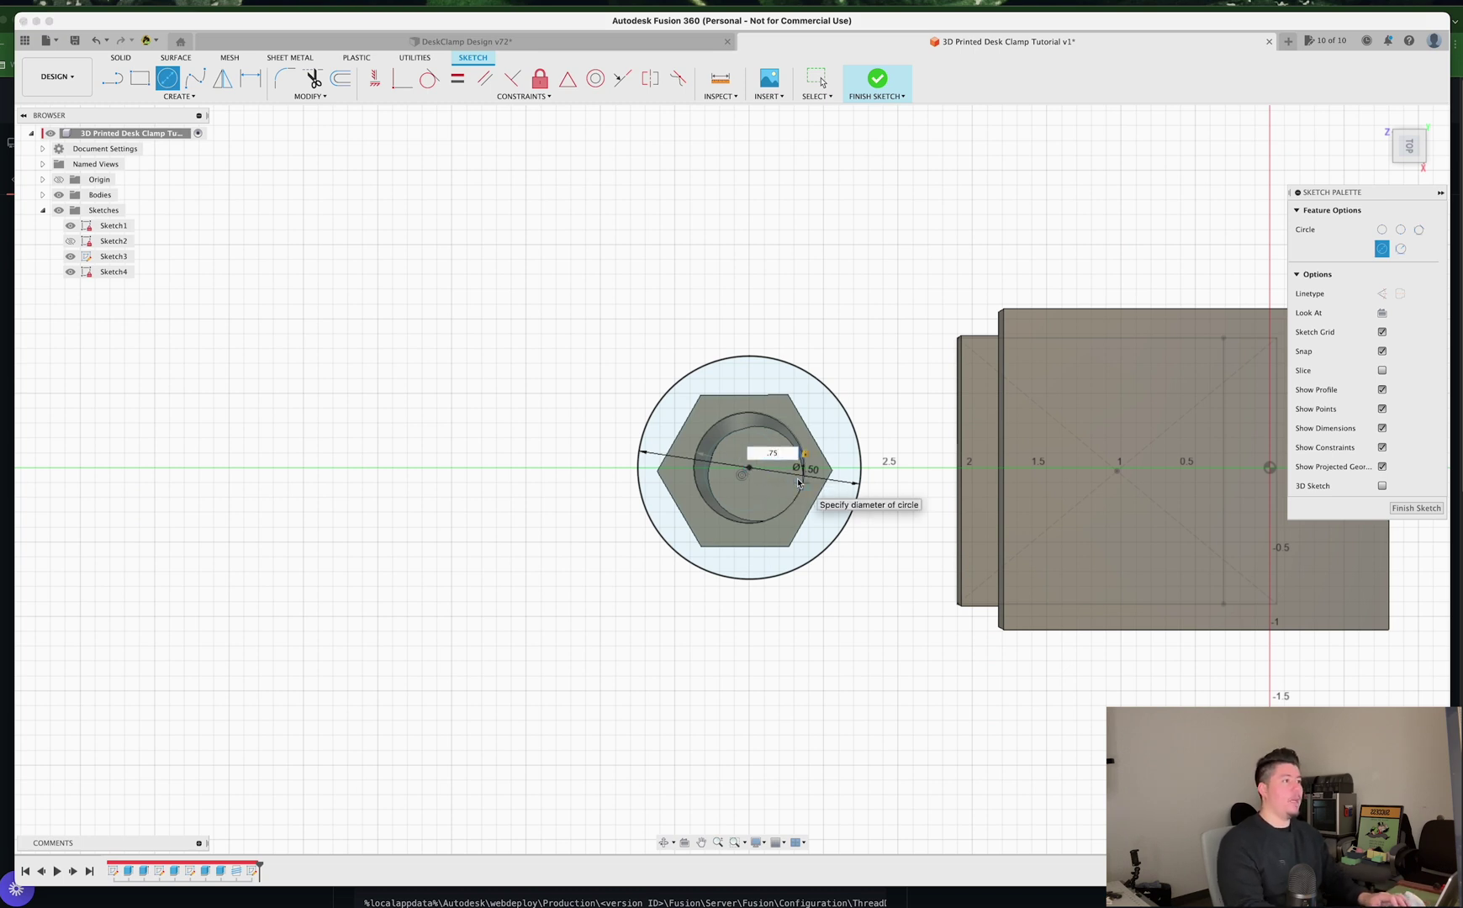
{"action": "key", "text": "Return"}
{"action": "key", "text": "Escape"}
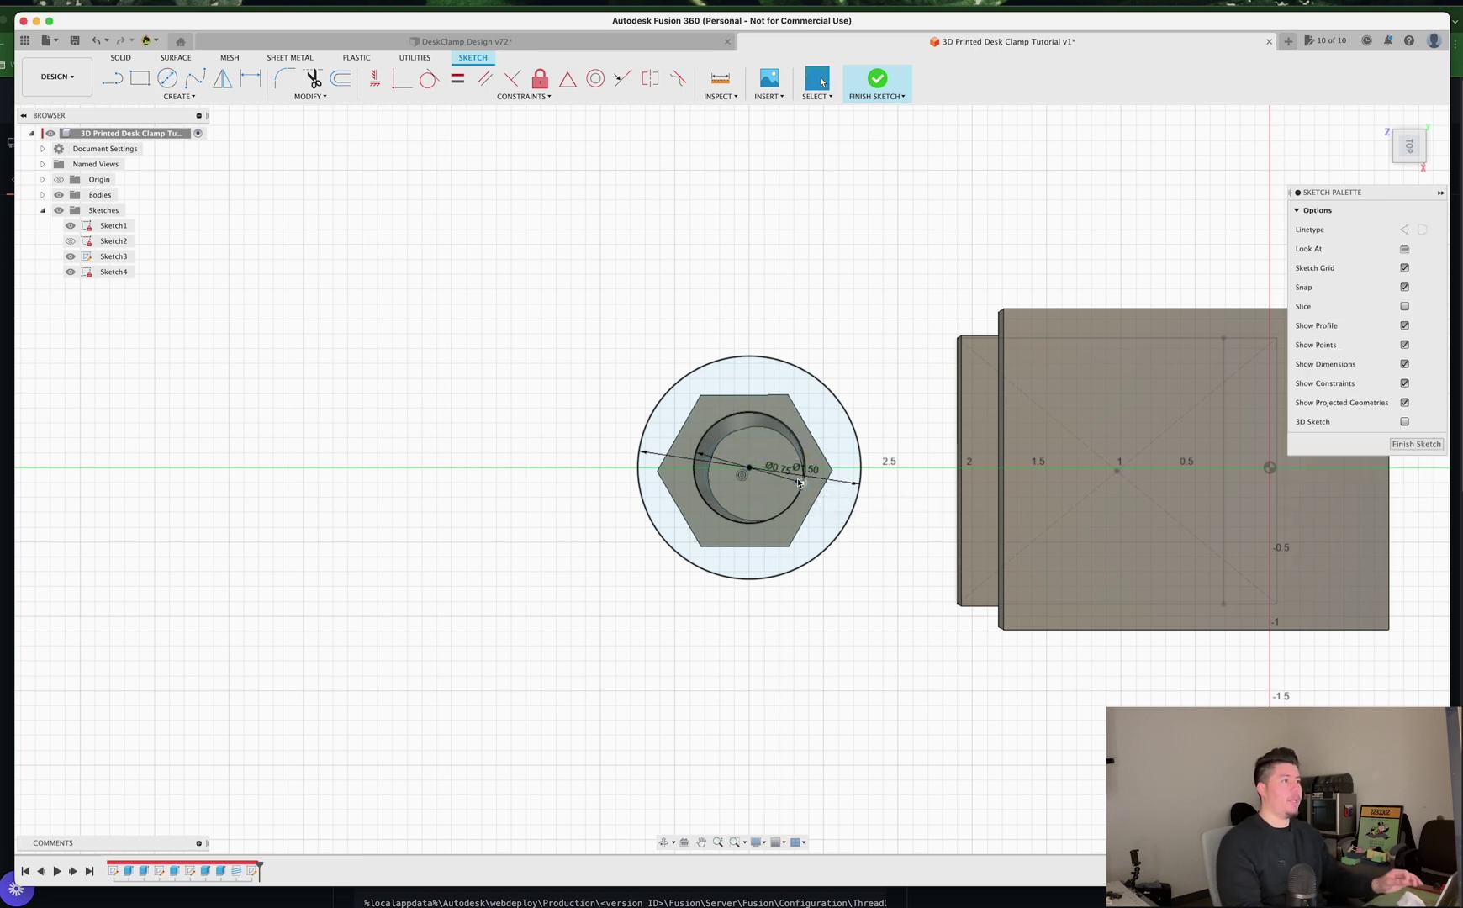
Step: Hide the bolt body and extrude the whole area of both circles 0.3 in upward as a new disc body
{"action": "middle_click_drag", "start_coordinate": [768, 498], "coordinate": [753, 407], "text": "shift"}
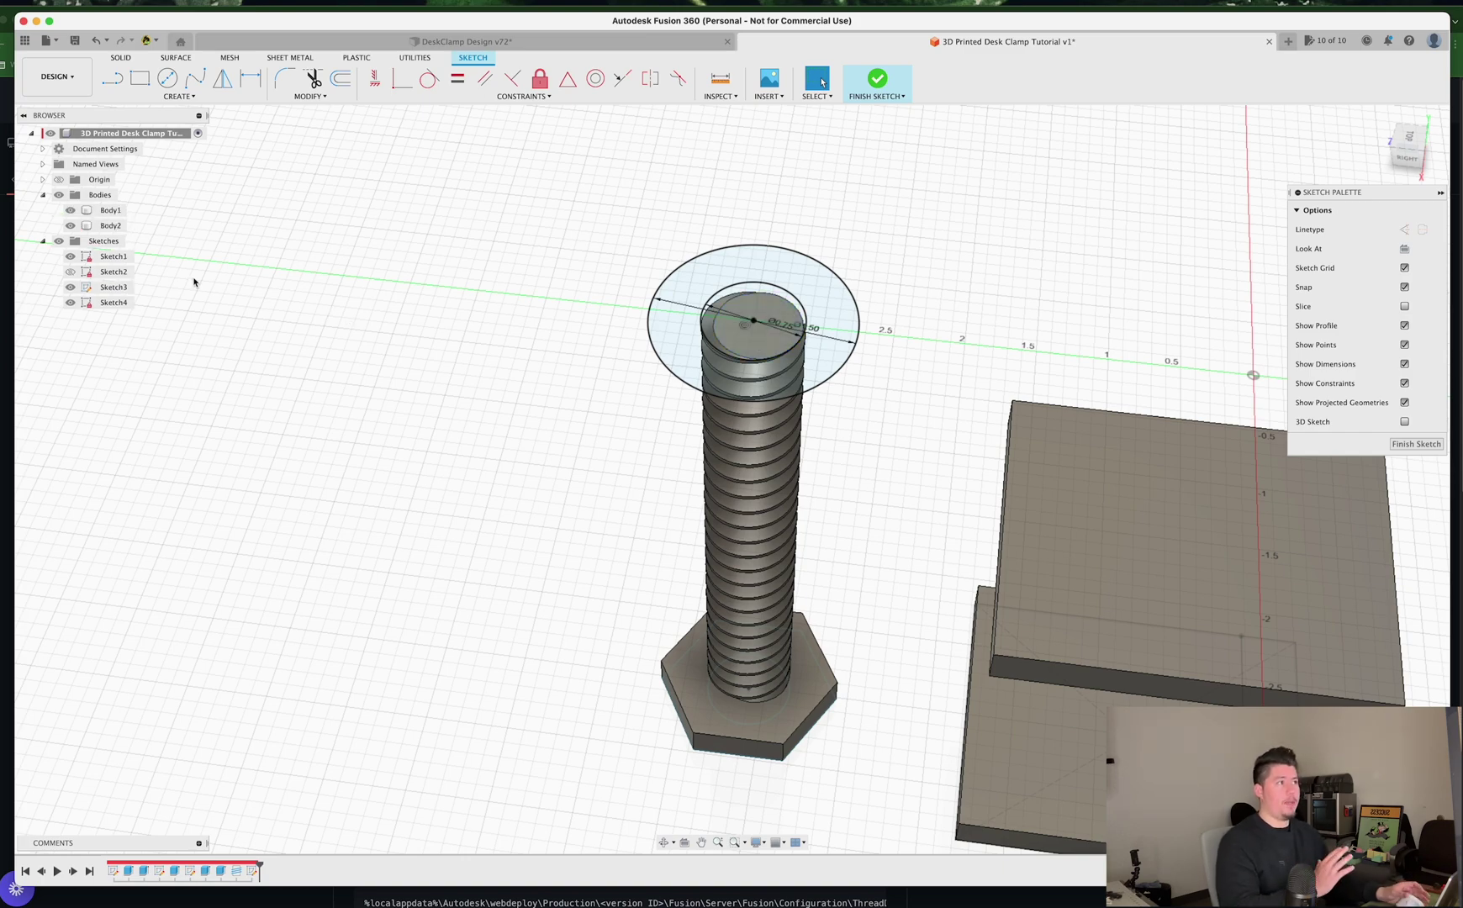
{"action": "left_click", "coordinate": [70, 226]}
{"action": "key", "text": "e"}
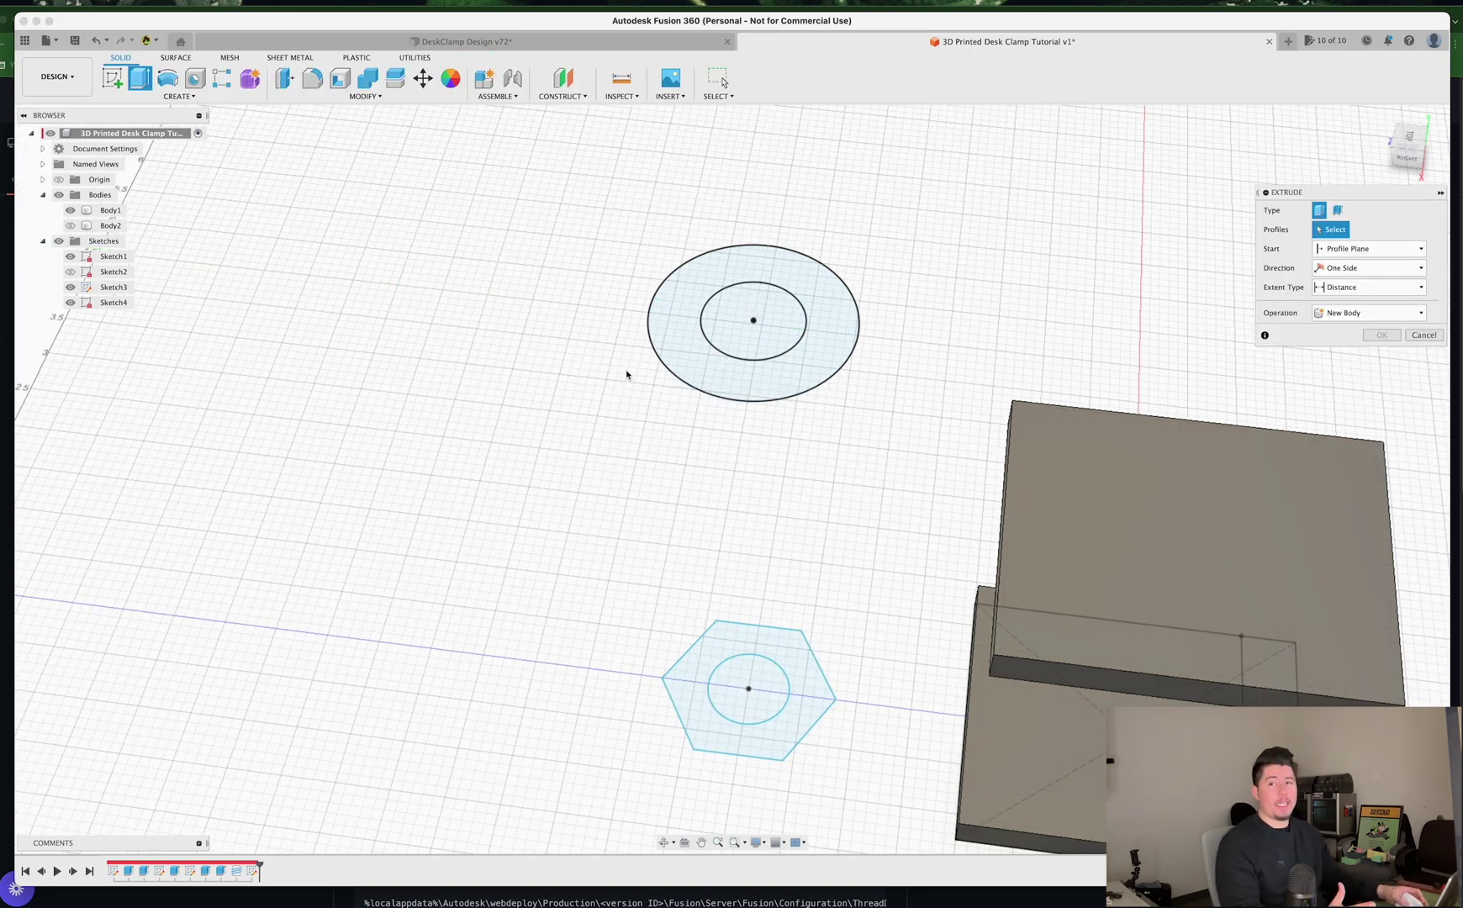
{"action": "left_click", "coordinate": [658, 352]}
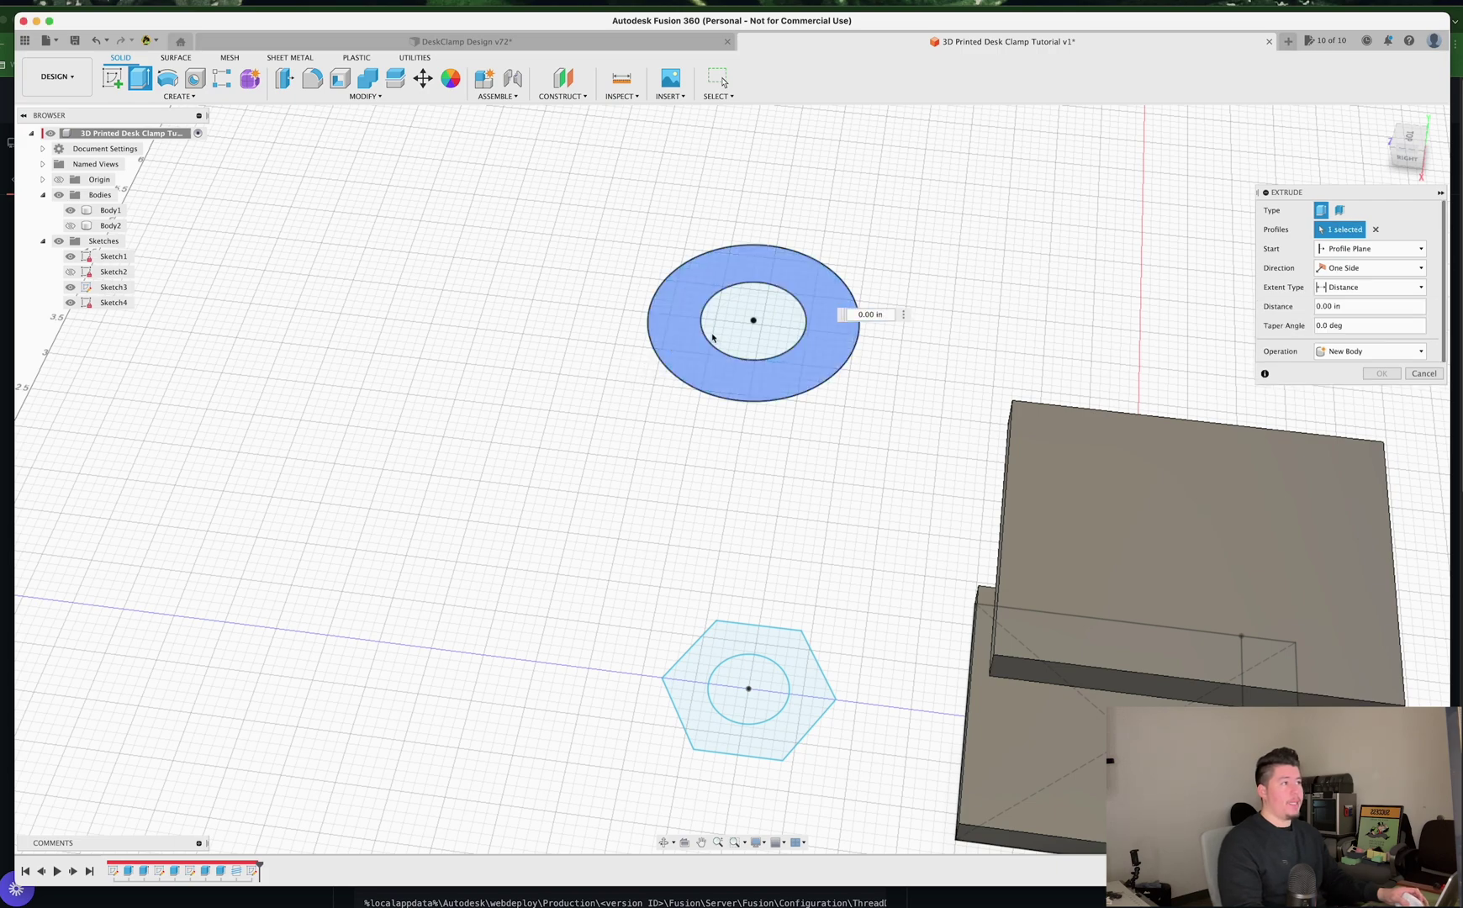
{"action": "left_click", "coordinate": [713, 319]}
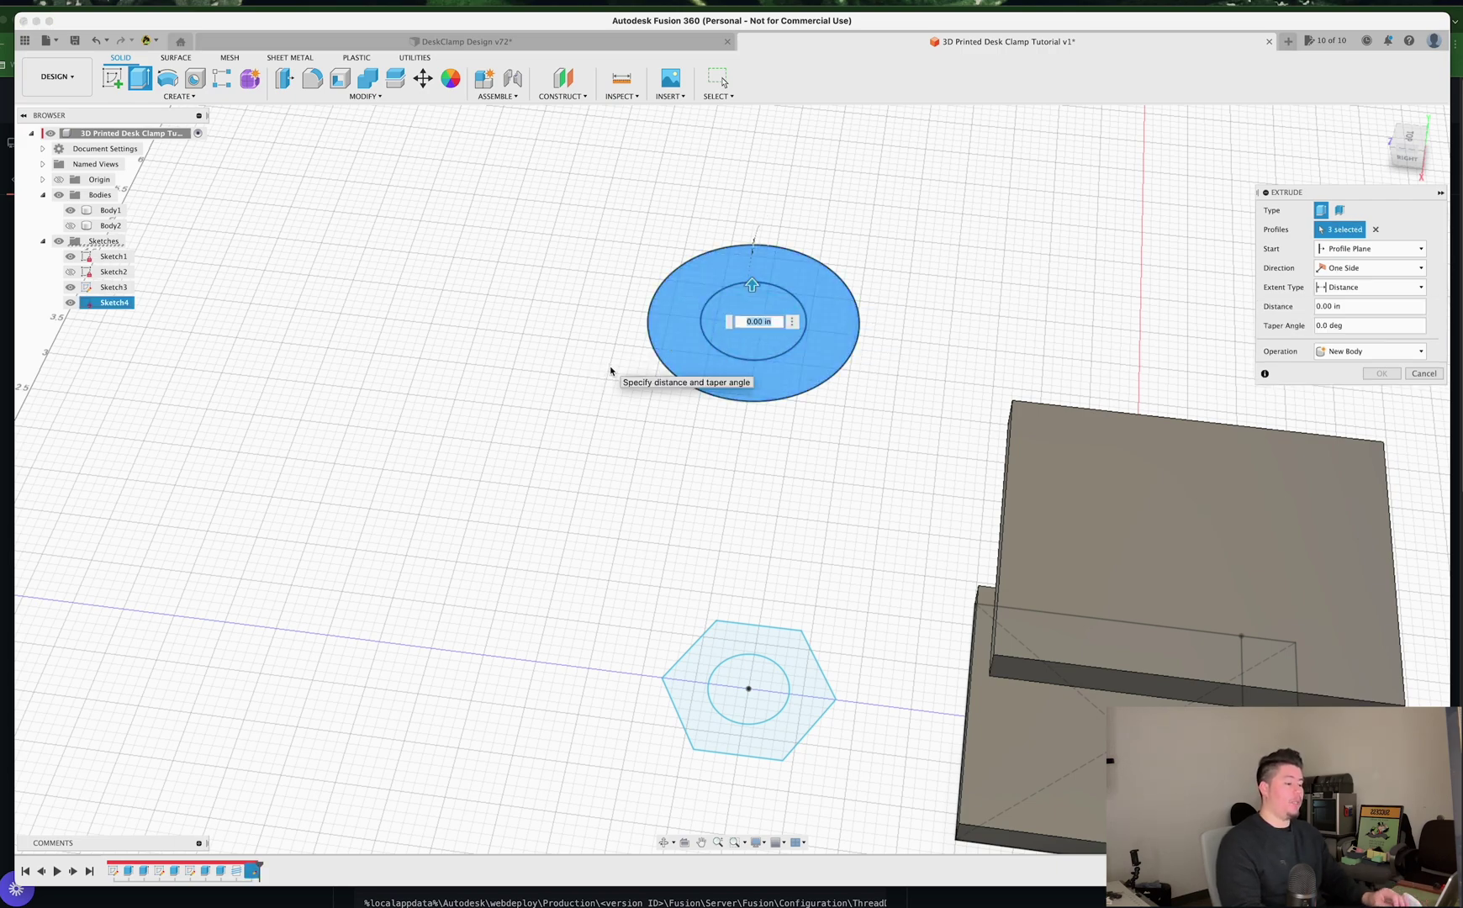
{"action": "type", "text": ".3"}
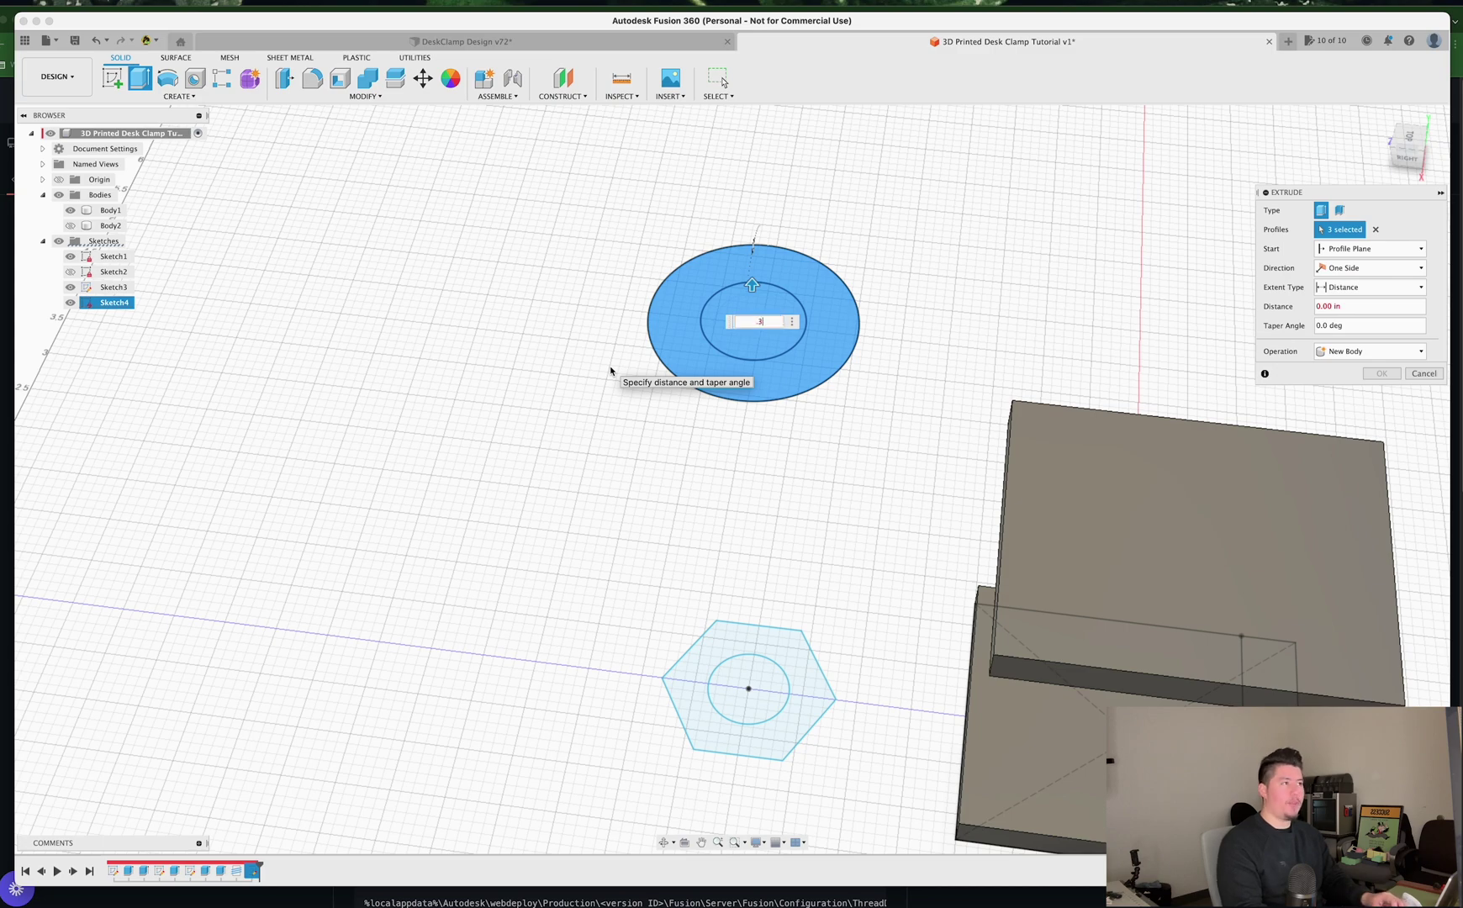
{"action": "key", "text": "Return"}
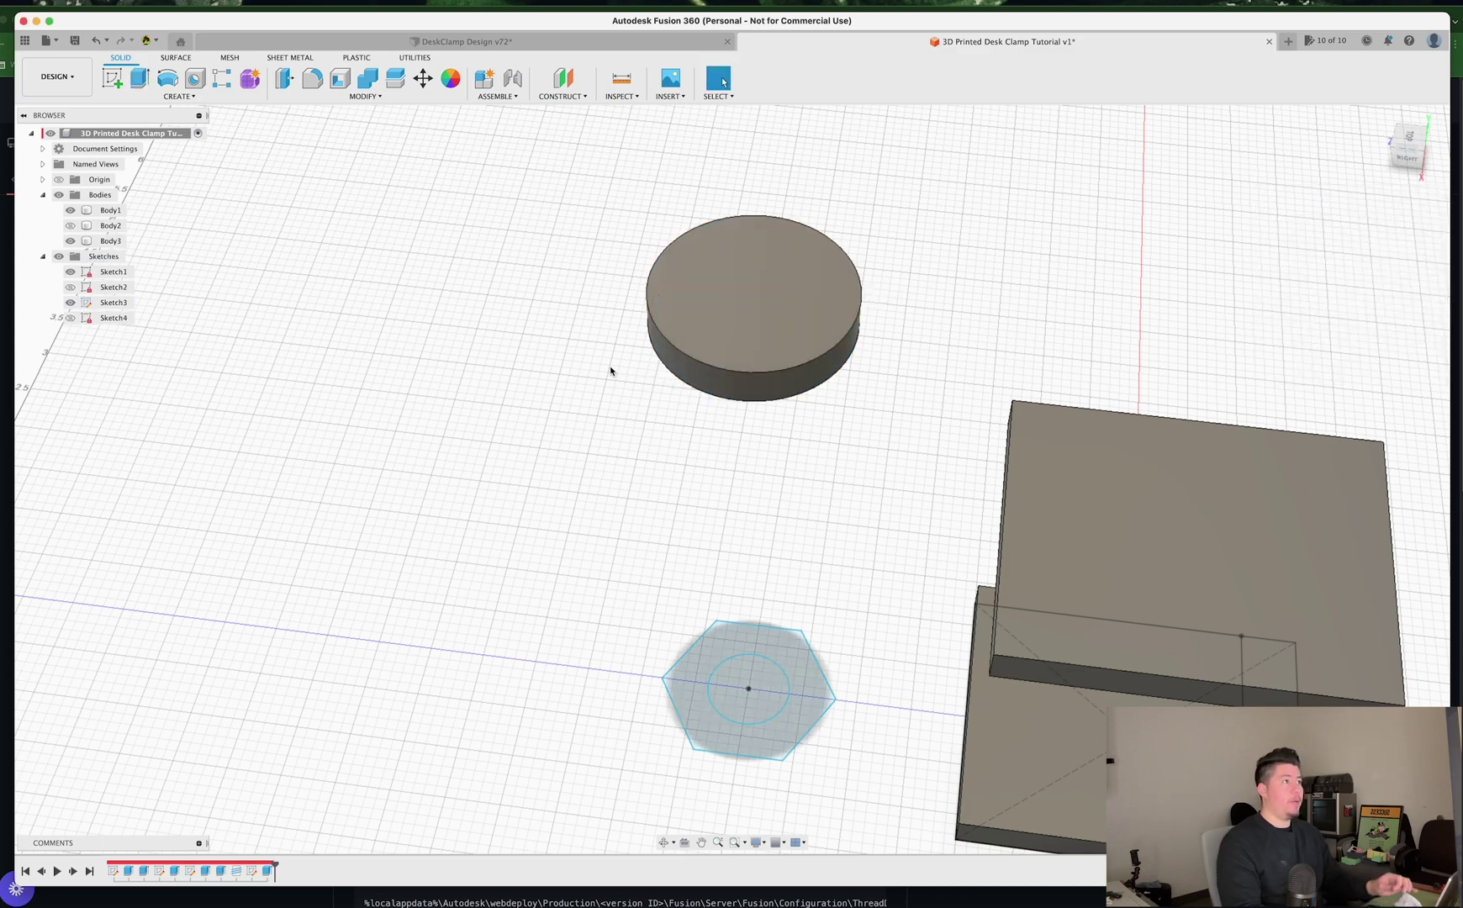
Step: Show the cap's circle sketch, cut the full 0.75 in circle 0.25 in deep into the disc's underside, and hide the sketch
{"action": "middle_click_drag", "start_coordinate": [660, 424], "coordinate": [770, 356], "text": "shift"}
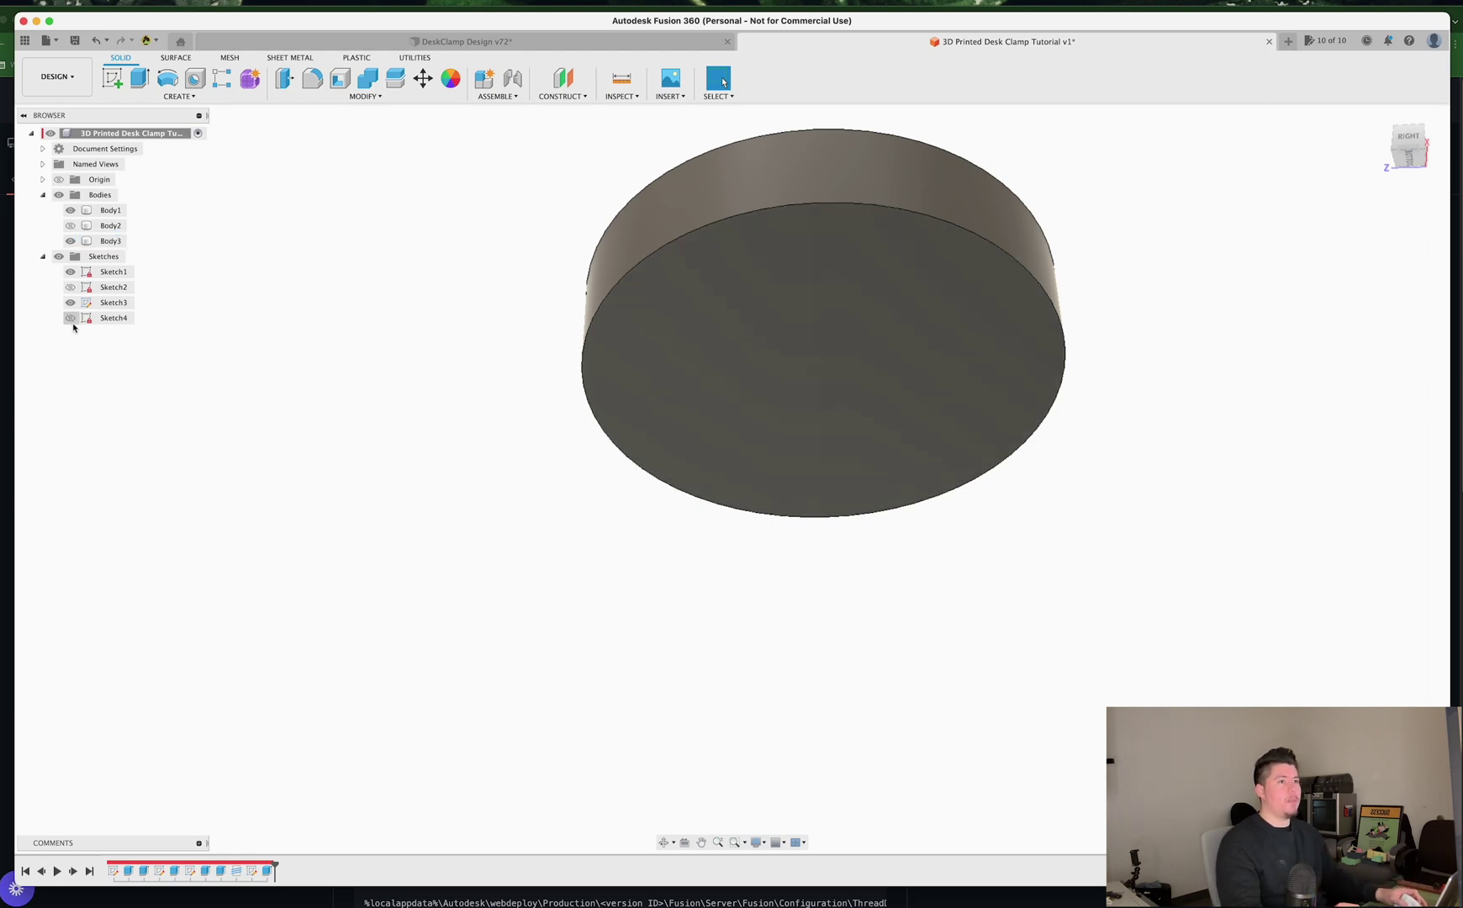
{"action": "left_click", "coordinate": [71, 319]}
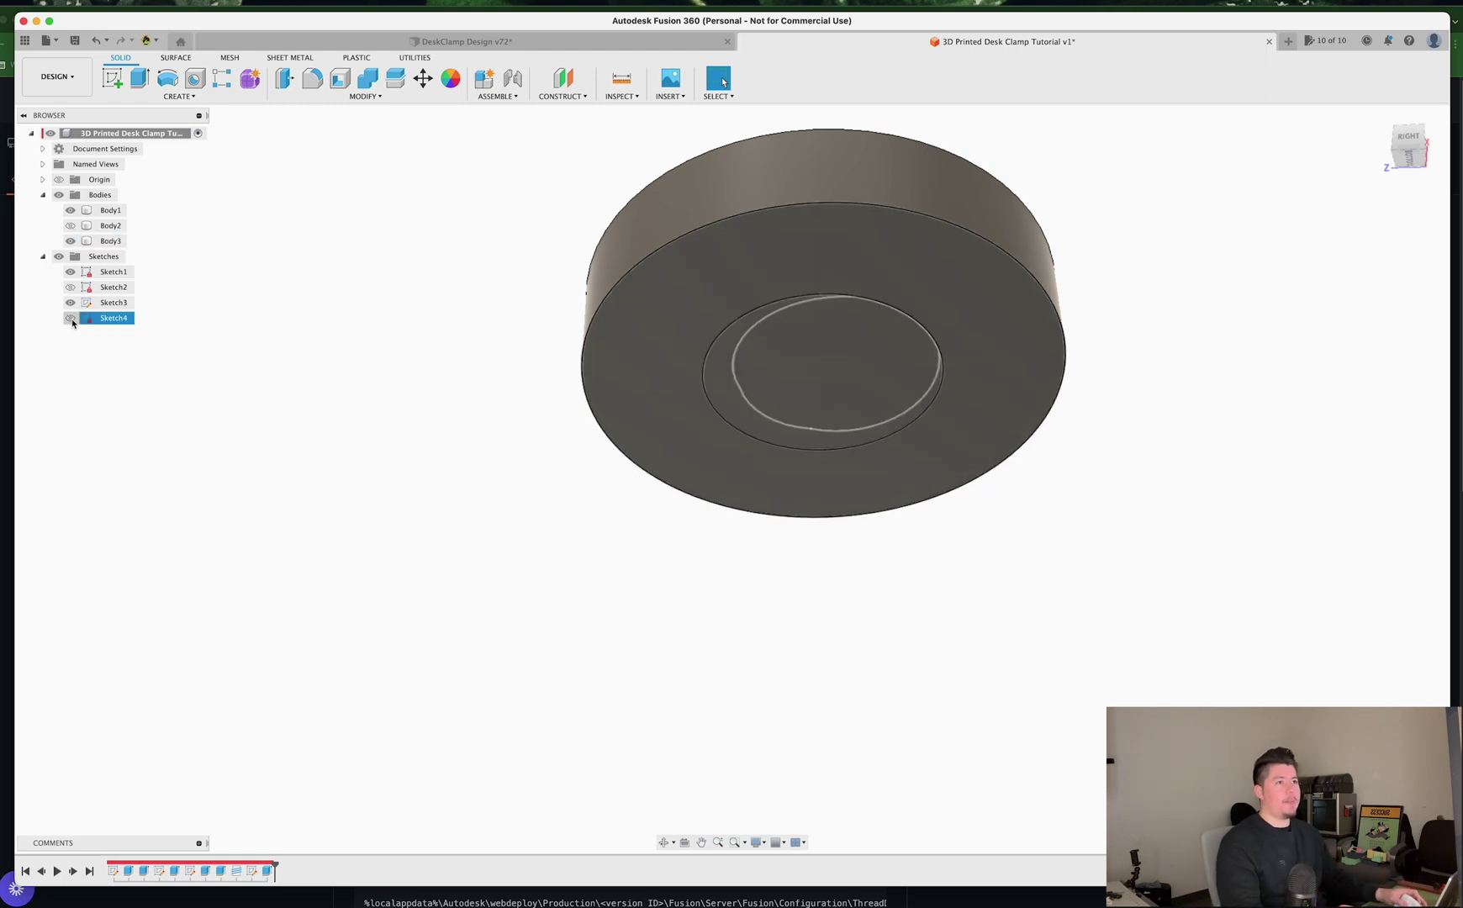
{"action": "left_click", "coordinate": [803, 378]}
{"action": "key", "text": "e"}
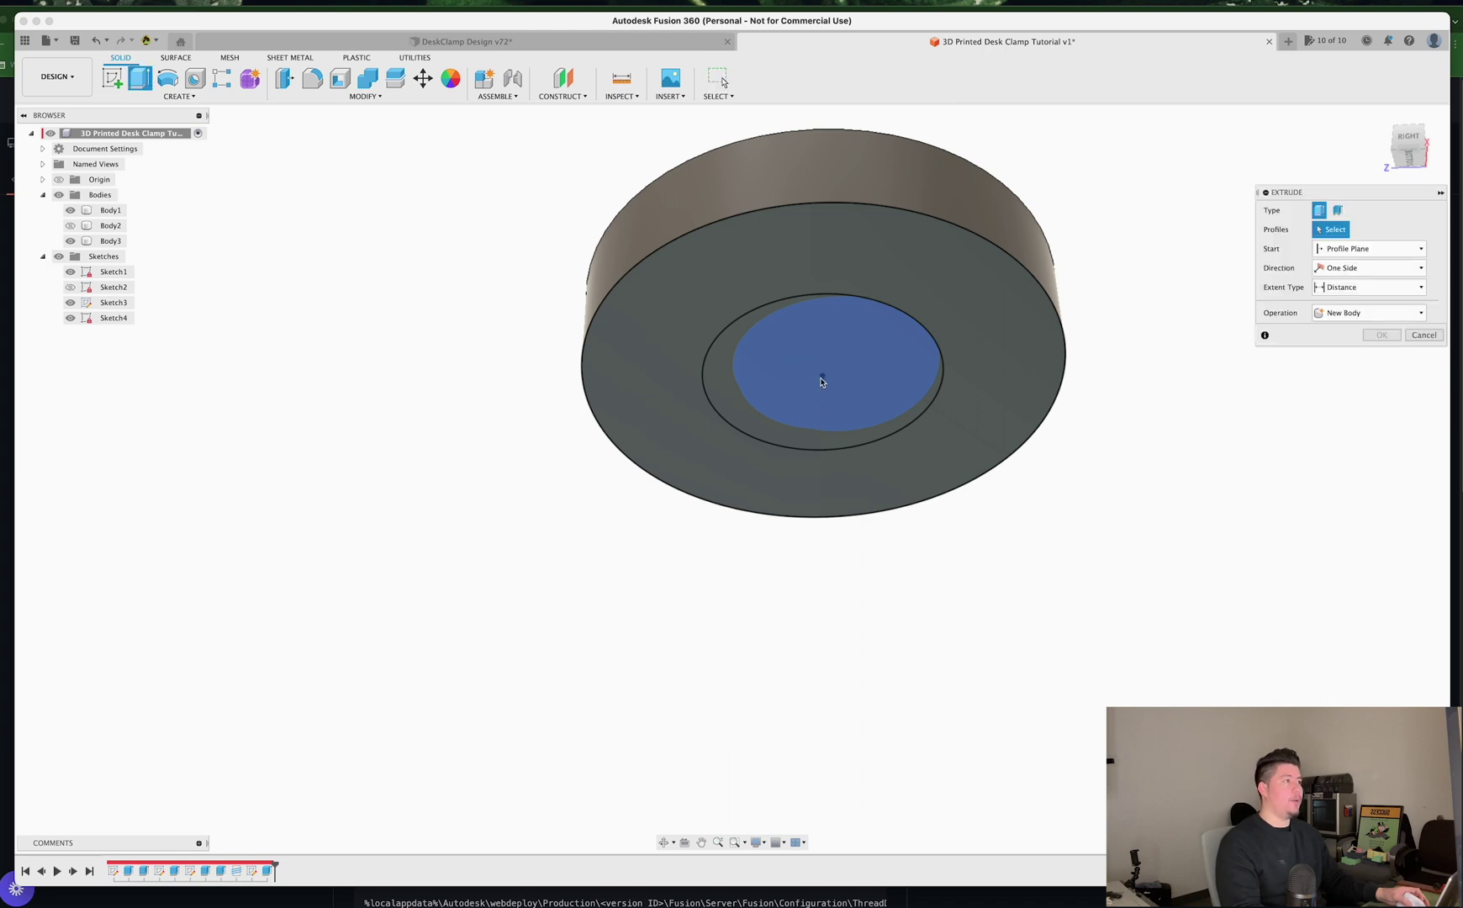
{"action": "left_click", "coordinate": [822, 381]}
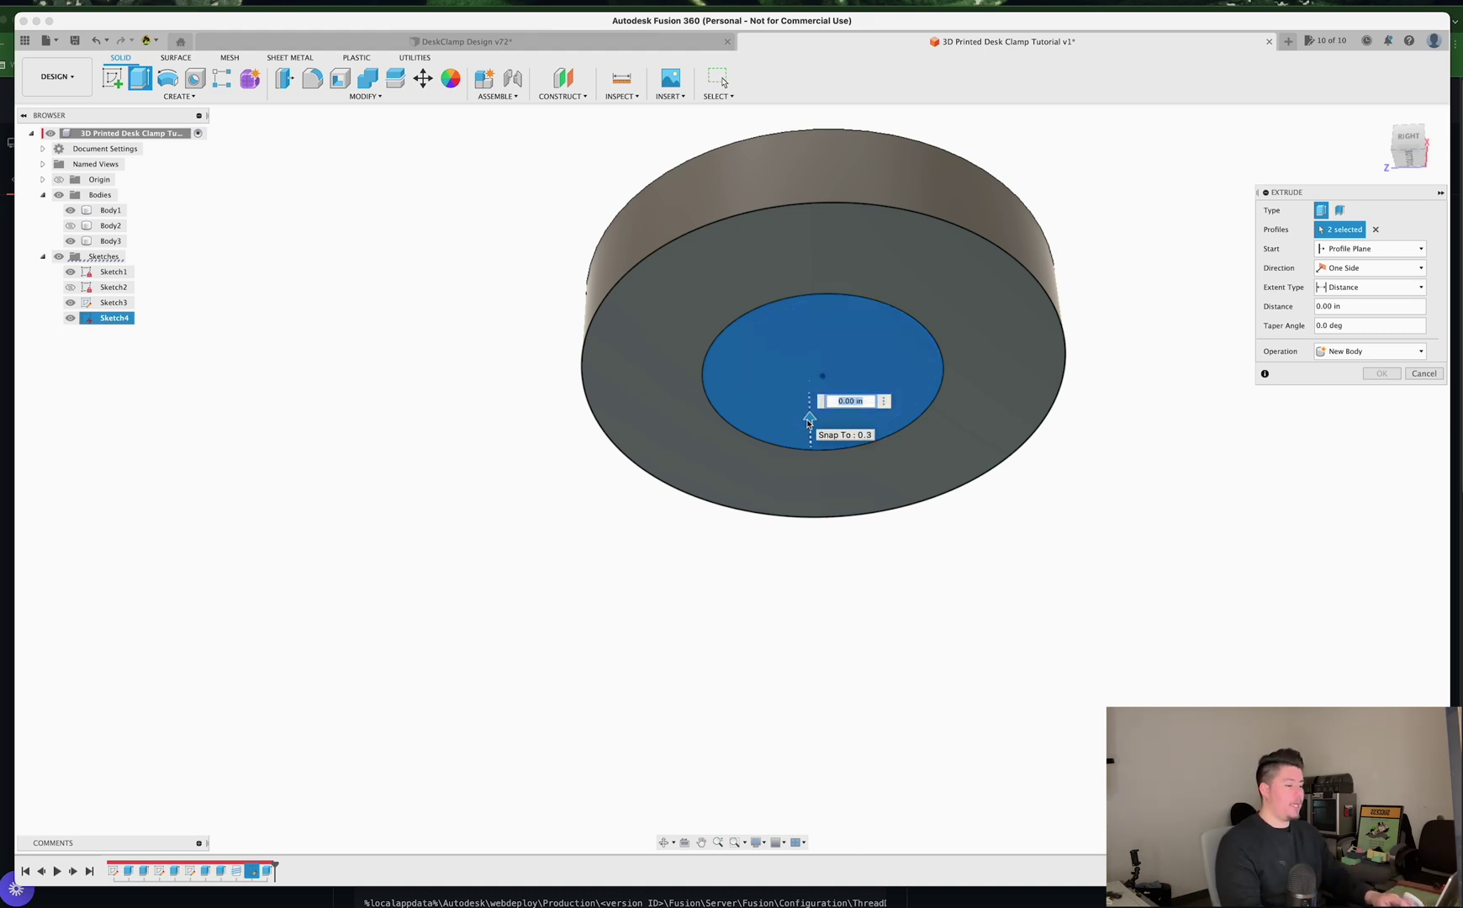
{"action": "type", "text": "-.25"}
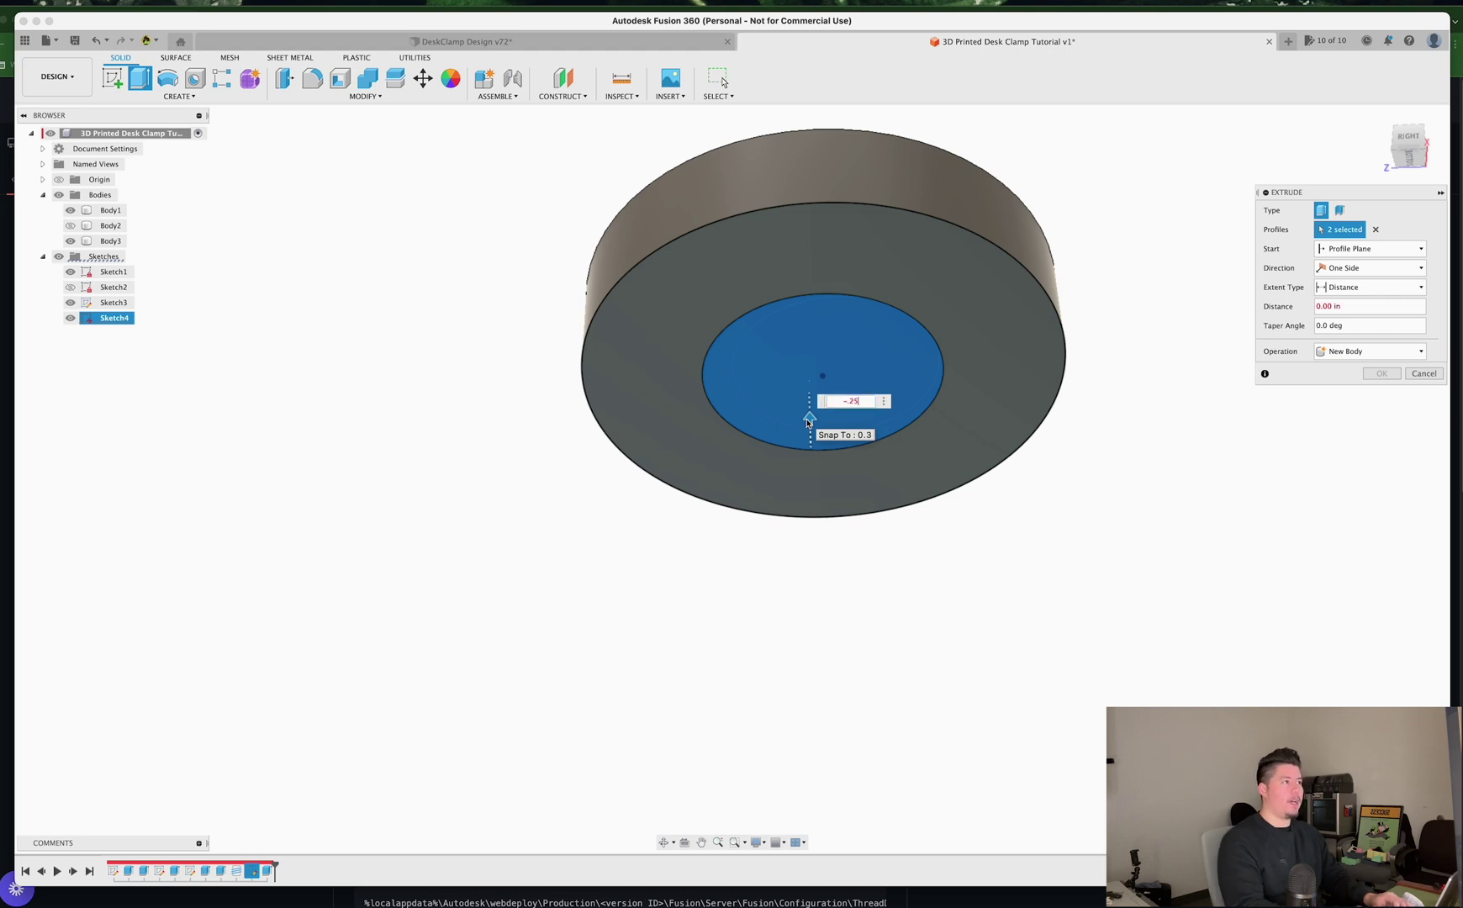
{"action": "key", "text": "BackSpace"}
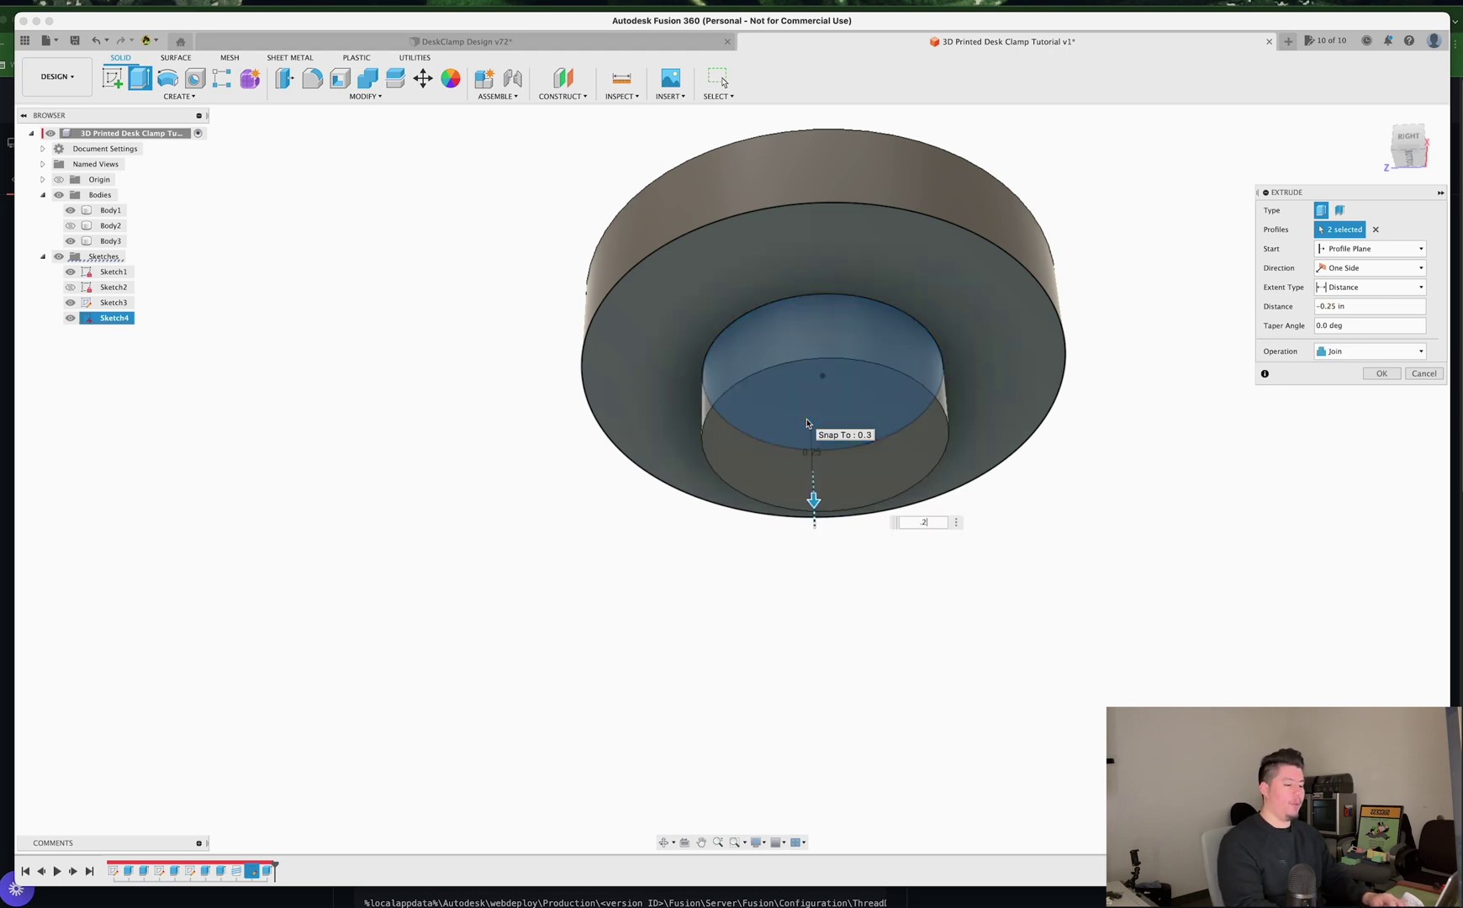
{"action": "type", "text": ".25"}
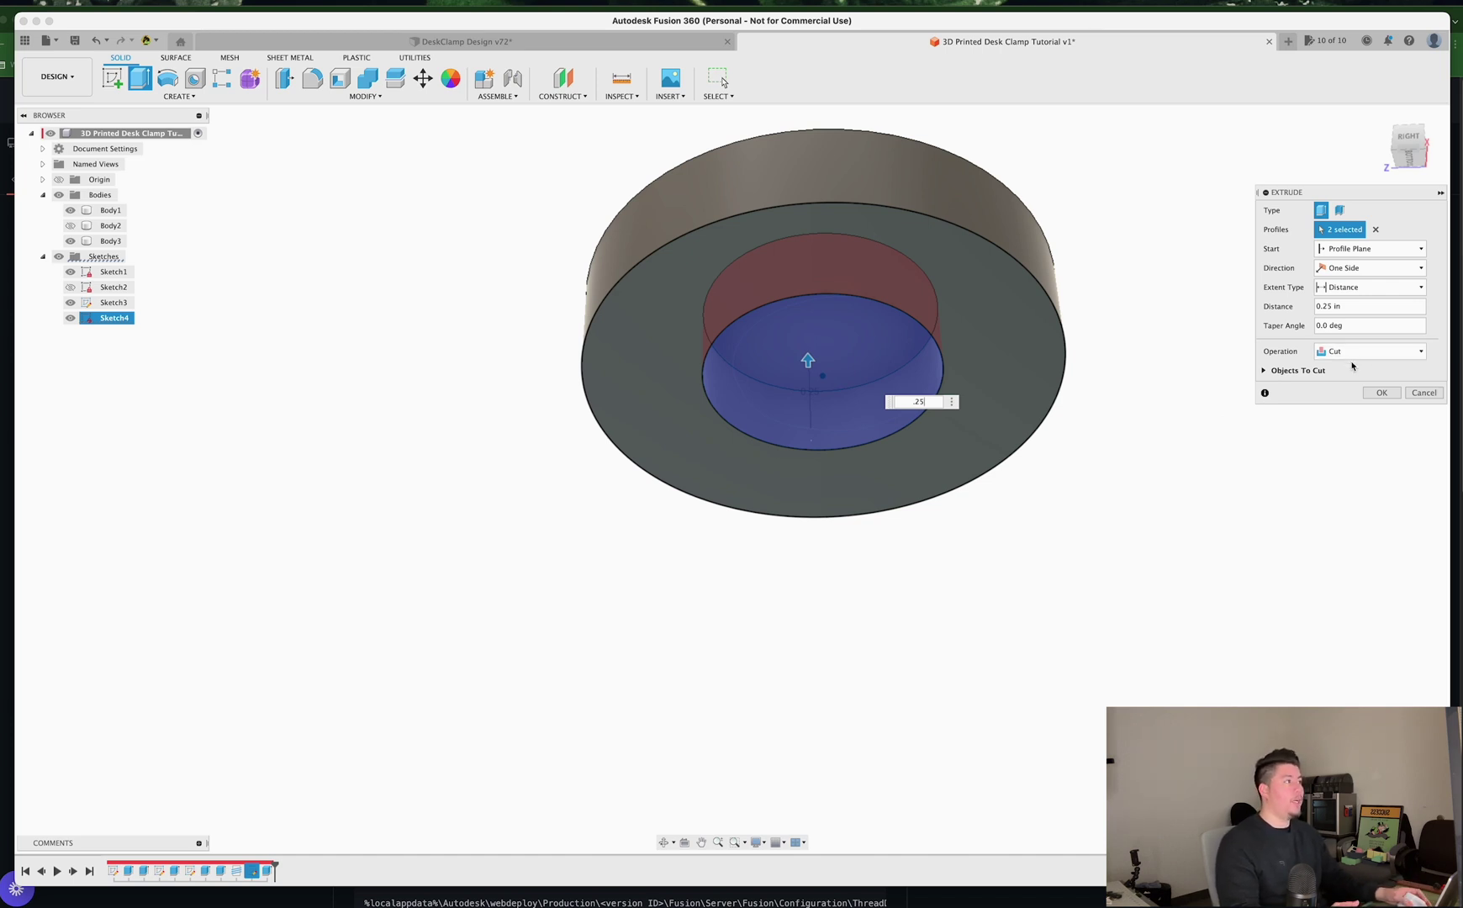
{"action": "left_click", "coordinate": [1381, 393]}
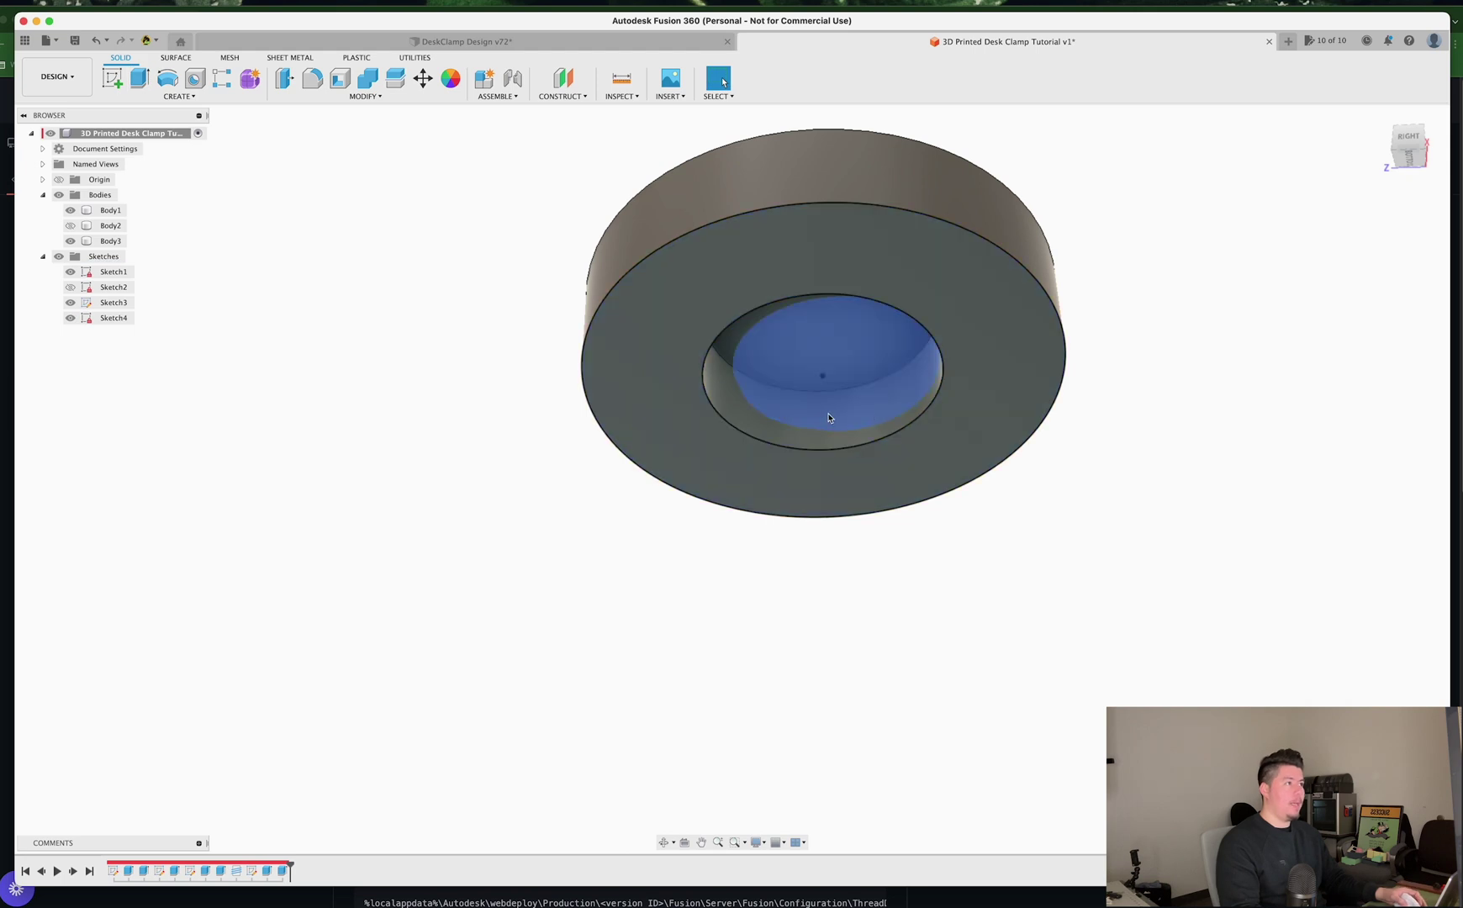
{"action": "left_click", "coordinate": [69, 320]}
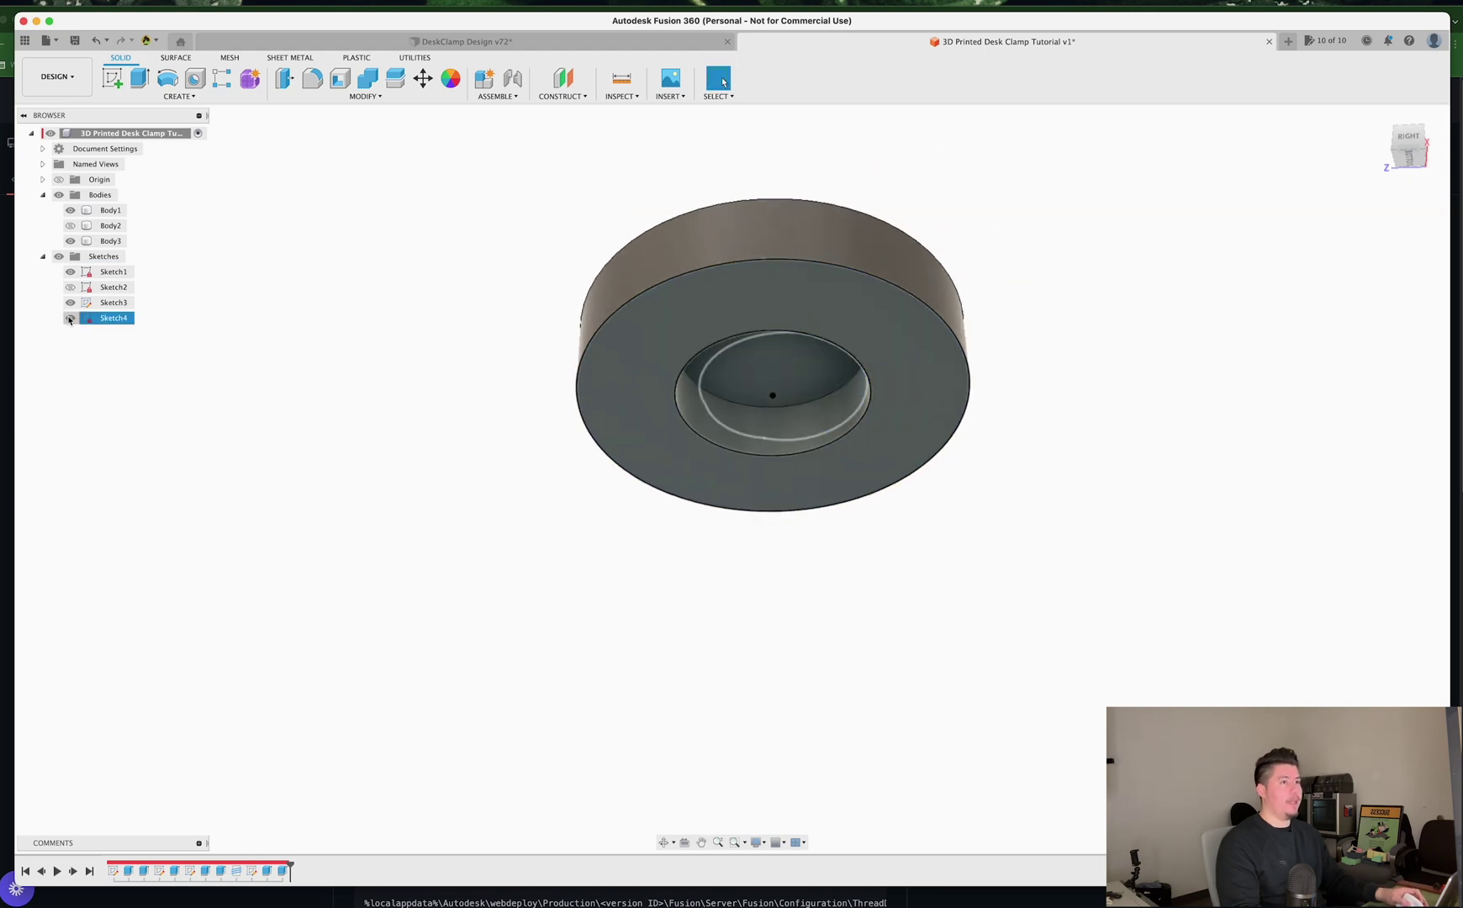
Step: Show the bolt body briefly to check how its threaded end sits in the cap's hole, and hide it again
{"action": "left_click", "coordinate": [644, 396]}
{"action": "middle_click_drag", "start_coordinate": [641, 442], "coordinate": [597, 435], "text": "shift"}
{"action": "scroll", "coordinate": [607, 438], "scroll_direction": "up", "scroll_amount": 2}
{"action": "left_click", "coordinate": [473, 405]}
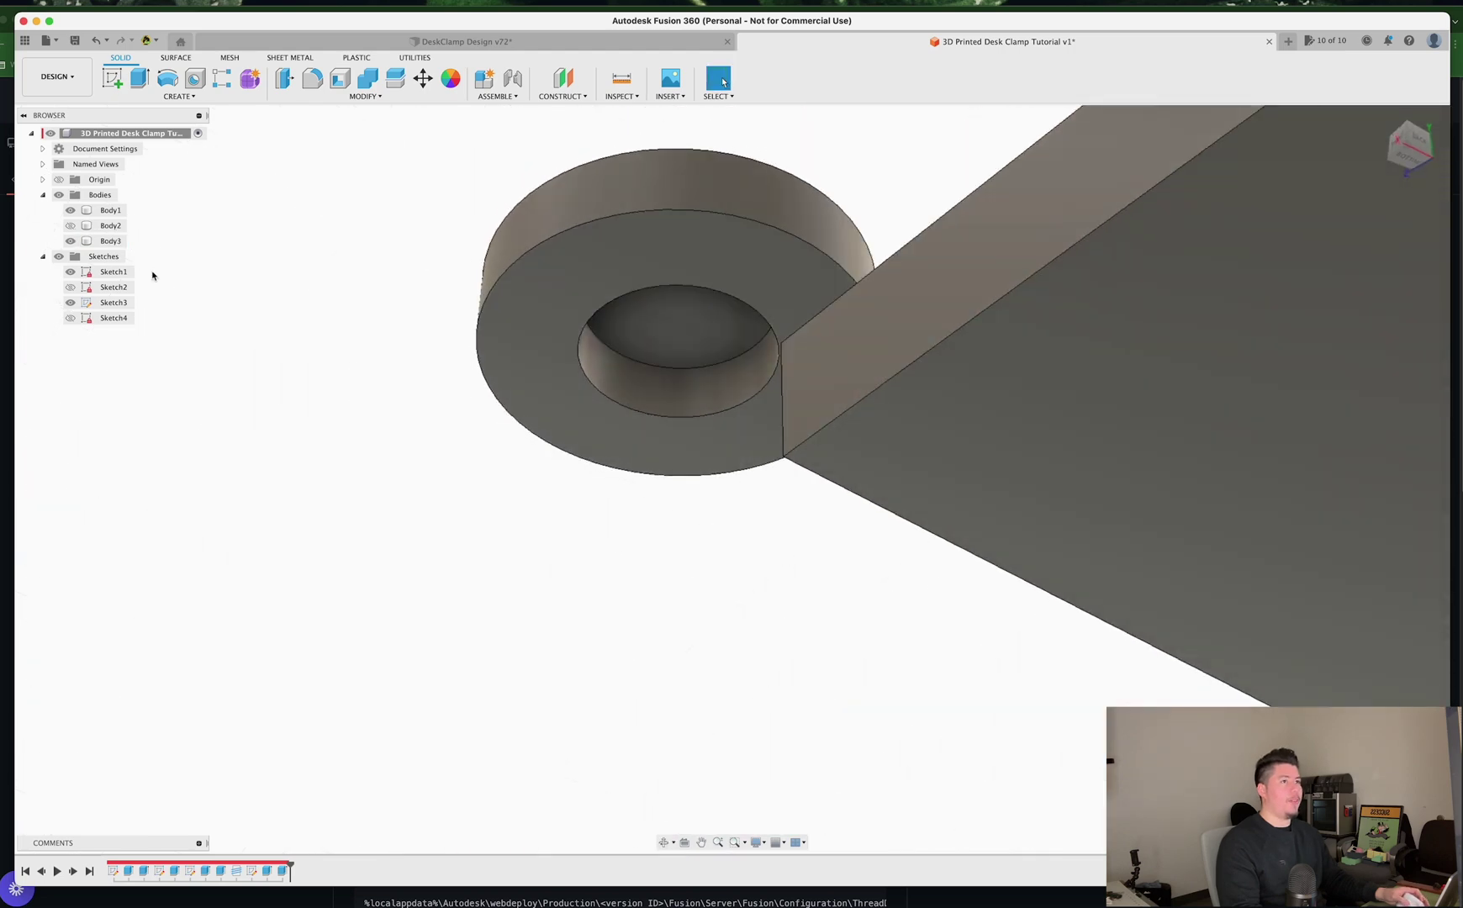
{"action": "left_click", "coordinate": [70, 225]}
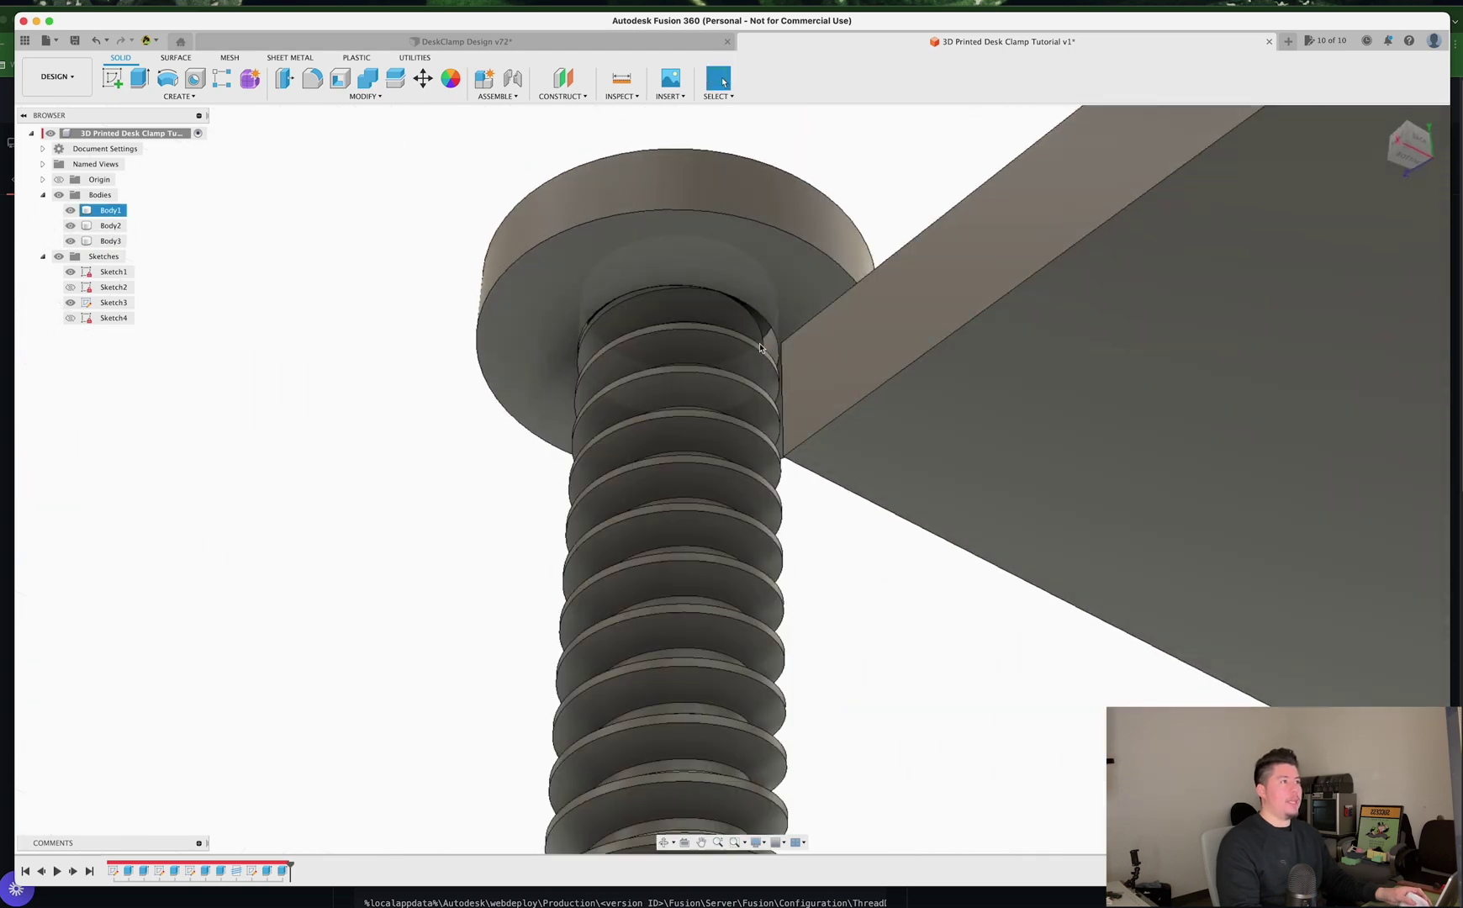
{"action": "left_click", "coordinate": [70, 225]}
Step: Add a modeled full-length thread to the cap's hole using 3D-printed Metric Threads, size 20 mm, designation M20x5, class O.0, right hand
{"action": "left_click", "coordinate": [110, 240]}
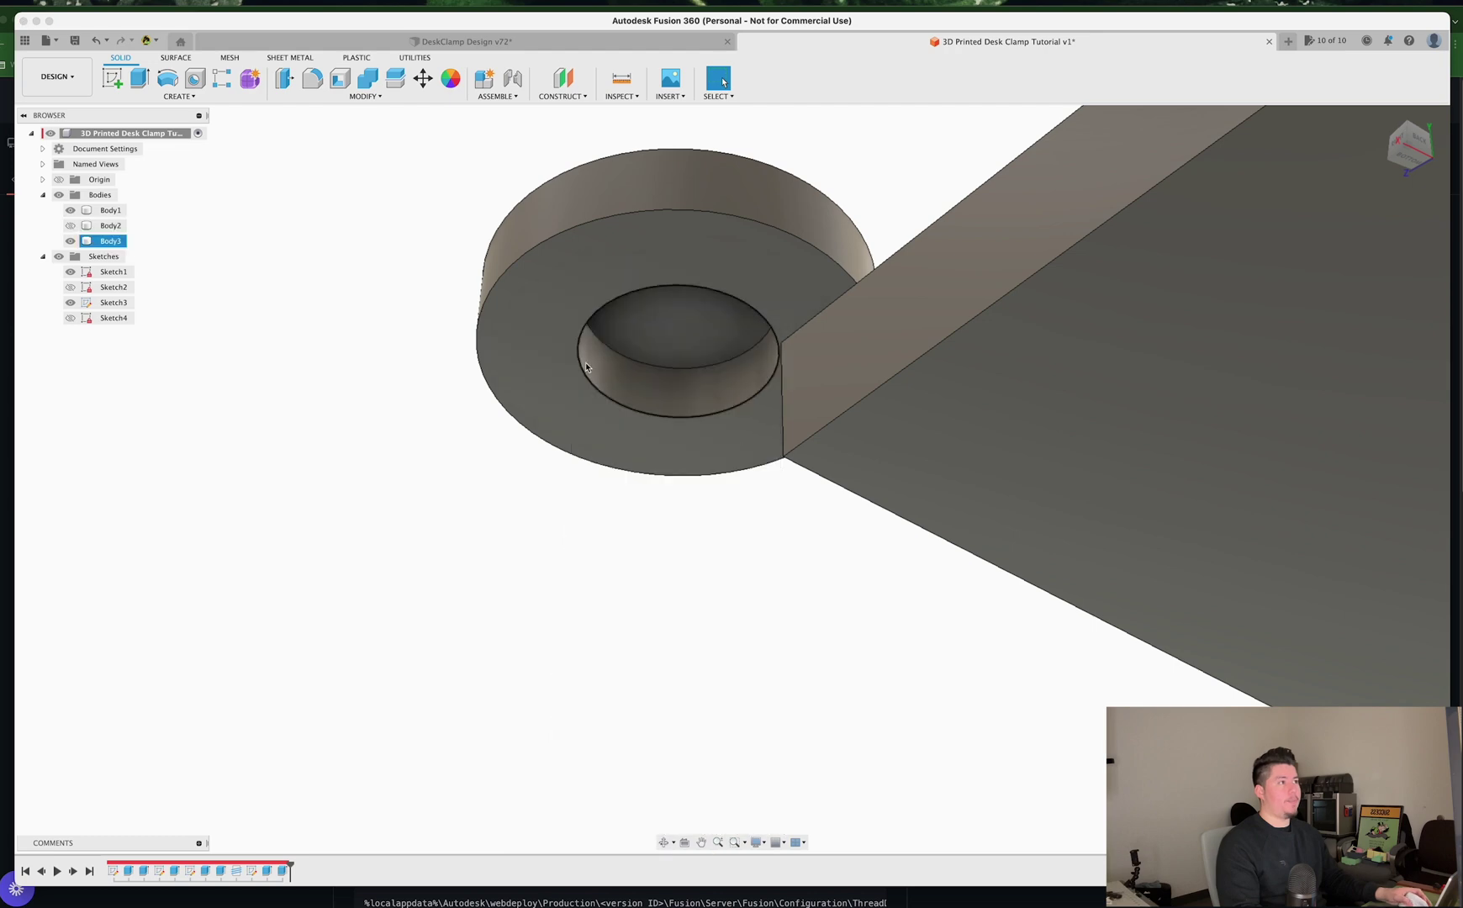
{"action": "scroll", "coordinate": [554, 393], "scroll_direction": "up", "scroll_amount": 3}
{"action": "type", "text": "s"}
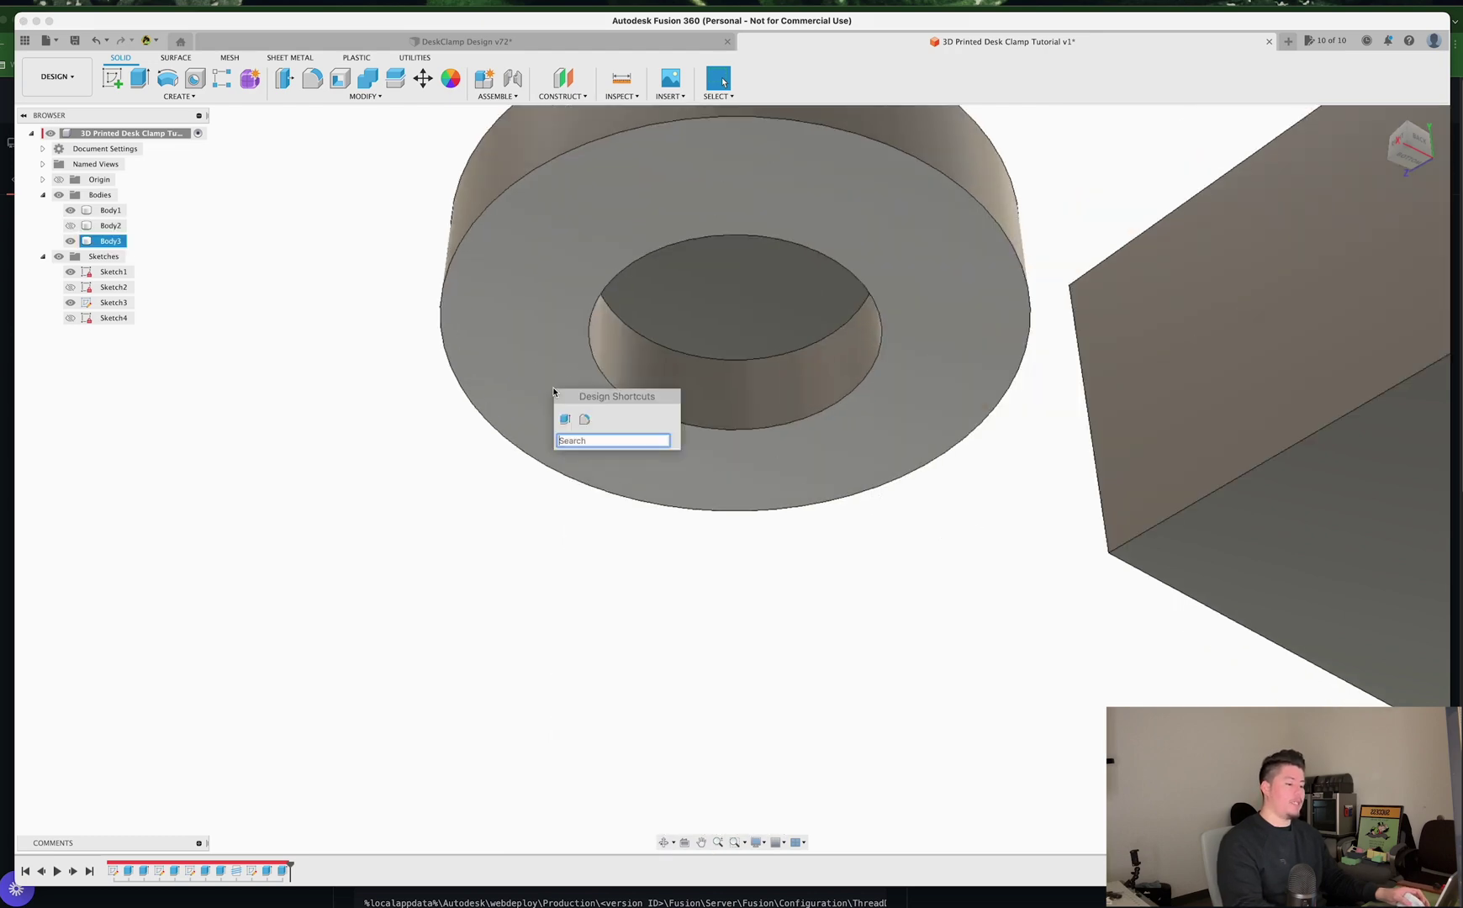
{"action": "type", "text": "thread"}
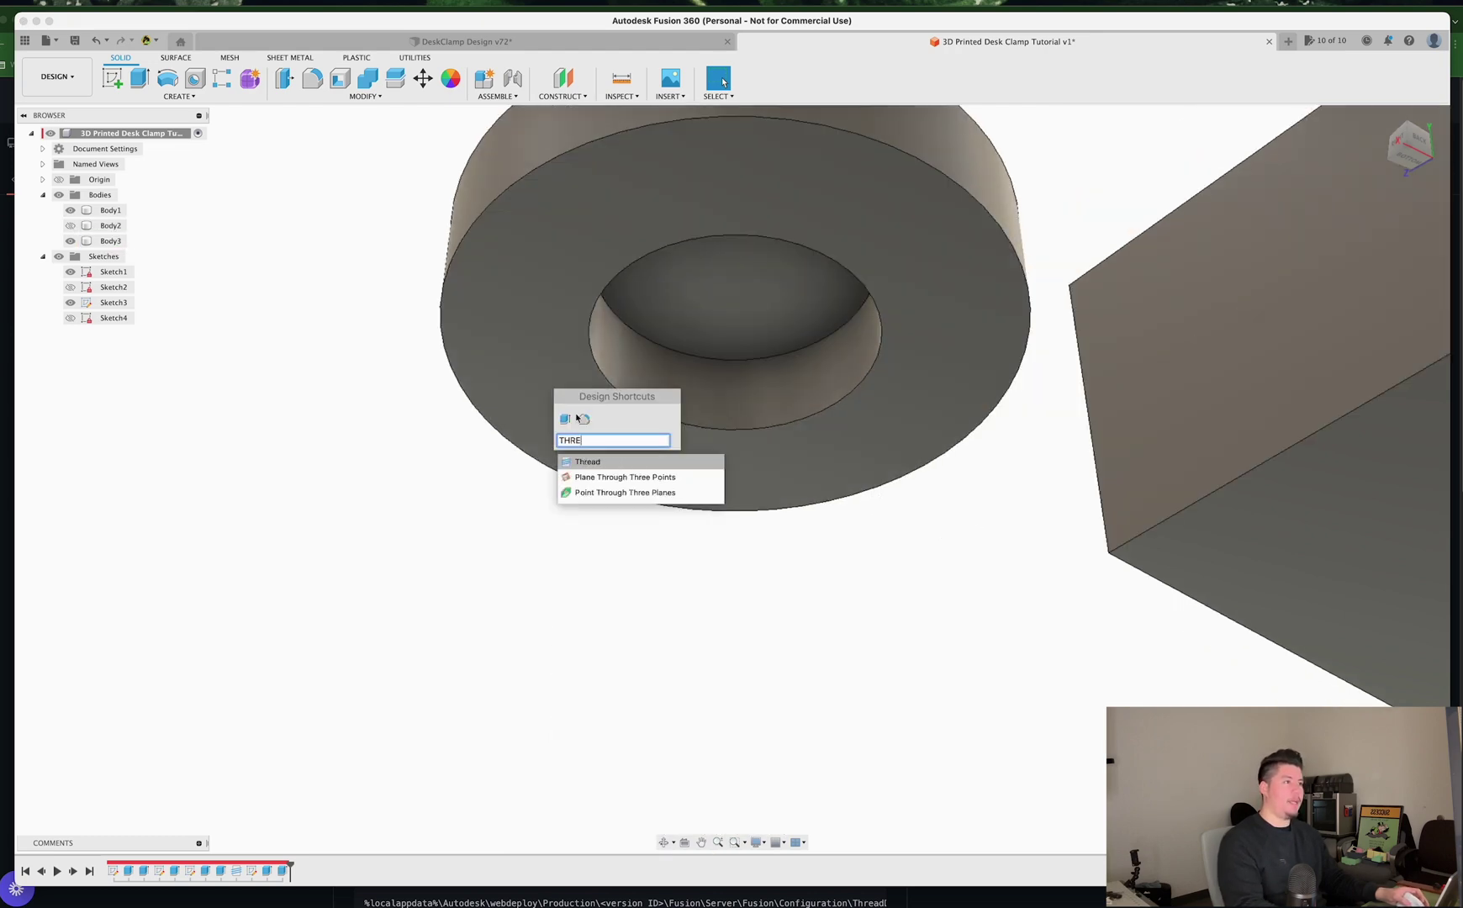
{"action": "key", "text": "Return"}
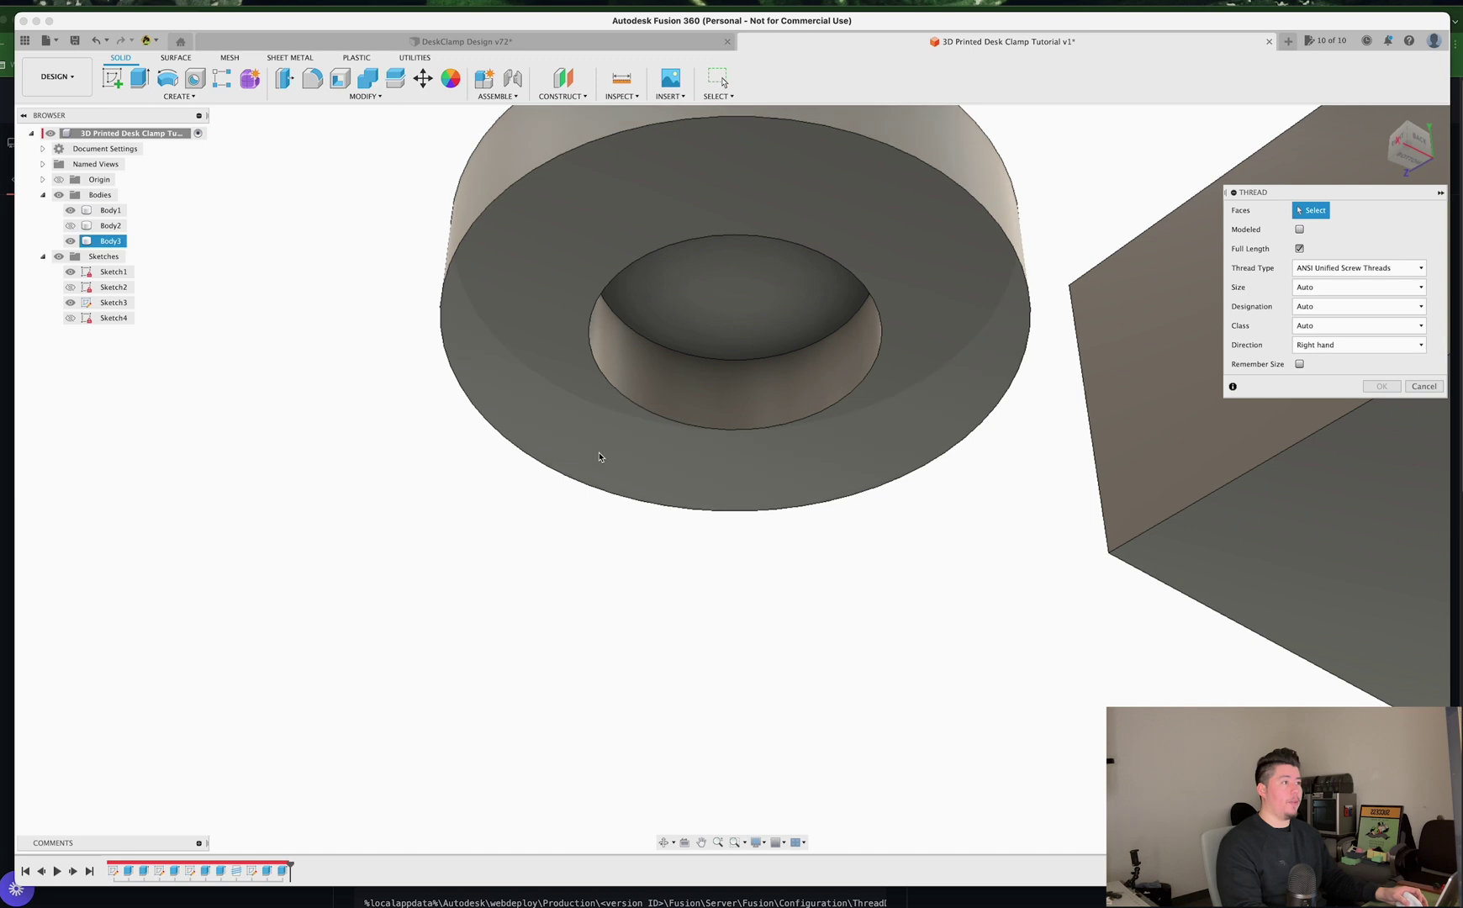
{"action": "left_click", "coordinate": [682, 387]}
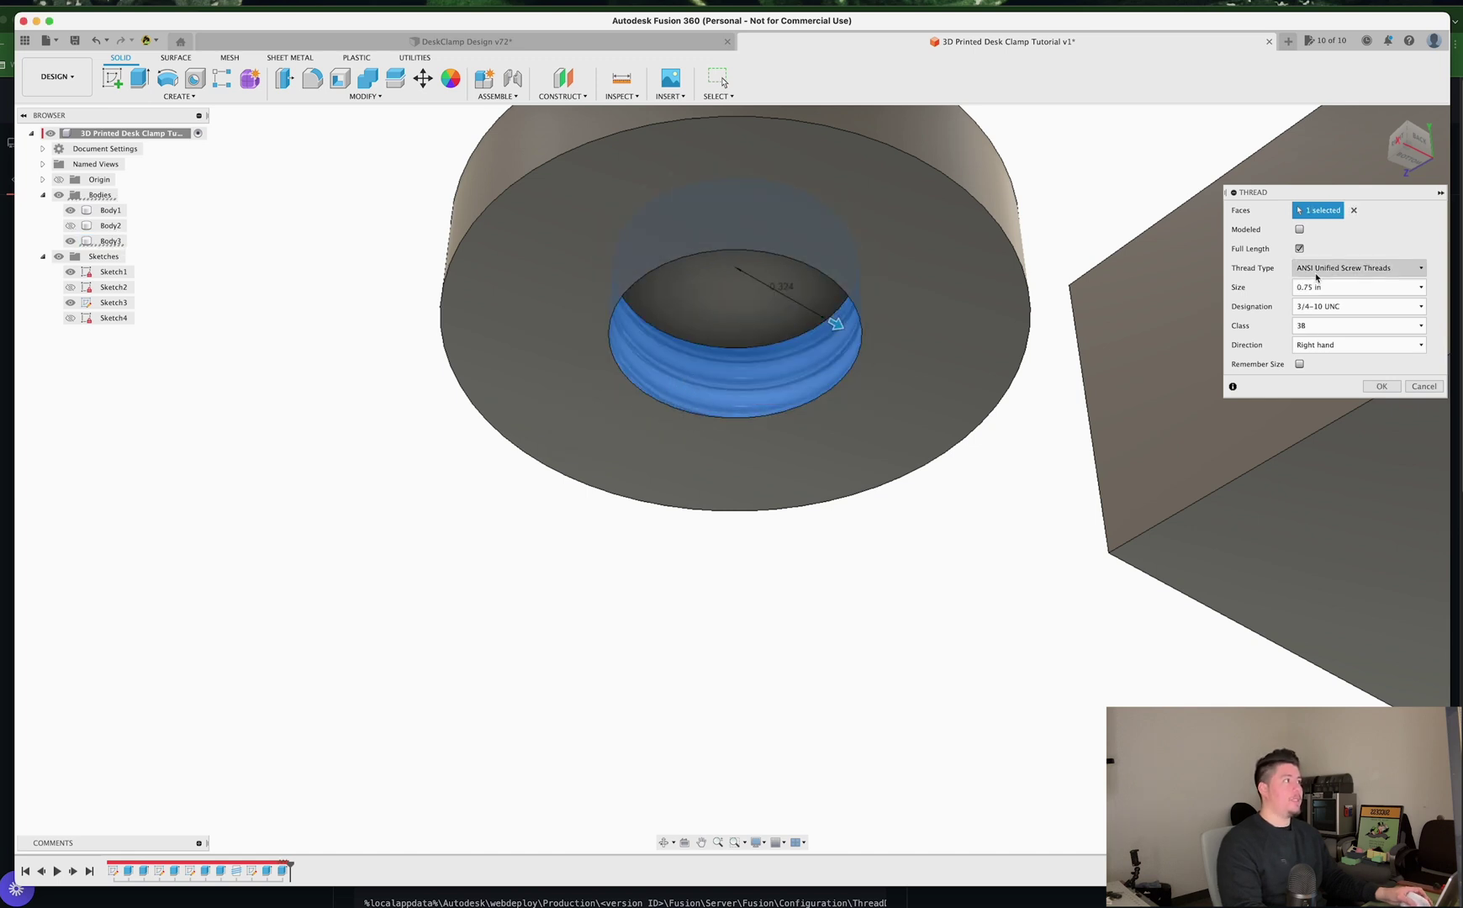
{"action": "left_click", "coordinate": [1317, 274]}
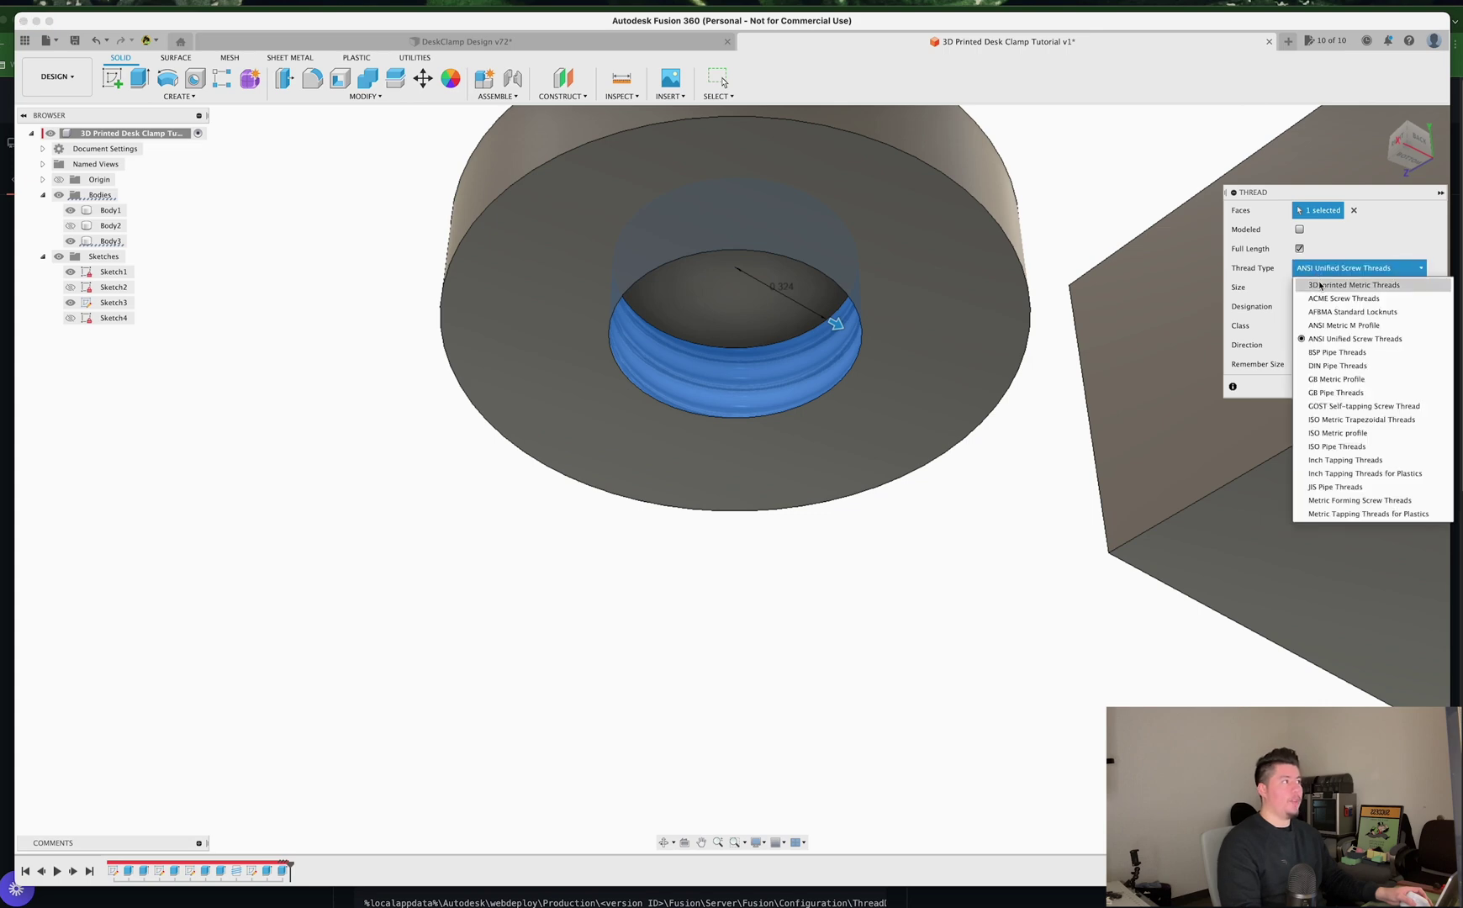
{"action": "left_click", "coordinate": [1320, 285]}
{"action": "left_click", "coordinate": [1320, 287]}
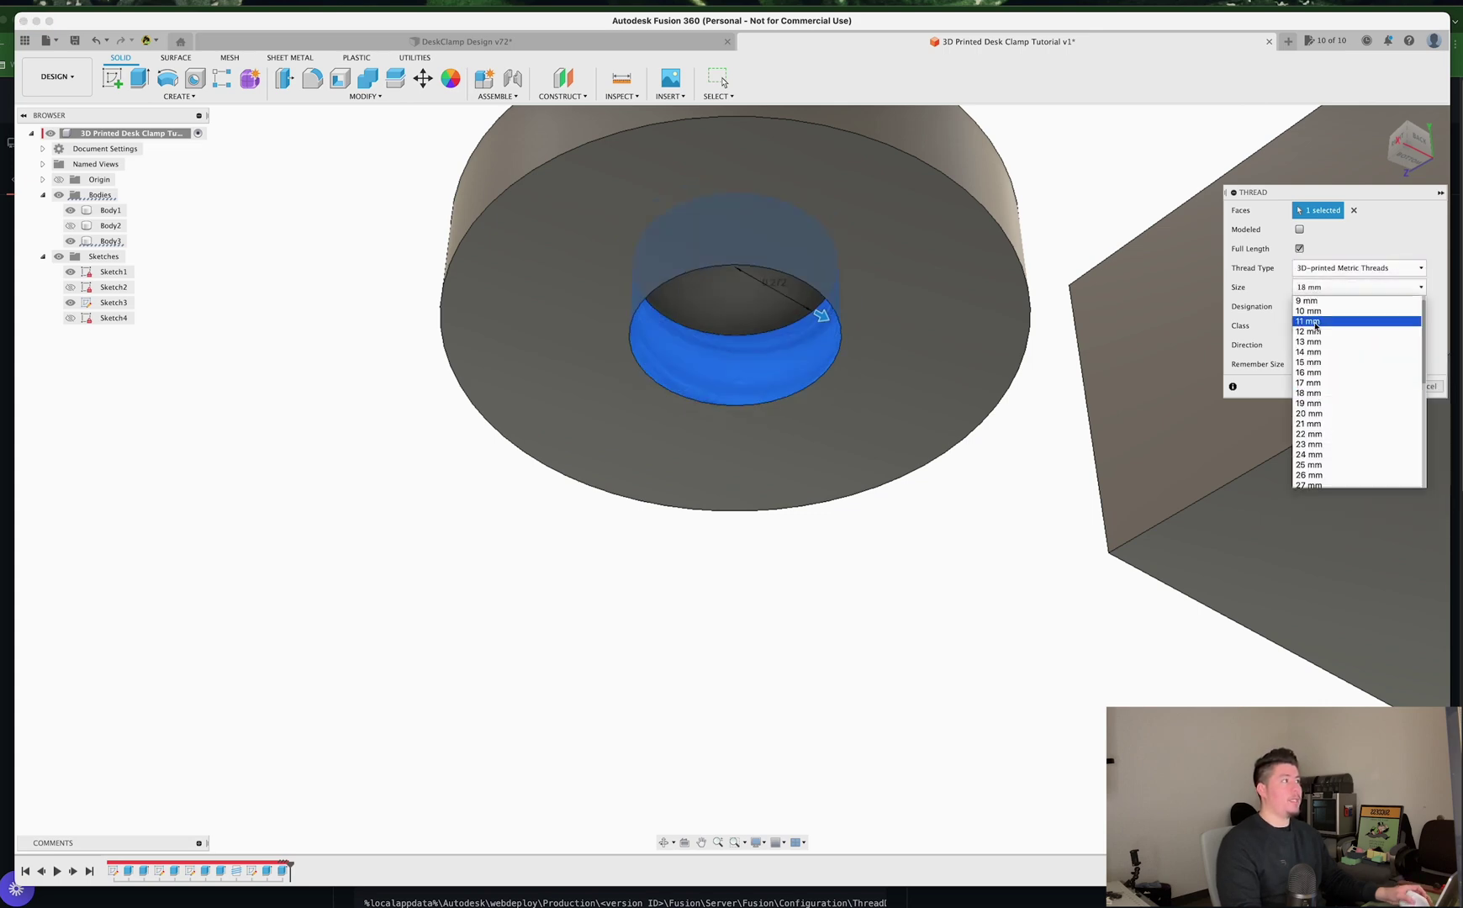
{"action": "left_click", "coordinate": [1330, 414]}
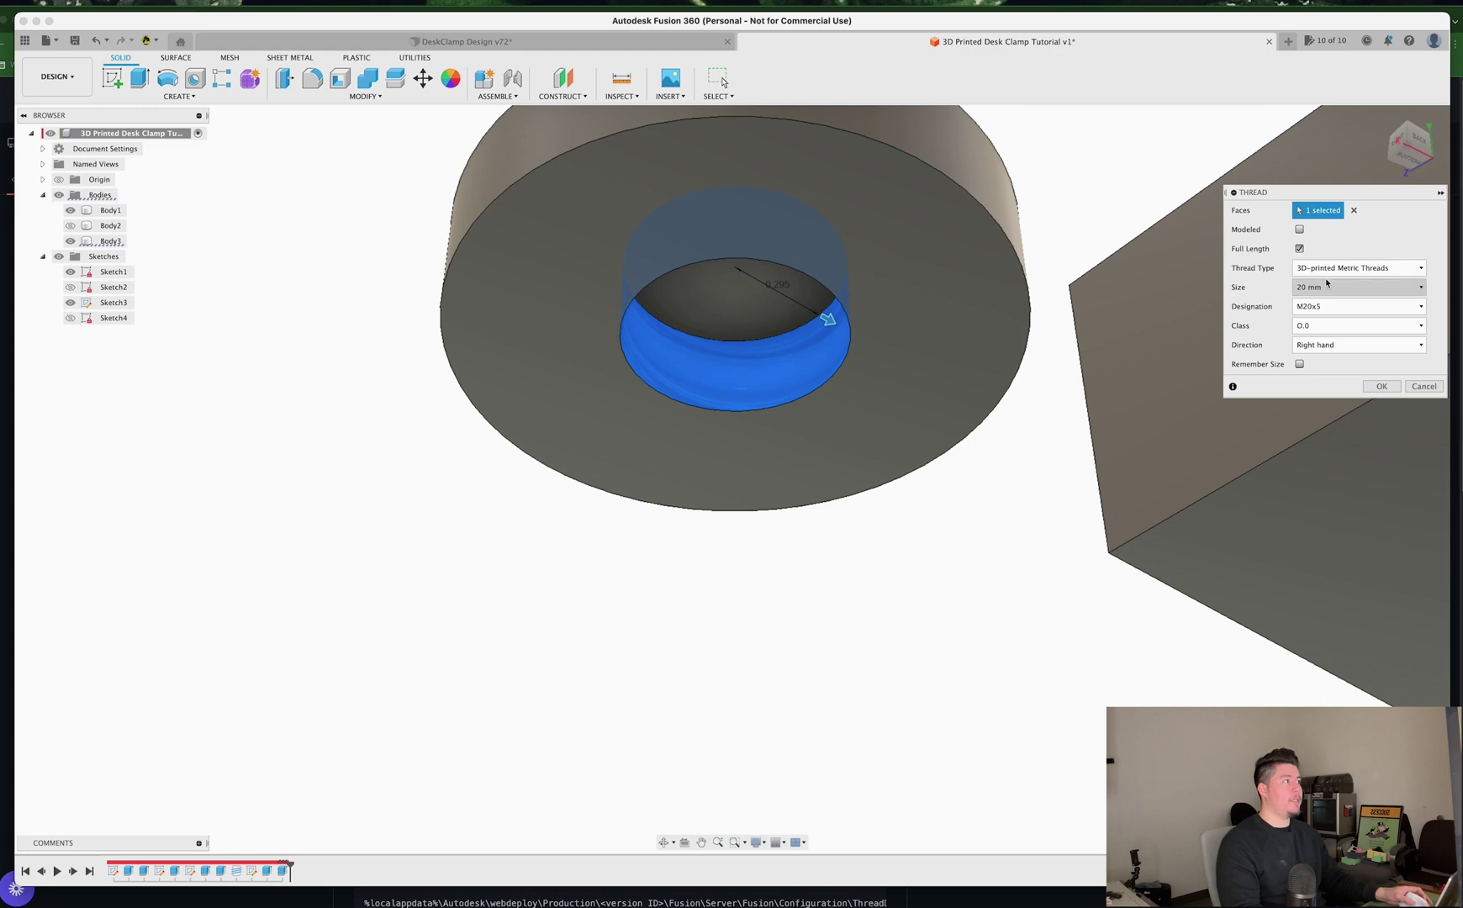
{"action": "left_click", "coordinate": [1299, 230]}
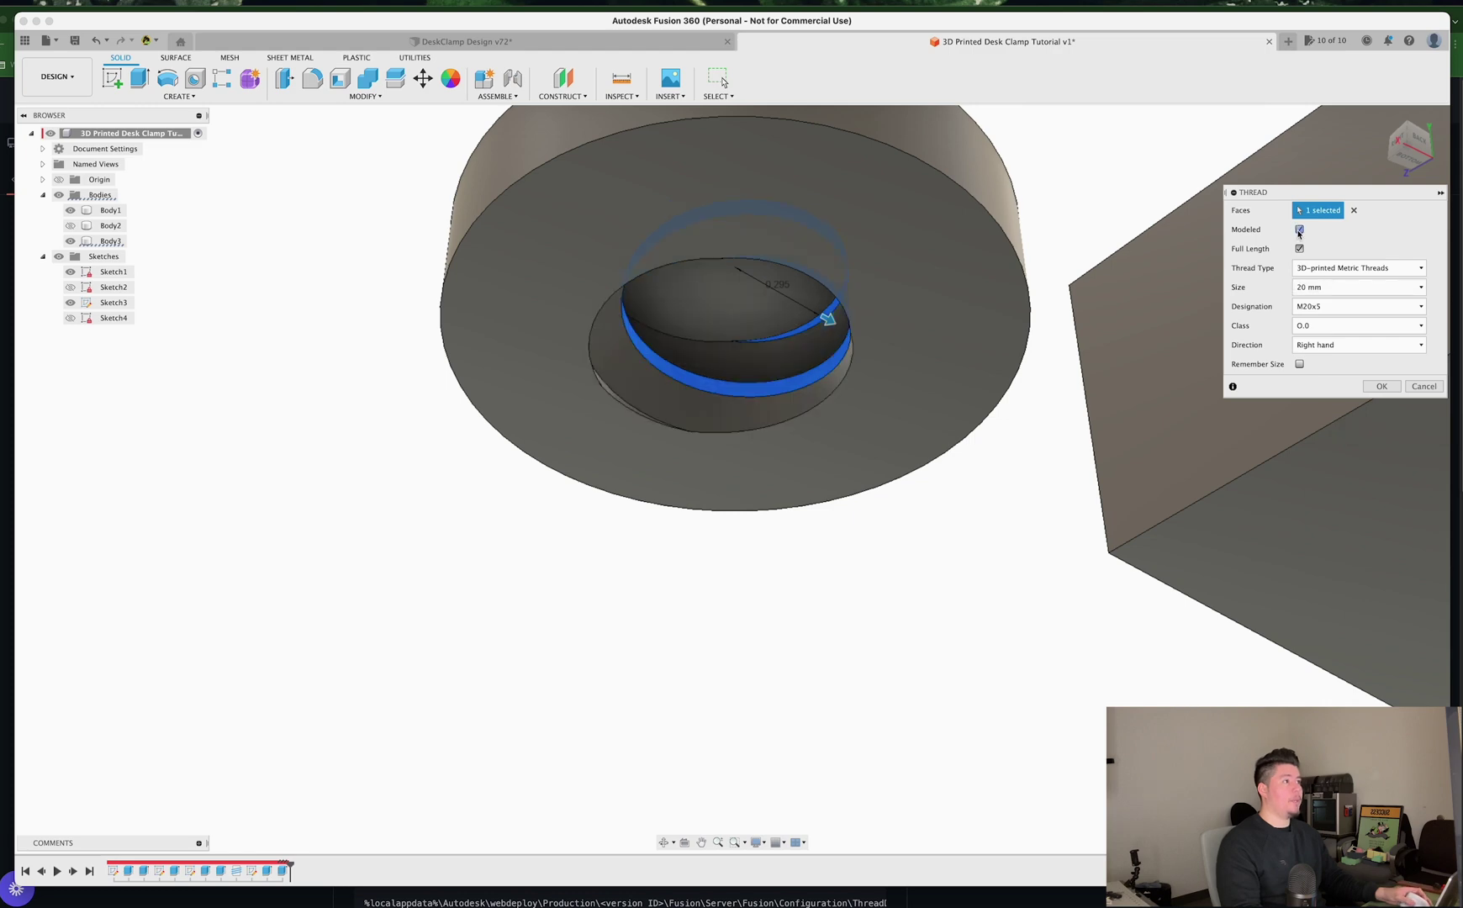
{"action": "left_click", "coordinate": [1382, 386]}
Step: Show the bolt body again beneath the threaded cap
{"action": "middle_click_drag", "start_coordinate": [623, 387], "coordinate": [676, 335], "text": "shift"}
{"action": "scroll", "coordinate": [675, 335], "scroll_direction": "down", "scroll_amount": 4}
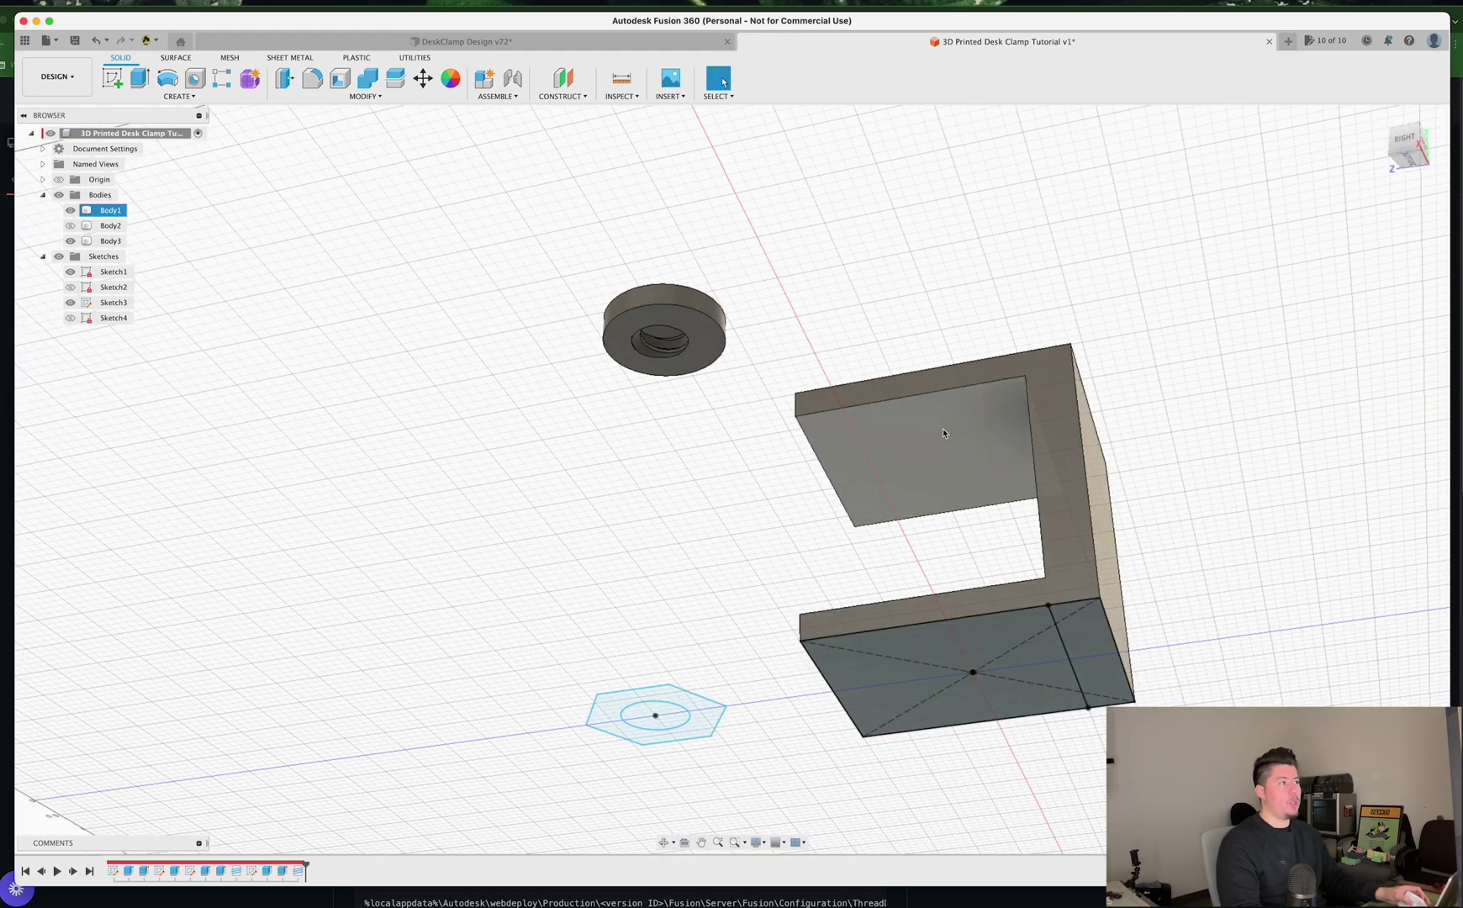
{"action": "left_click", "coordinate": [70, 226]}
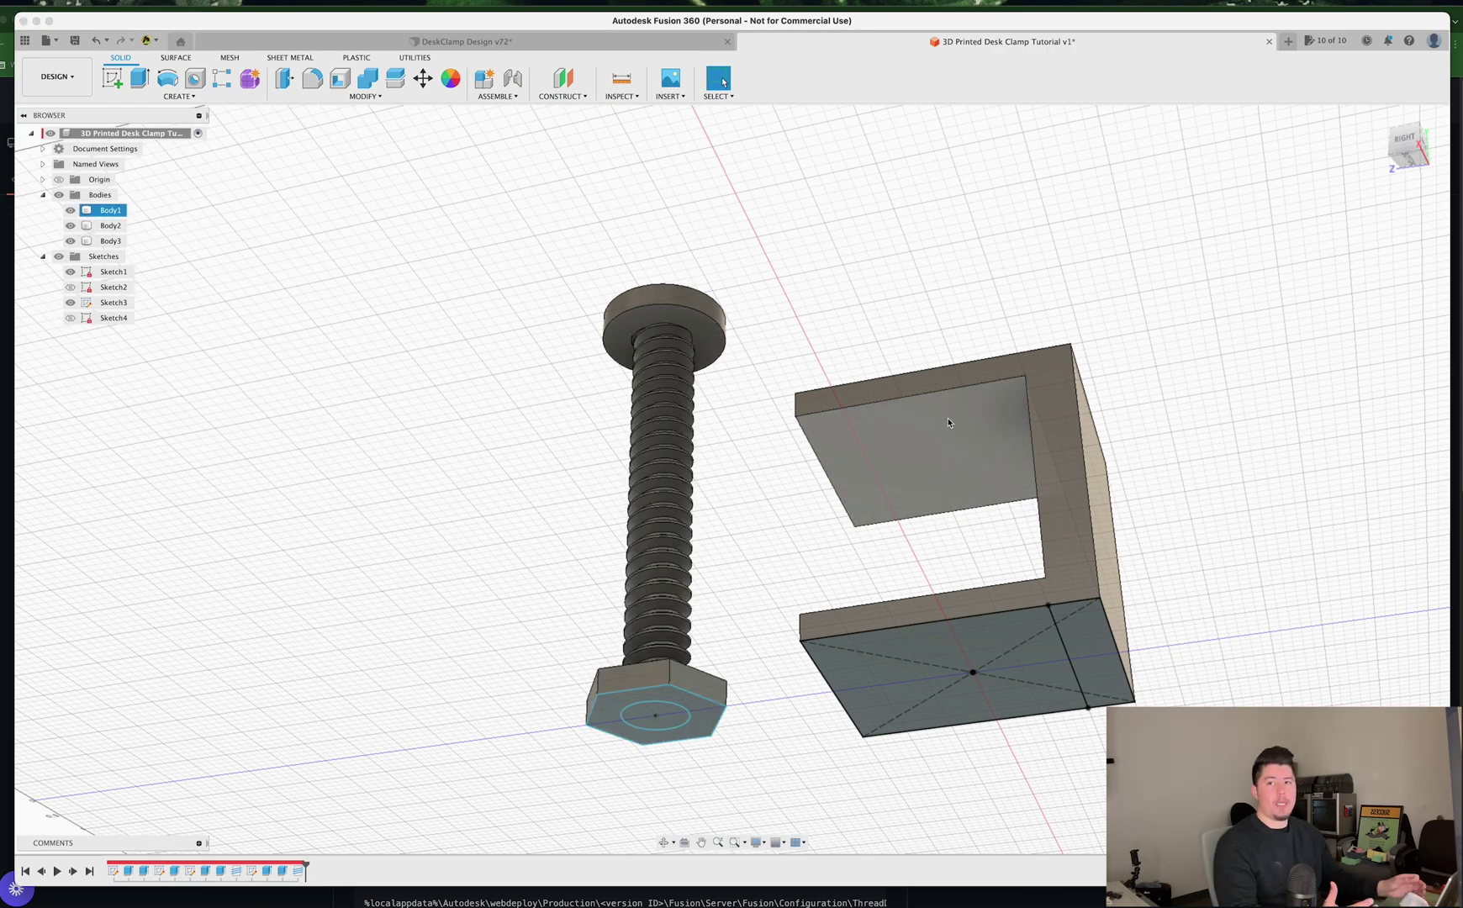
Step: Start a section analysis from a side face of the bolt's hex head and offset the cut plane -0.70 in through the bolt
{"action": "left_click", "coordinate": [601, 347]}
{"action": "scroll", "coordinate": [600, 346], "scroll_direction": "up", "scroll_amount": 5}
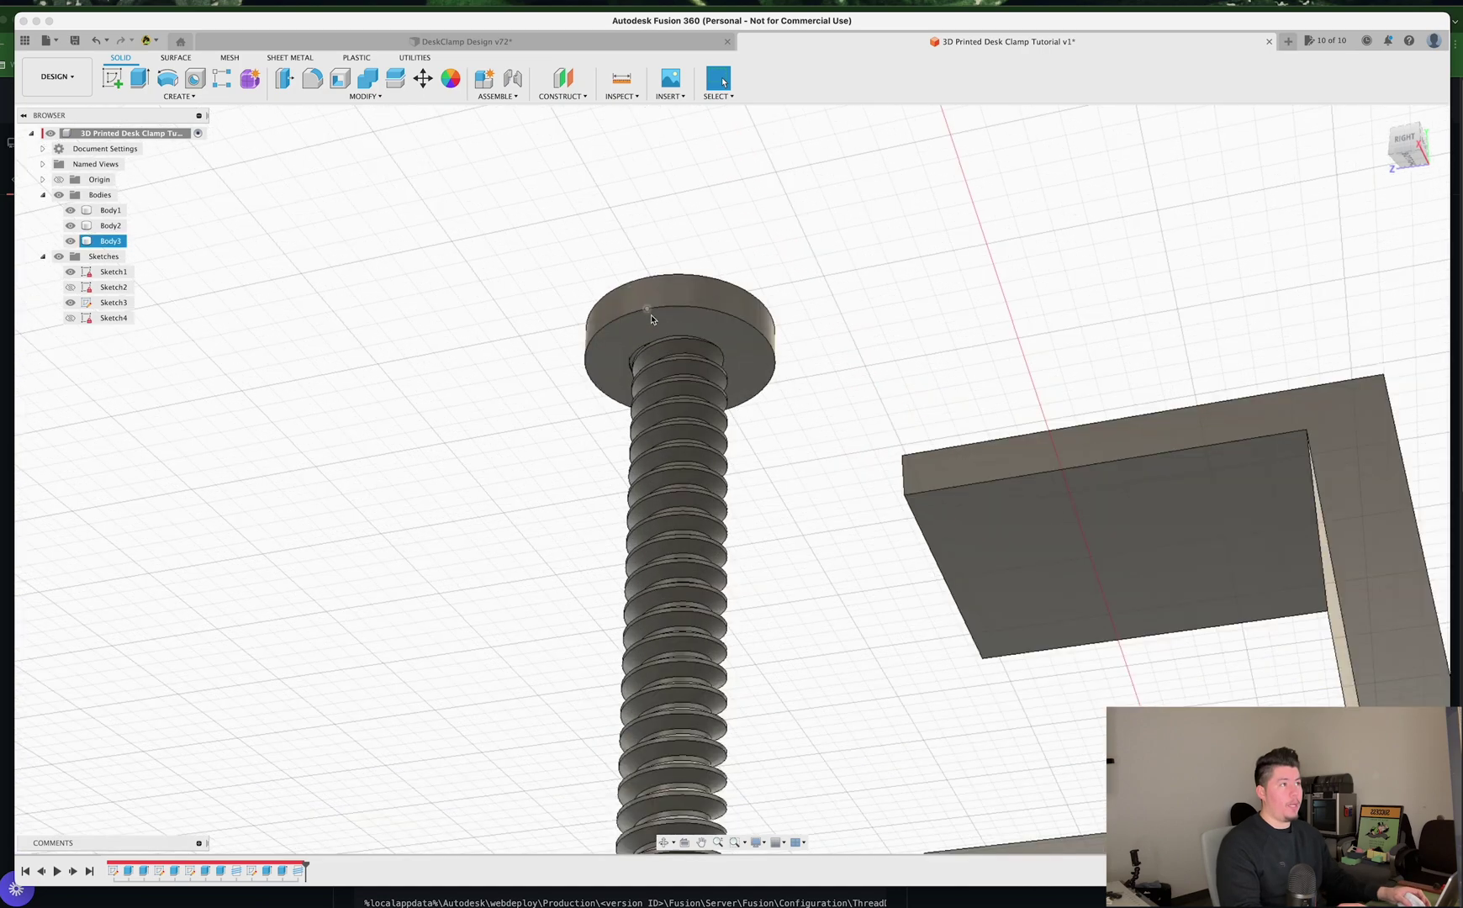
{"action": "middle_click_drag", "start_coordinate": [623, 395], "coordinate": [641, 412], "text": "shift"}
{"action": "type", "text": "ssection"}
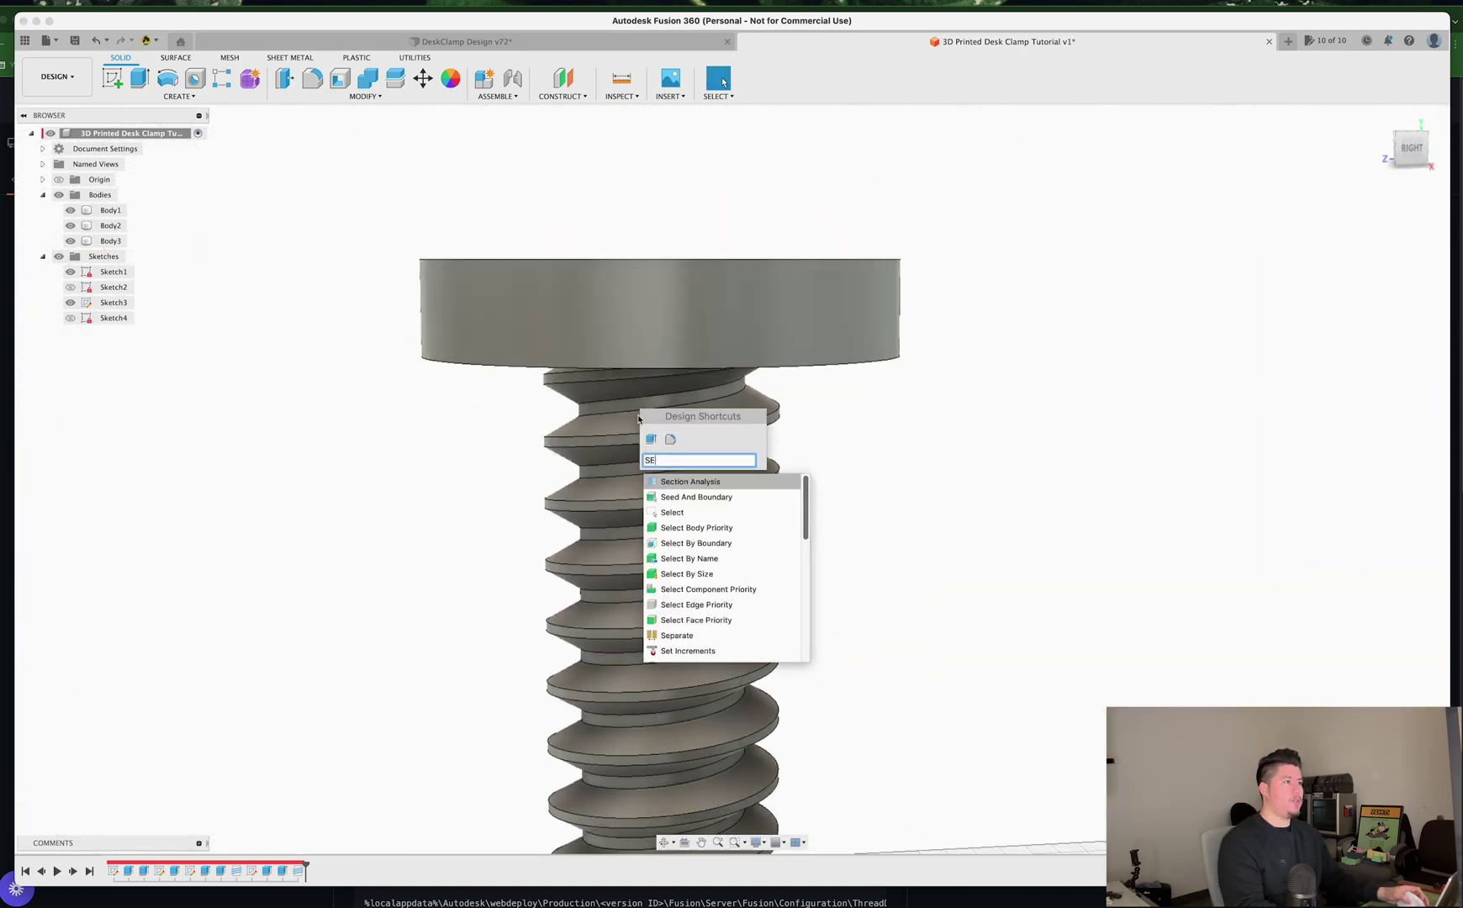
{"action": "key", "text": "Return"}
{"action": "scroll", "coordinate": [650, 482], "scroll_direction": "down", "scroll_amount": 10}
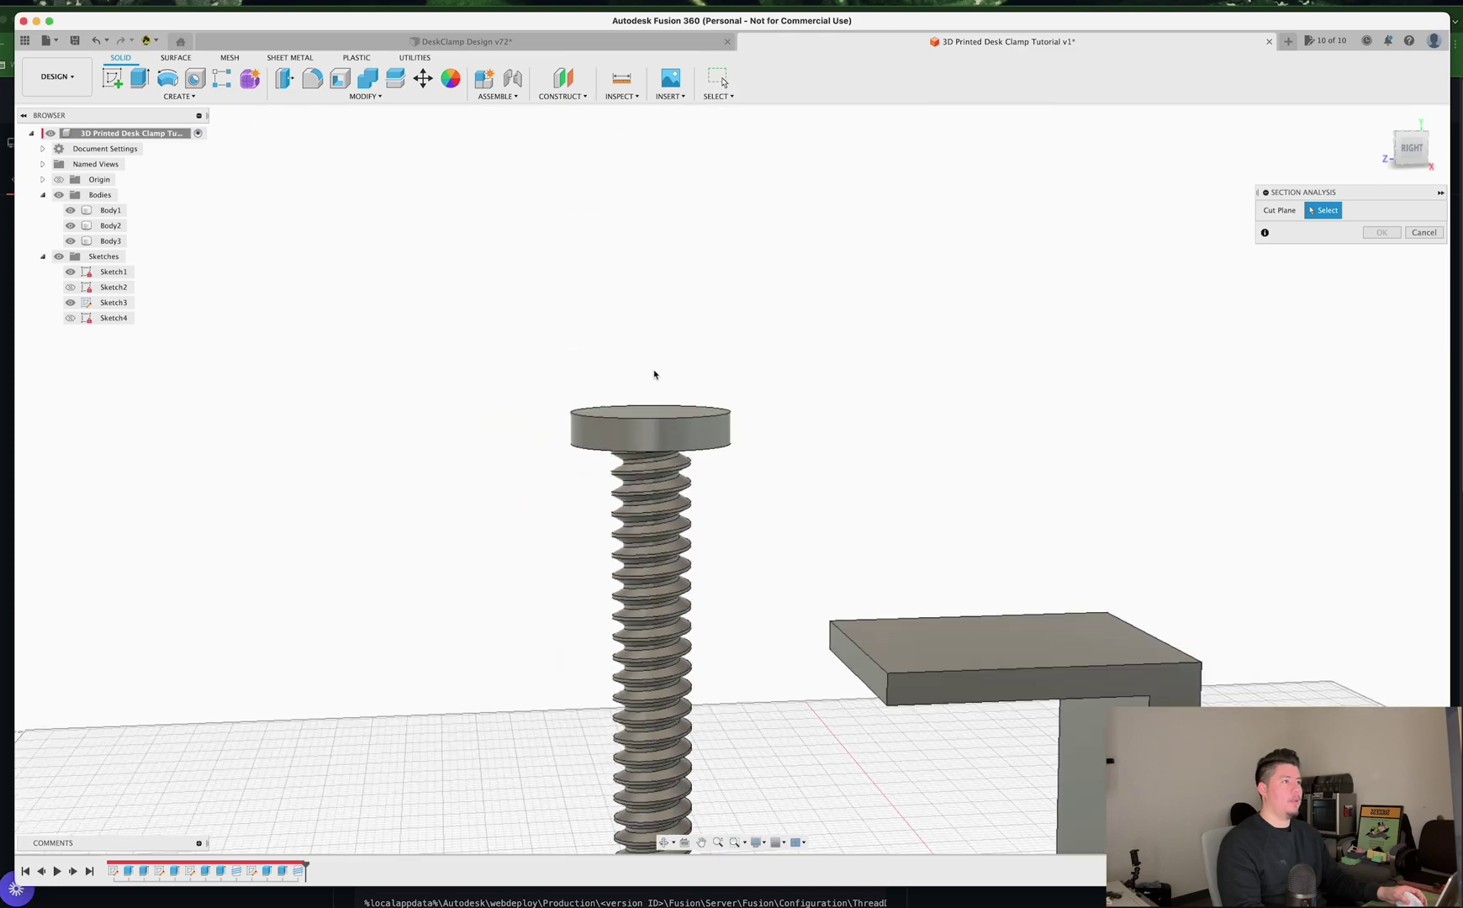
{"action": "left_click", "coordinate": [692, 751]}
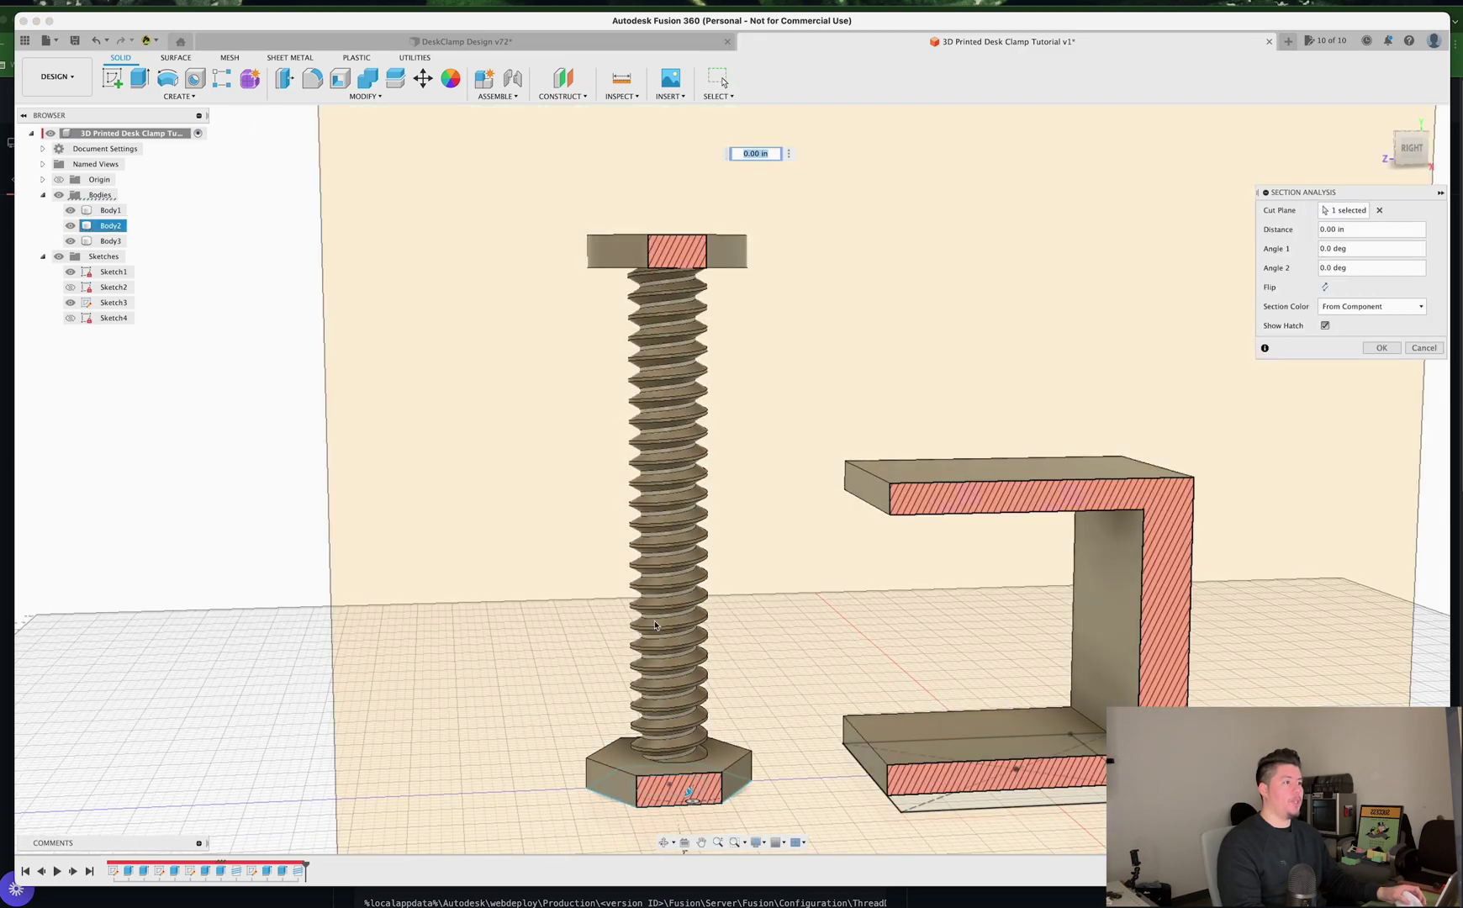
{"action": "middle_click_drag", "start_coordinate": [591, 591], "coordinate": [607, 453], "text": "shift"}
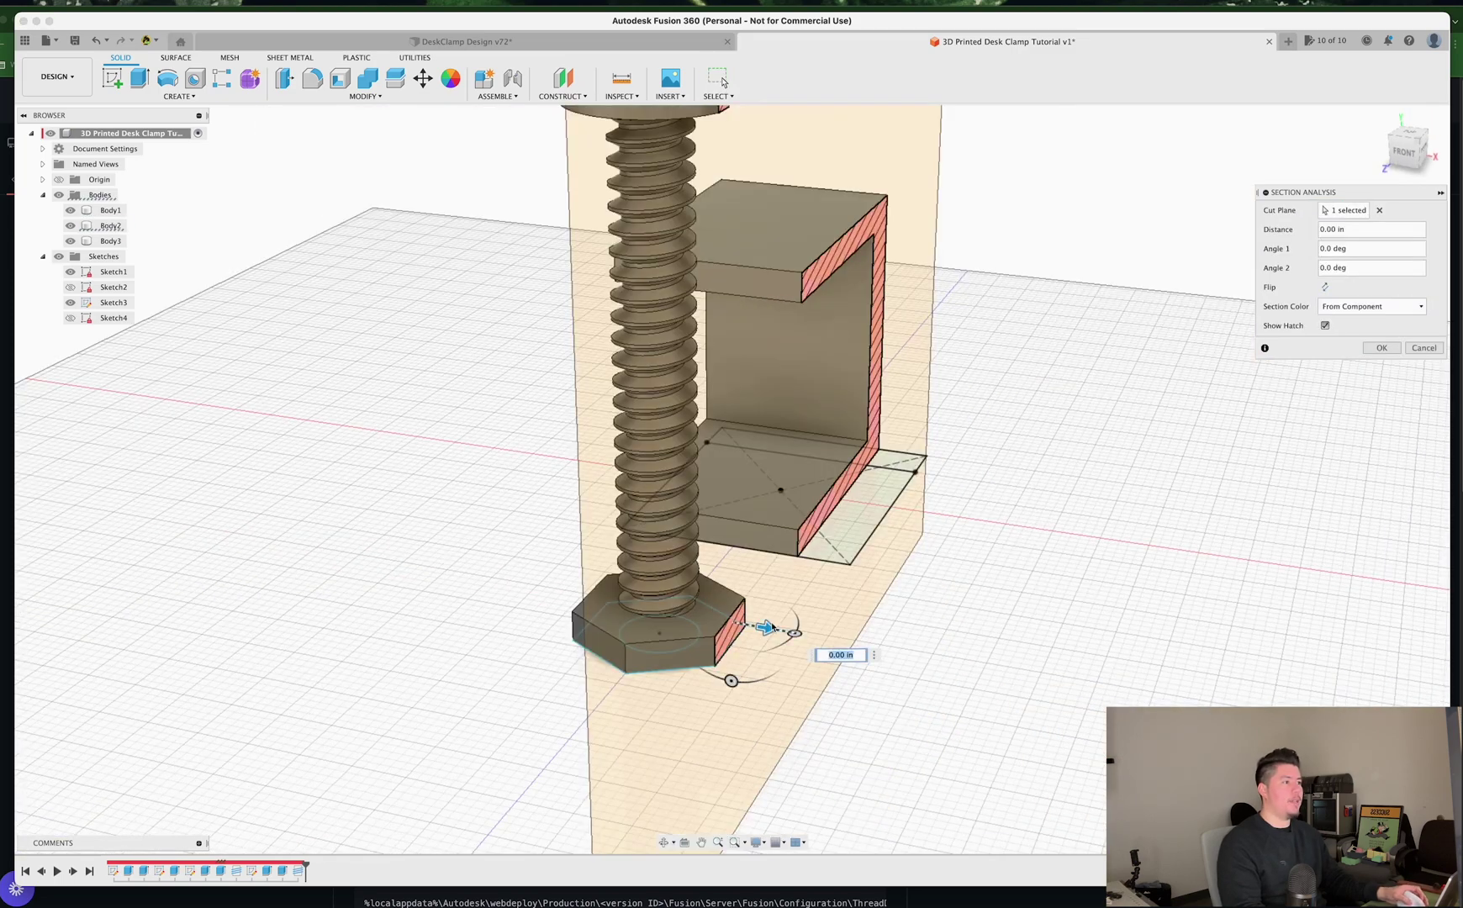
{"action": "left_click_drag", "start_coordinate": [767, 629], "coordinate": [696, 617]}
Step: Examine the cap's internal thread against the bolt's thread in the section view, and discard the section analysis
{"action": "middle_click_drag", "start_coordinate": [697, 618], "coordinate": [720, 496], "text": "shift"}
{"action": "scroll", "coordinate": [647, 341], "scroll_direction": "down", "scroll_amount": 5}
{"action": "scroll", "coordinate": [646, 335], "scroll_direction": "up", "scroll_amount": 8}
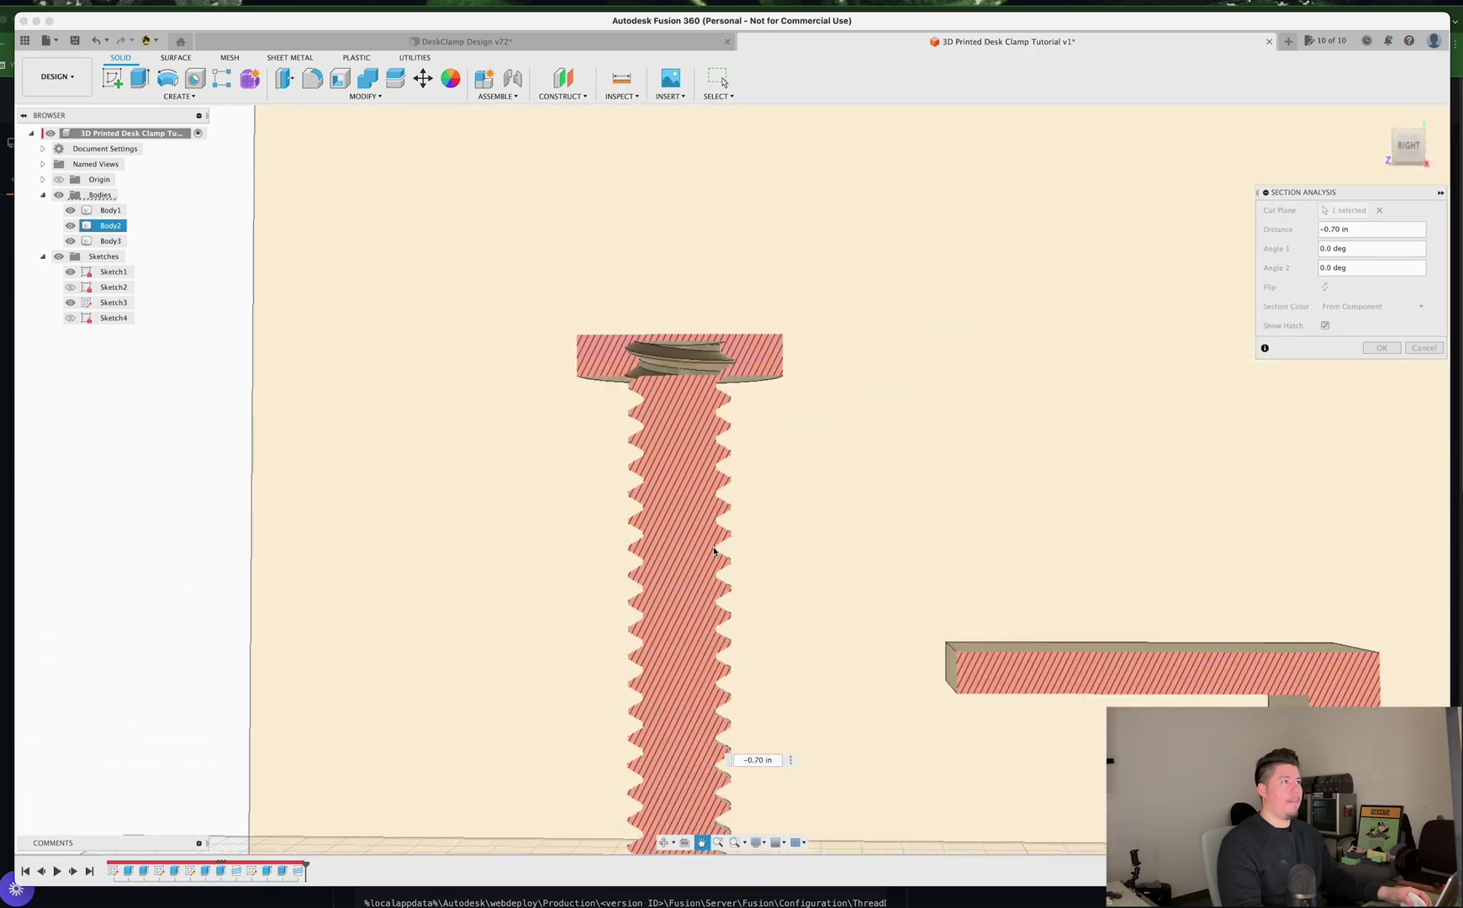
{"action": "scroll", "coordinate": [719, 496], "scroll_direction": "up", "scroll_amount": 3}
{"action": "scroll", "coordinate": [721, 483], "scroll_direction": "up", "scroll_amount": 4}
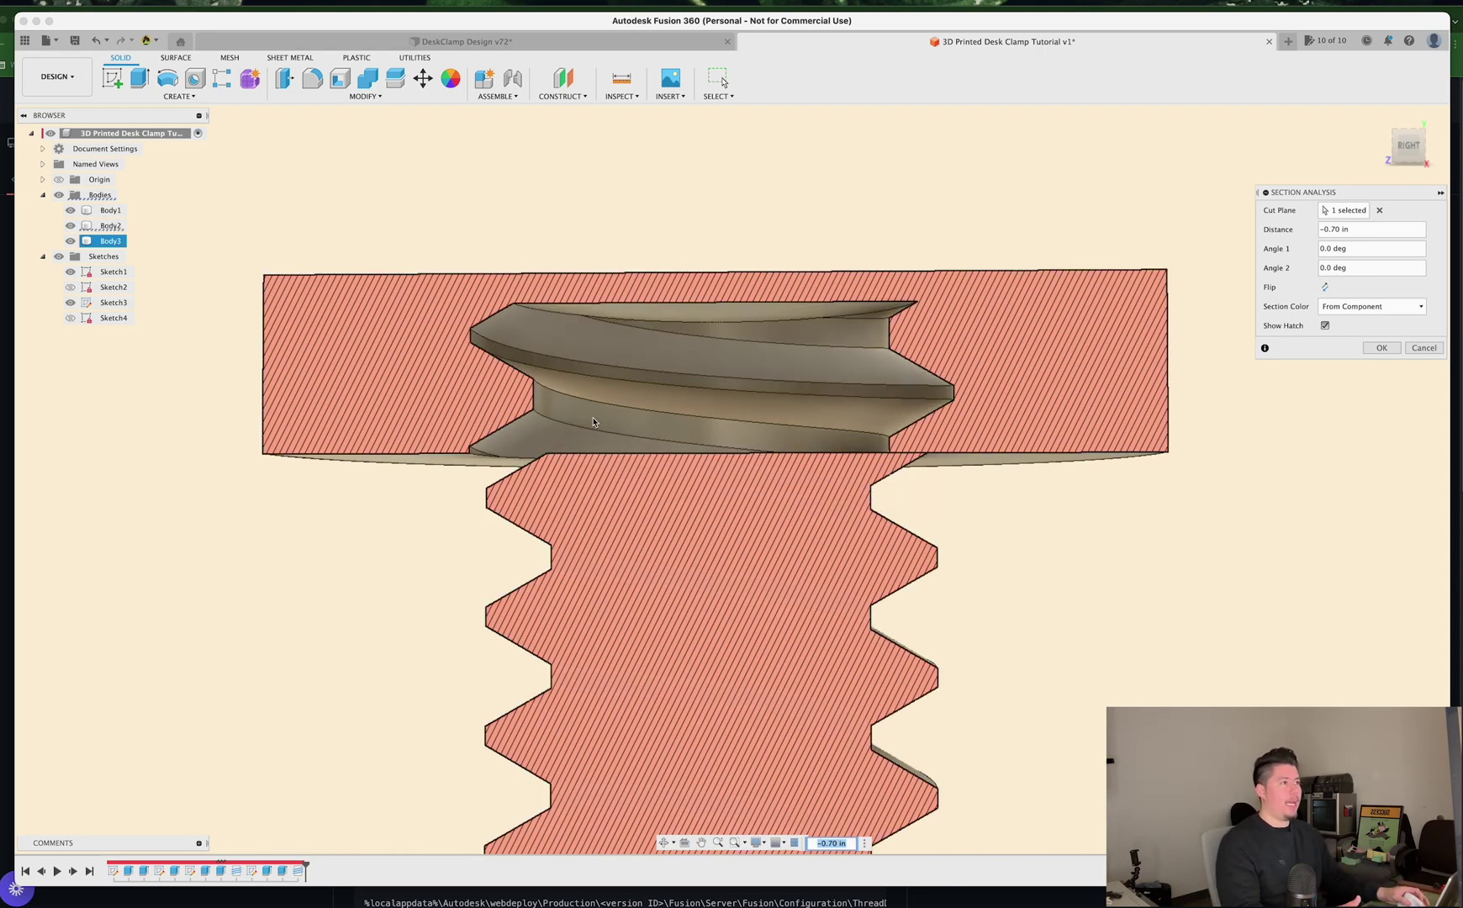
{"action": "middle_click_drag", "start_coordinate": [727, 516], "coordinate": [673, 473], "text": "shift"}
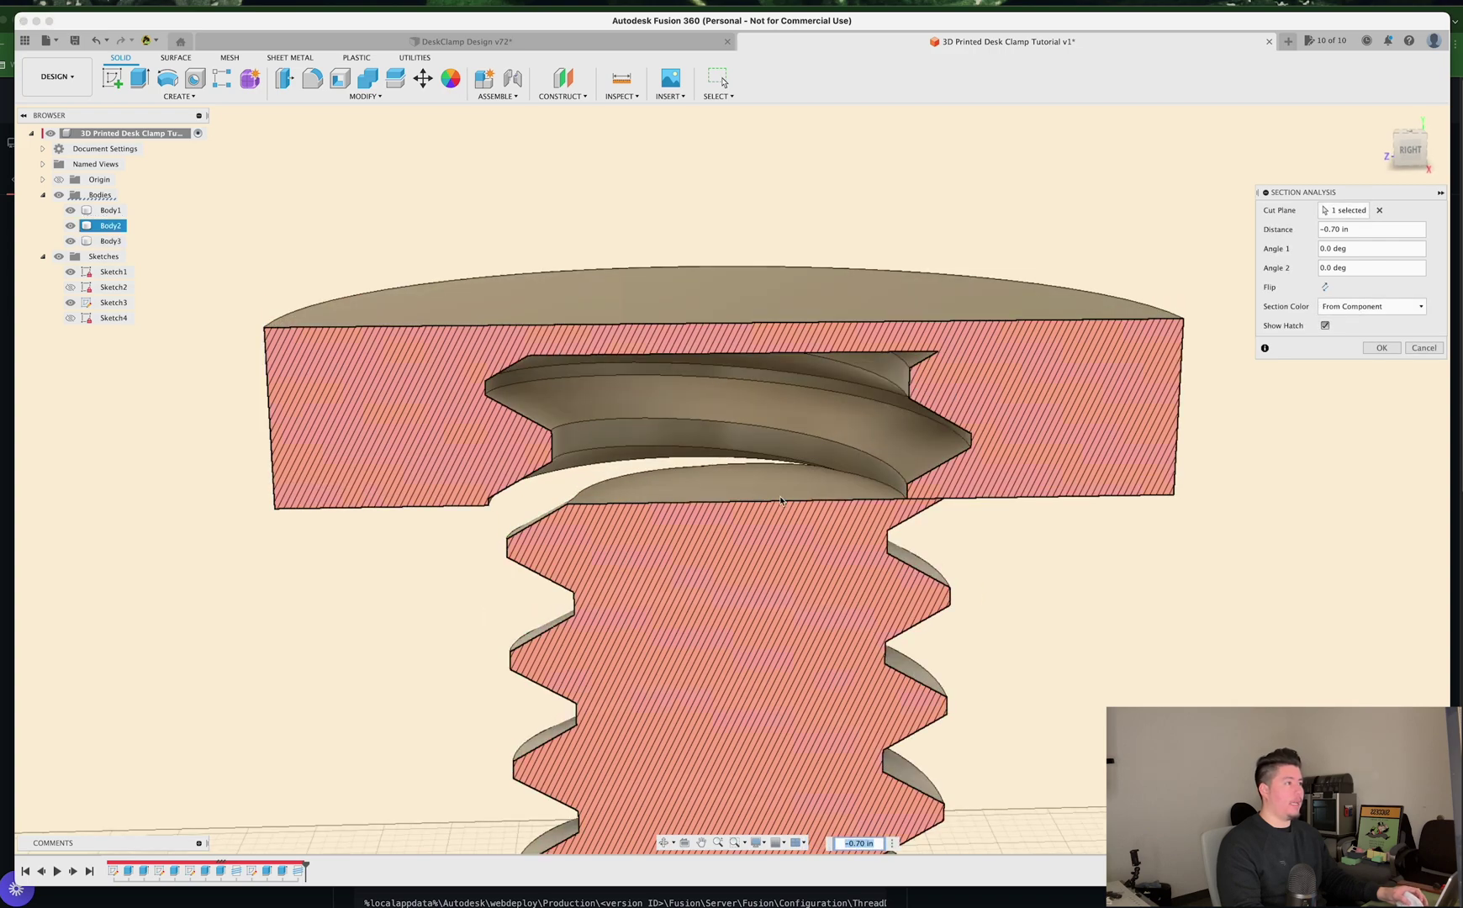
{"action": "key", "text": "Escape"}
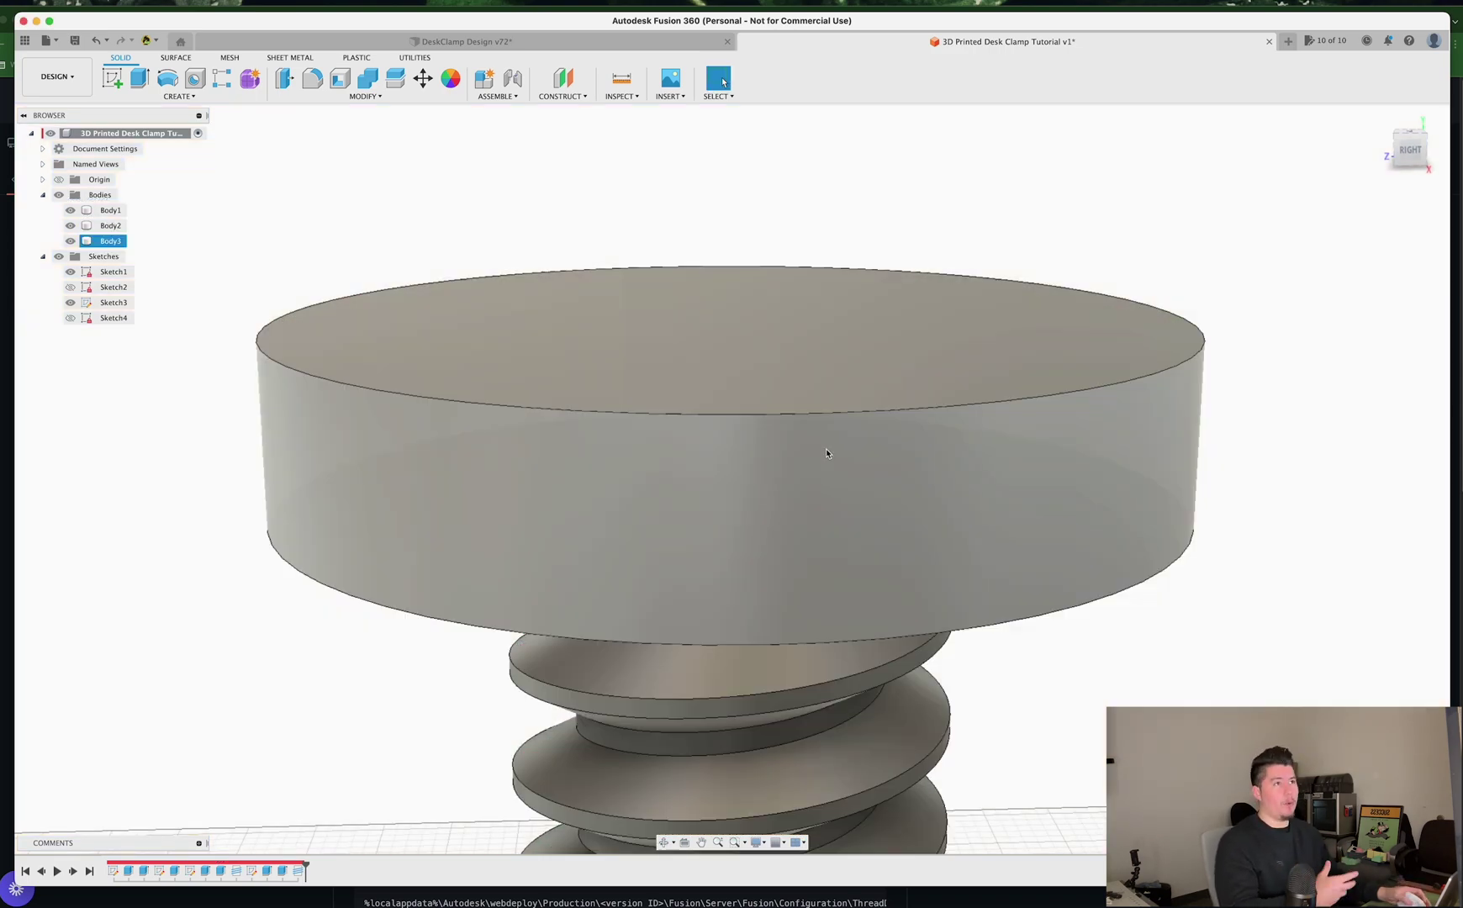
Step: Review the thread settings of the bolt's thread feature and the cap's thread feature, cancelling each without changes
{"action": "scroll", "coordinate": [756, 458], "scroll_direction": "down", "scroll_amount": 5}
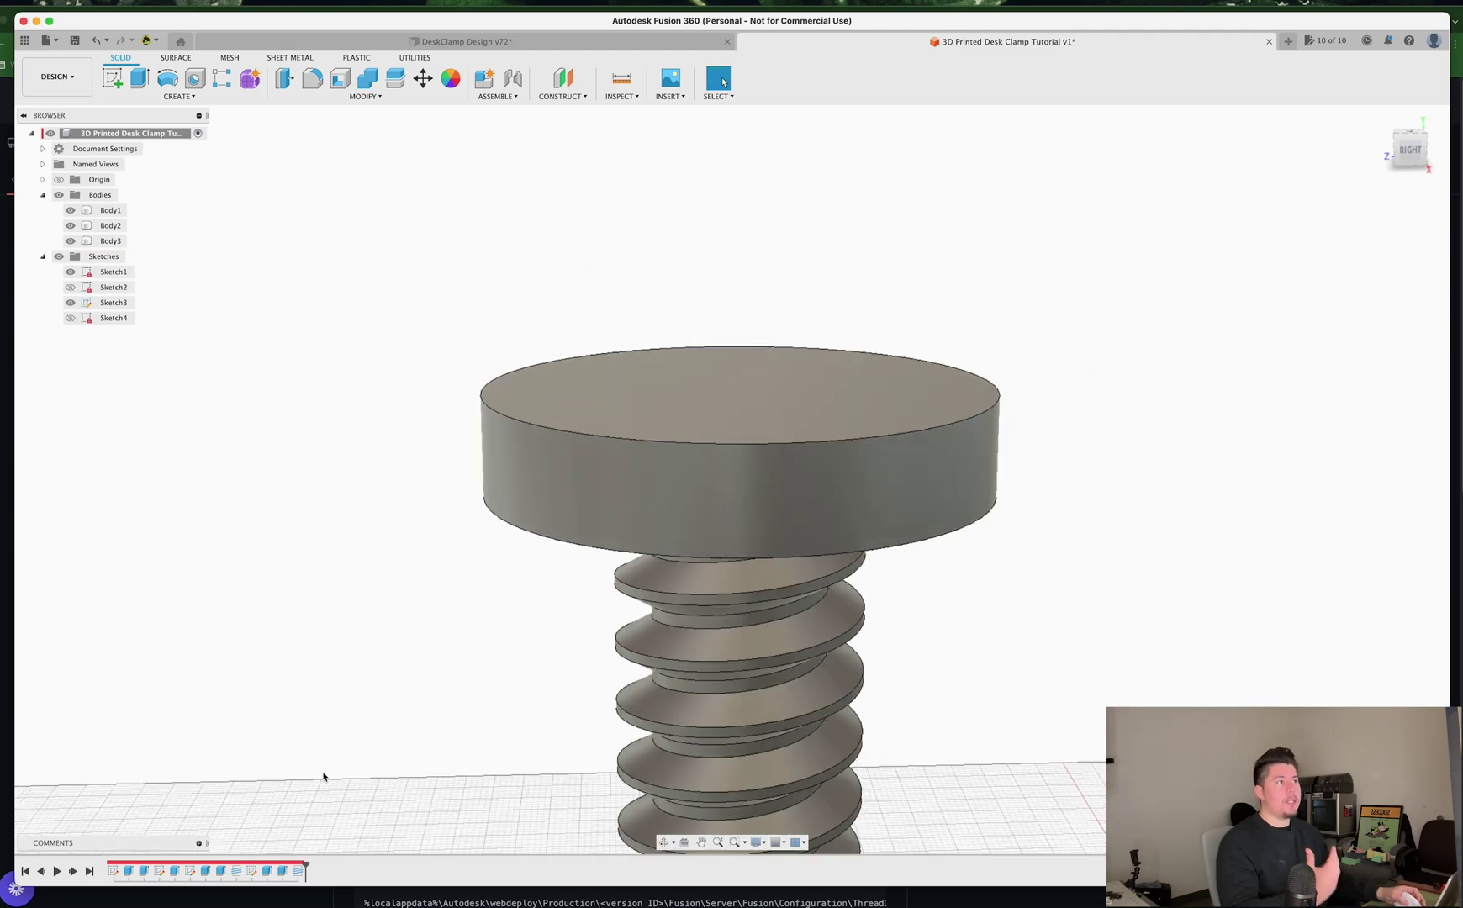
{"action": "double_click", "coordinate": [233, 875]}
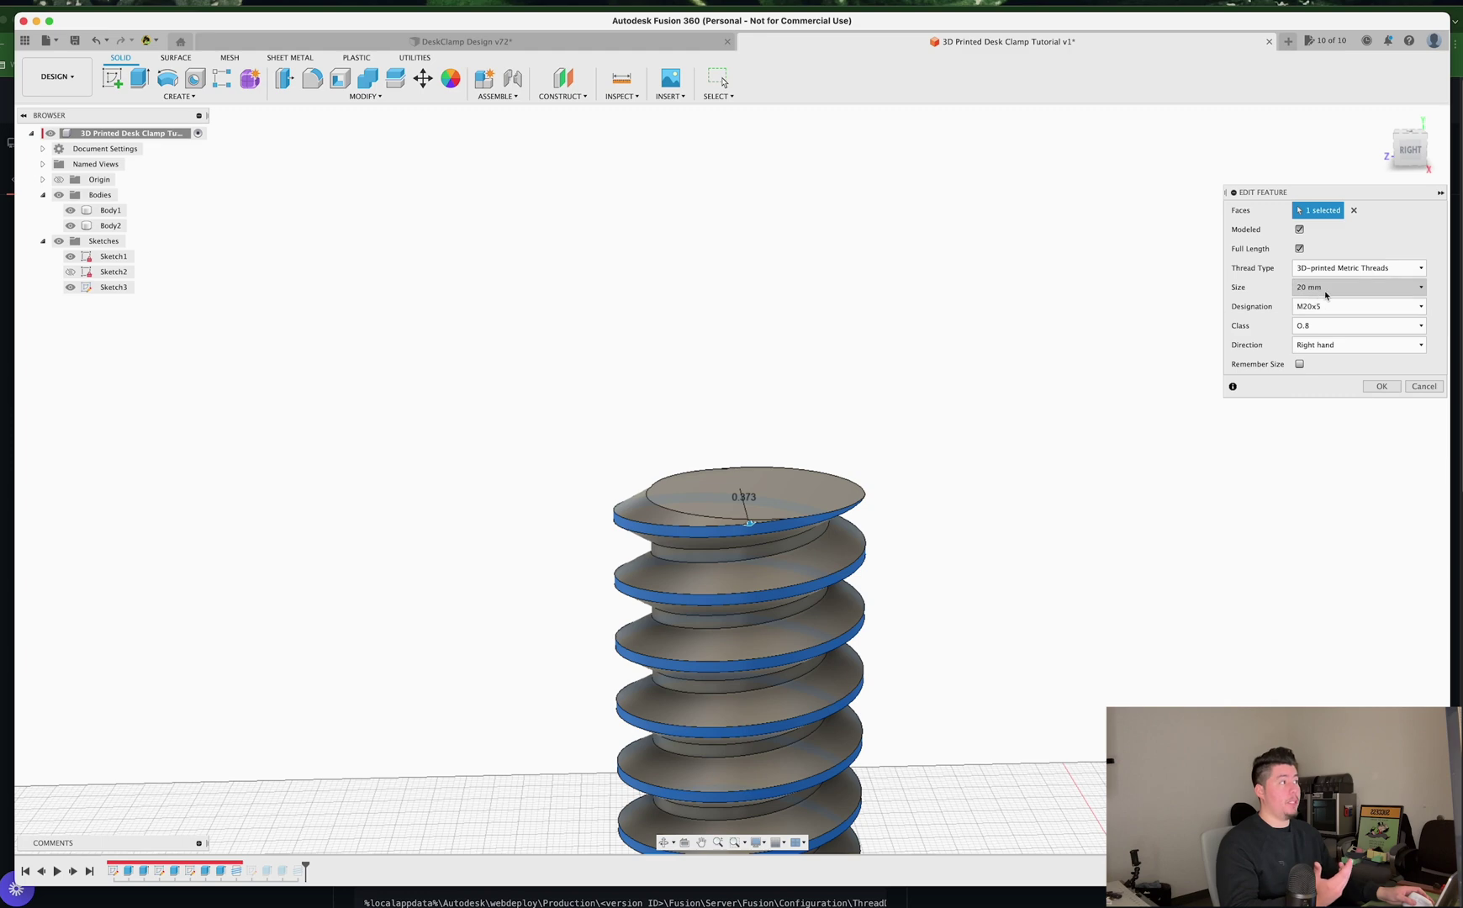
{"action": "left_click", "coordinate": [1424, 386]}
{"action": "double_click", "coordinate": [298, 871]}
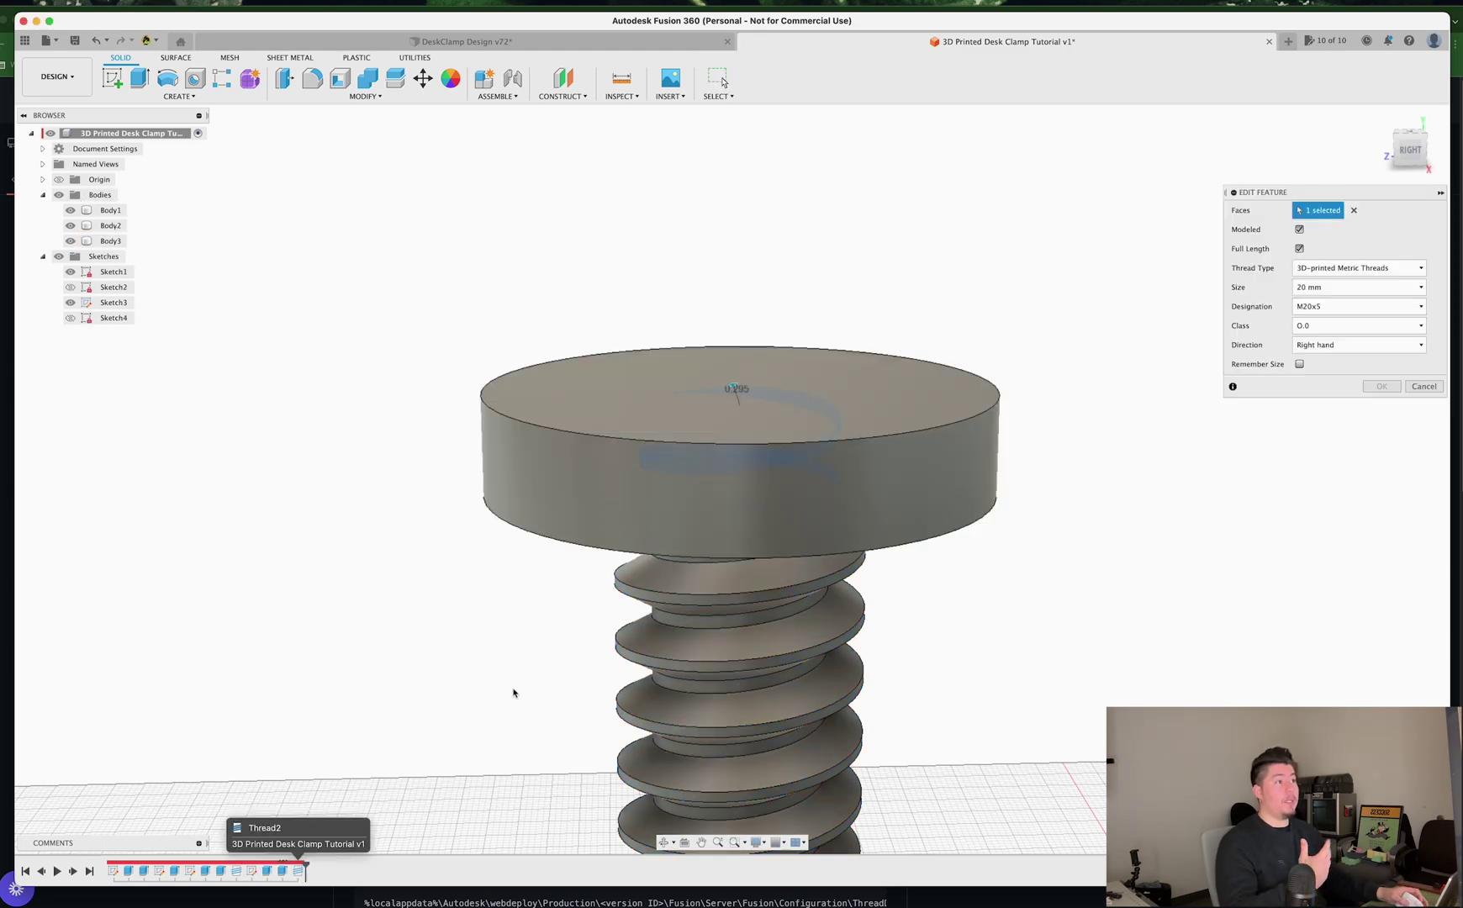
{"action": "left_click", "coordinate": [1424, 386]}
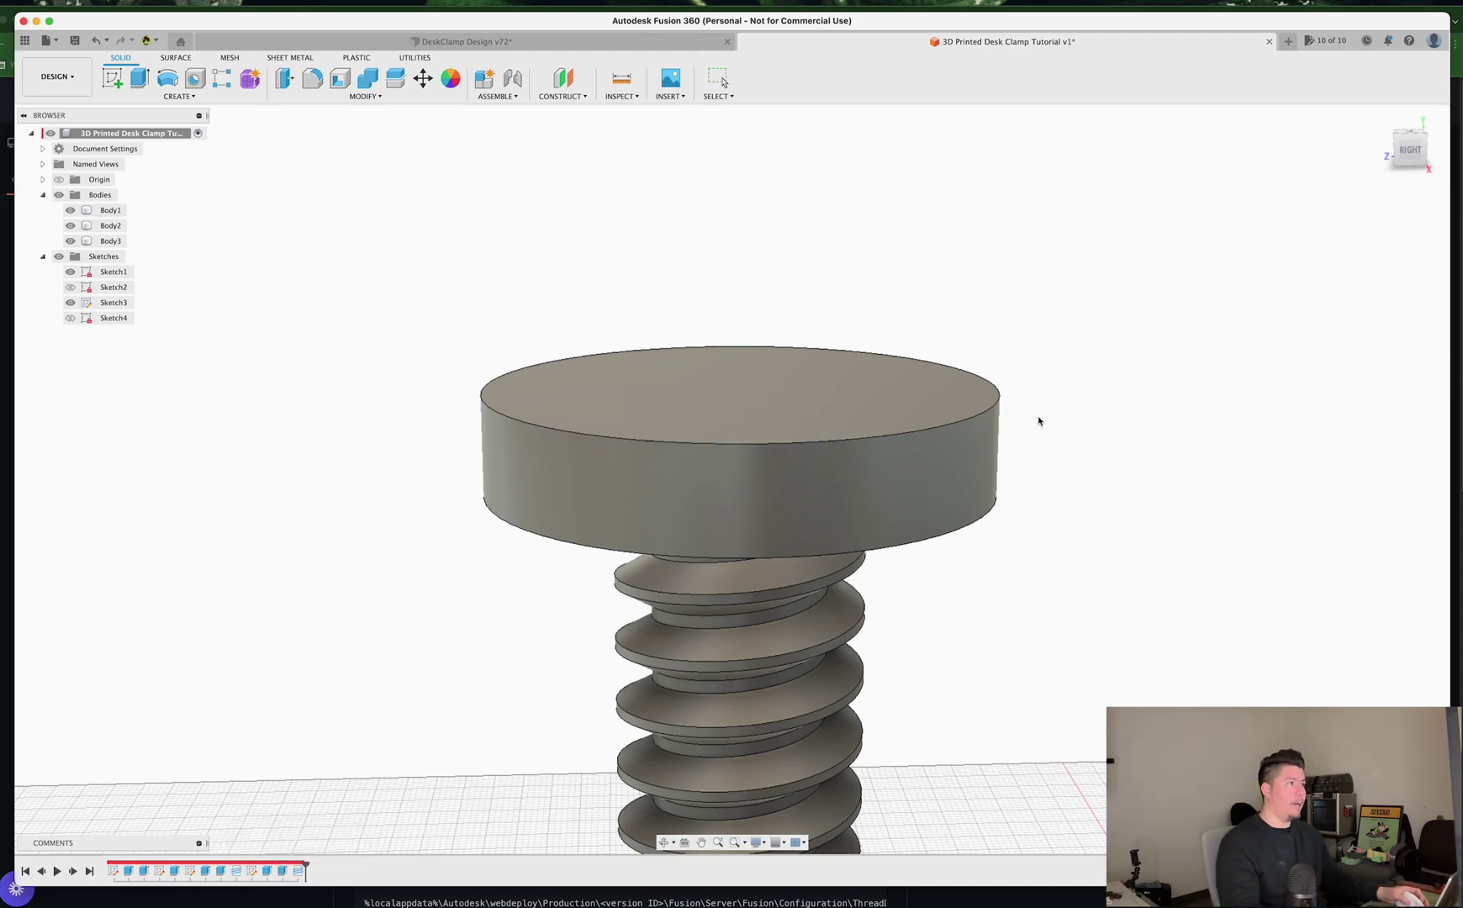
{"action": "scroll", "coordinate": [932, 446], "scroll_direction": "down", "scroll_amount": 5}
{"action": "scroll", "coordinate": [754, 425], "scroll_direction": "down", "scroll_amount": 5}
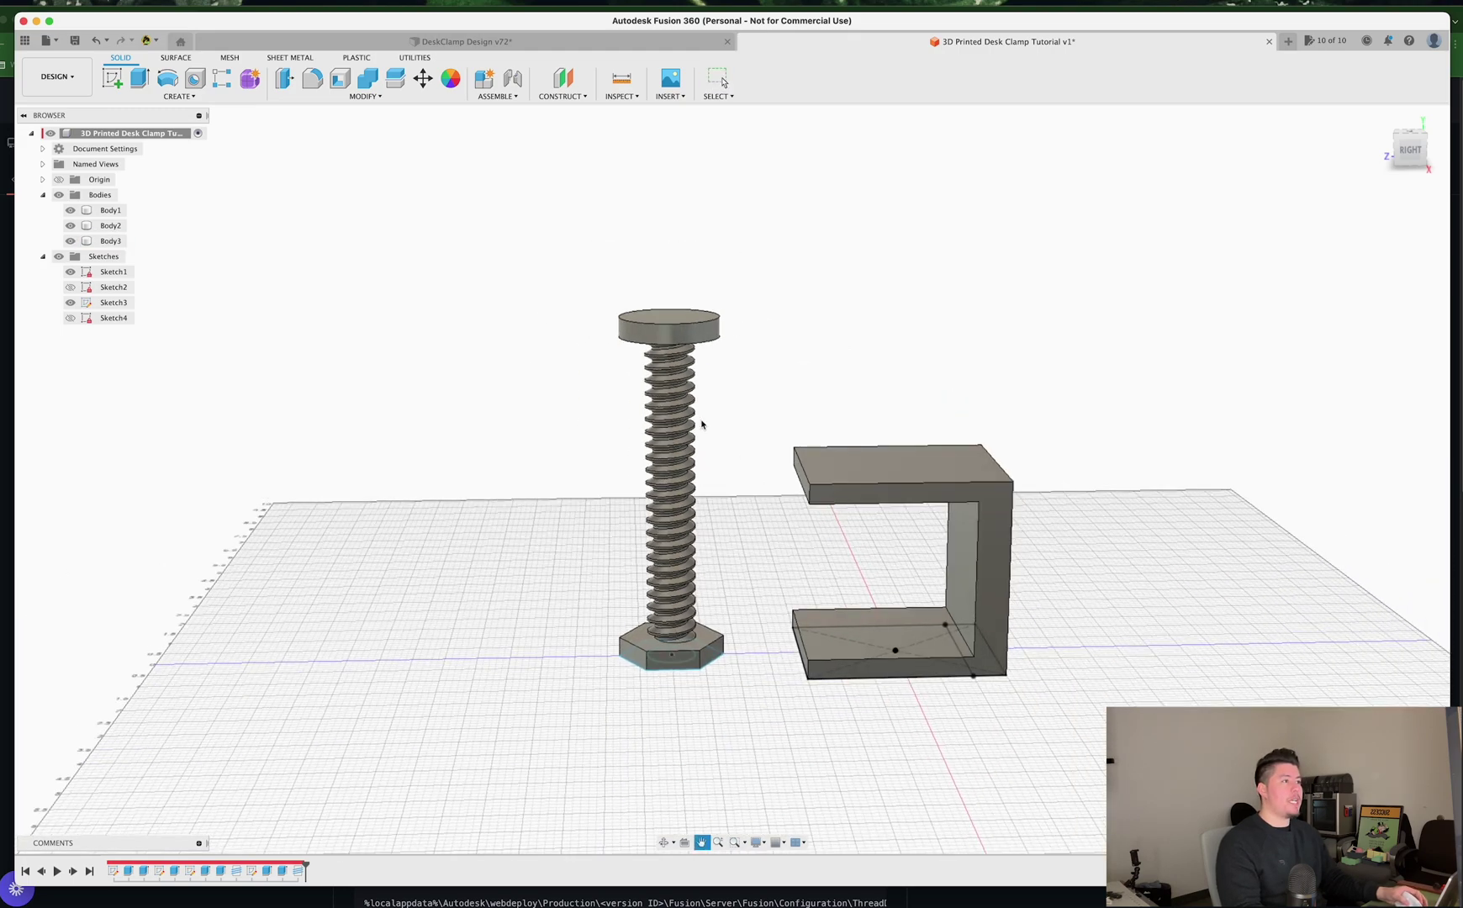
{"action": "scroll", "coordinate": [713, 473], "scroll_direction": "up", "scroll_amount": 8}
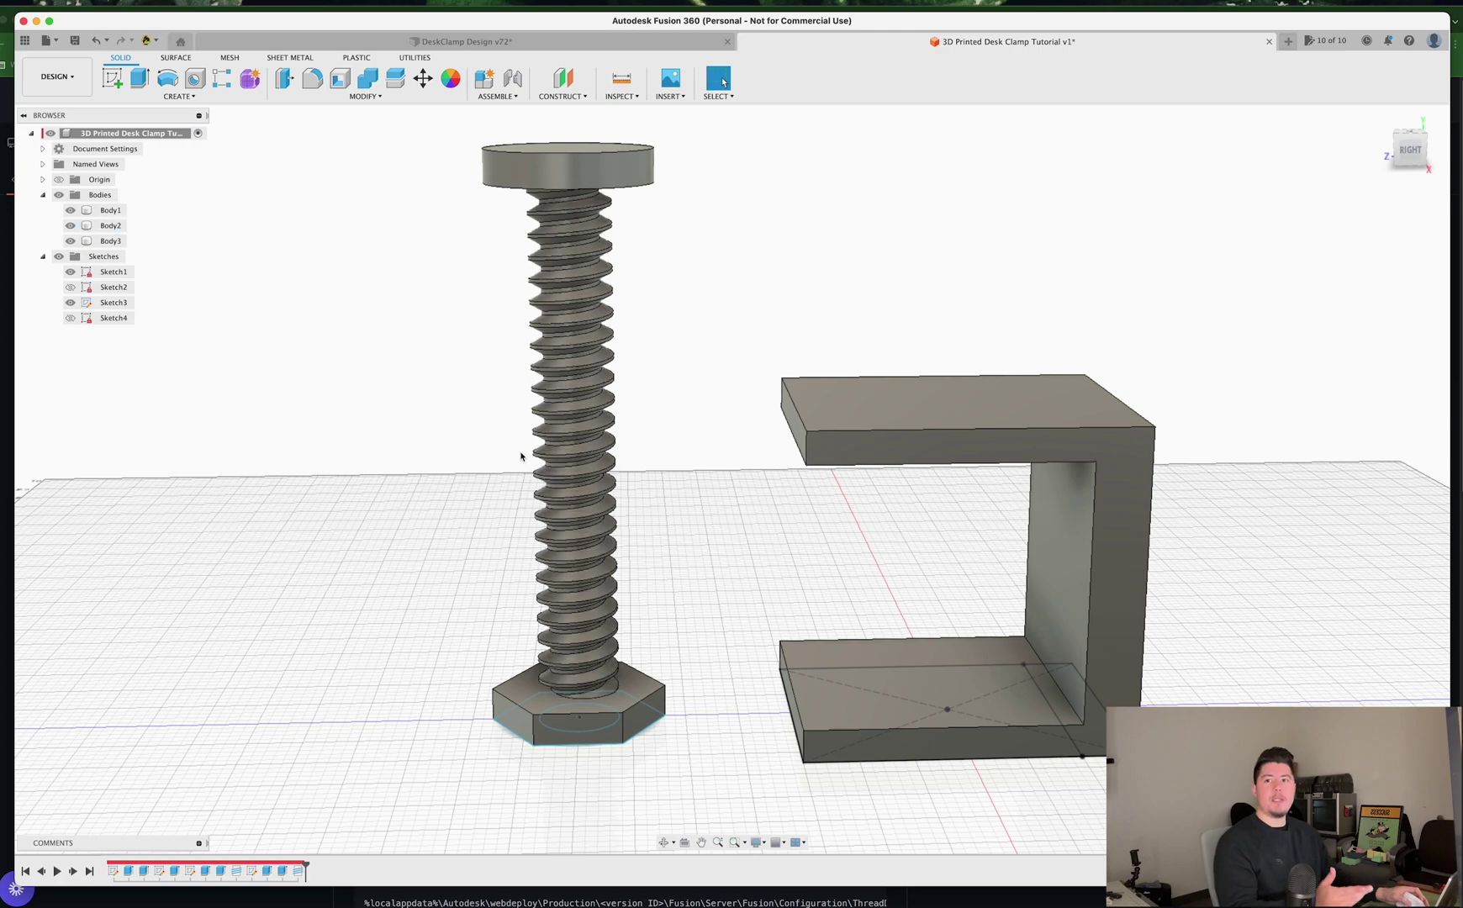
{"action": "left_click", "coordinate": [551, 491]}
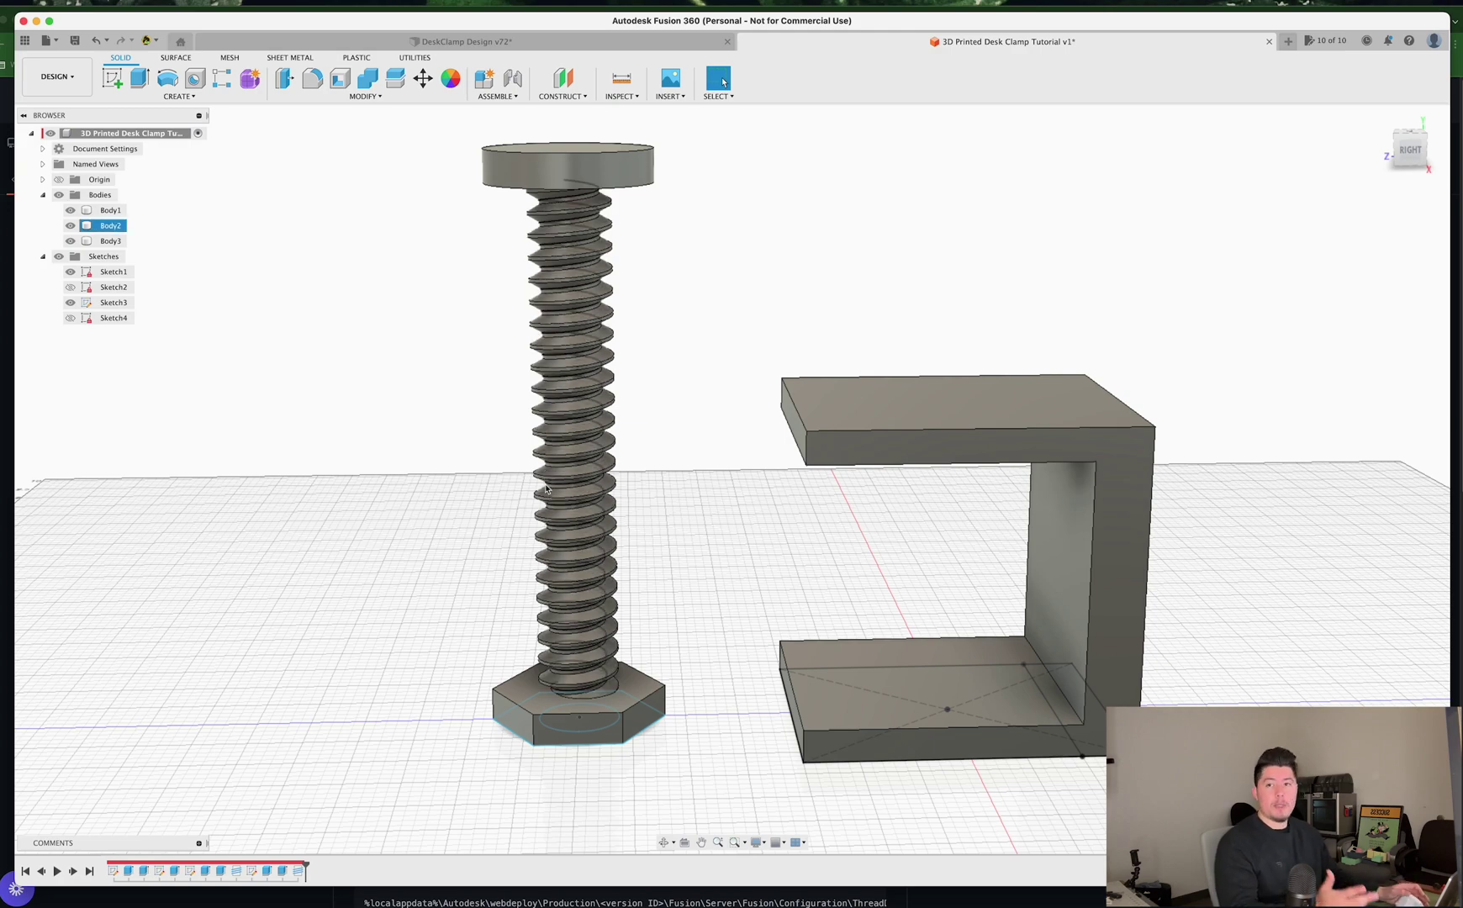
{"action": "left_click", "coordinate": [698, 527]}
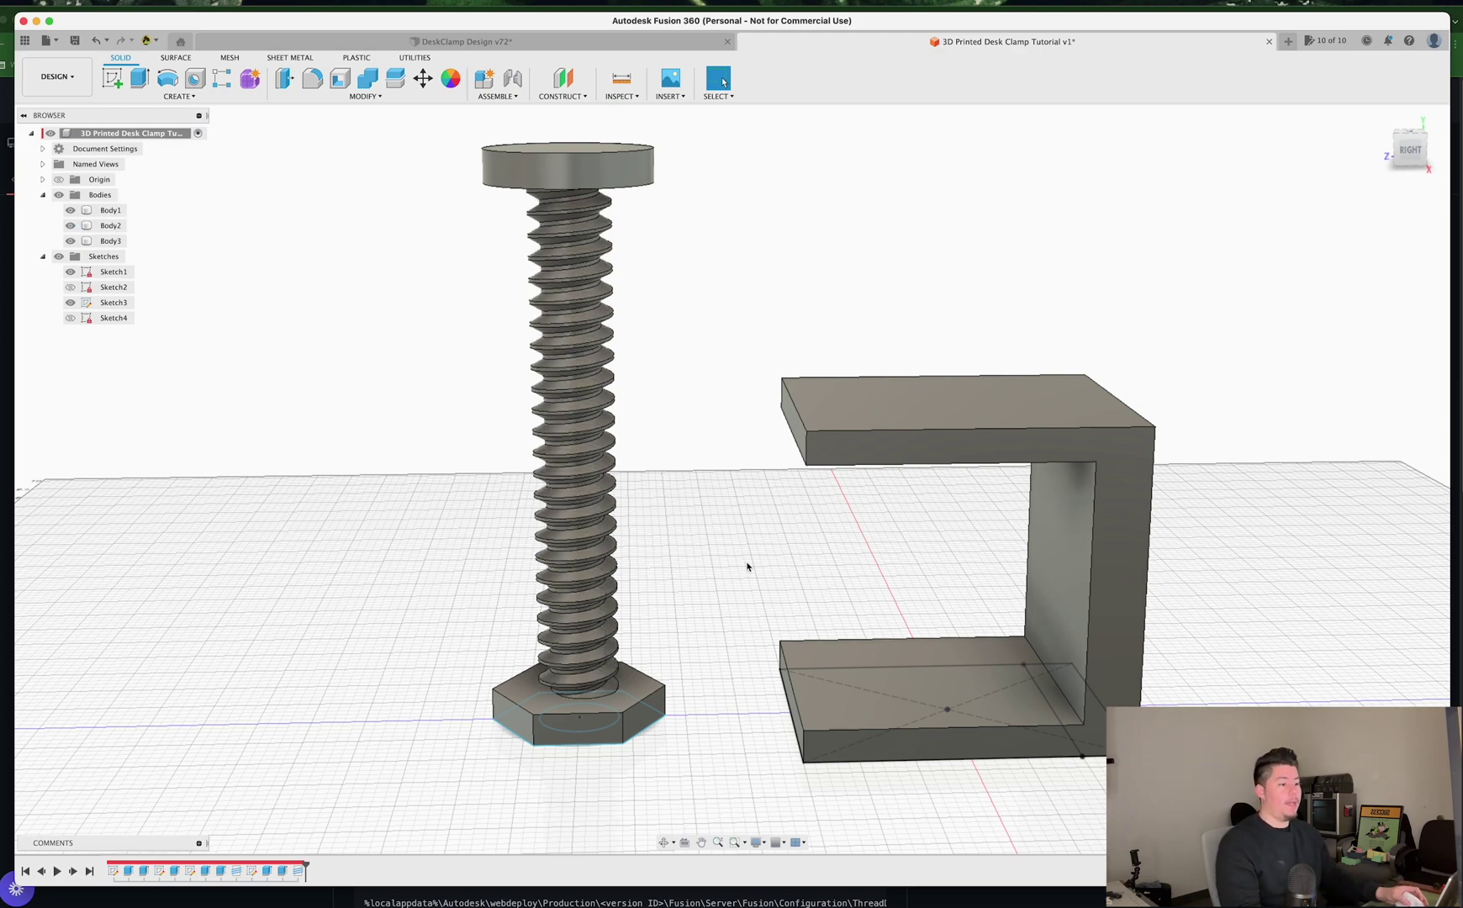
Step: Hide Sketch1 and Sketch3 so only the clamp, bolt and cap bodies remain displayed
{"action": "middle_click_drag", "start_coordinate": [846, 592], "coordinate": [799, 467]}
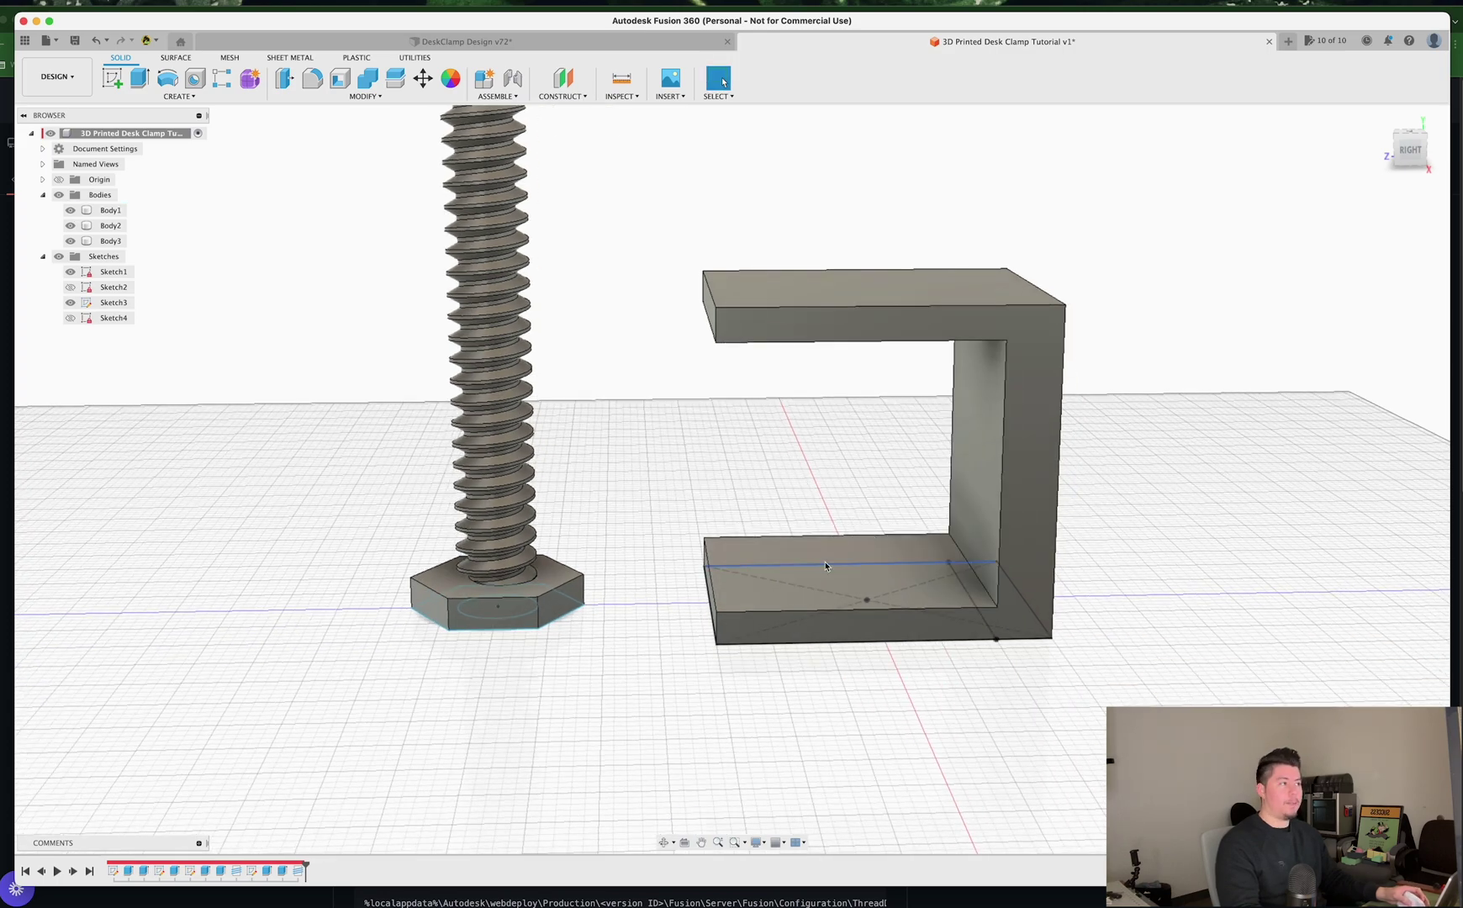
{"action": "middle_click_drag", "start_coordinate": [825, 566], "coordinate": [463, 368], "text": "shift"}
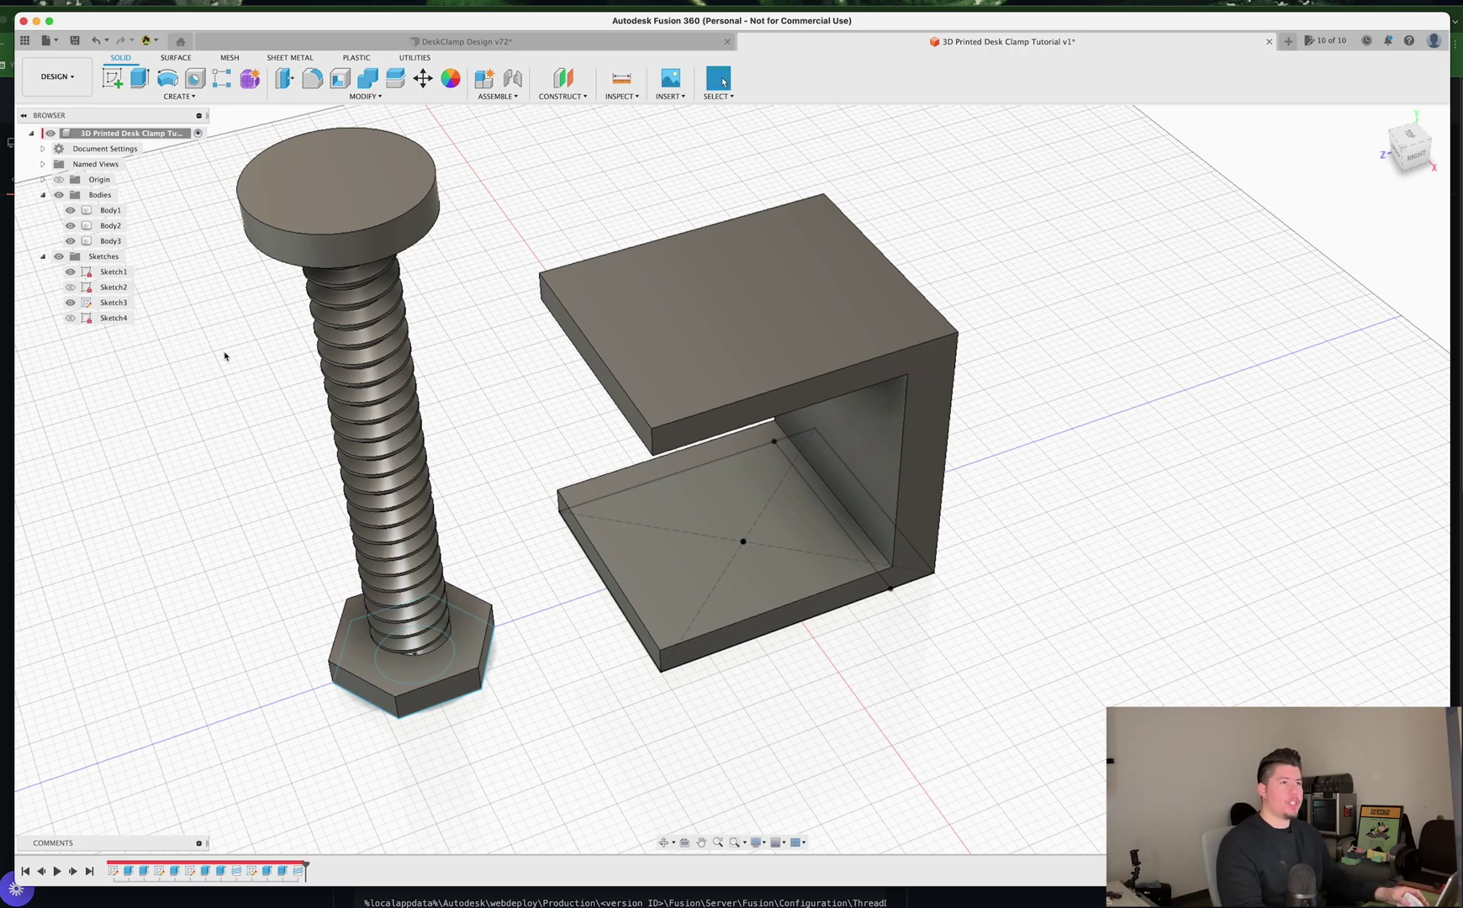
{"action": "left_click", "coordinate": [70, 272]}
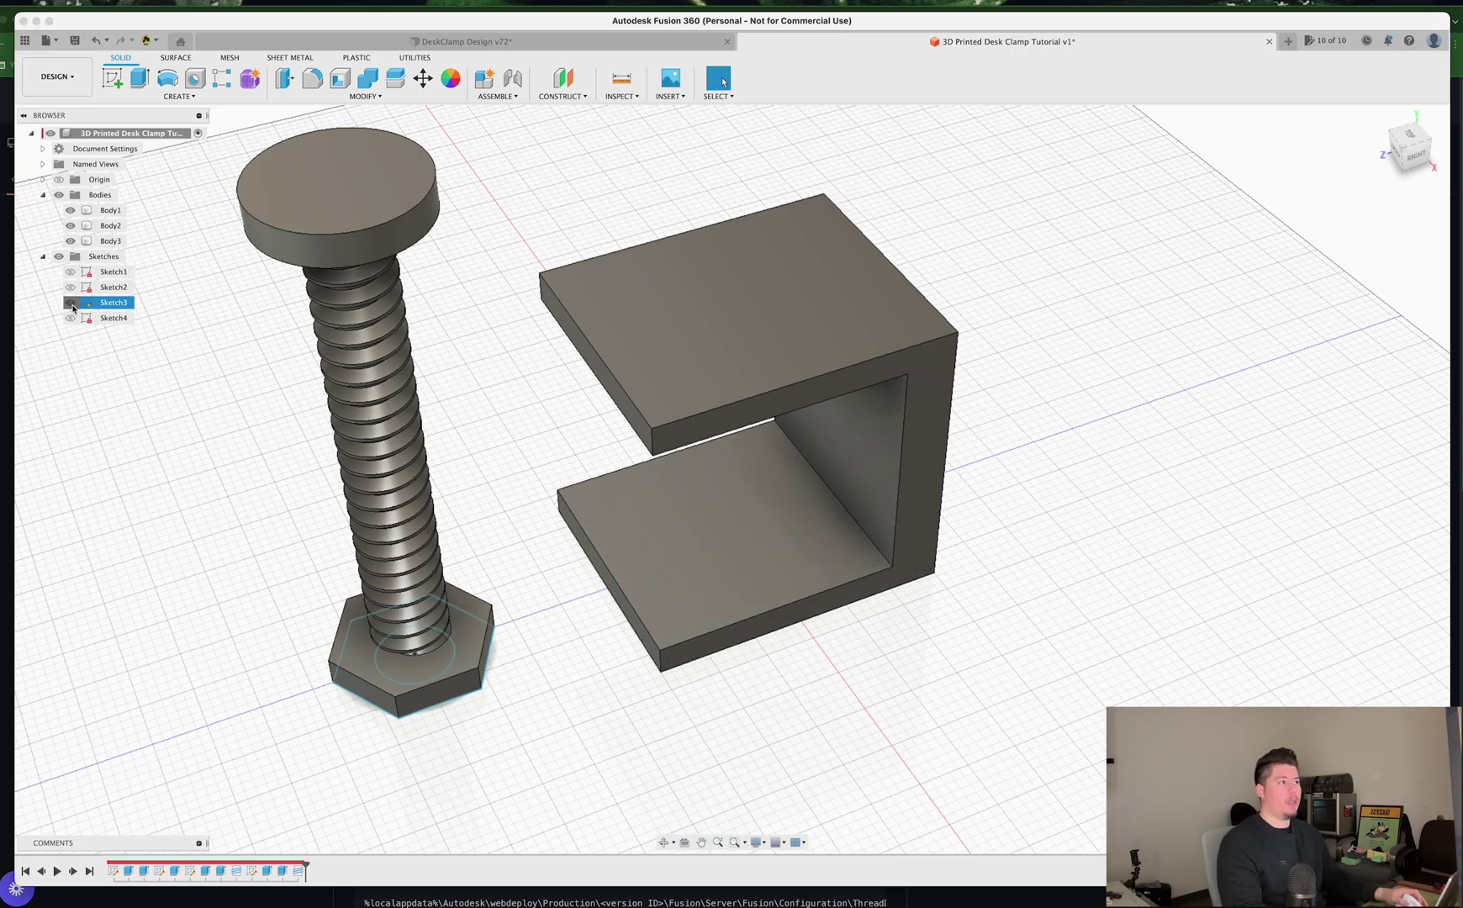
{"action": "left_click", "coordinate": [69, 318]}
Step: Create a section analysis from the clamp's upper face, with the cut plane moved down through the upright to expose the lower arm
{"action": "type", "text": "s"}
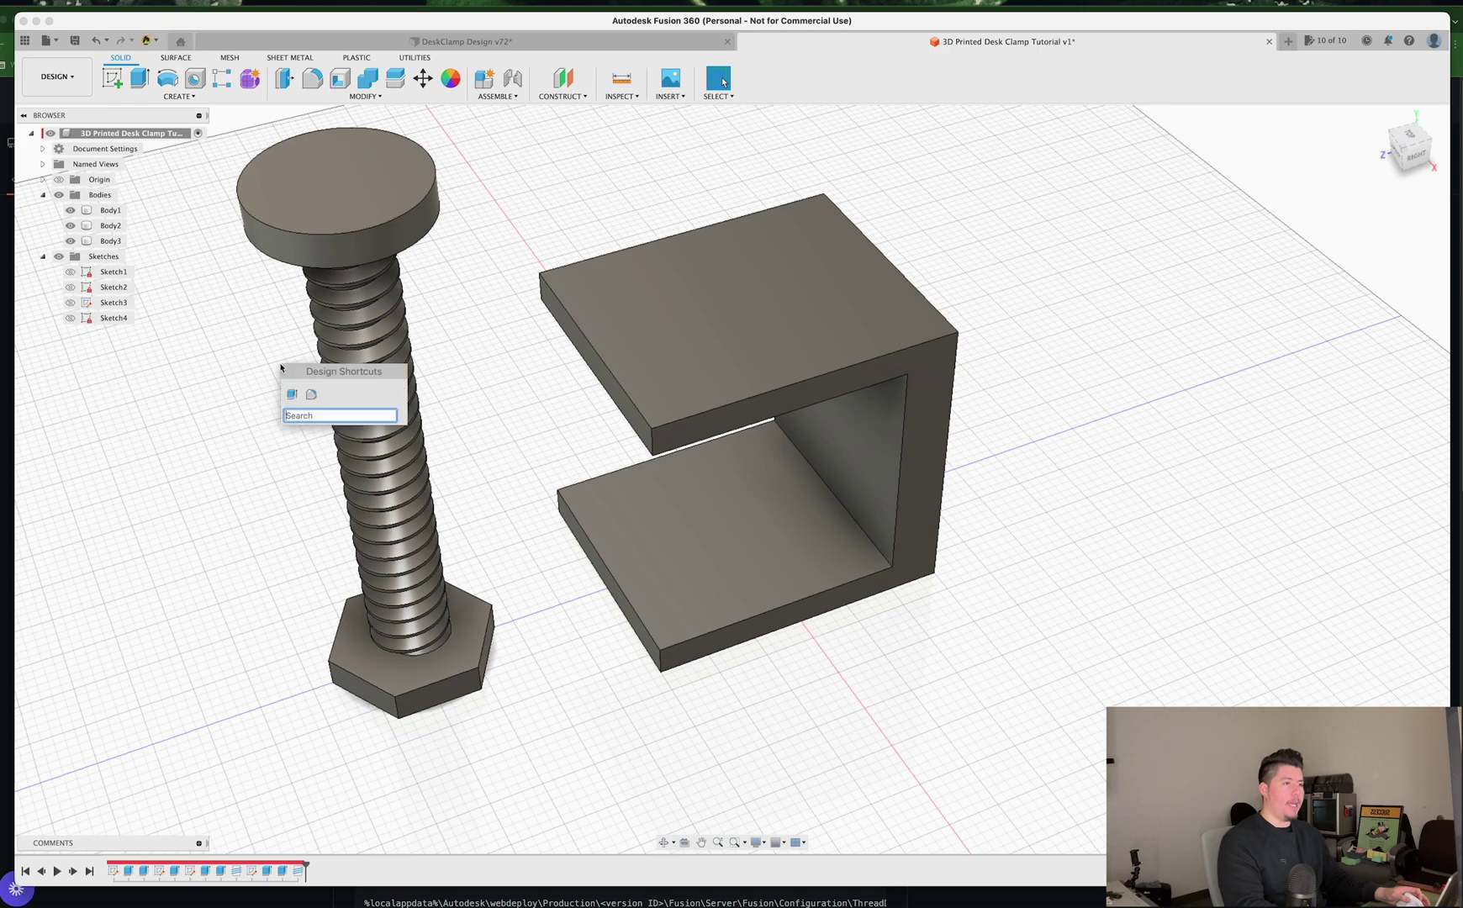
{"action": "type", "text": "SEC"}
{"action": "left_click", "coordinate": [331, 436]}
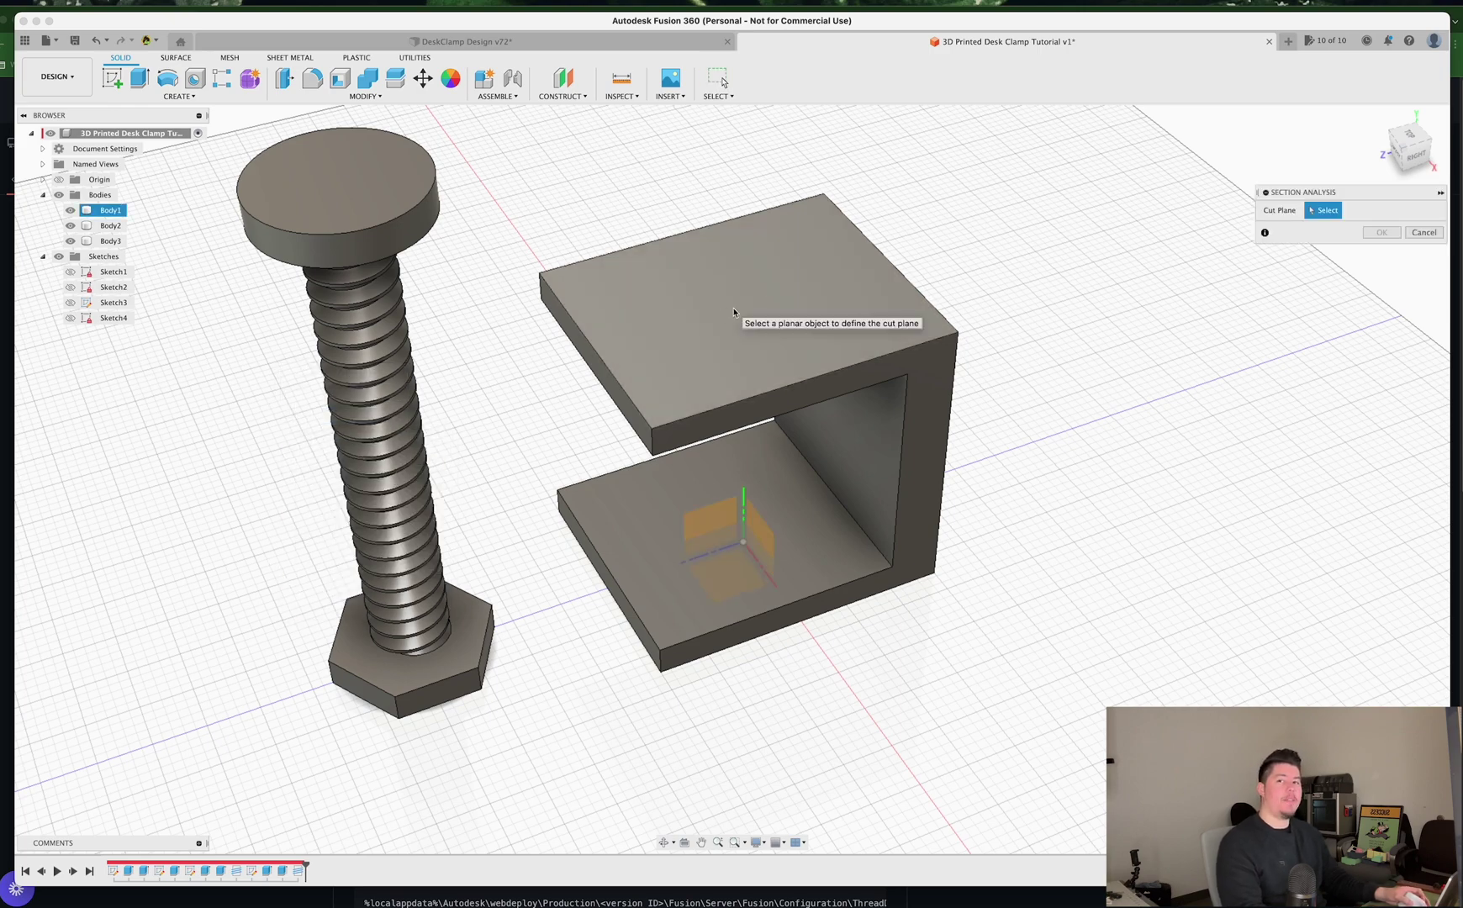
{"action": "left_click", "coordinate": [733, 309]}
{"action": "left_click_drag", "start_coordinate": [738, 282], "coordinate": [743, 389]}
{"action": "key", "text": "Return"}
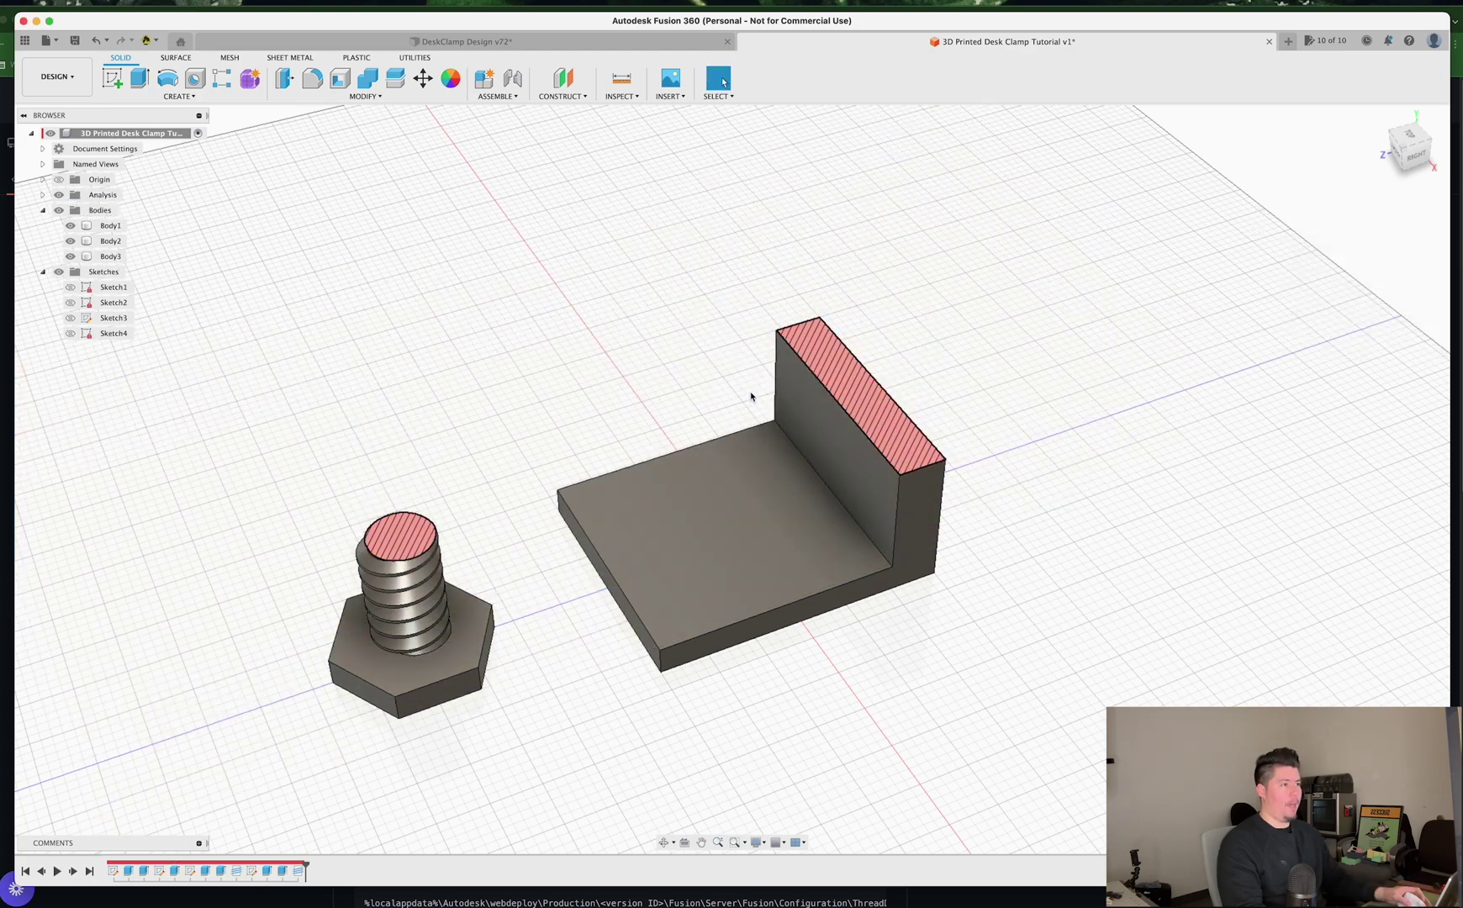
Step: Sketch a 0.75 in diameter circle on the inner face of the clamp's lower arm, centred on the sketch axis between the origin and the open end
{"action": "key", "text": "F6"}
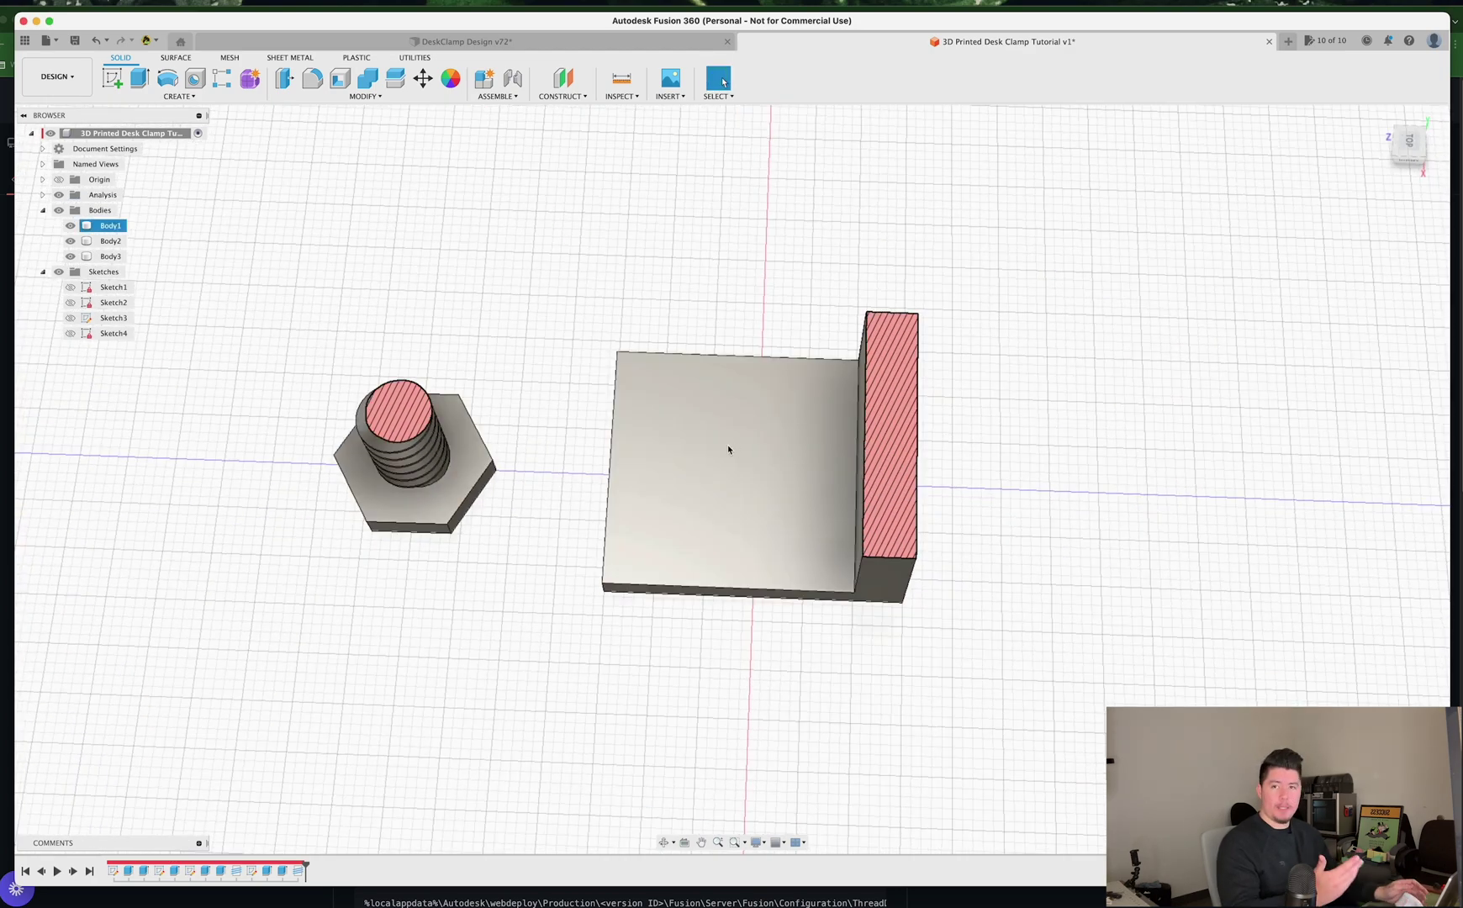
{"action": "left_click", "coordinate": [1409, 144]}
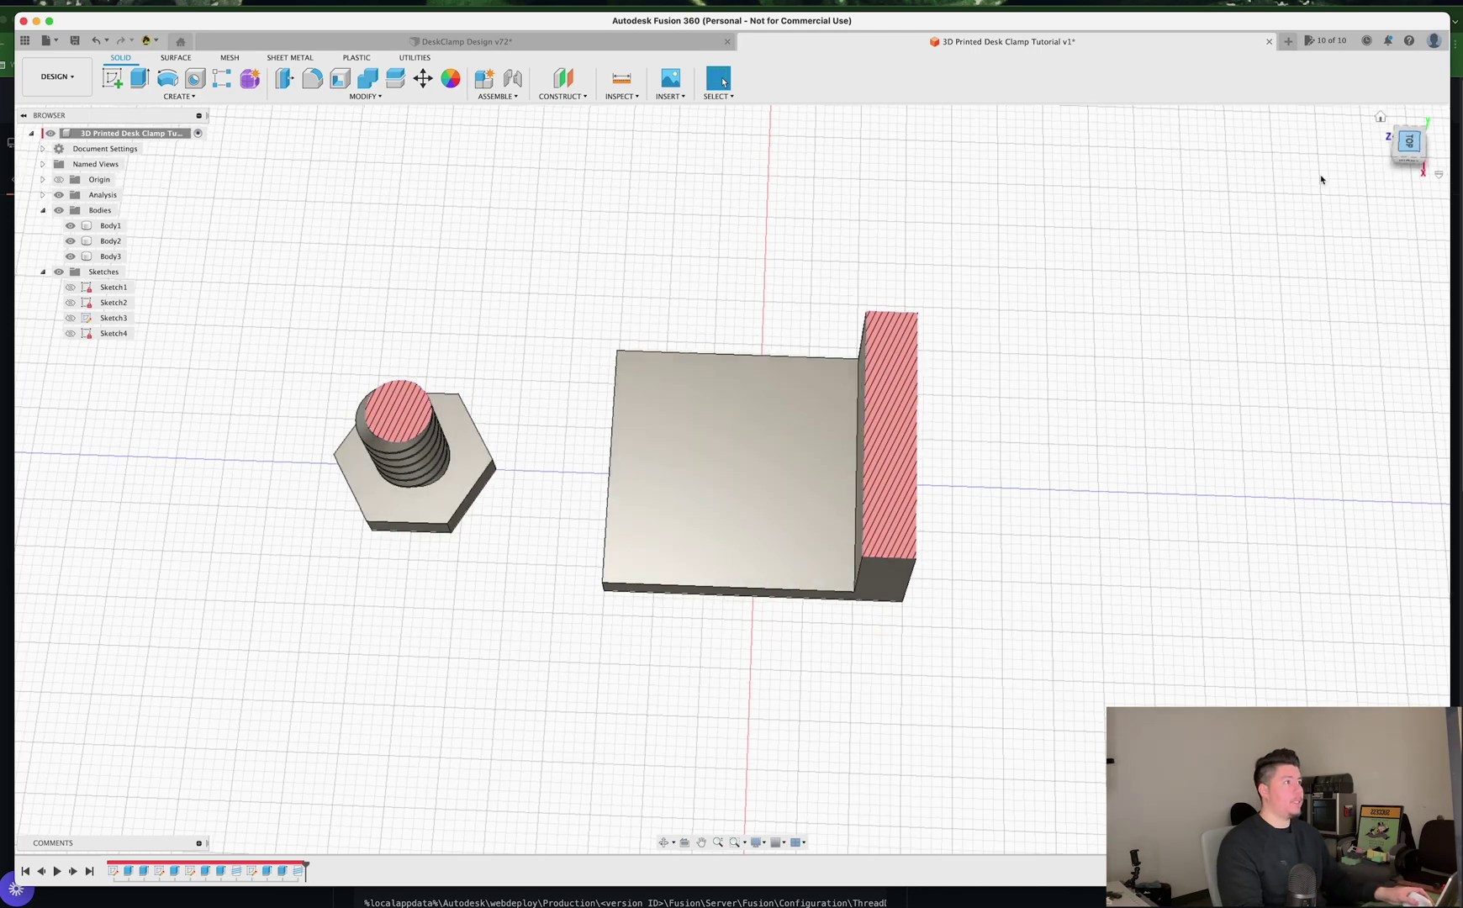
{"action": "scroll", "coordinate": [744, 438], "scroll_direction": "up", "scroll_amount": 3}
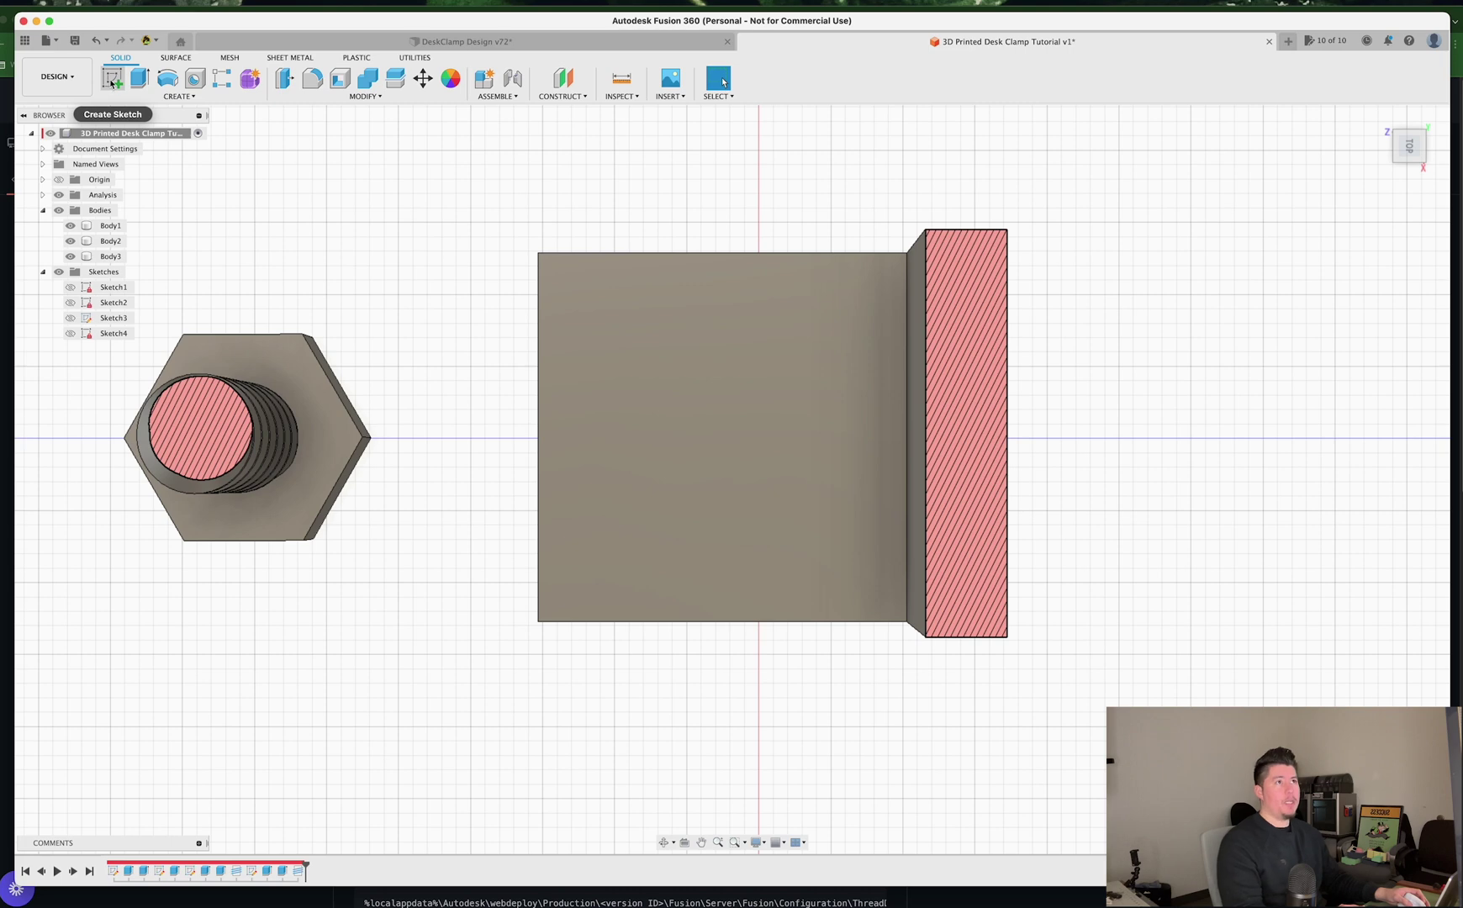
{"action": "left_click", "coordinate": [111, 81]}
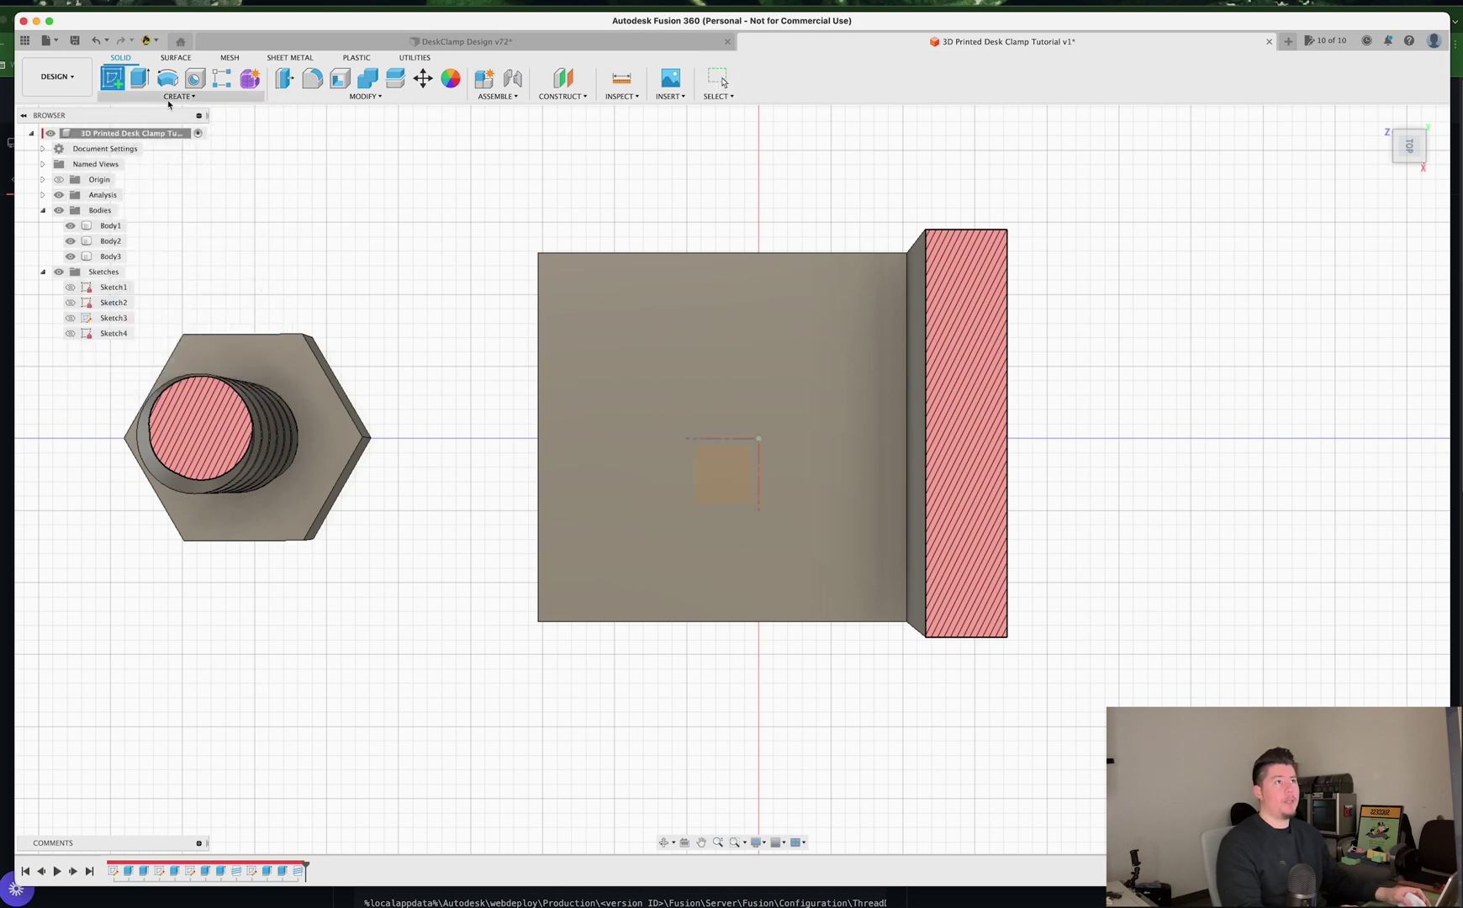
{"action": "left_click", "coordinate": [648, 383]}
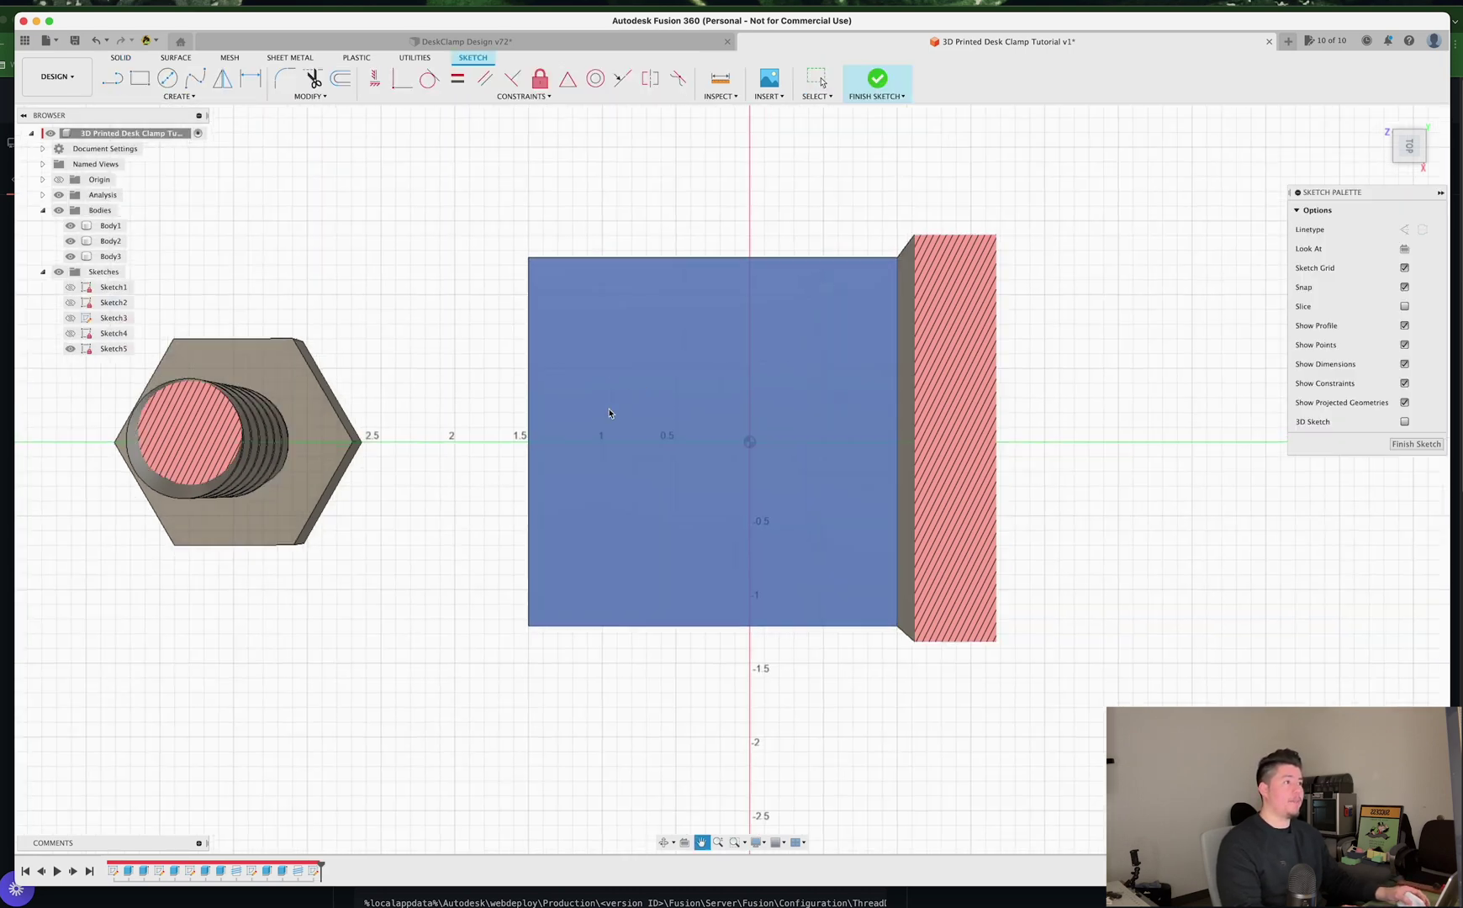
{"action": "left_click", "coordinate": [169, 80]}
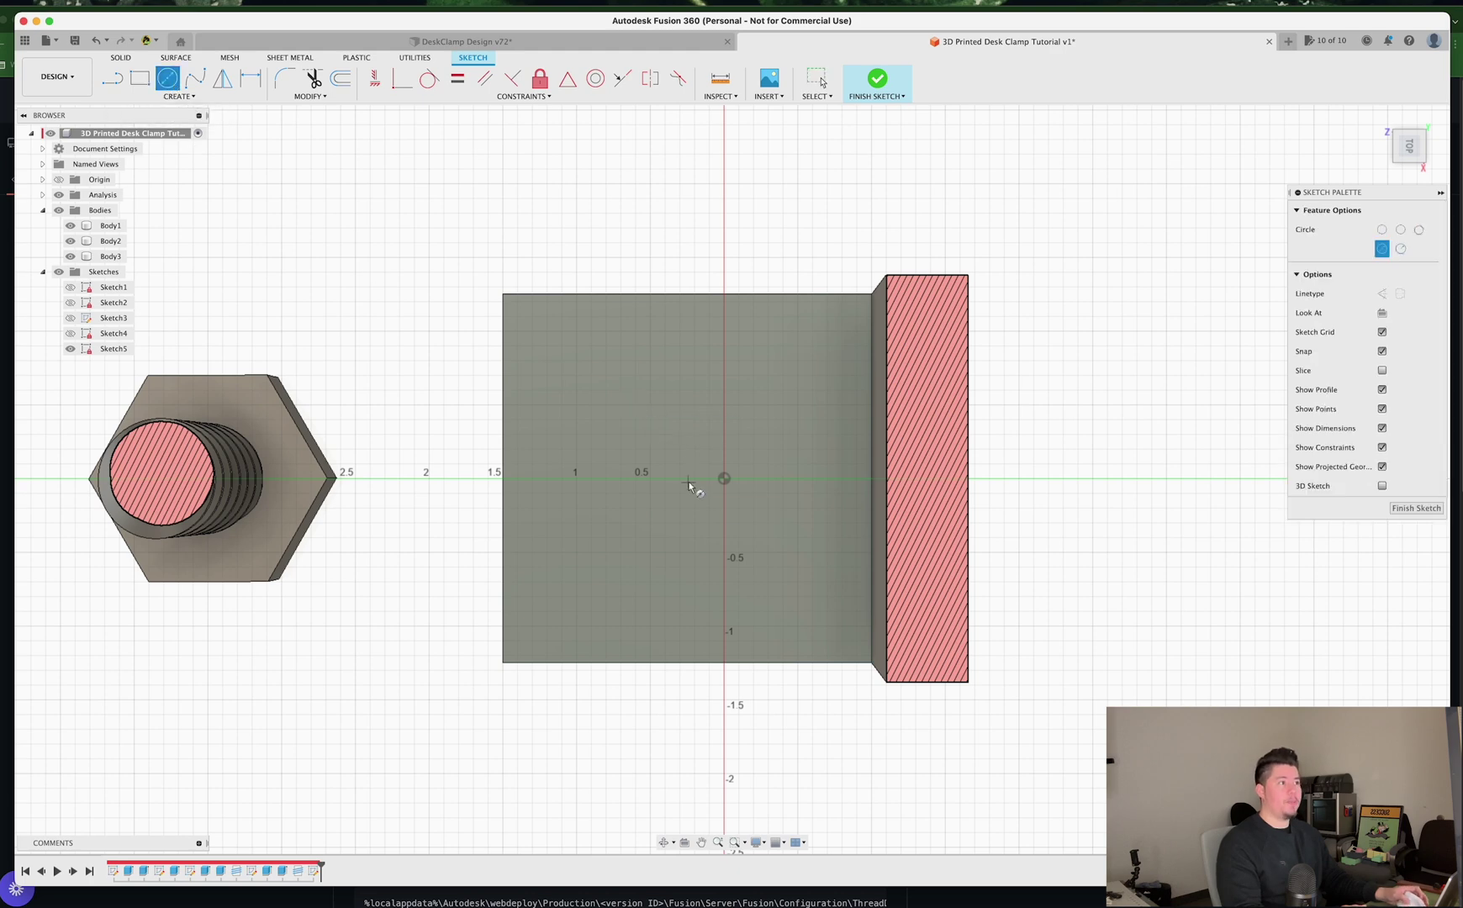
{"action": "scroll", "coordinate": [699, 481], "scroll_direction": "up", "scroll_amount": 5}
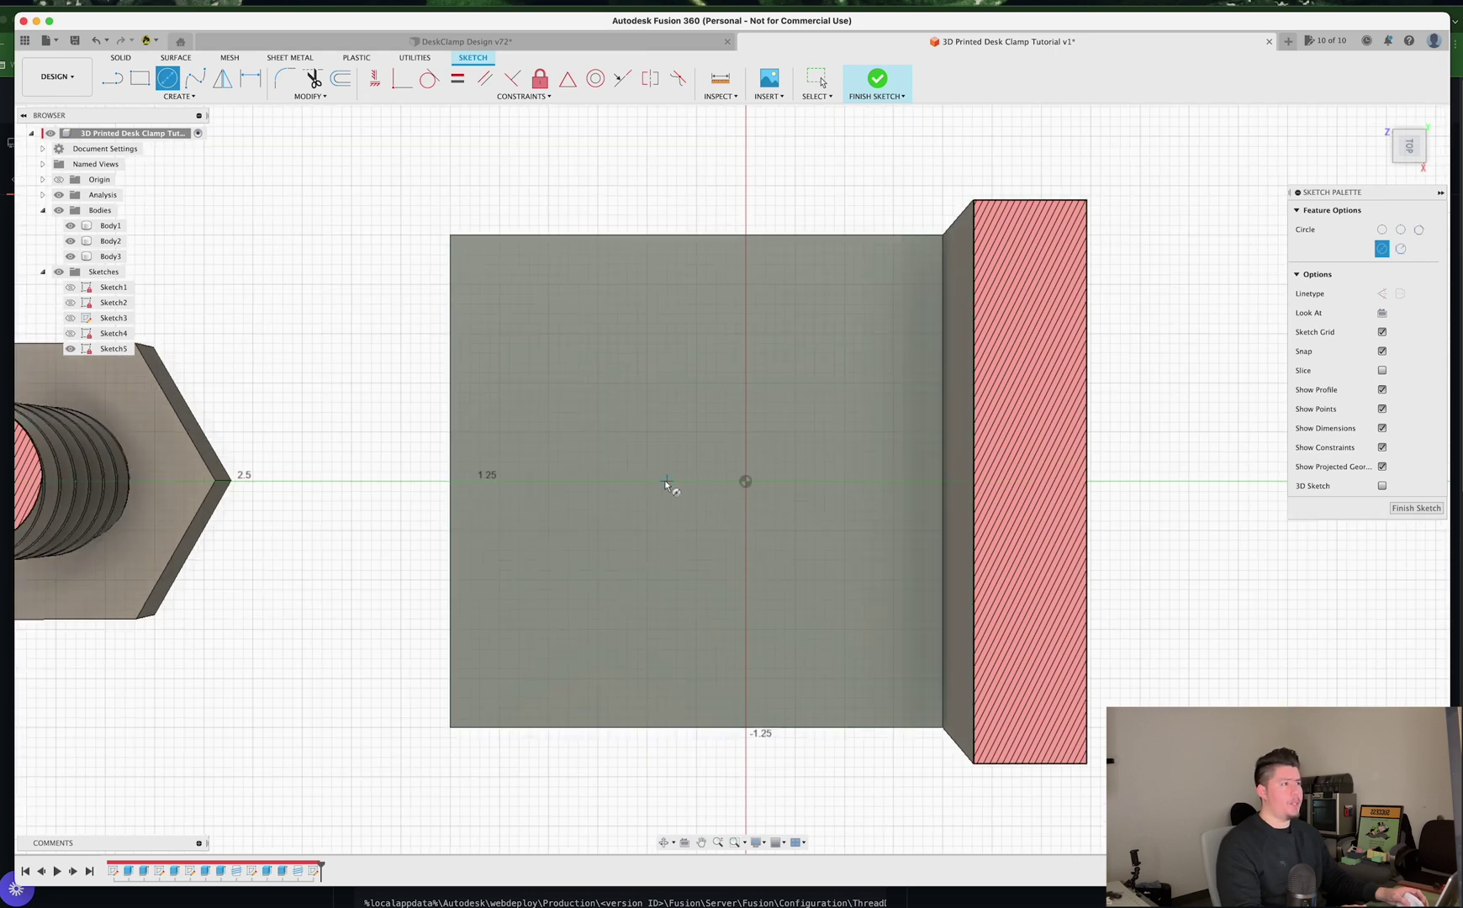
{"action": "middle_click_drag", "start_coordinate": [666, 484], "coordinate": [712, 483]}
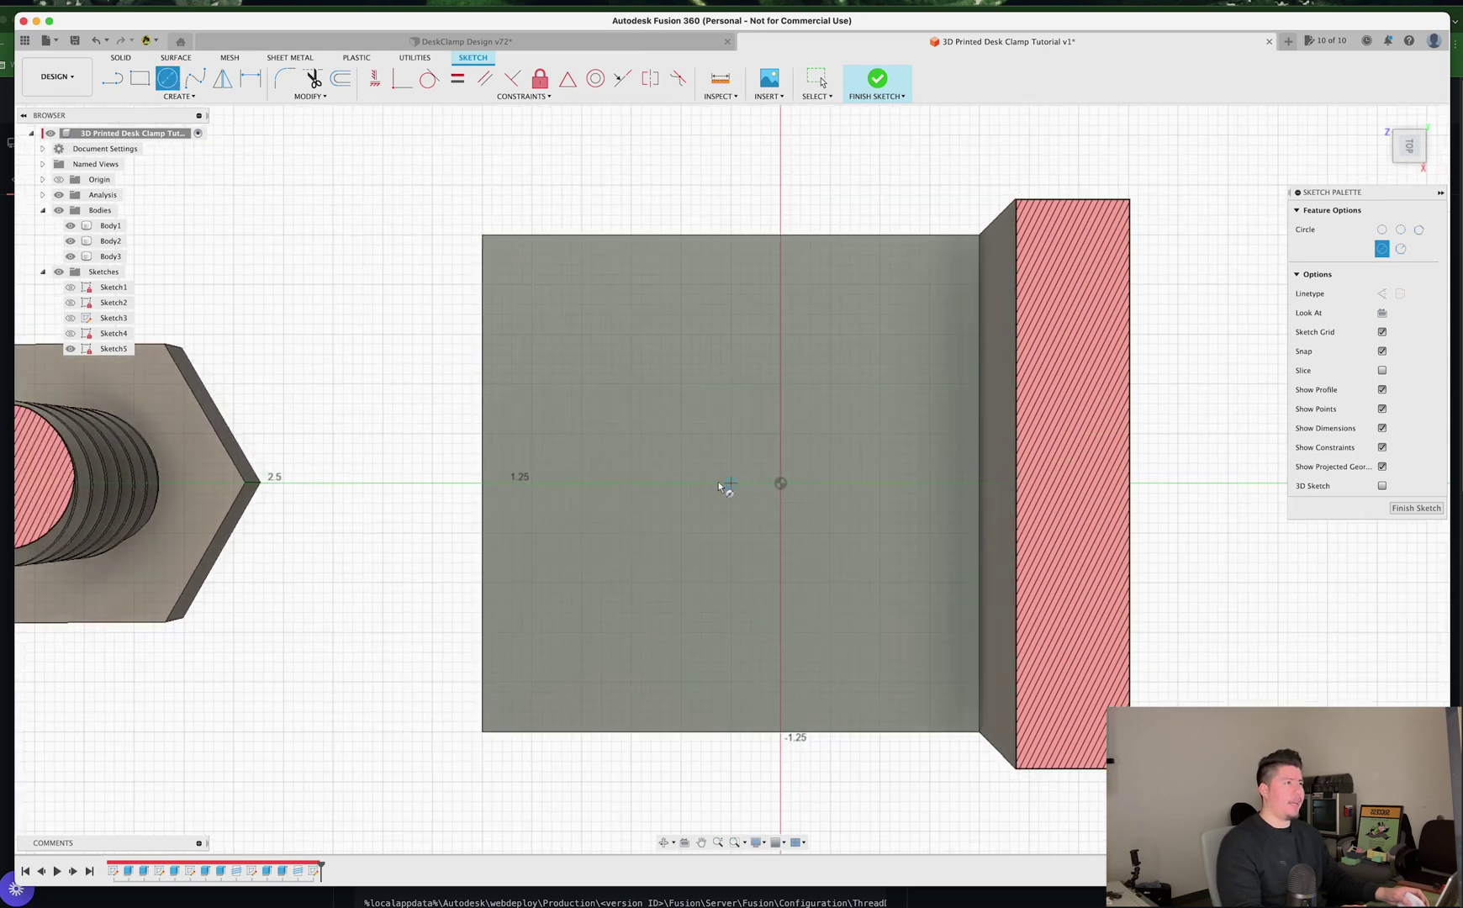
{"action": "left_click", "coordinate": [711, 484]}
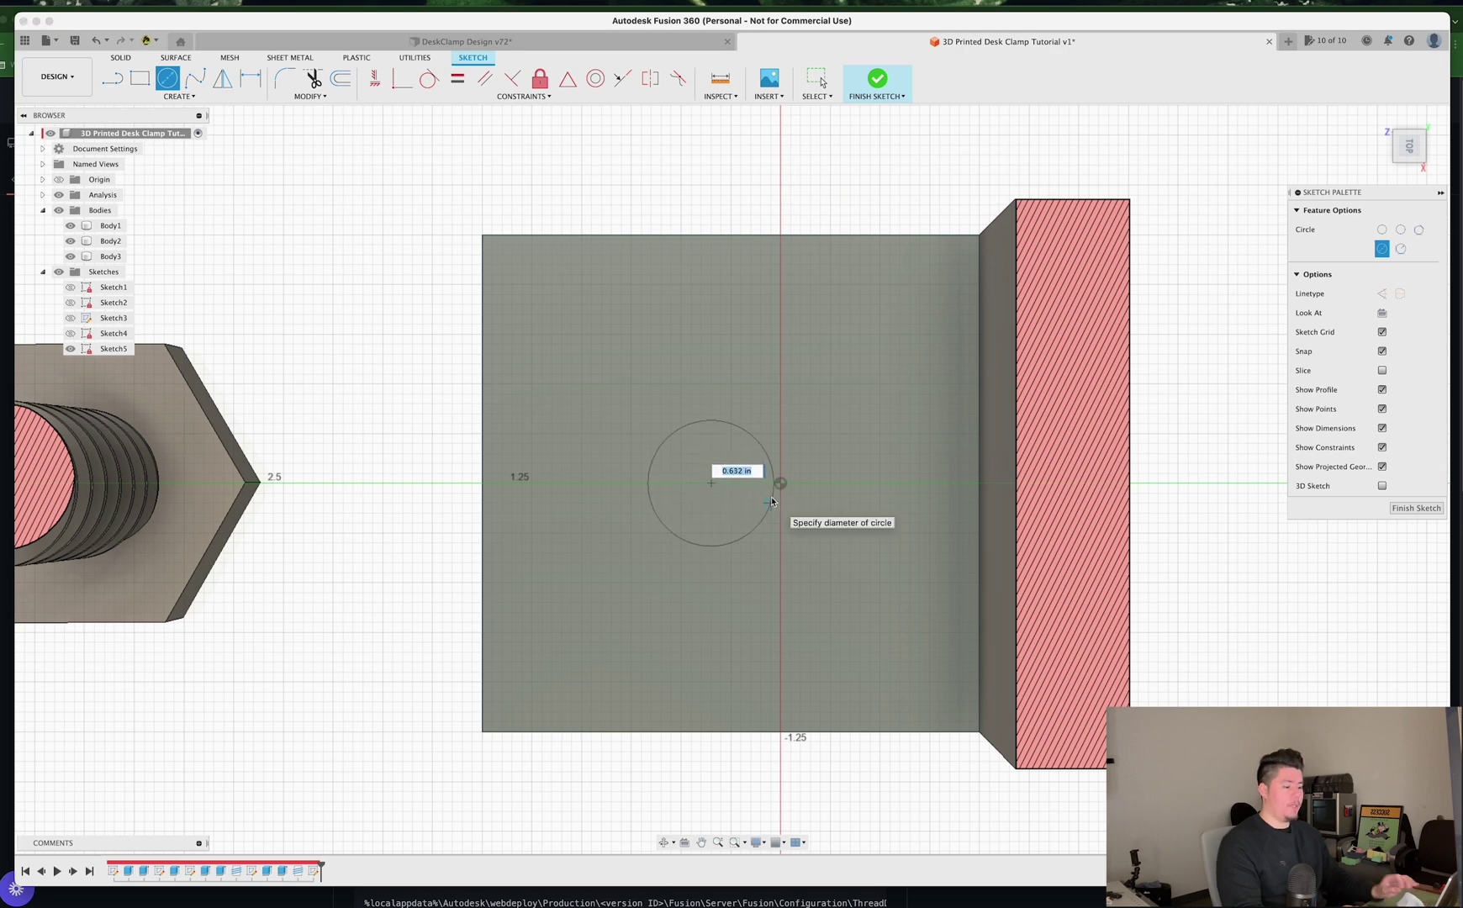
{"action": "key", "text": "Tab"}
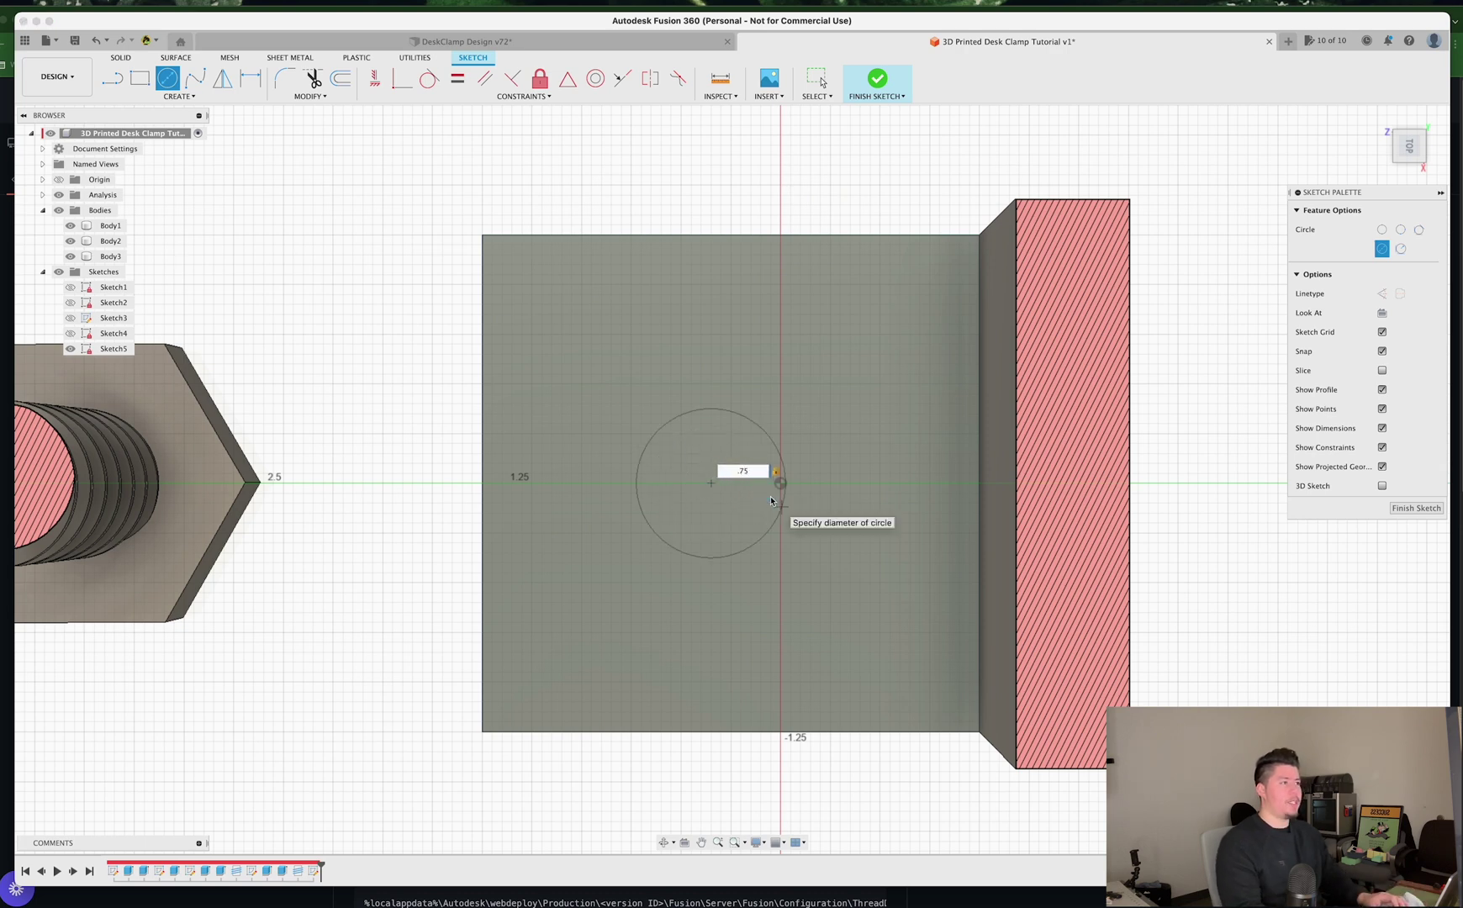
{"action": "key", "text": "Return"}
{"action": "key", "text": "Escape"}
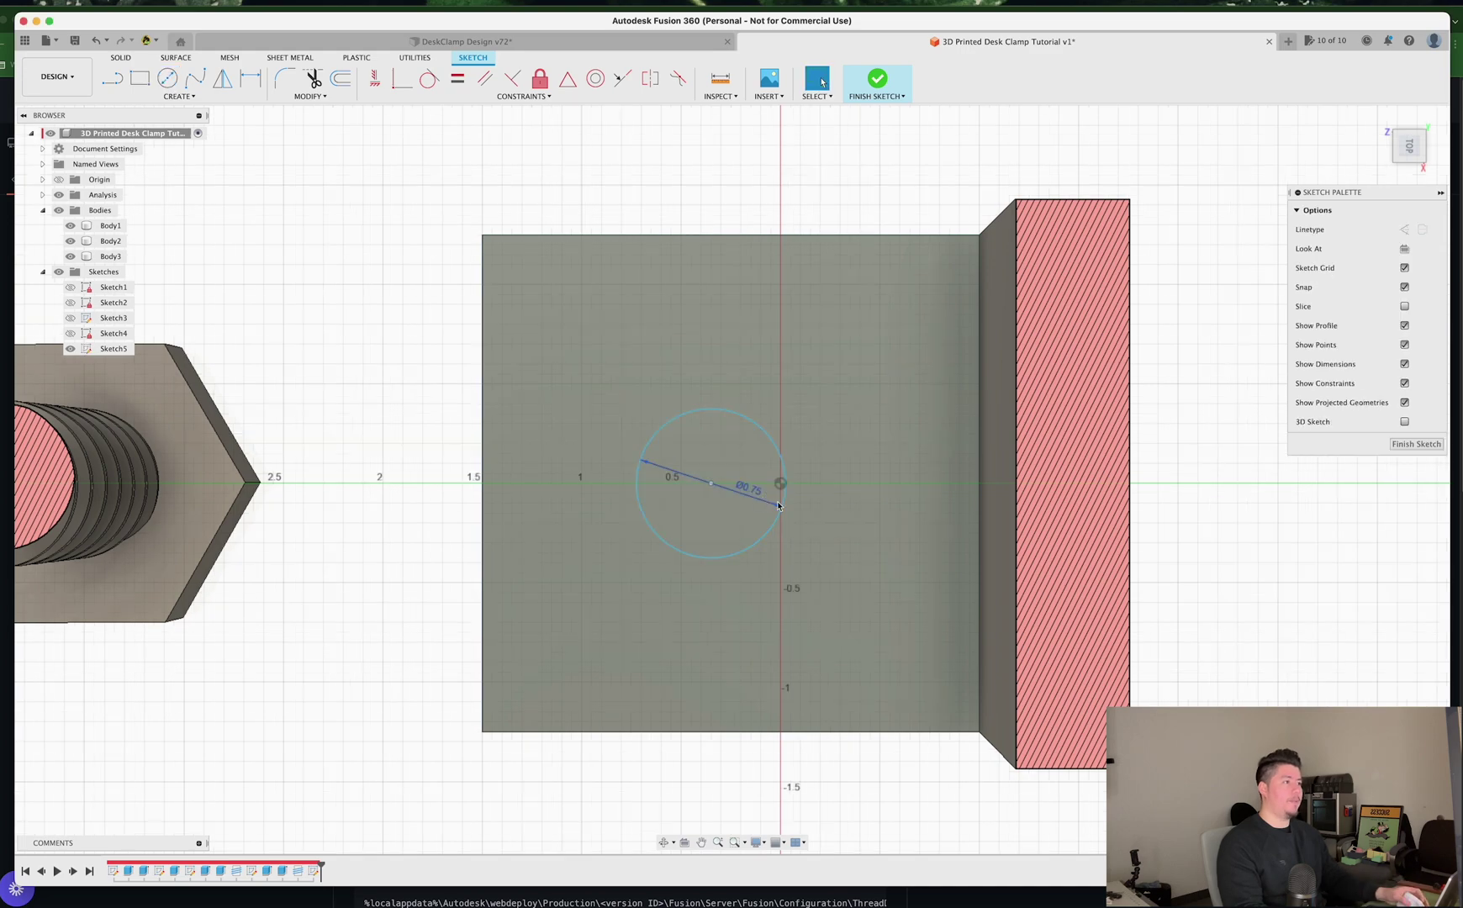
Step: Extrude the circle -0.30 in as a cut to make a hole through the clamp's lower arm
{"action": "middle_click_drag", "start_coordinate": [700, 531], "coordinate": [703, 496], "text": "shift"}
{"action": "key", "text": "e"}
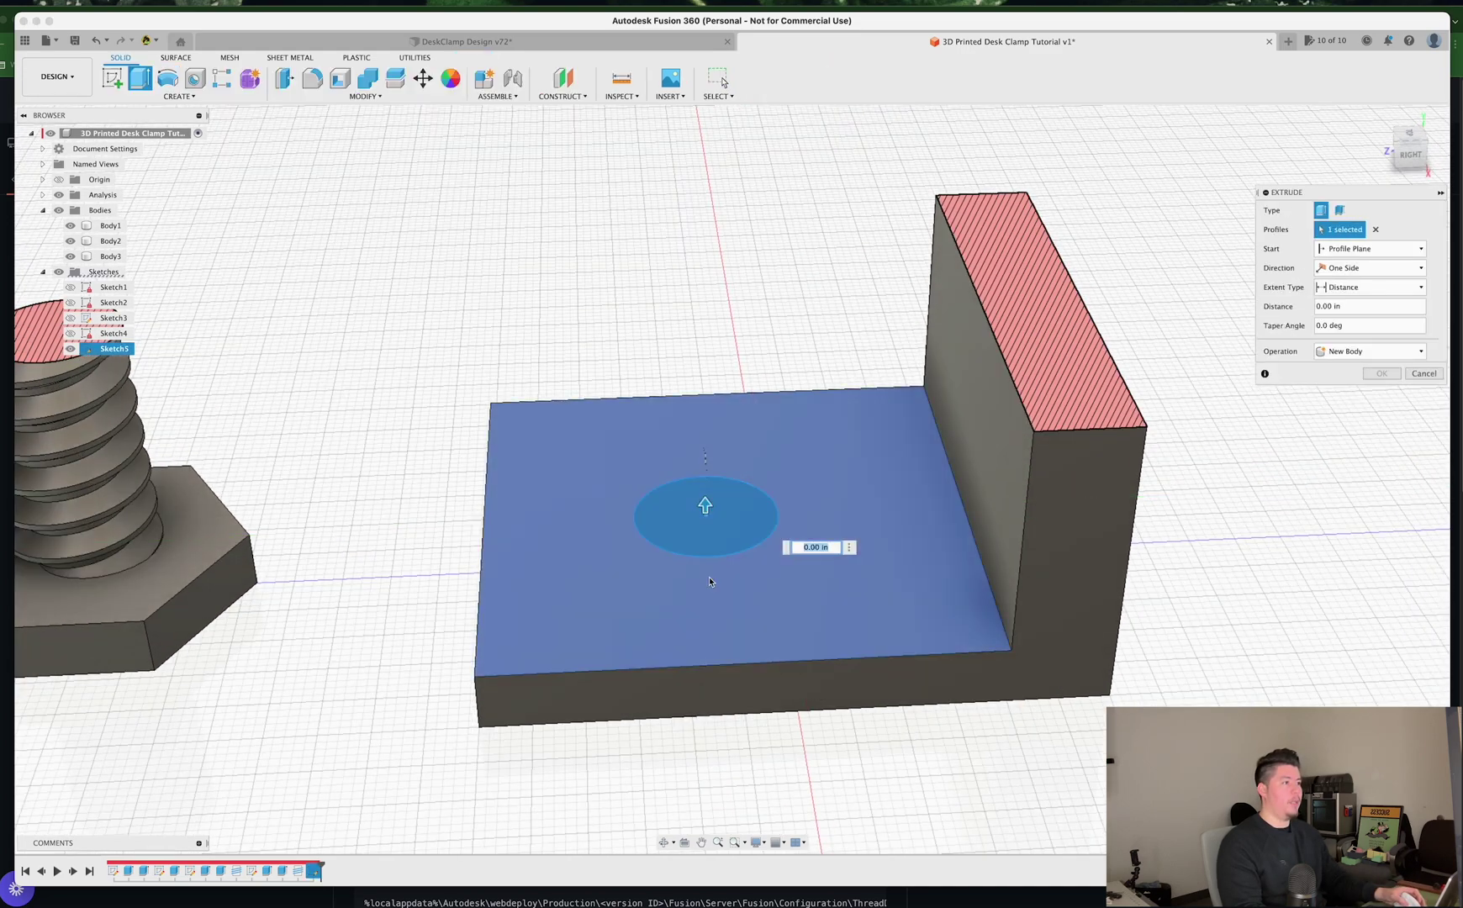
{"action": "middle_click_drag", "start_coordinate": [709, 577], "coordinate": [706, 562], "text": "shift"}
{"action": "type", "text": "-.3"}
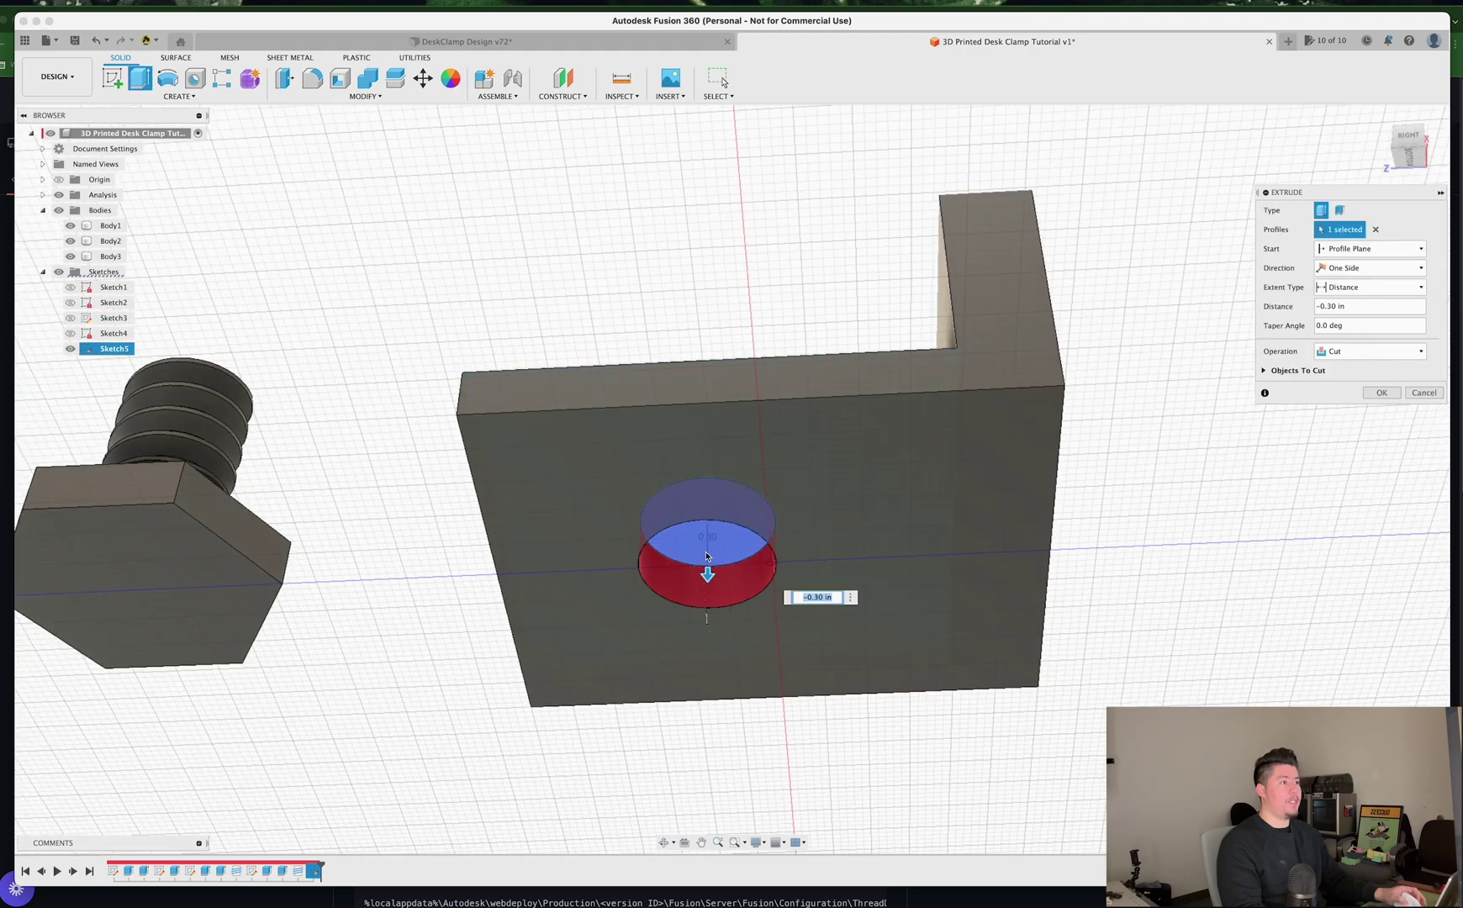
{"action": "left_click", "coordinate": [1389, 392]}
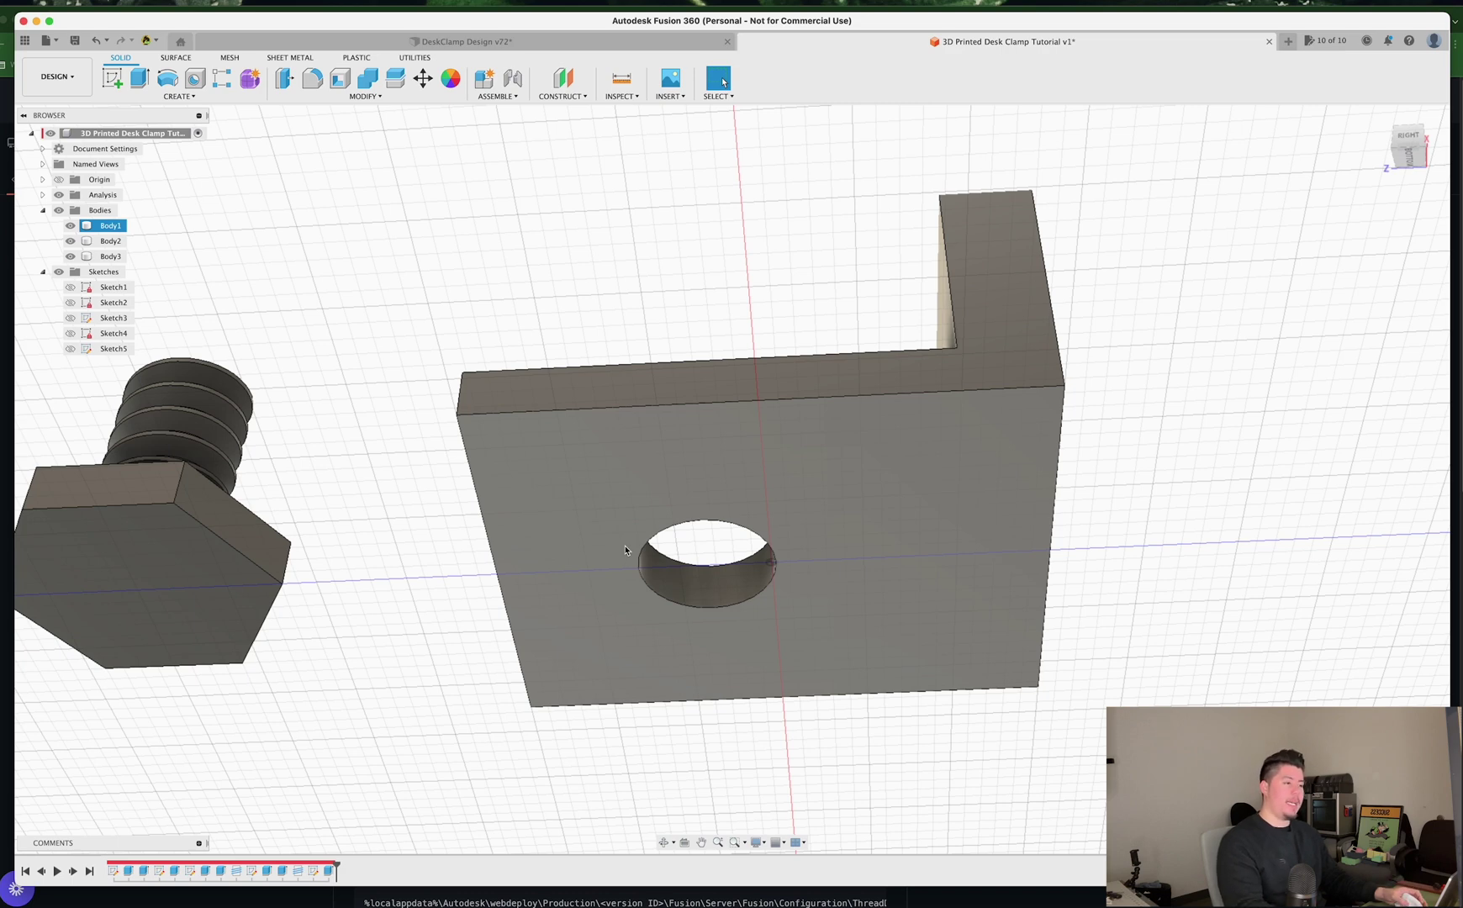
Step: Add a modeled, full-length 3D-printed Metric thread to the lower arm's hole, size 20 mm, designation M20x5, class O.0, right hand
{"action": "type", "text": "s"}
{"action": "type", "text": "thre"}
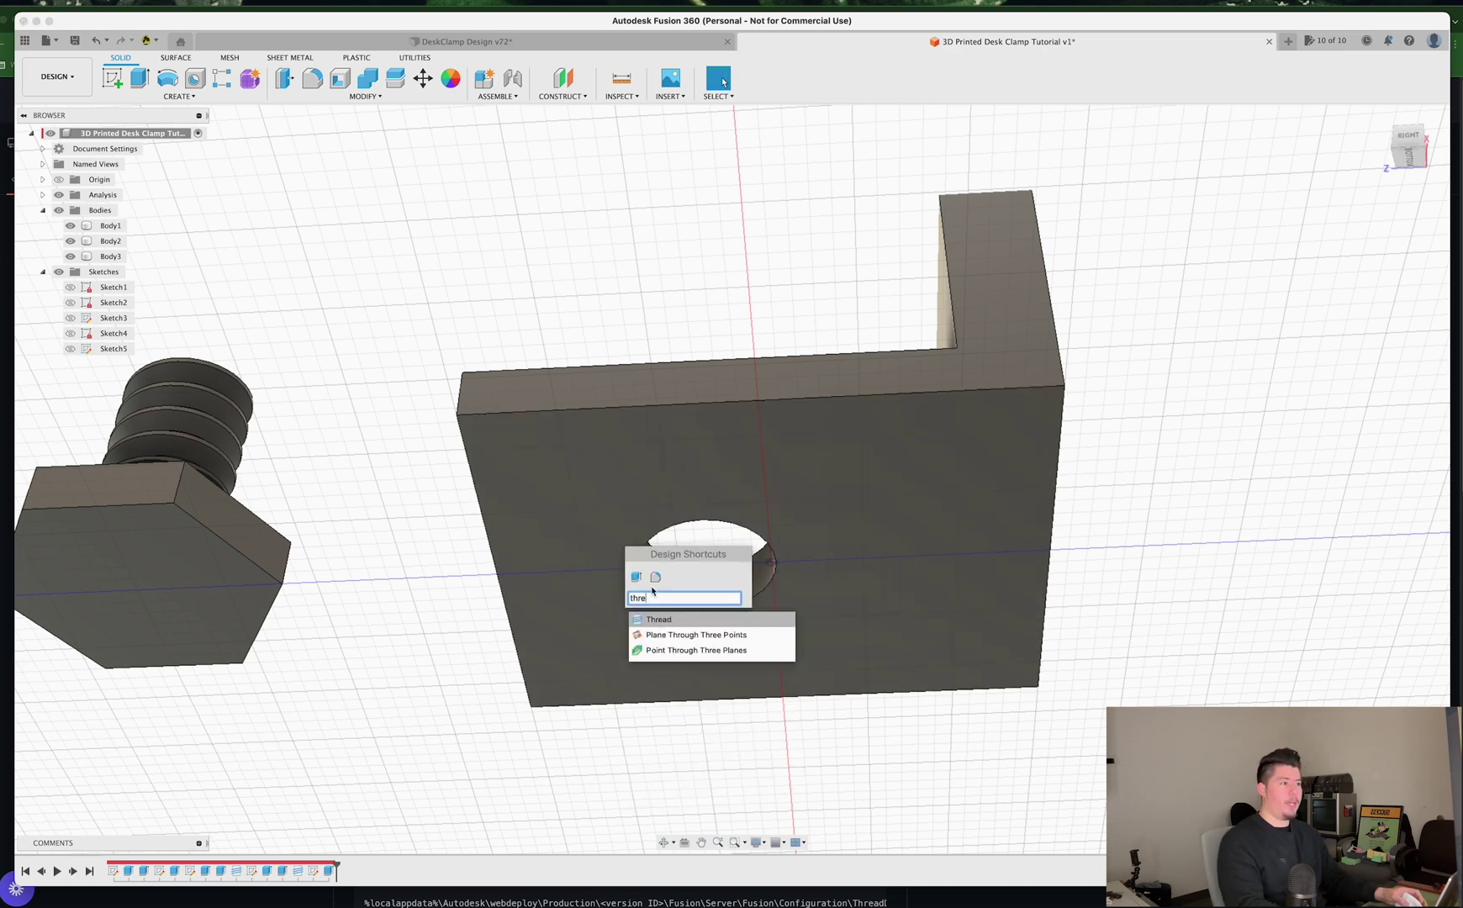
{"action": "left_click", "coordinate": [681, 619]}
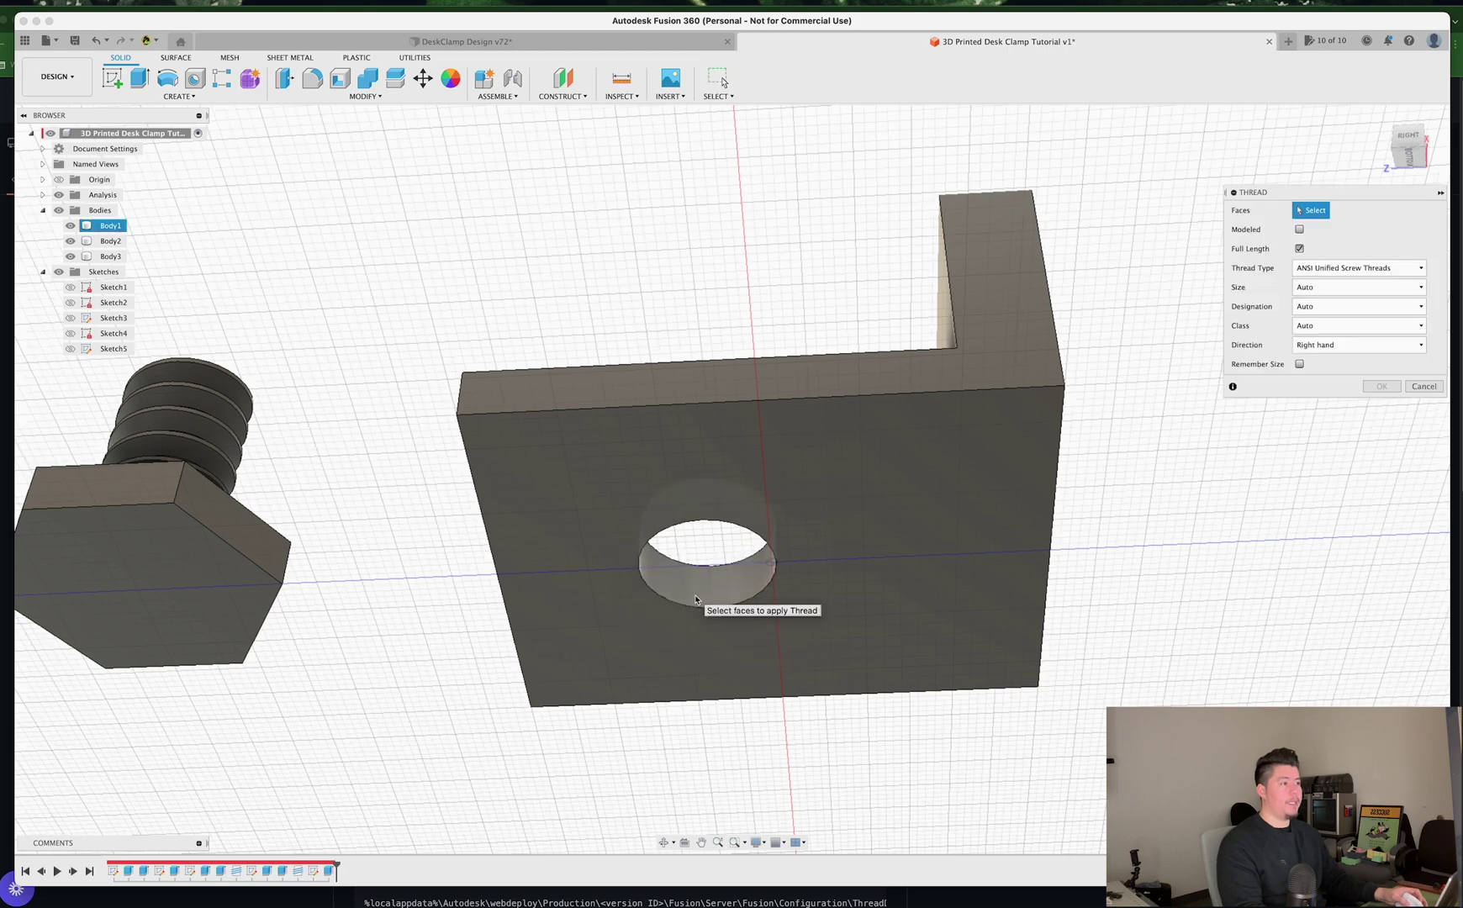
{"action": "left_click", "coordinate": [730, 589]}
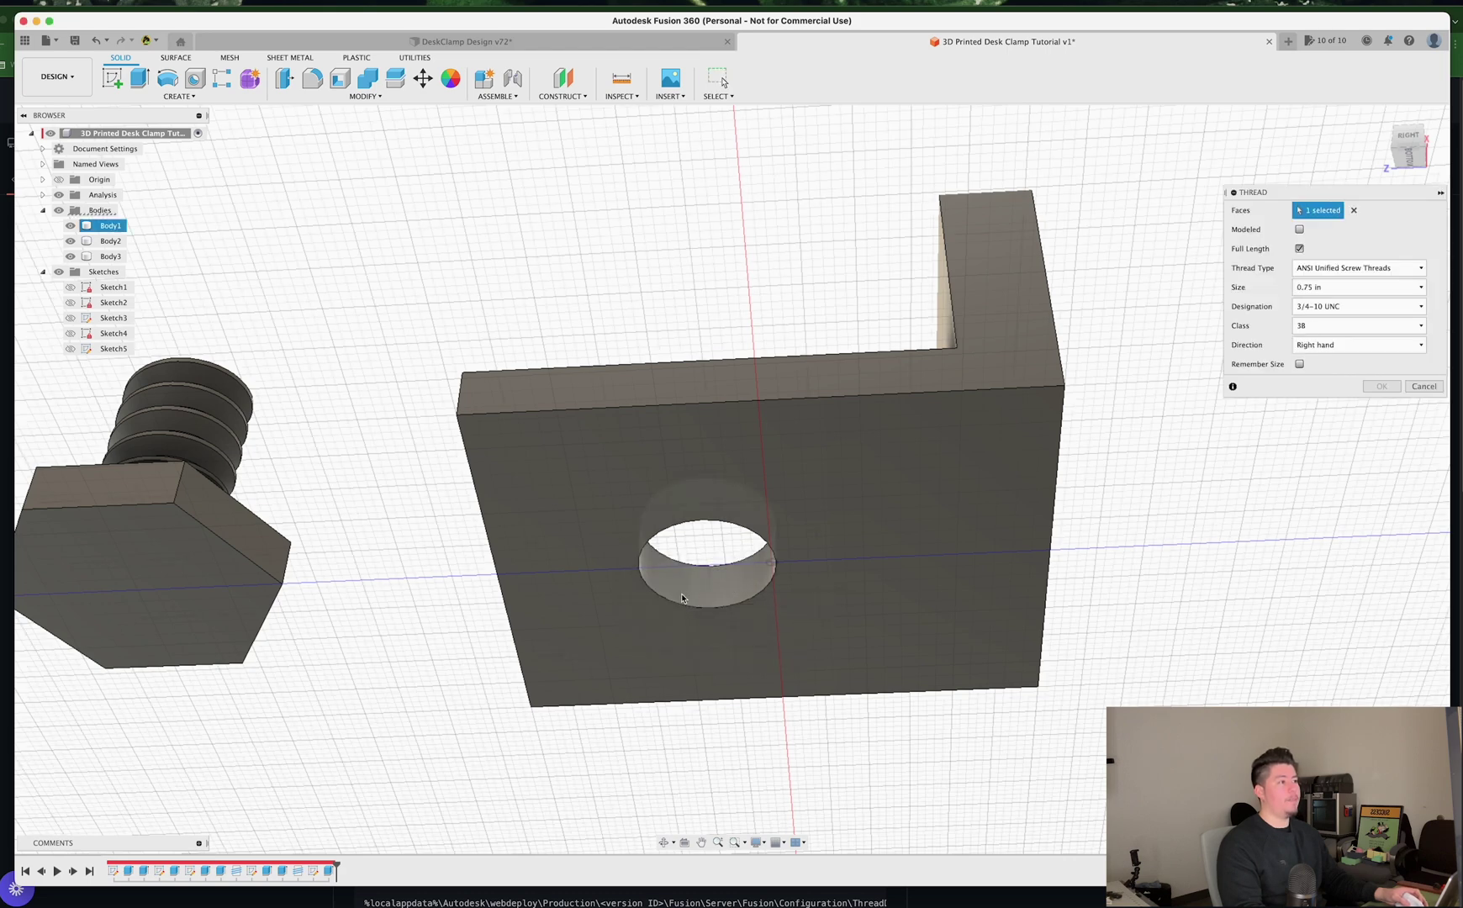
{"action": "left_click", "coordinate": [1345, 268]}
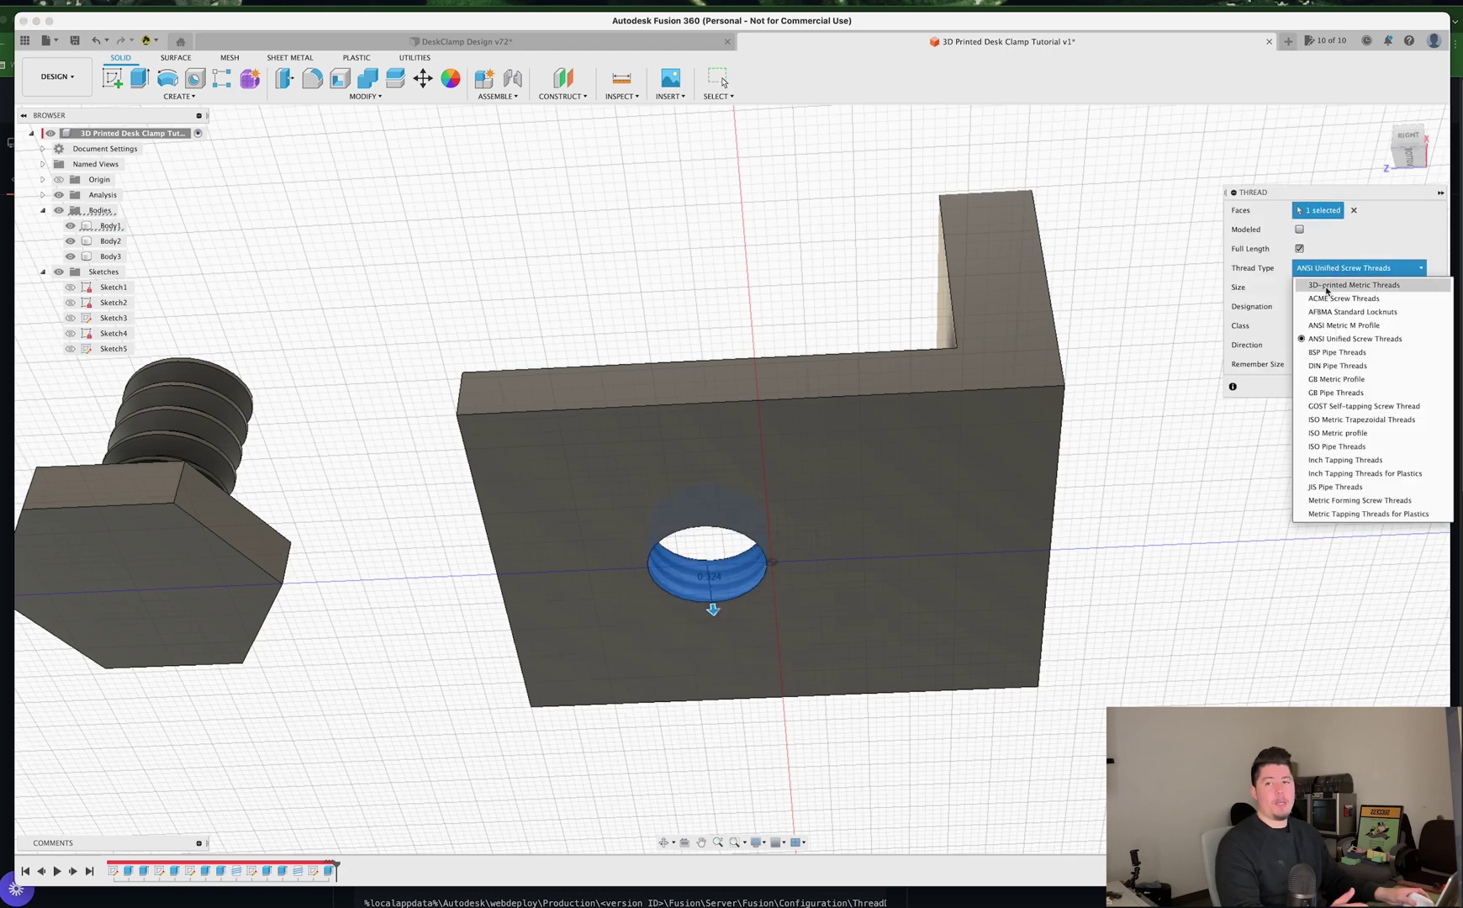
{"action": "left_click", "coordinate": [1327, 286]}
{"action": "left_click", "coordinate": [1300, 229]}
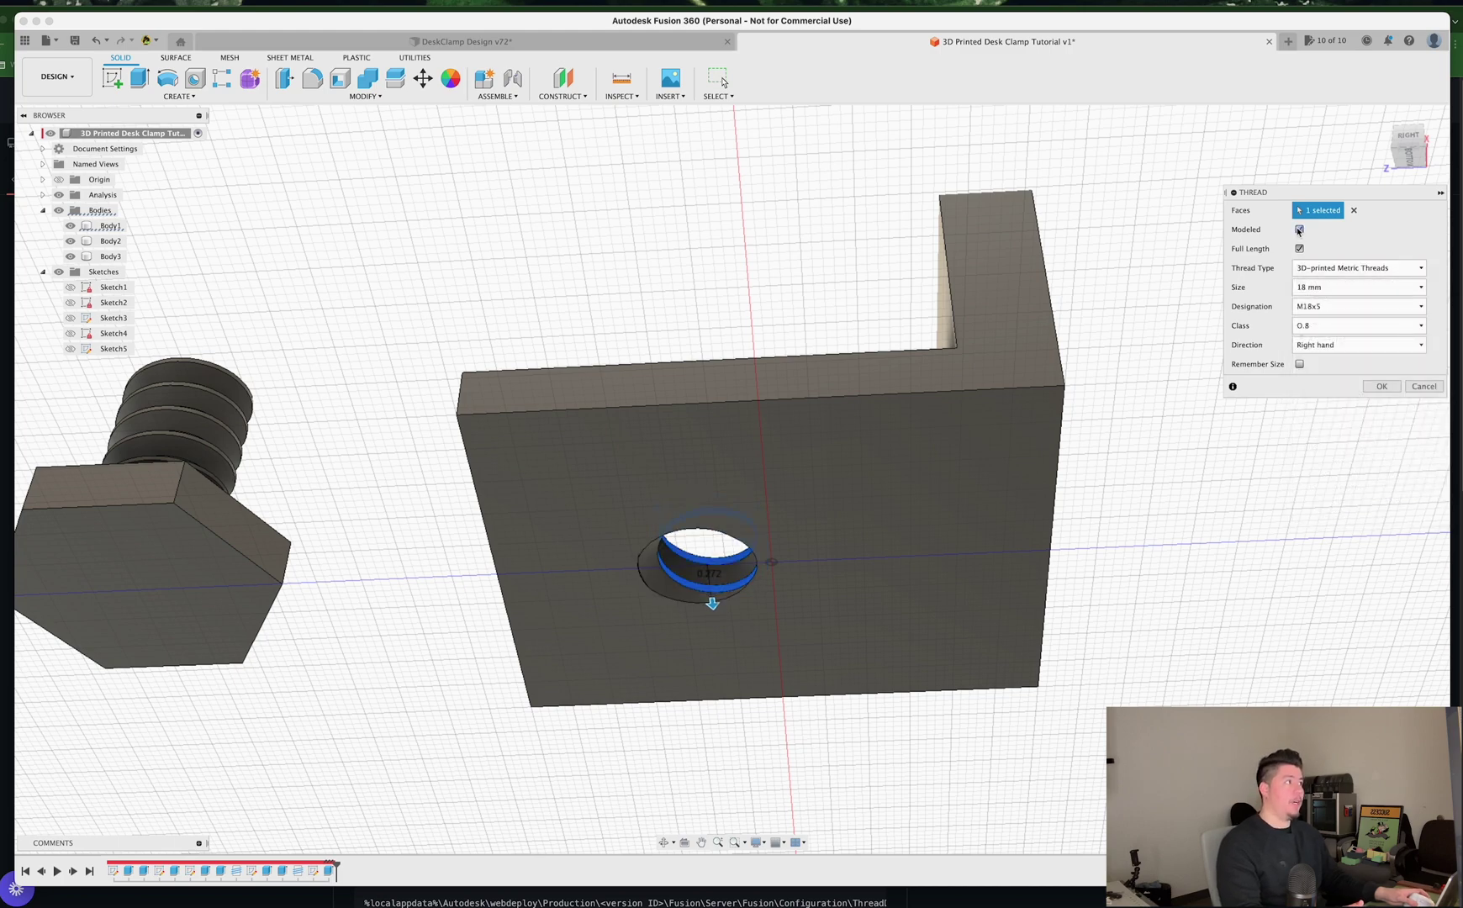
{"action": "left_click", "coordinate": [1314, 288]}
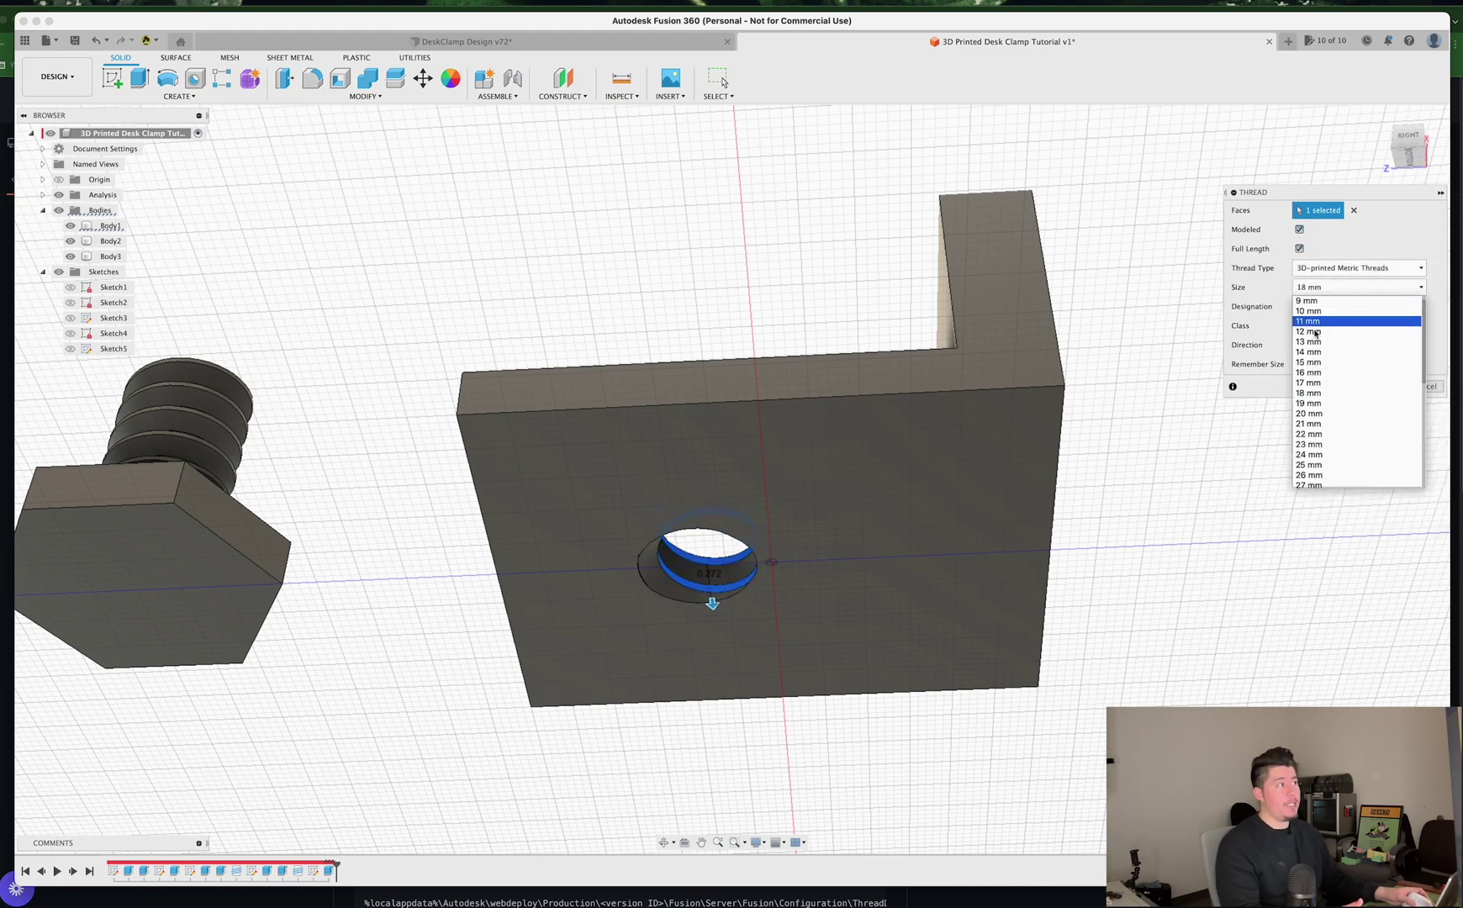
{"action": "left_click", "coordinate": [1319, 421]}
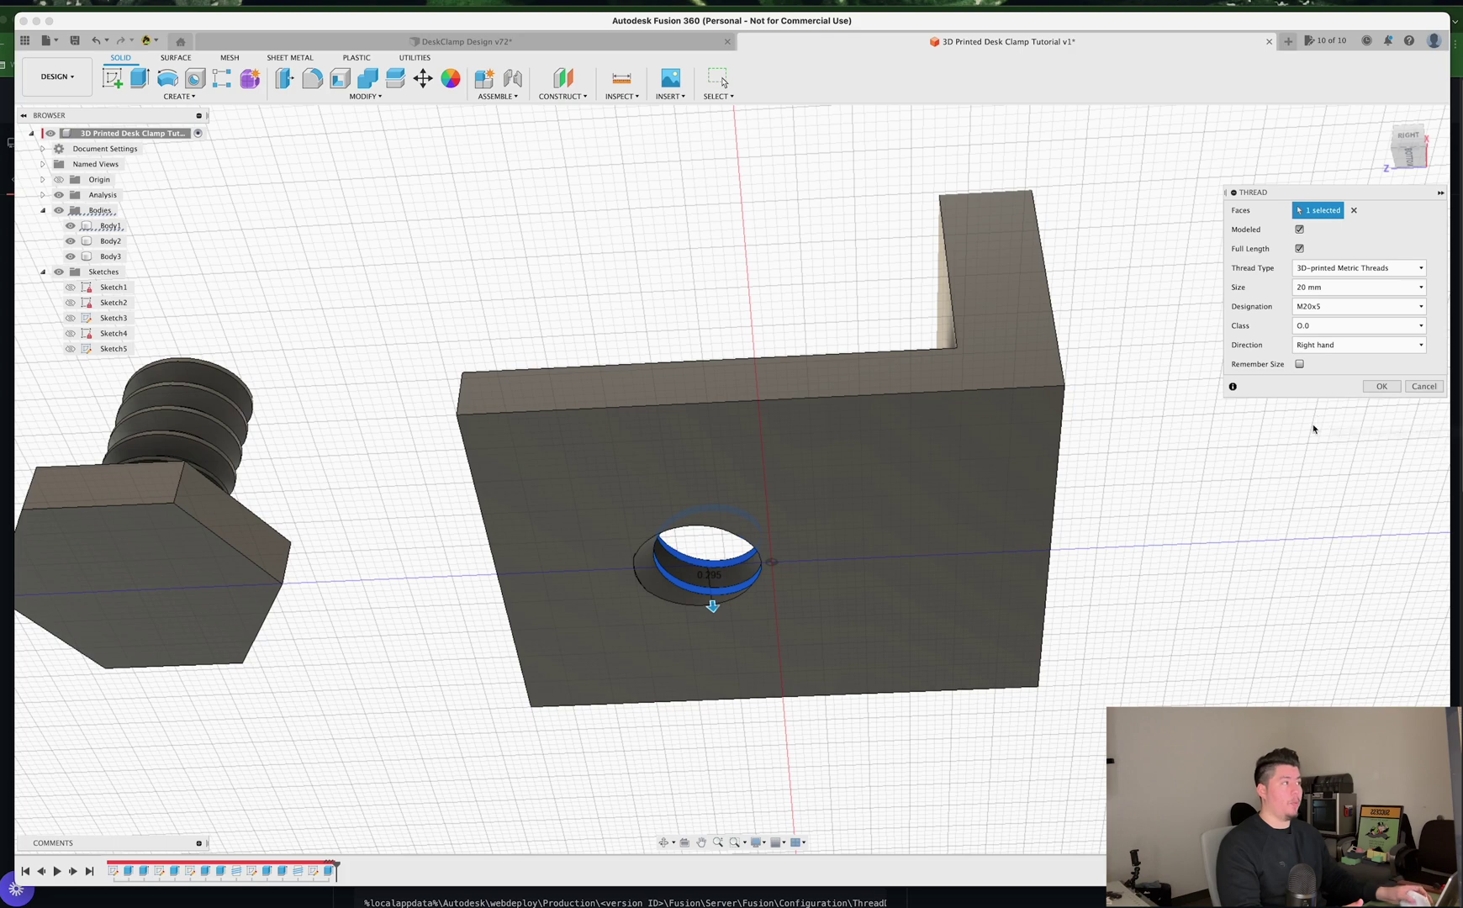
{"action": "left_click", "coordinate": [1379, 386]}
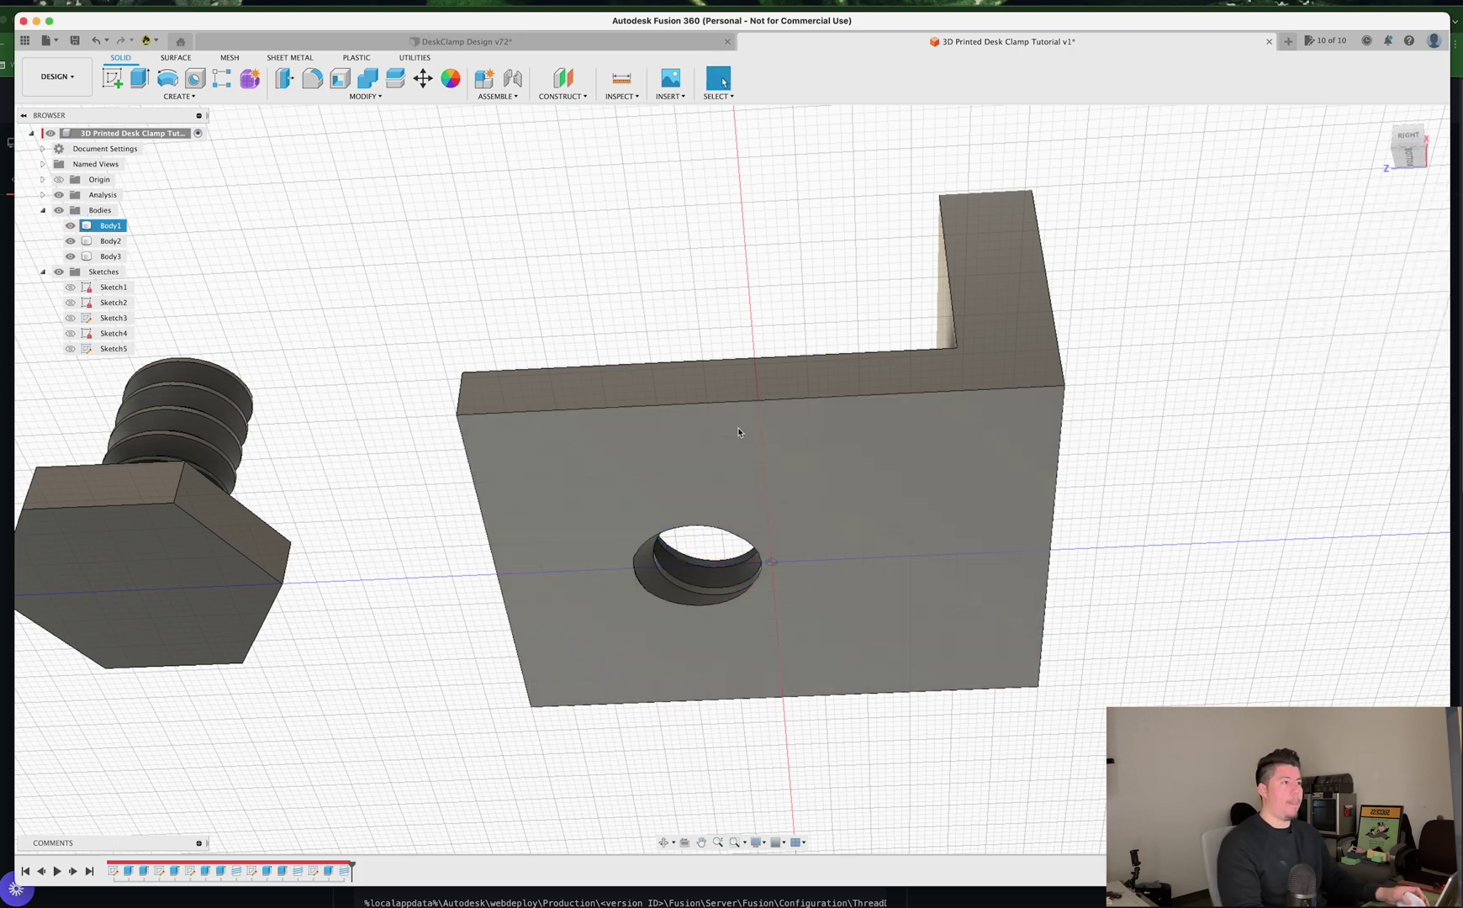
Step: Turn off the section analysis and view the whole clamp with its threaded hole from below
{"action": "middle_click_drag", "start_coordinate": [623, 423], "coordinate": [55, 328], "text": "shift"}
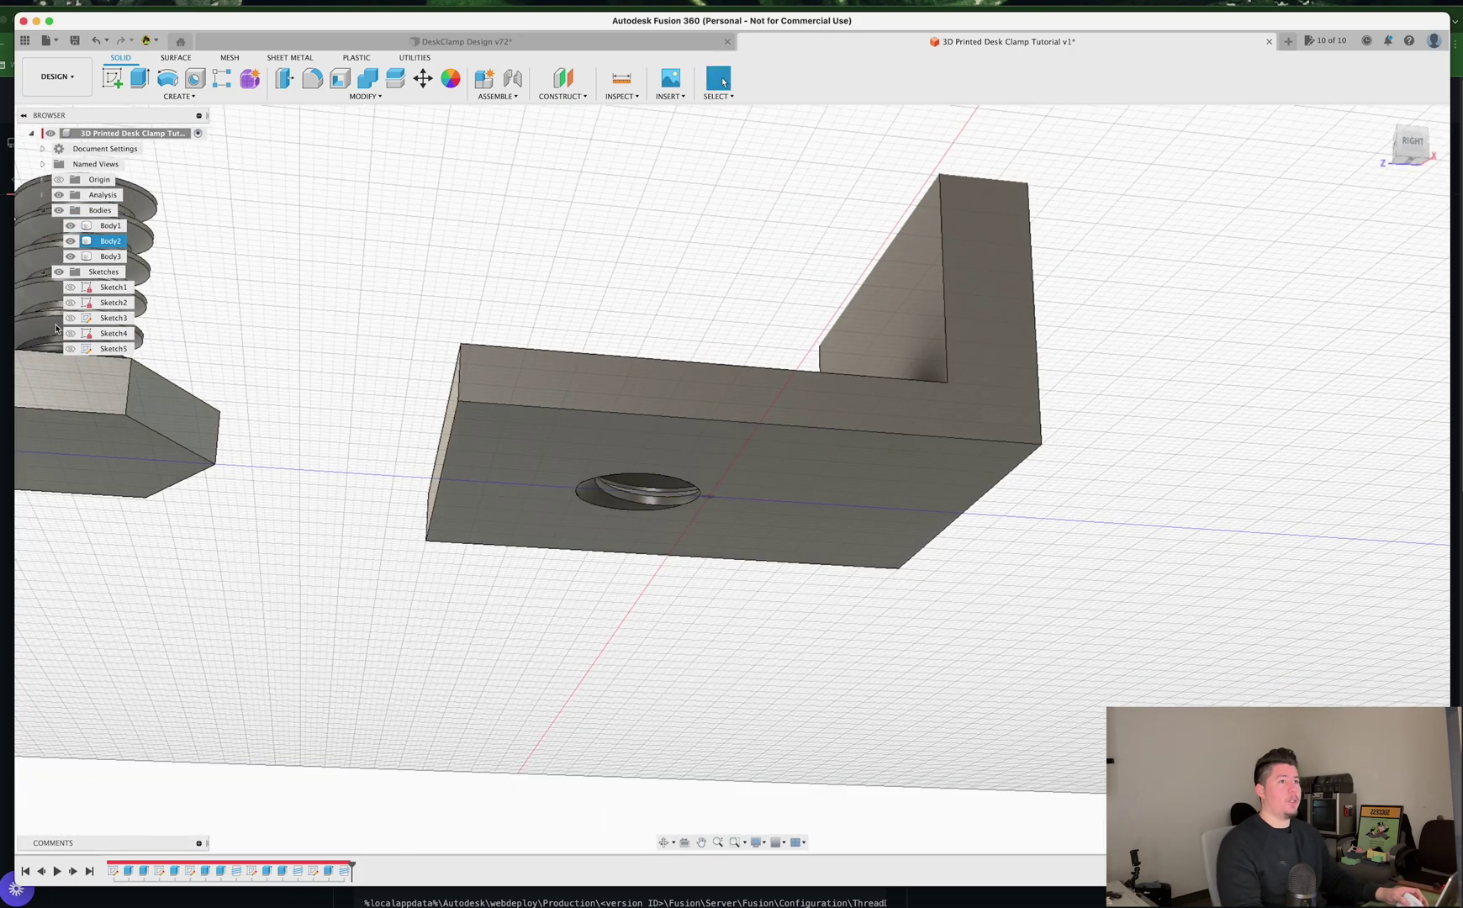
{"action": "left_click", "coordinate": [63, 197]}
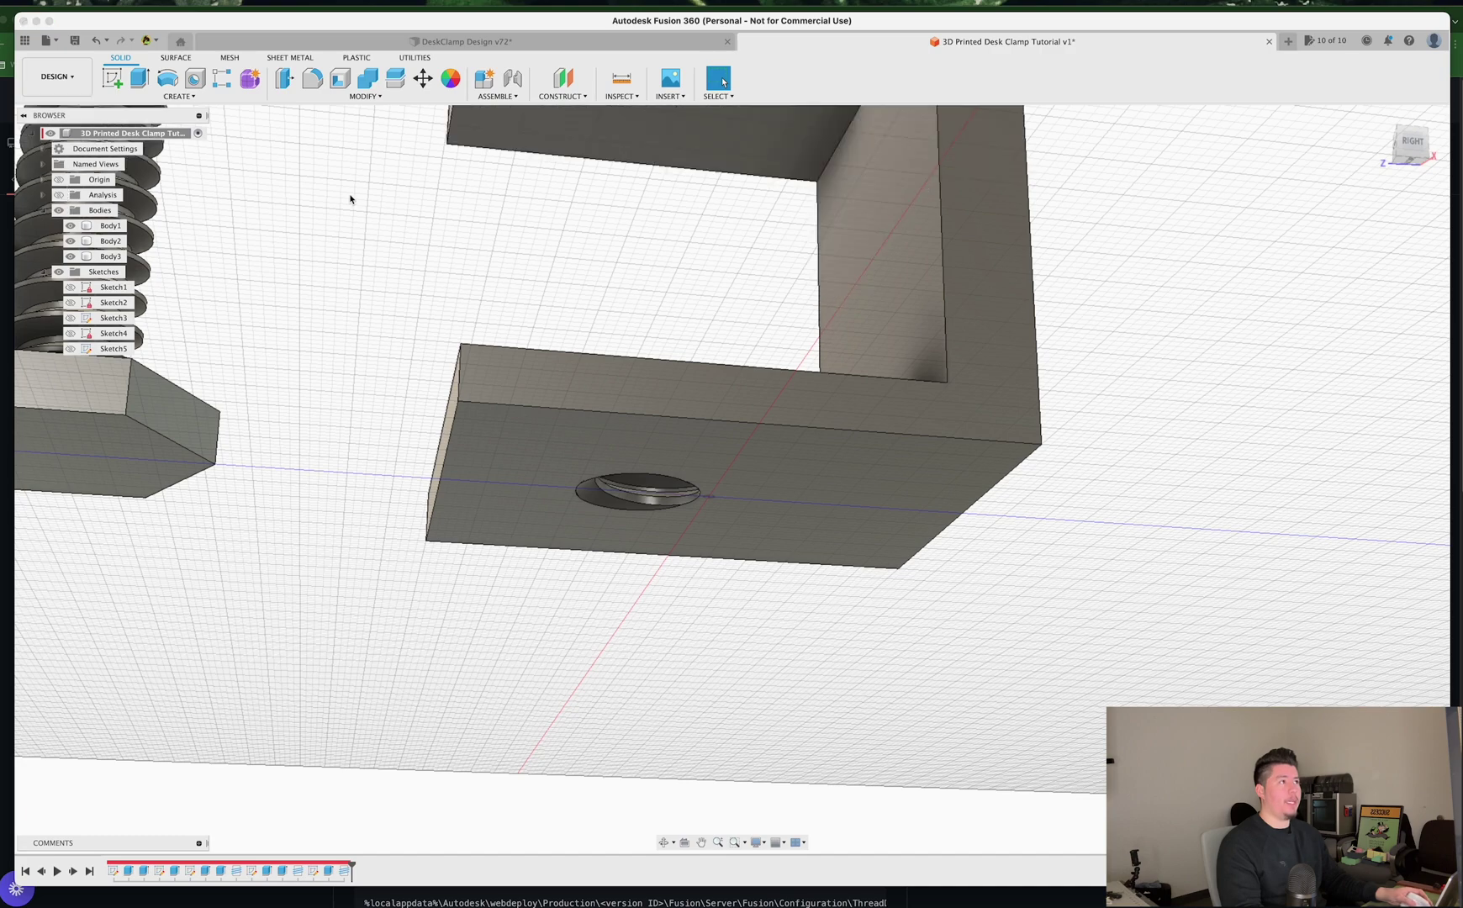
{"action": "middle_click_drag", "start_coordinate": [353, 196], "coordinate": [356, 343], "text": "shift"}
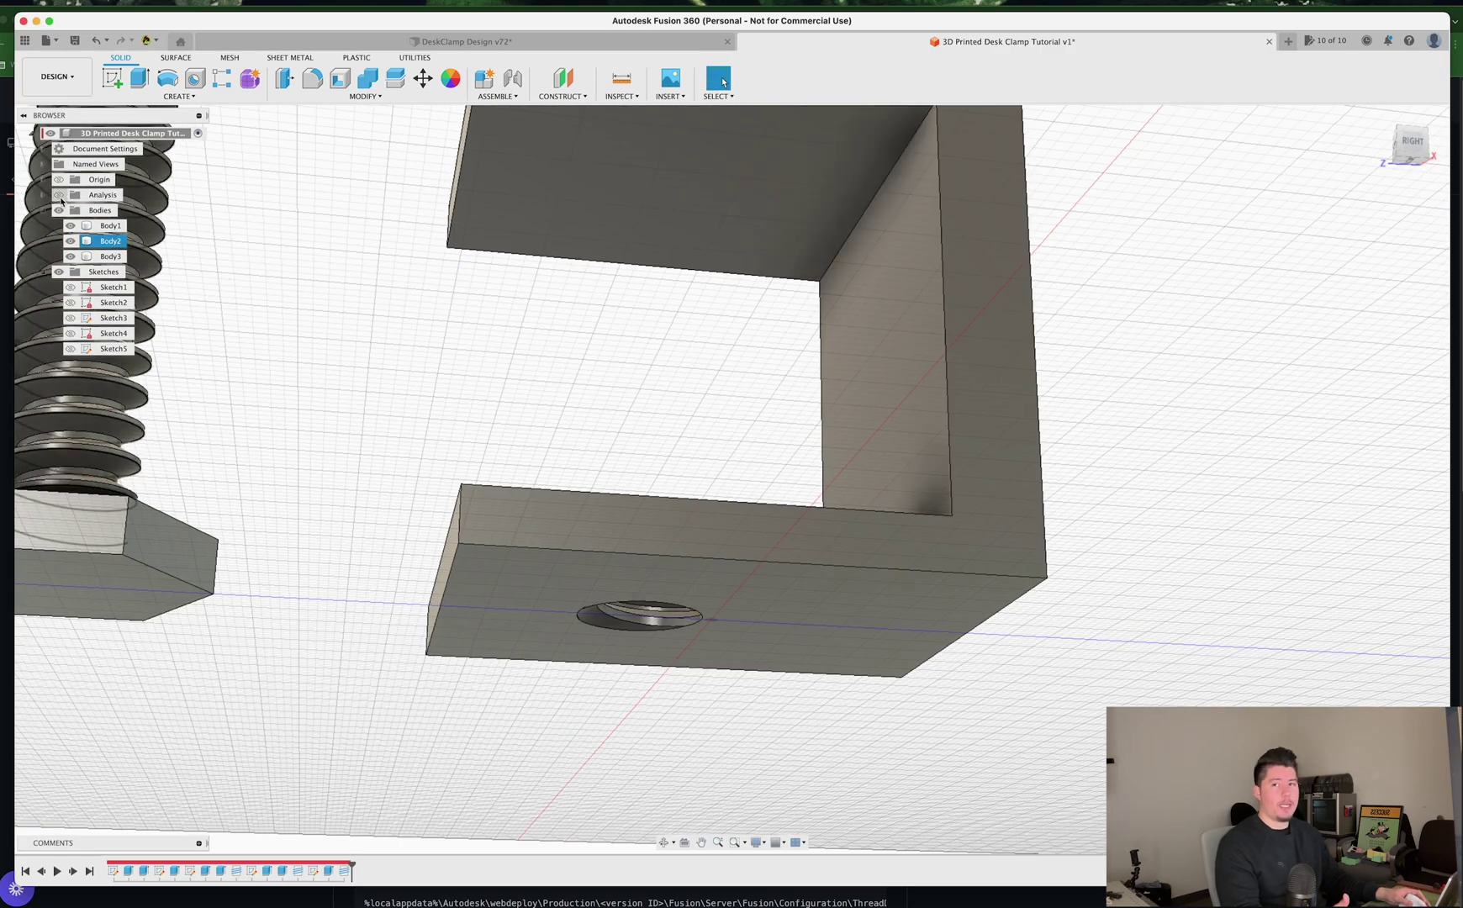
{"action": "middle_click_drag", "start_coordinate": [672, 435], "coordinate": [745, 544], "text": "shift"}
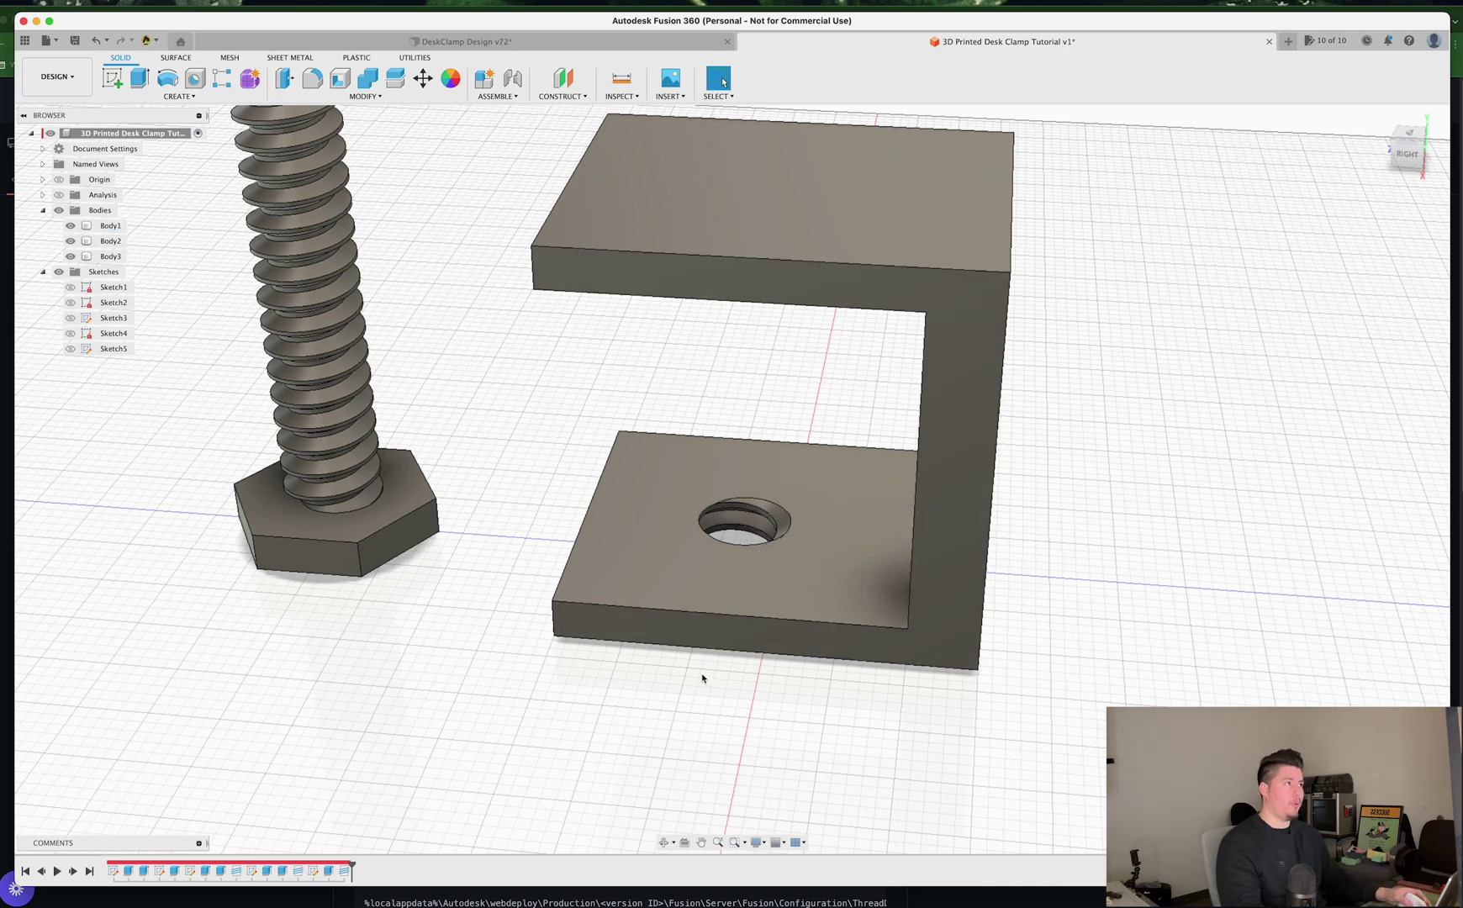
{"action": "middle_click_drag", "start_coordinate": [702, 632], "coordinate": [709, 586], "text": "shift"}
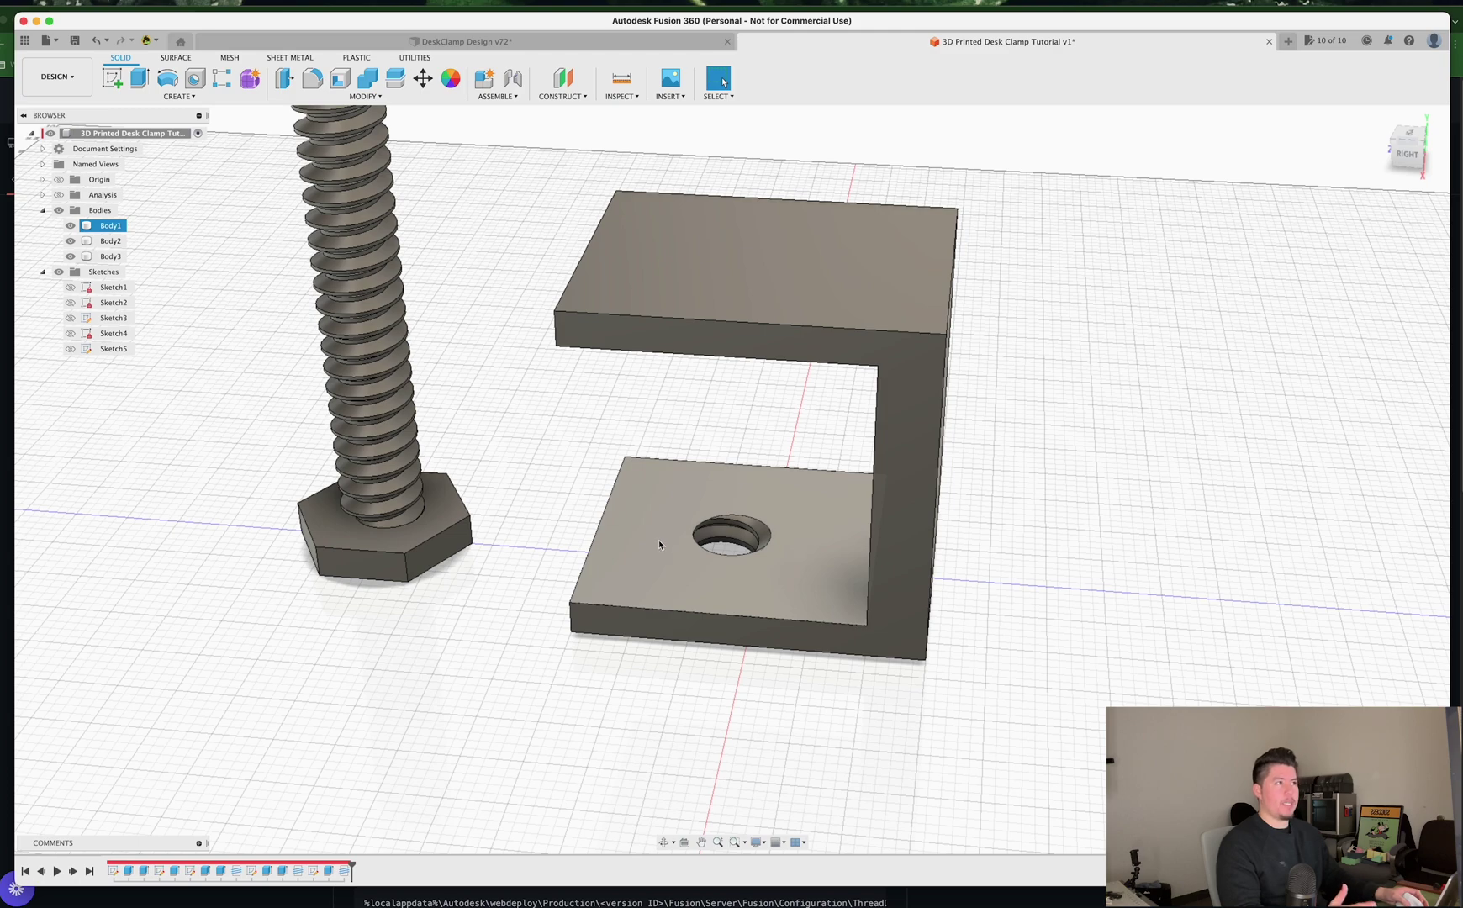
{"action": "mouse_move", "coordinate": [662, 536]}
{"action": "middle_mouse_down", "text": "shift"}
{"action": "mouse_move", "coordinate": [627, 560]}
{"action": "mouse_move", "coordinate": [608, 551]}
{"action": "mouse_move", "coordinate": [638, 532]}
{"action": "middle_mouse_up", "text": "shift"}
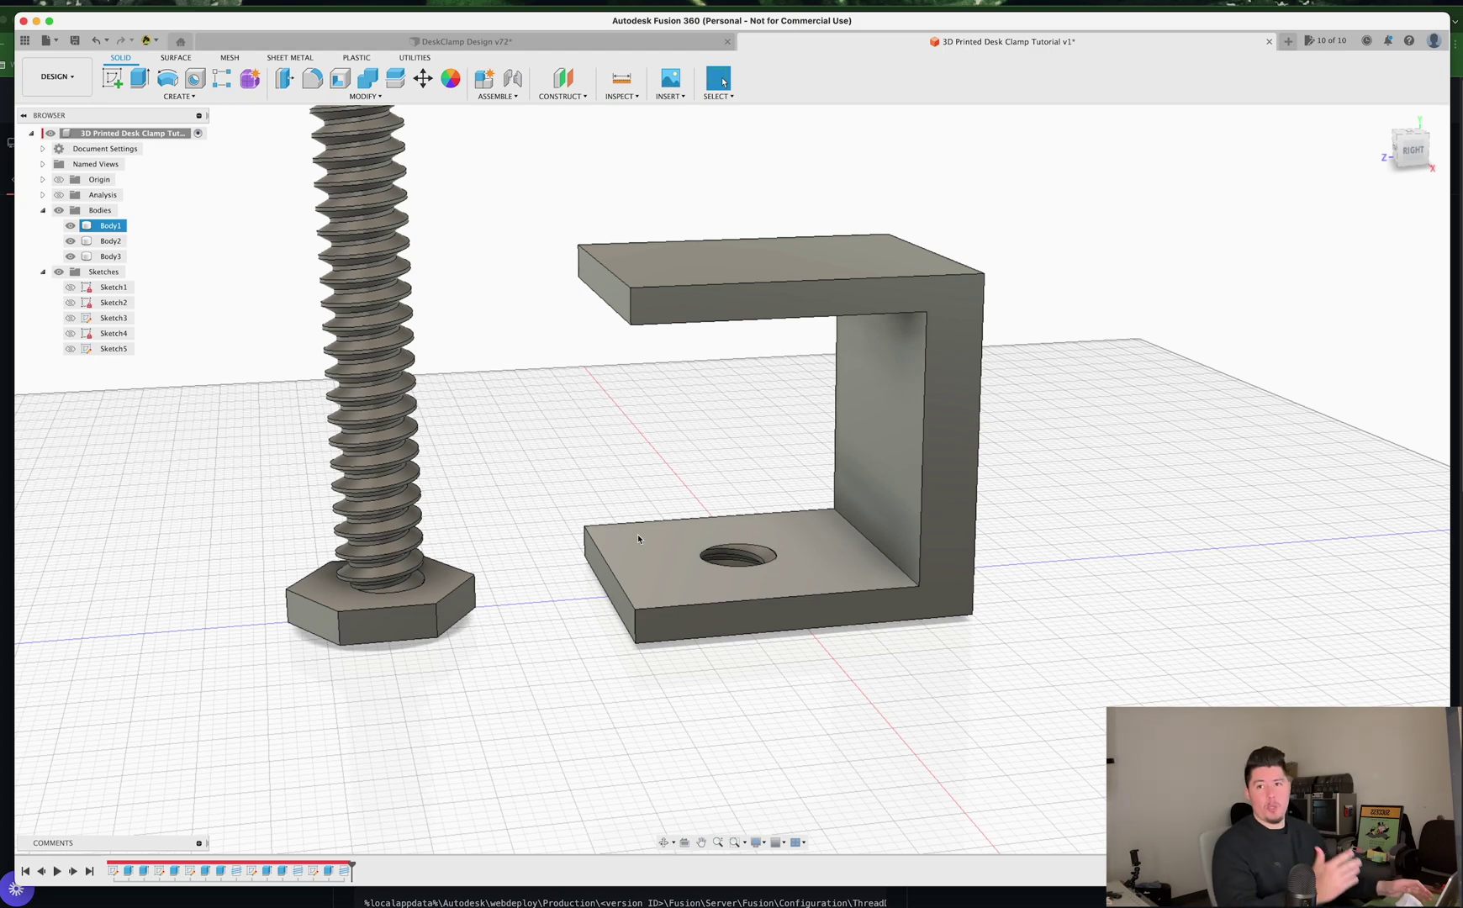
Step: Fillet the four vertical corner edges at the open ends of the clamp's upper and lower arms with a 0.4 in radius
{"action": "scroll", "coordinate": [664, 421], "scroll_direction": "up", "scroll_amount": 2}
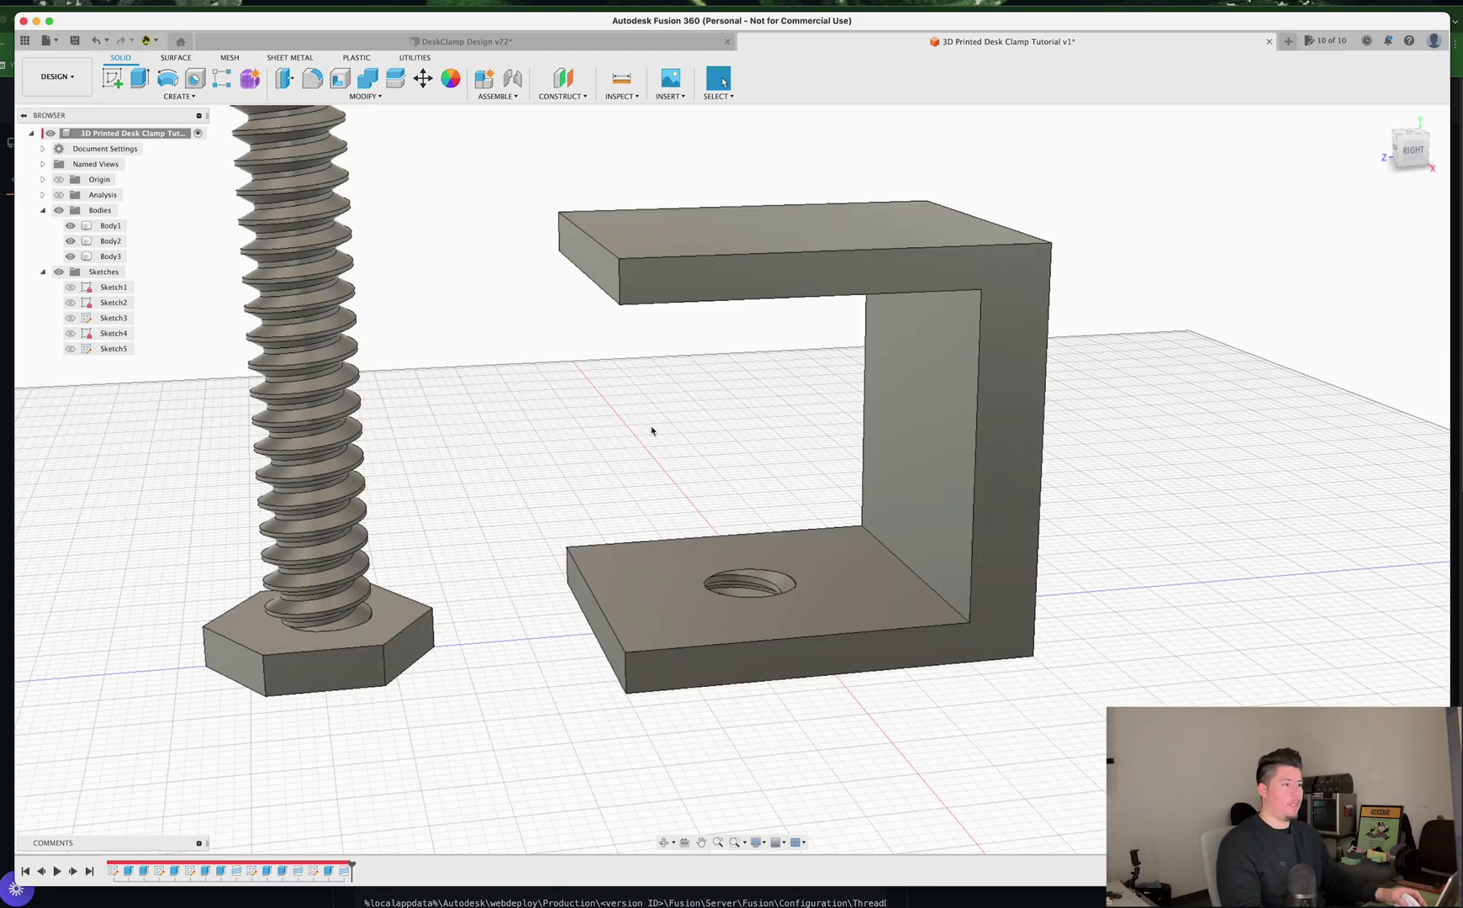
{"action": "key", "text": "s"}
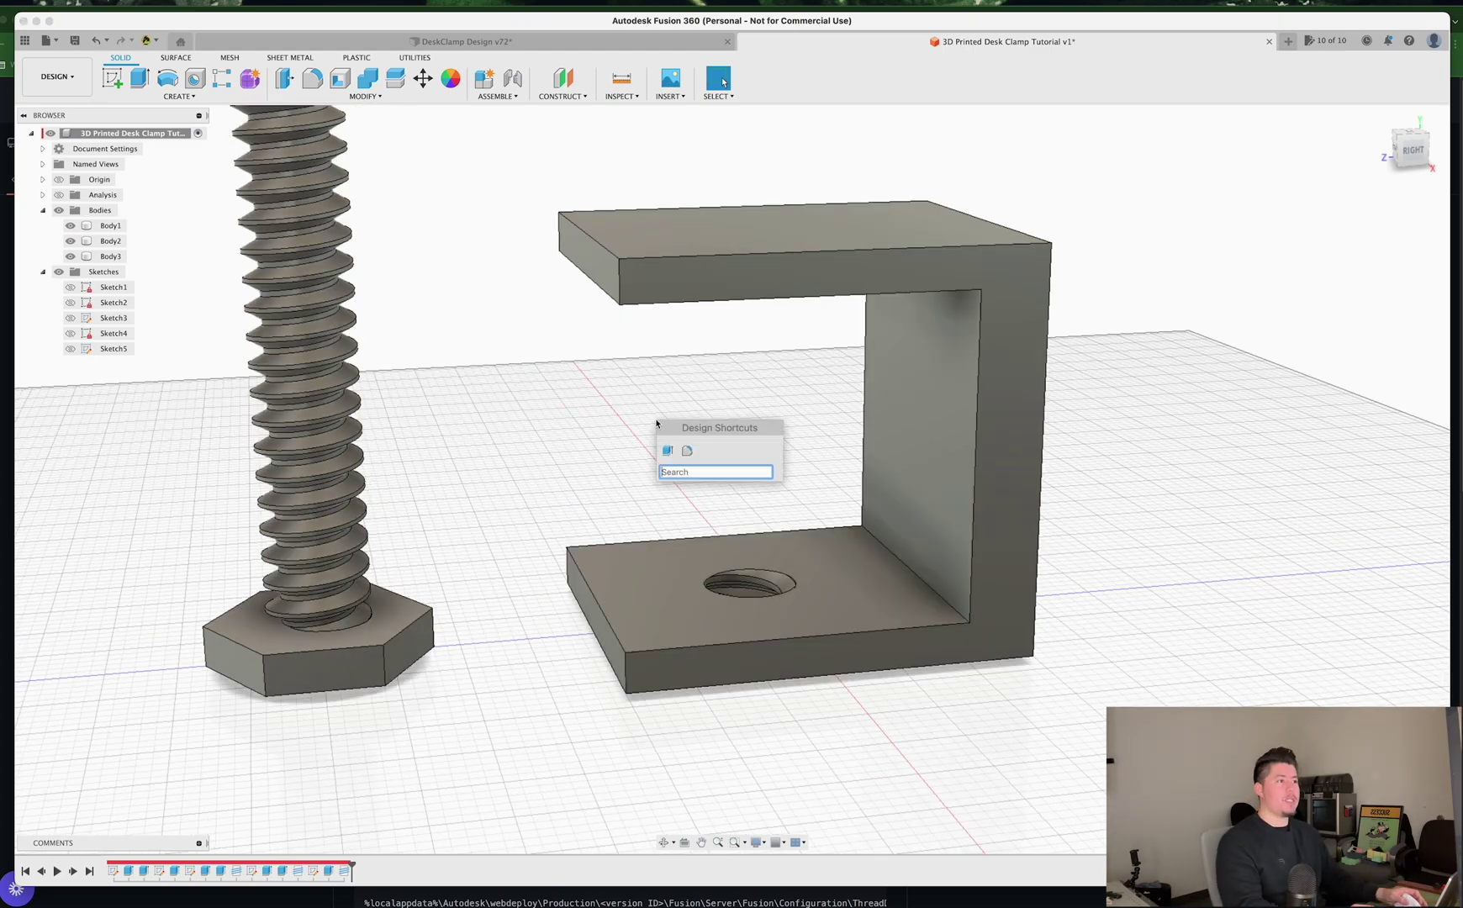
{"action": "type", "text": "fillet"}
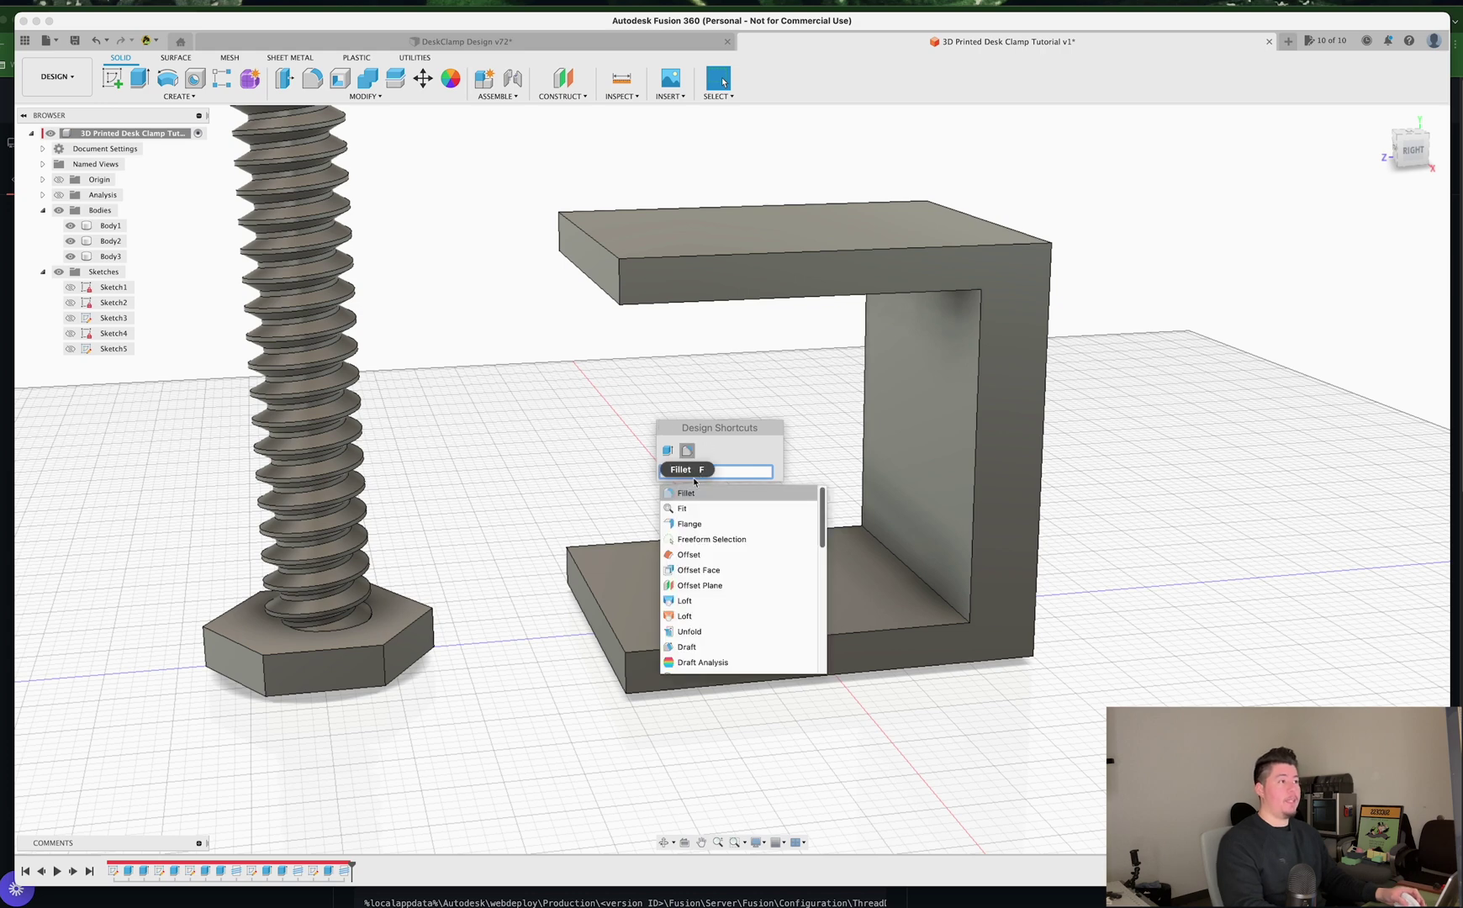
{"action": "key", "text": "Return"}
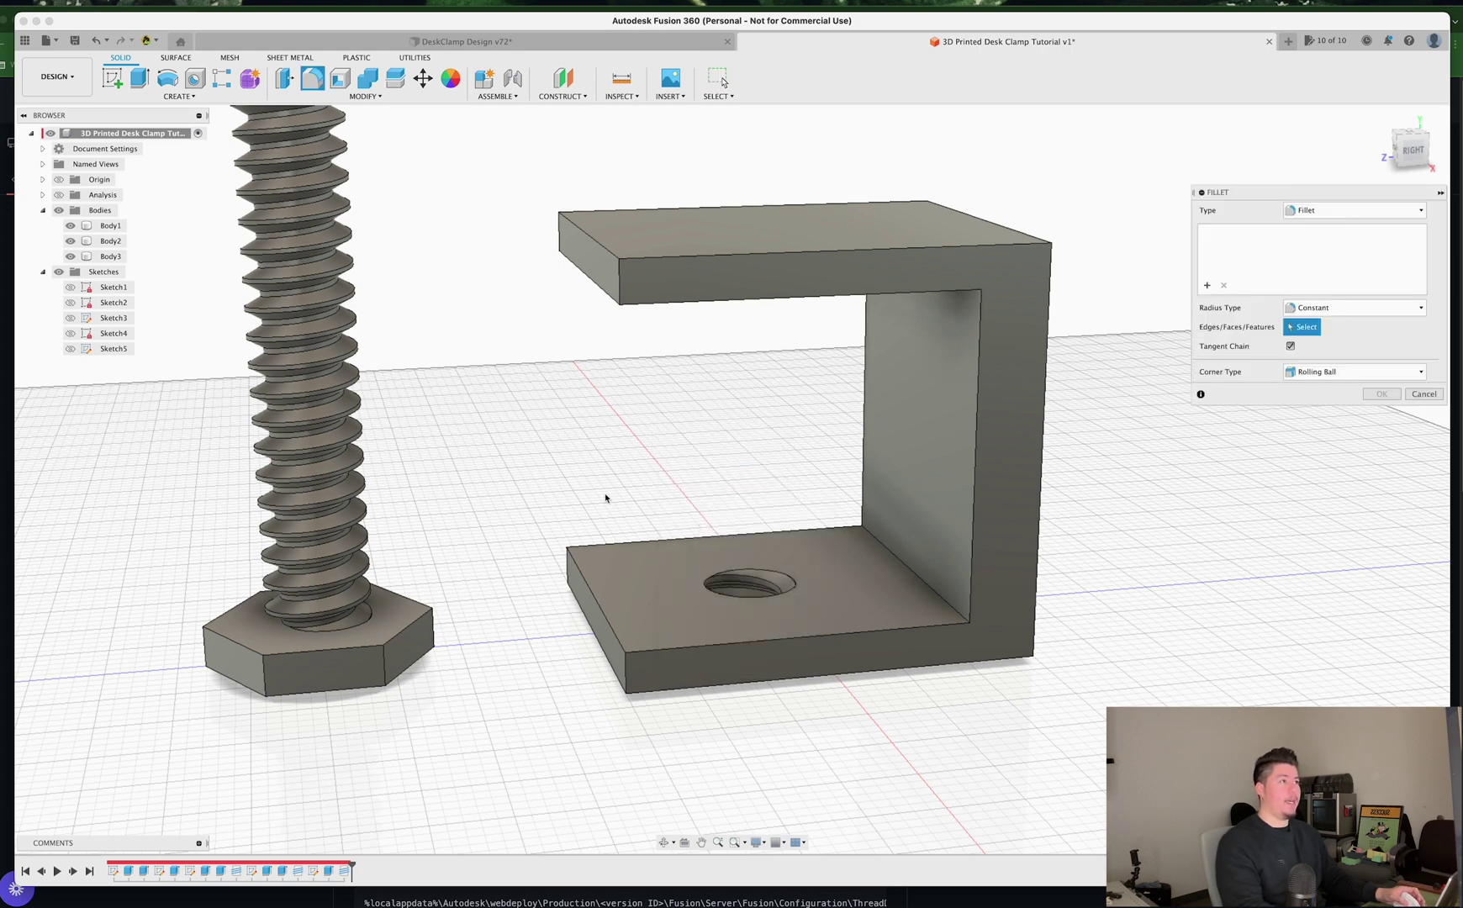
{"action": "left_click", "coordinate": [623, 279]}
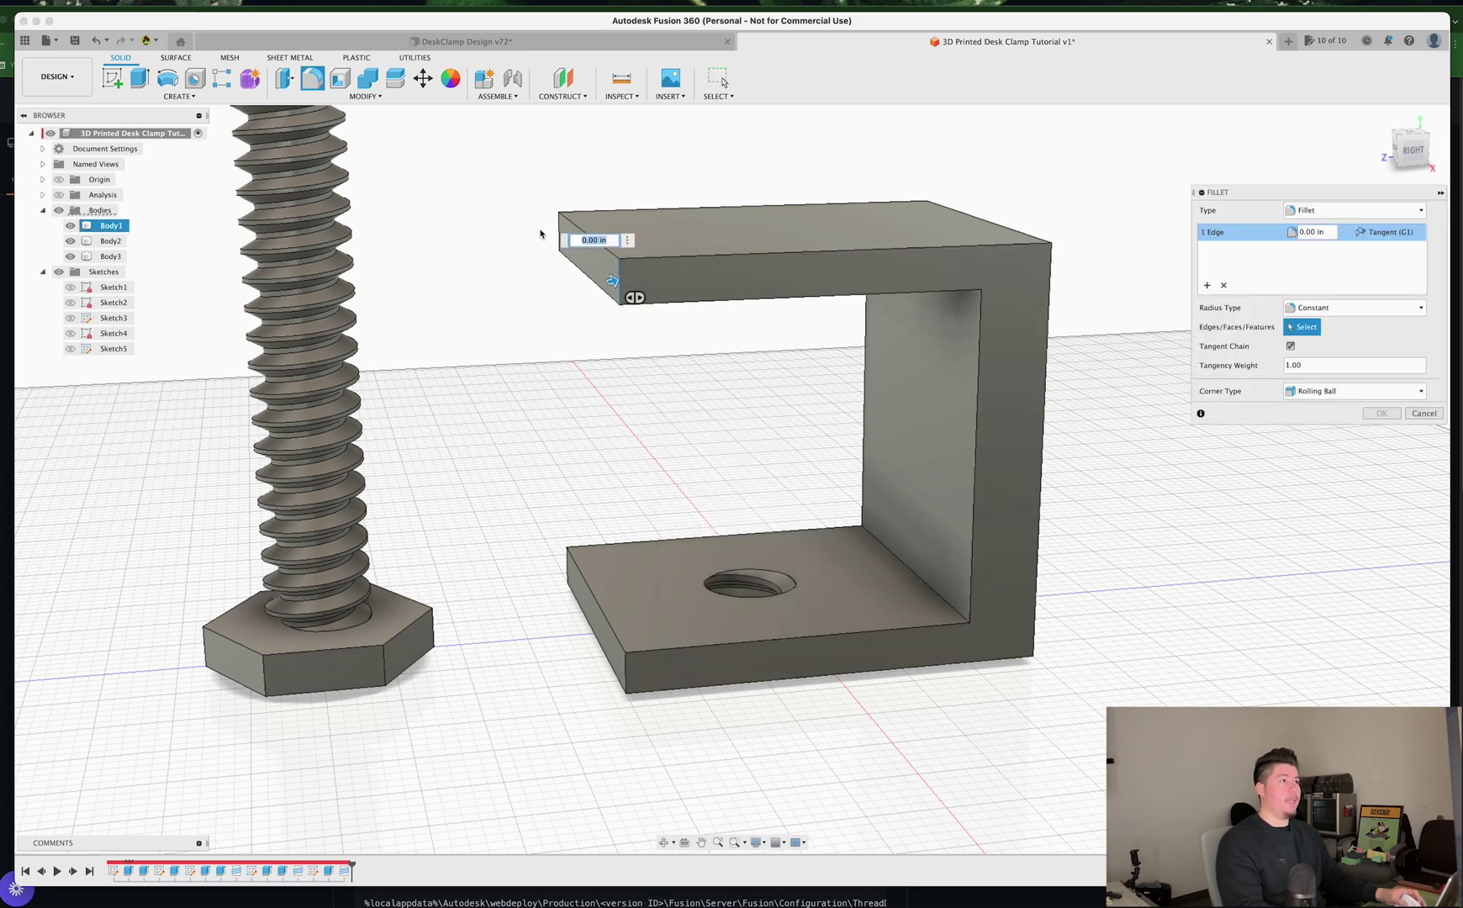
{"action": "left_click", "coordinate": [626, 673]}
{"action": "left_click", "coordinate": [573, 579]}
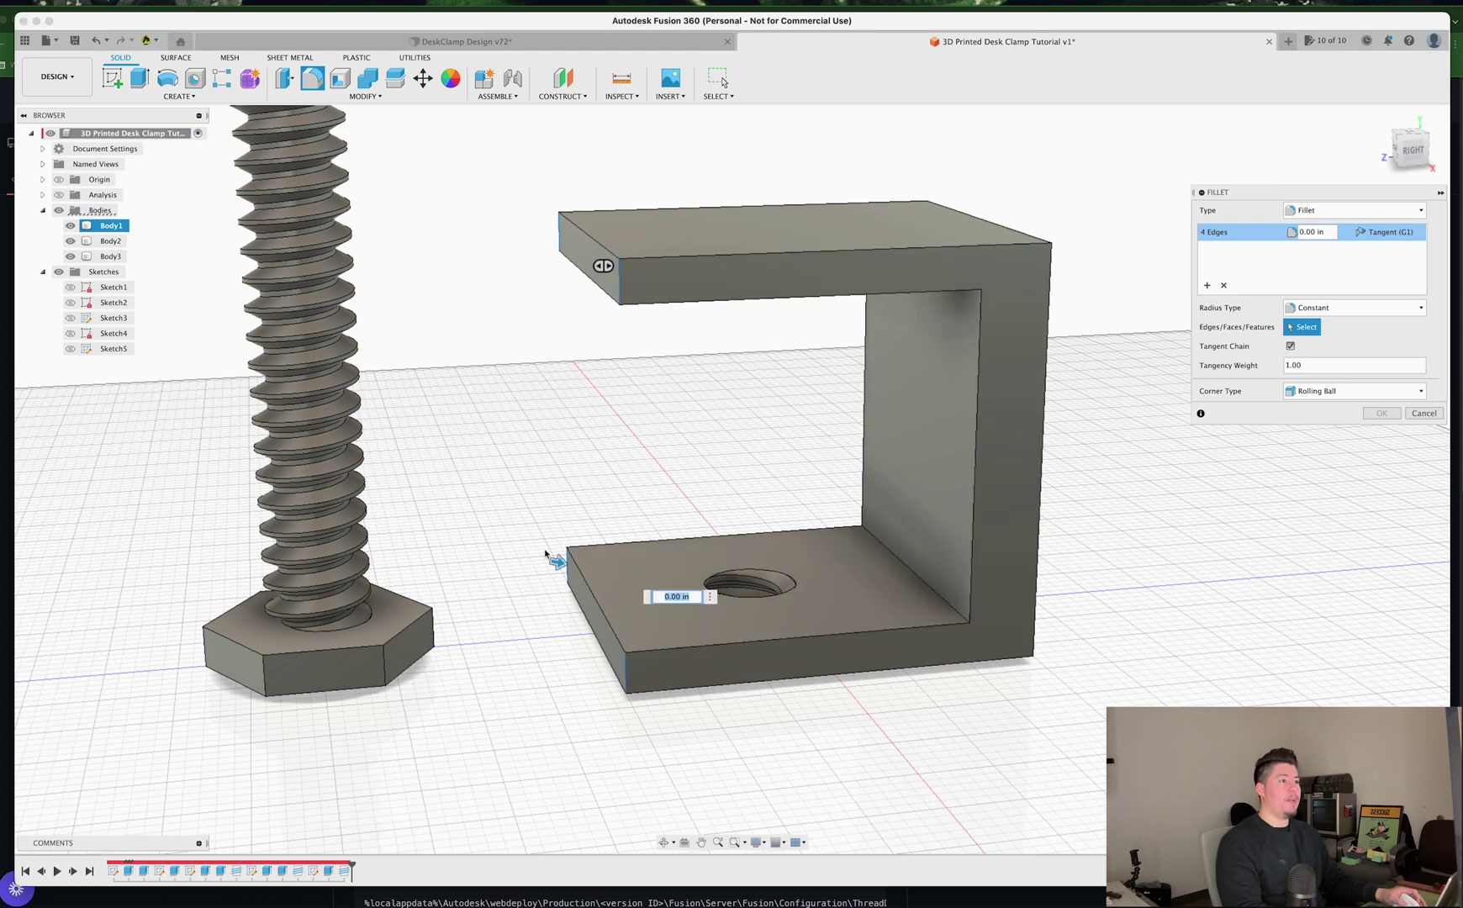
{"action": "left_click_drag", "start_coordinate": [557, 562], "coordinate": [573, 566]}
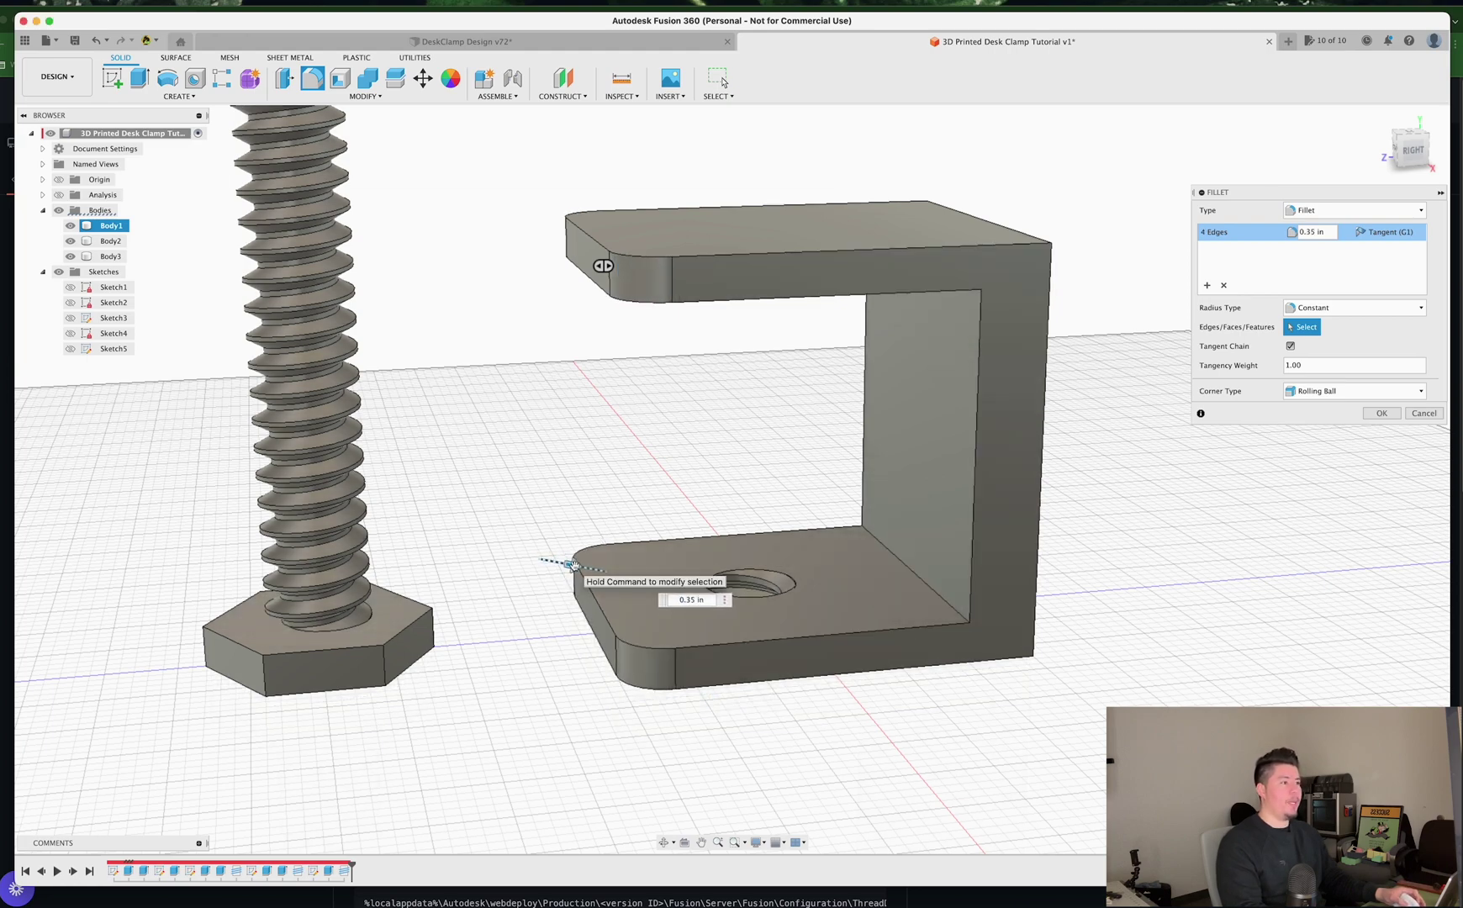
{"action": "key", "text": "BackSpace"}
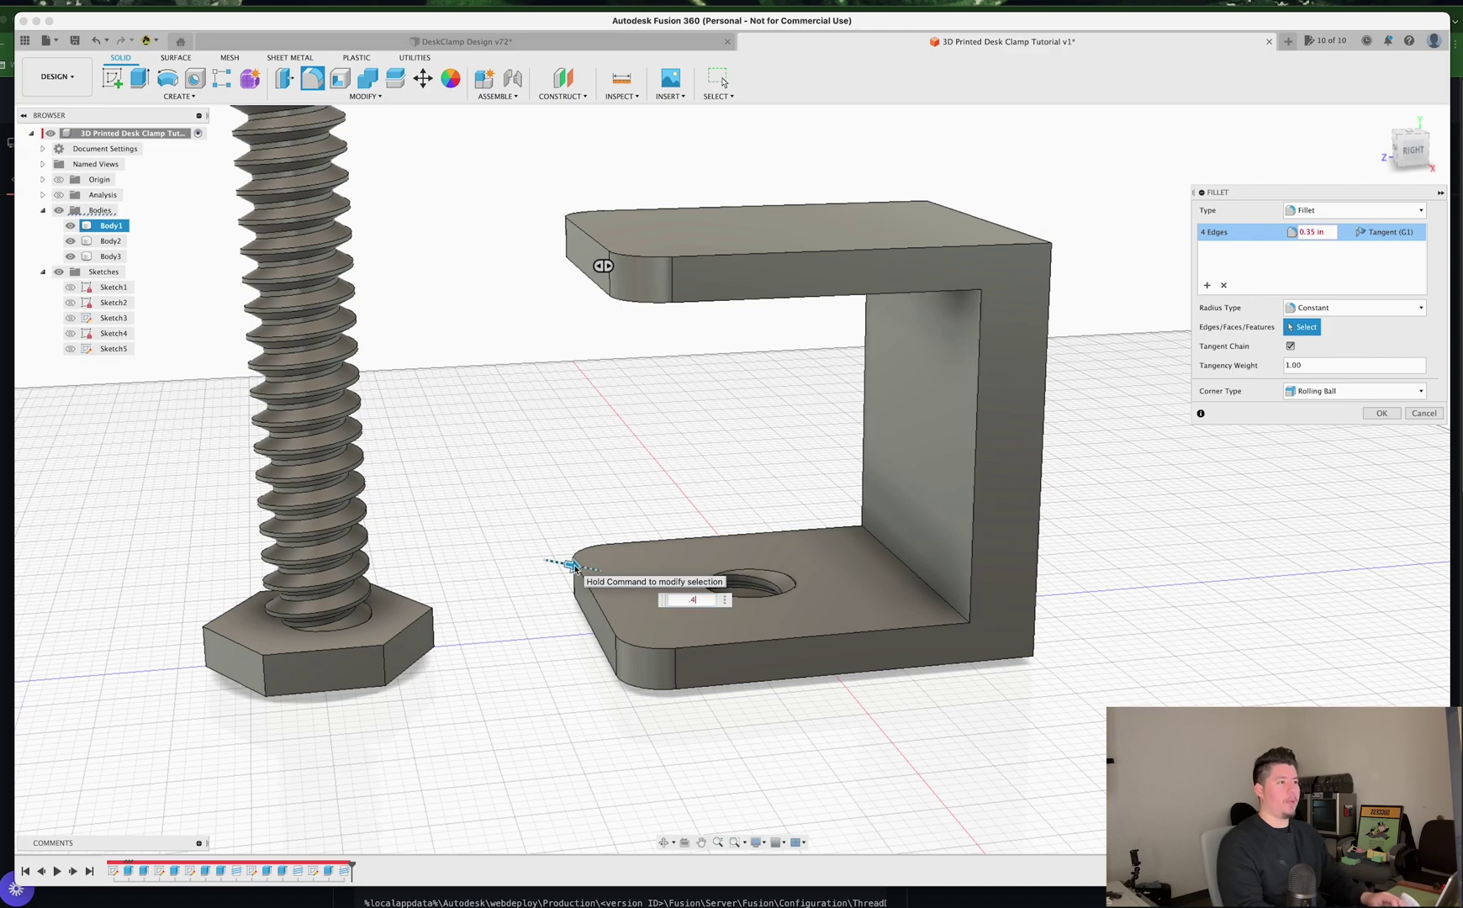
{"action": "type", "text": ".4"}
{"action": "key", "text": "Return"}
Step: Set up an equal-distance chamfer of 0.35 in on the two inside corner edges where the arms meet the clamp's back wall
{"action": "middle_click_drag", "start_coordinate": [718, 491], "coordinate": [757, 435], "text": "shift"}
{"action": "scroll", "coordinate": [746, 454], "scroll_direction": "up", "scroll_amount": 5}
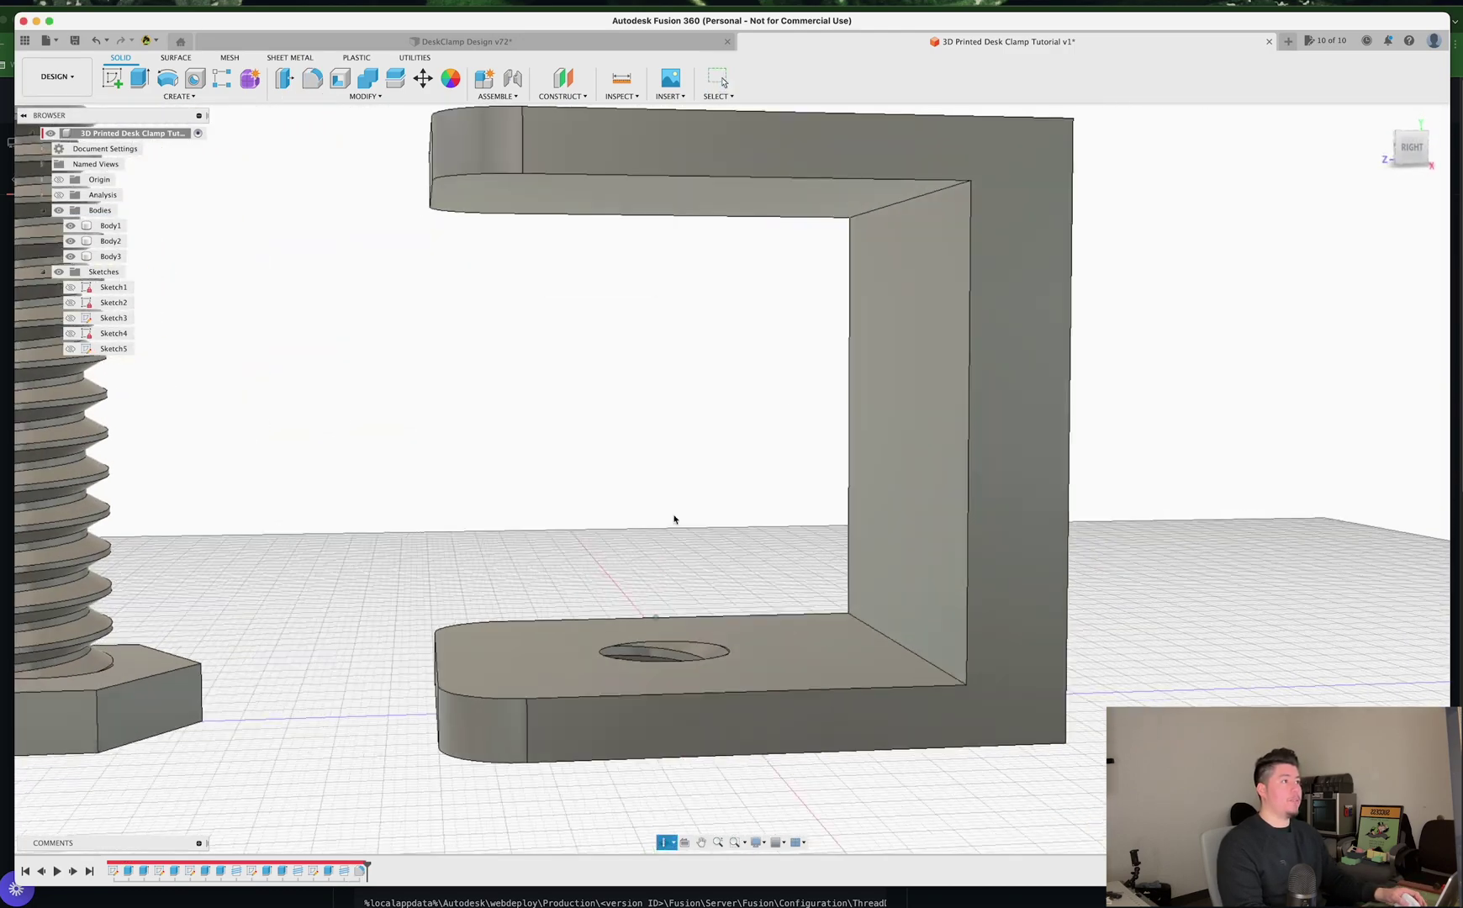
{"action": "middle_click_drag", "start_coordinate": [674, 519], "coordinate": [575, 513], "text": "shift"}
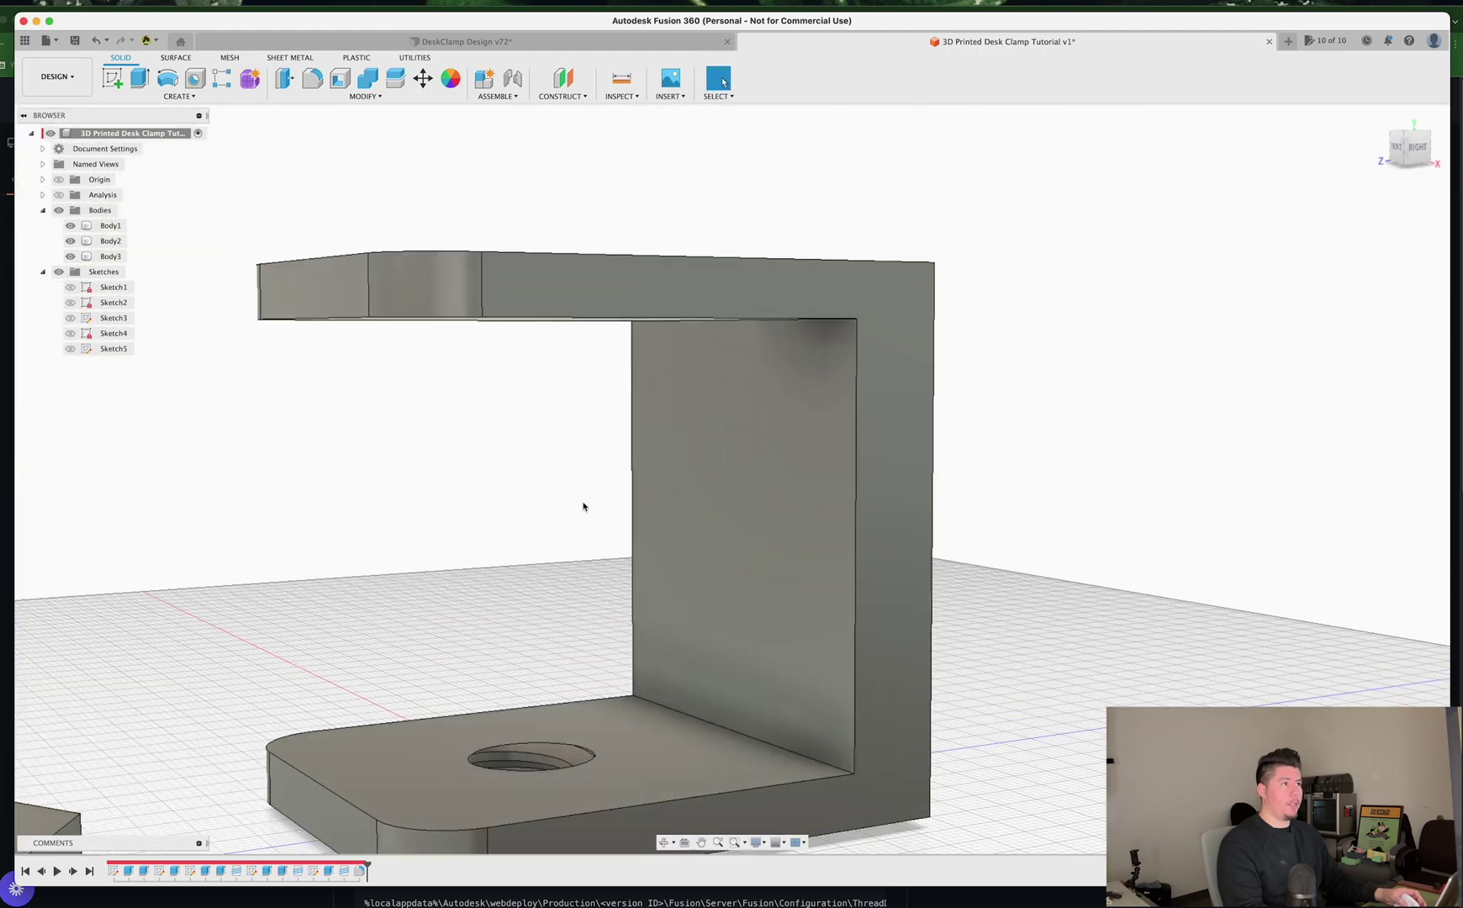
{"action": "key", "text": "s"}
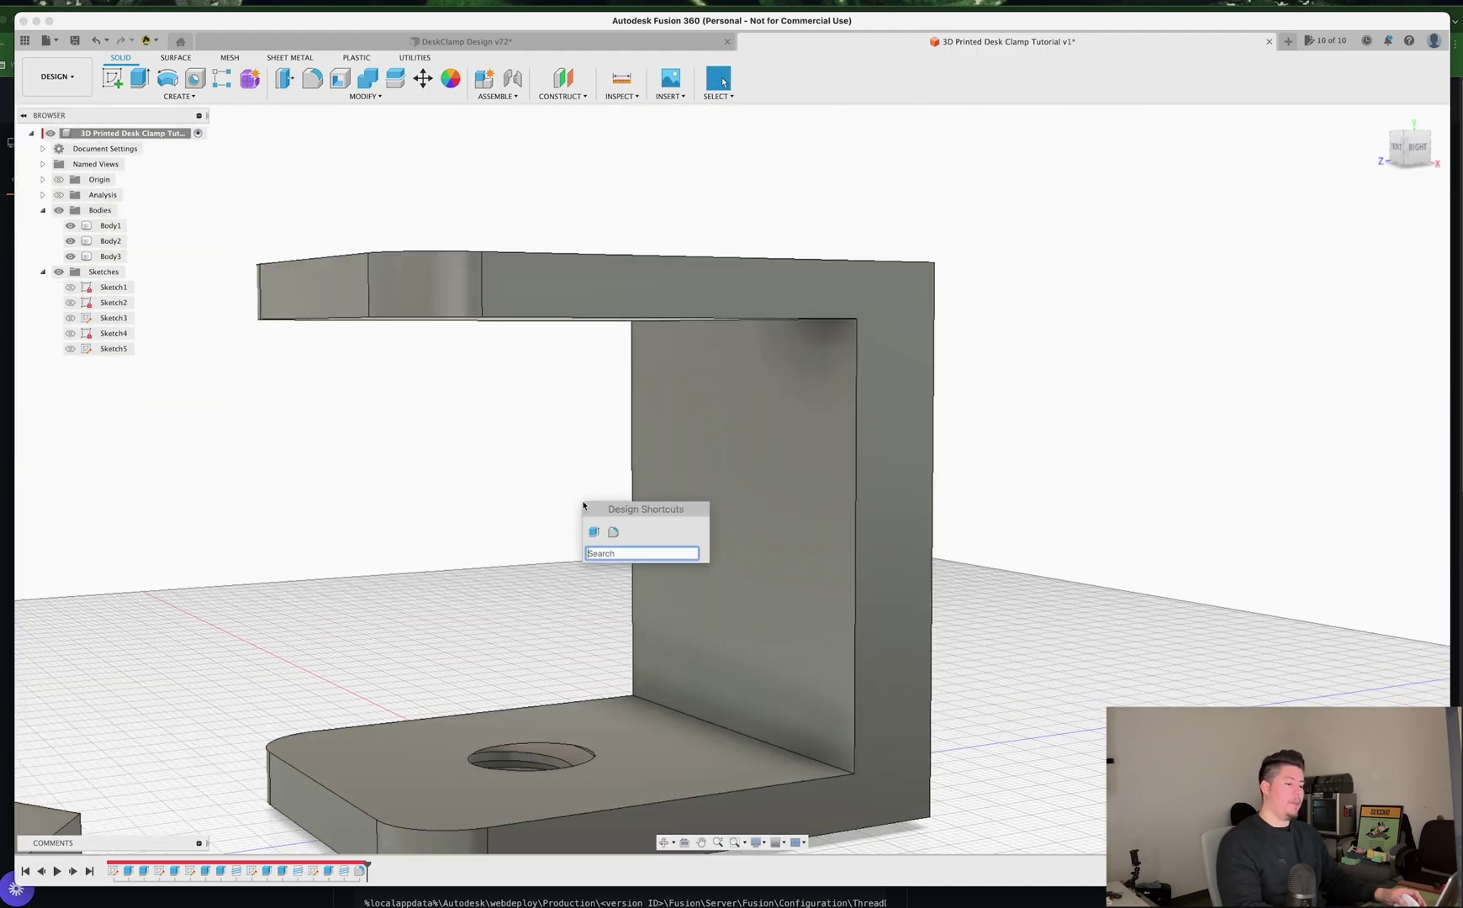
{"action": "type", "text": "cha"}
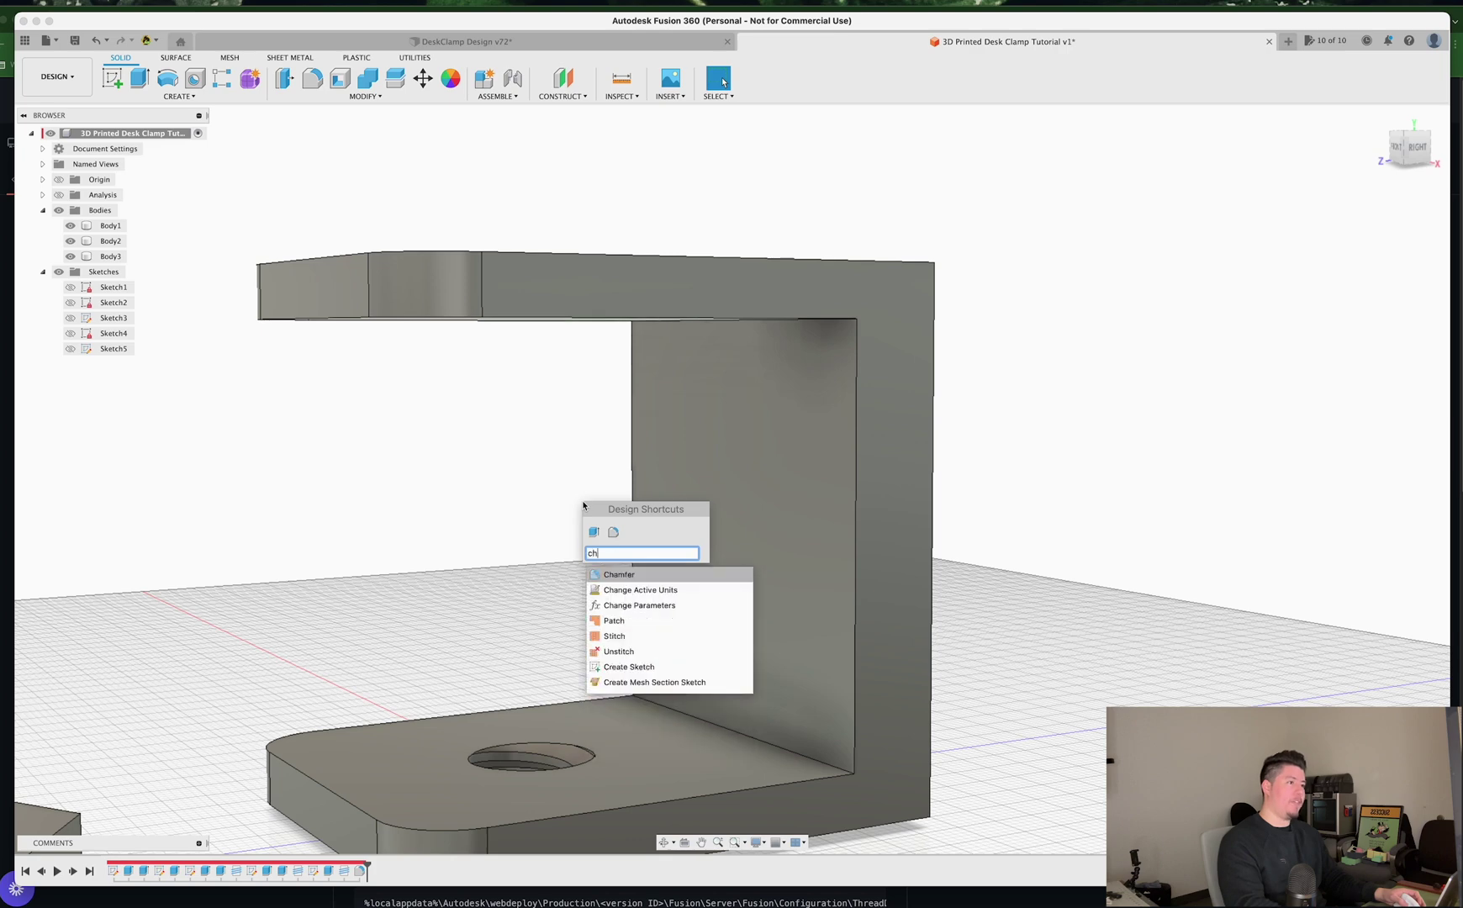
{"action": "key", "text": "Return"}
{"action": "middle_click_drag", "start_coordinate": [589, 504], "coordinate": [717, 310], "text": "shift"}
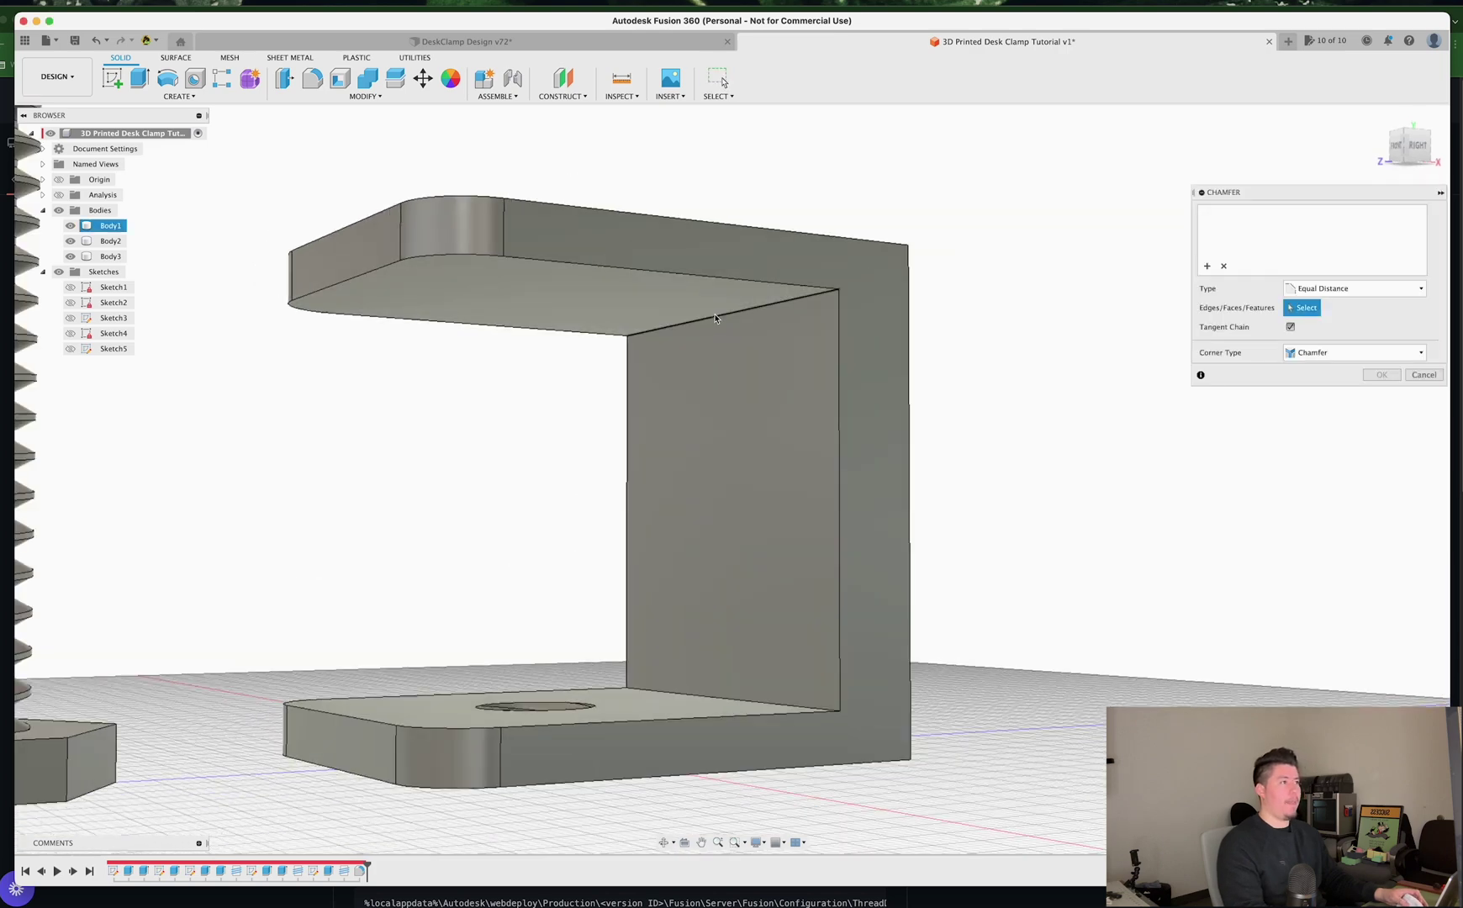
{"action": "left_click", "coordinate": [714, 314]}
{"action": "left_click", "coordinate": [737, 701]}
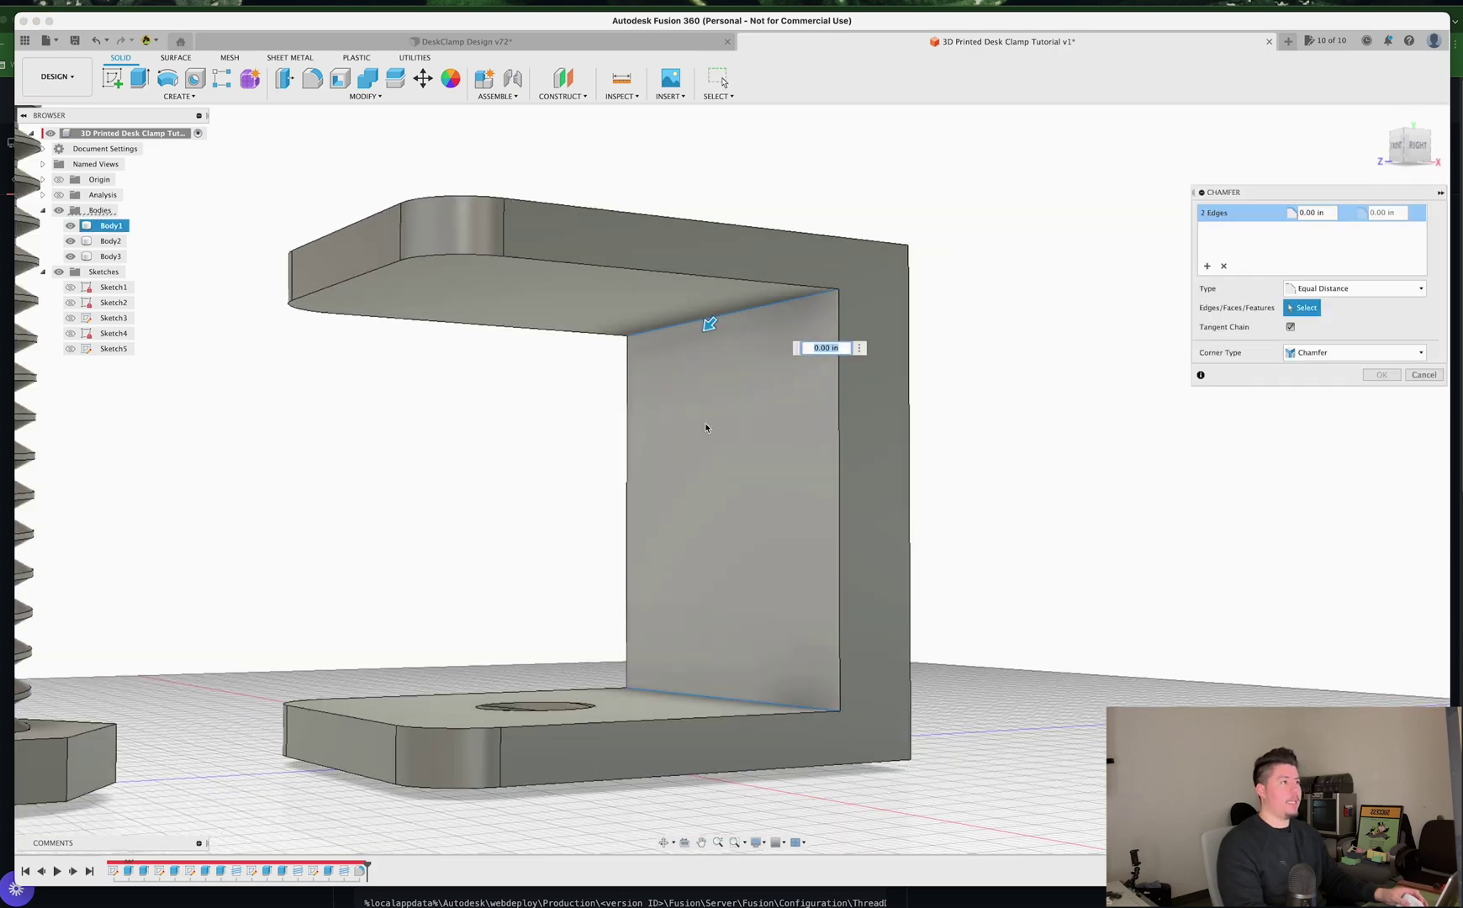
{"action": "left_click_drag", "start_coordinate": [709, 325], "coordinate": [685, 336]}
Step: Increase the inside-corner chamfer distance to 0.45 in and apply it
{"action": "middle_click_drag", "start_coordinate": [685, 336], "coordinate": [619, 441], "text": "shift"}
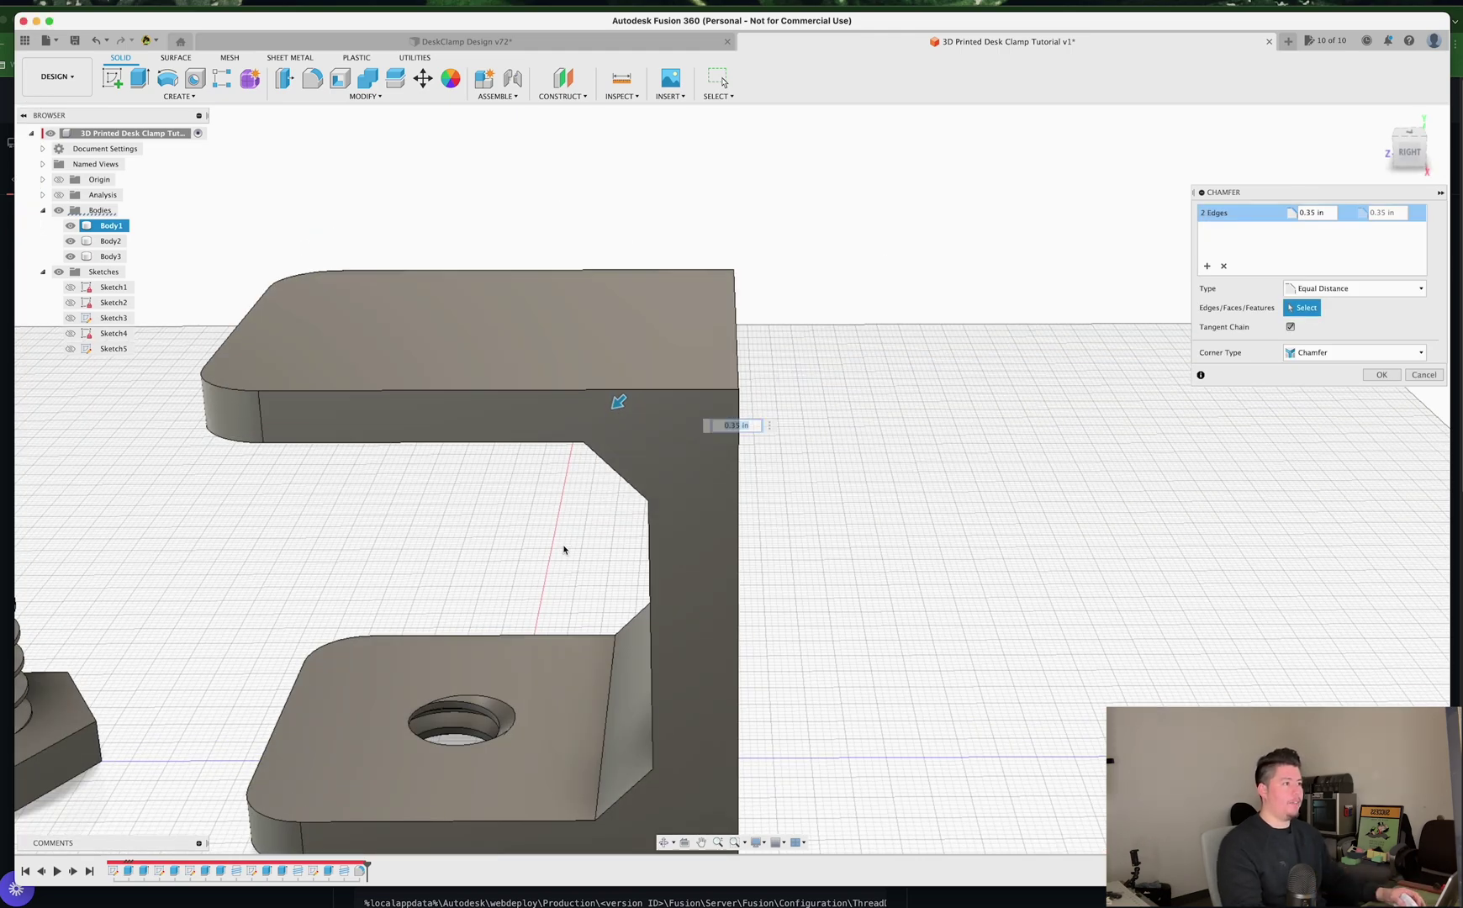
{"action": "middle_click_drag", "start_coordinate": [562, 548], "coordinate": [649, 539], "text": "shift"}
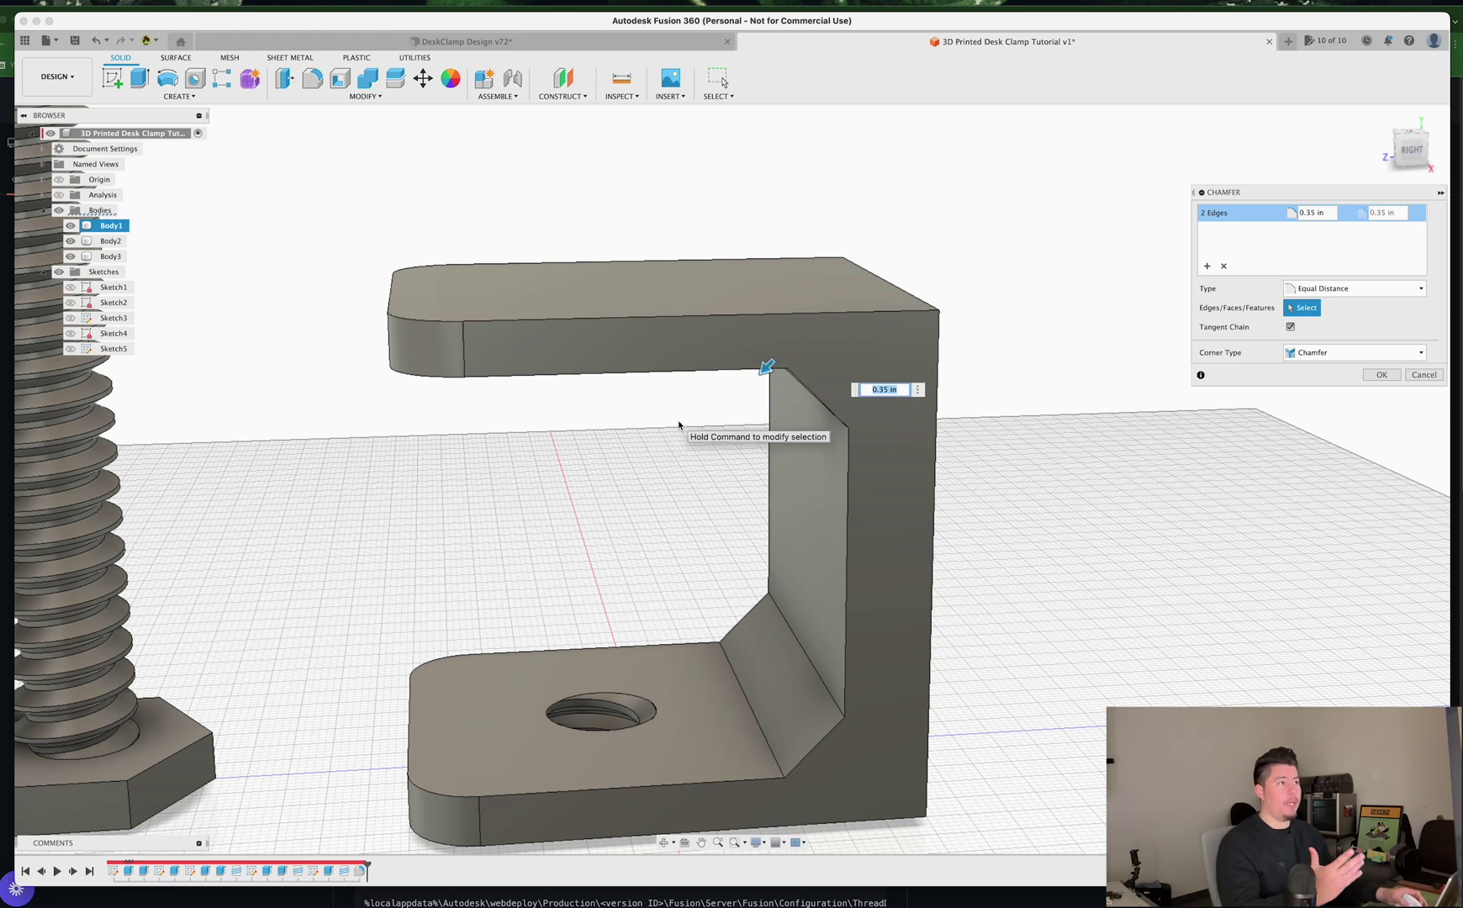
{"action": "mouse_move", "coordinate": [765, 380]}
{"action": "left_mouse_down"}
{"action": "mouse_move", "coordinate": [745, 392]}
{"action": "mouse_move", "coordinate": [765, 388]}
{"action": "left_mouse_up"}
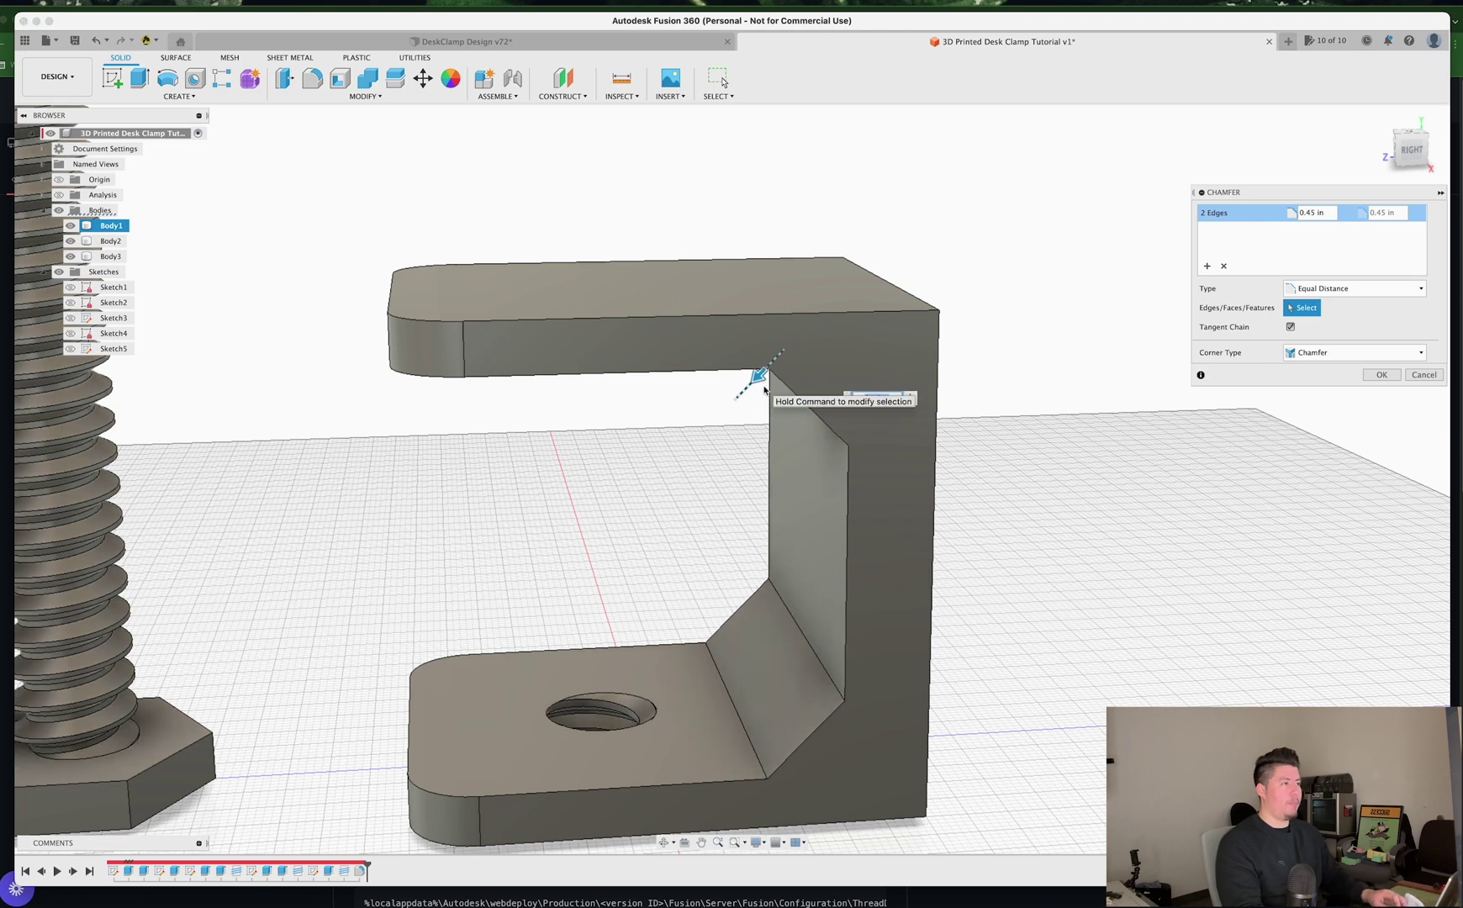
{"action": "key", "text": "Return"}
{"action": "scroll", "coordinate": [636, 516], "scroll_direction": "down", "scroll_amount": 3}
{"action": "middle_click_drag", "start_coordinate": [636, 517], "coordinate": [723, 81], "text": "shift"}
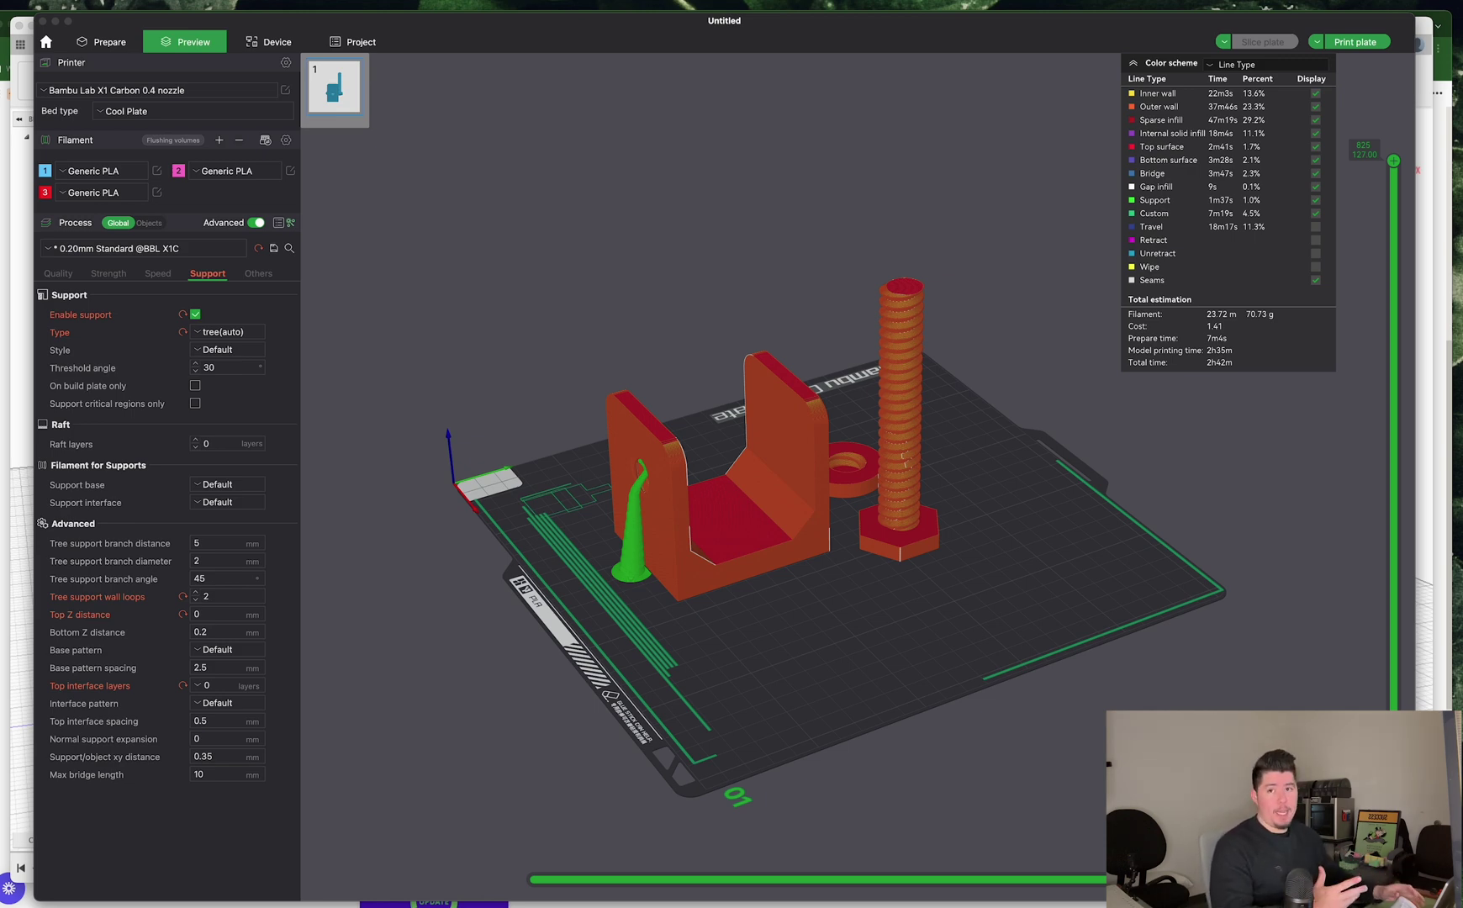
Step: Switch to Bambu Studio and examine the sliced clamp, bolt and cap, including the tree support in the clamp's hole
{"action": "scroll", "coordinate": [730, 507], "scroll_direction": "up", "scroll_amount": 10}
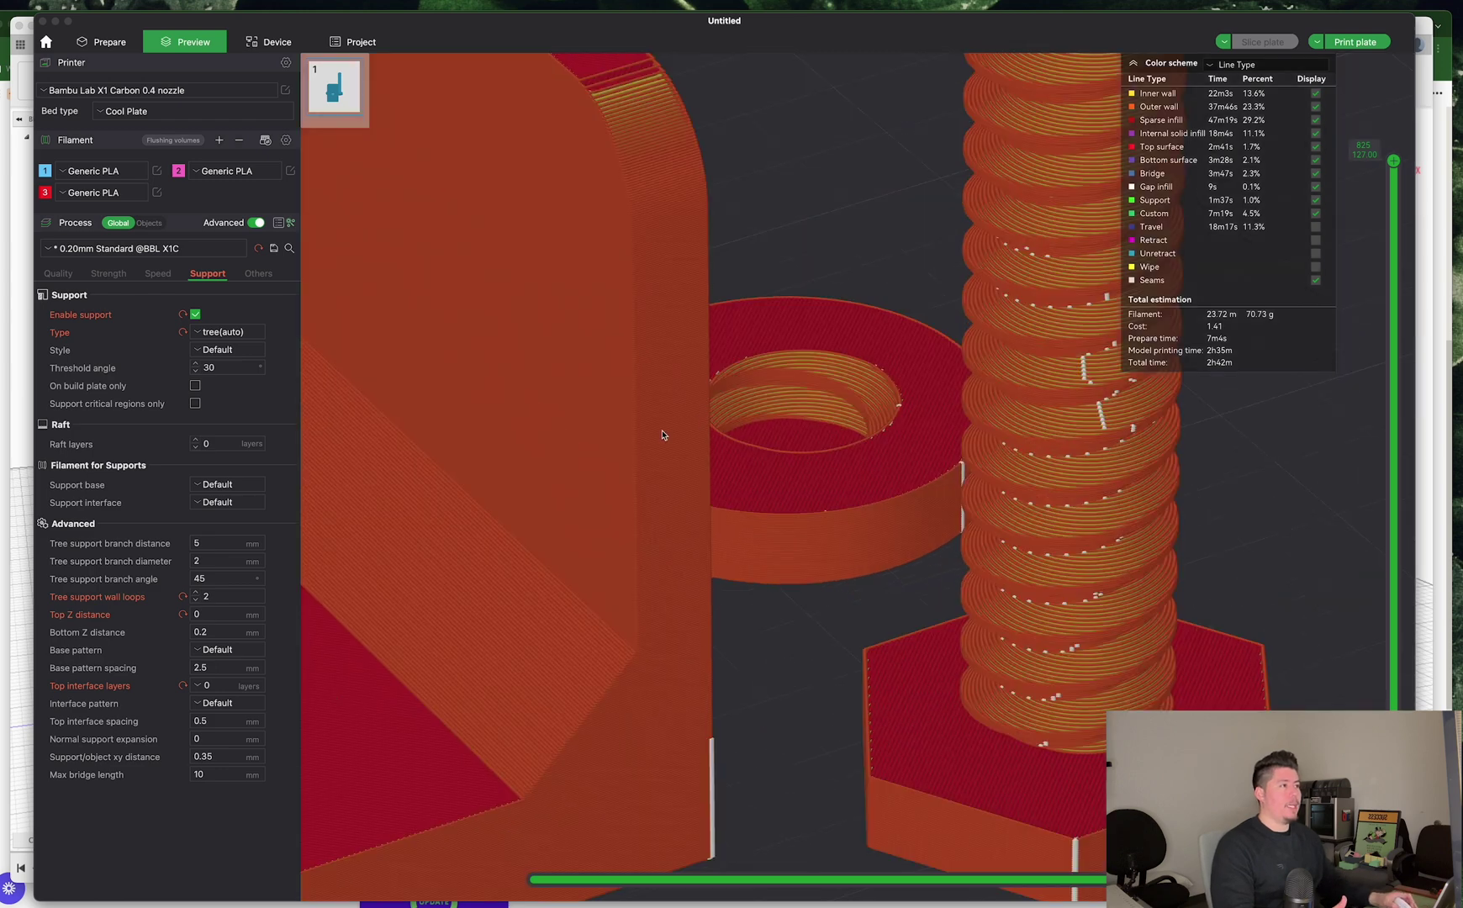
{"action": "scroll", "coordinate": [672, 496], "scroll_direction": "down", "scroll_amount": 5}
{"action": "scroll", "coordinate": [639, 488], "scroll_direction": "up", "scroll_amount": 2}
{"action": "left_click_drag", "start_coordinate": [620, 483], "coordinate": [608, 415]}
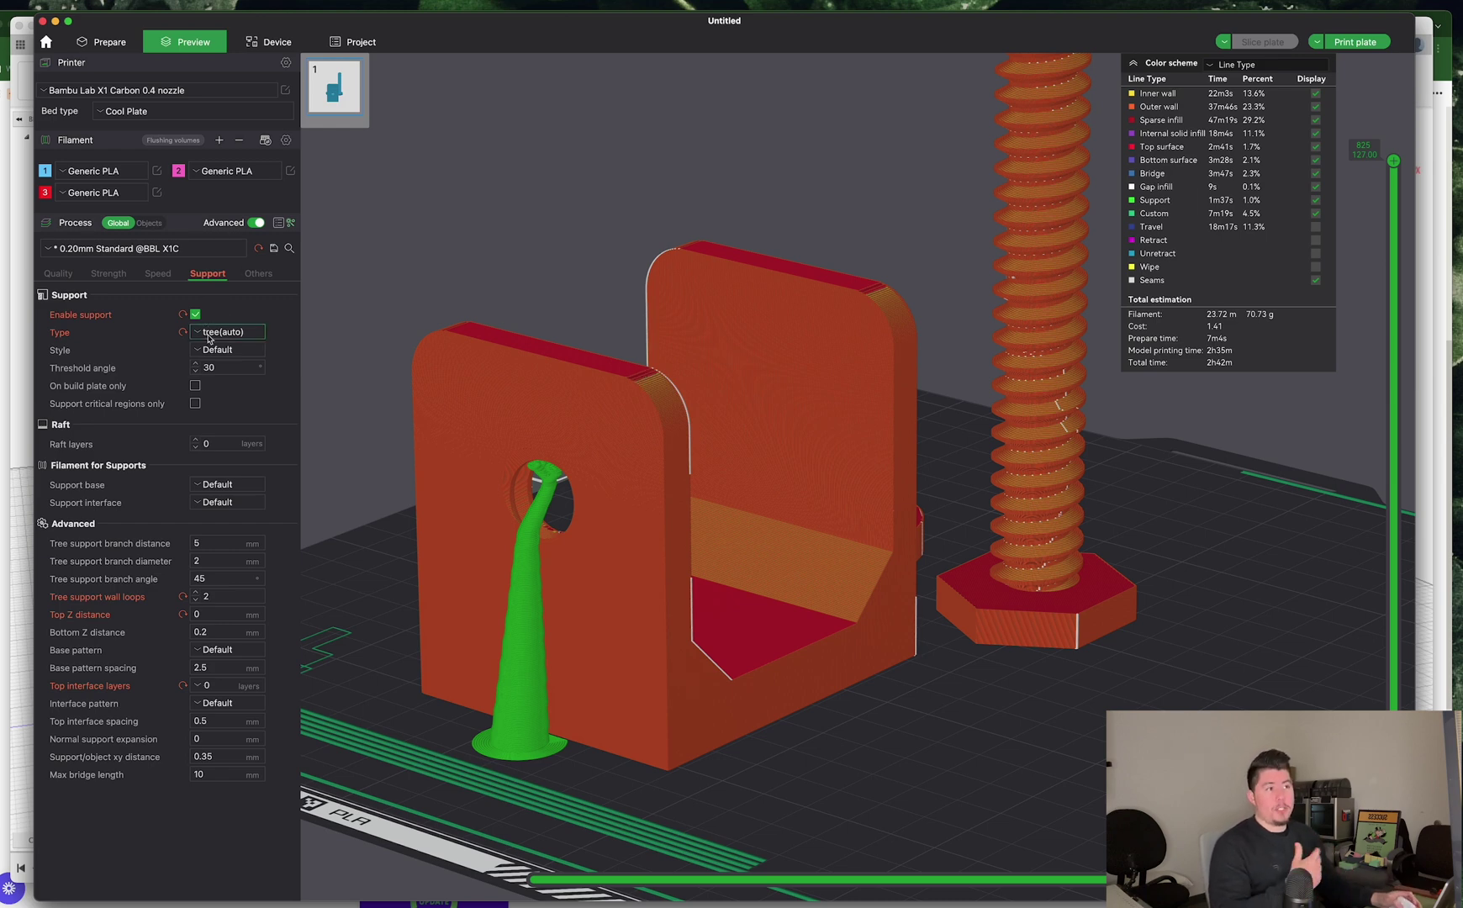
{"action": "key", "text": "3"}
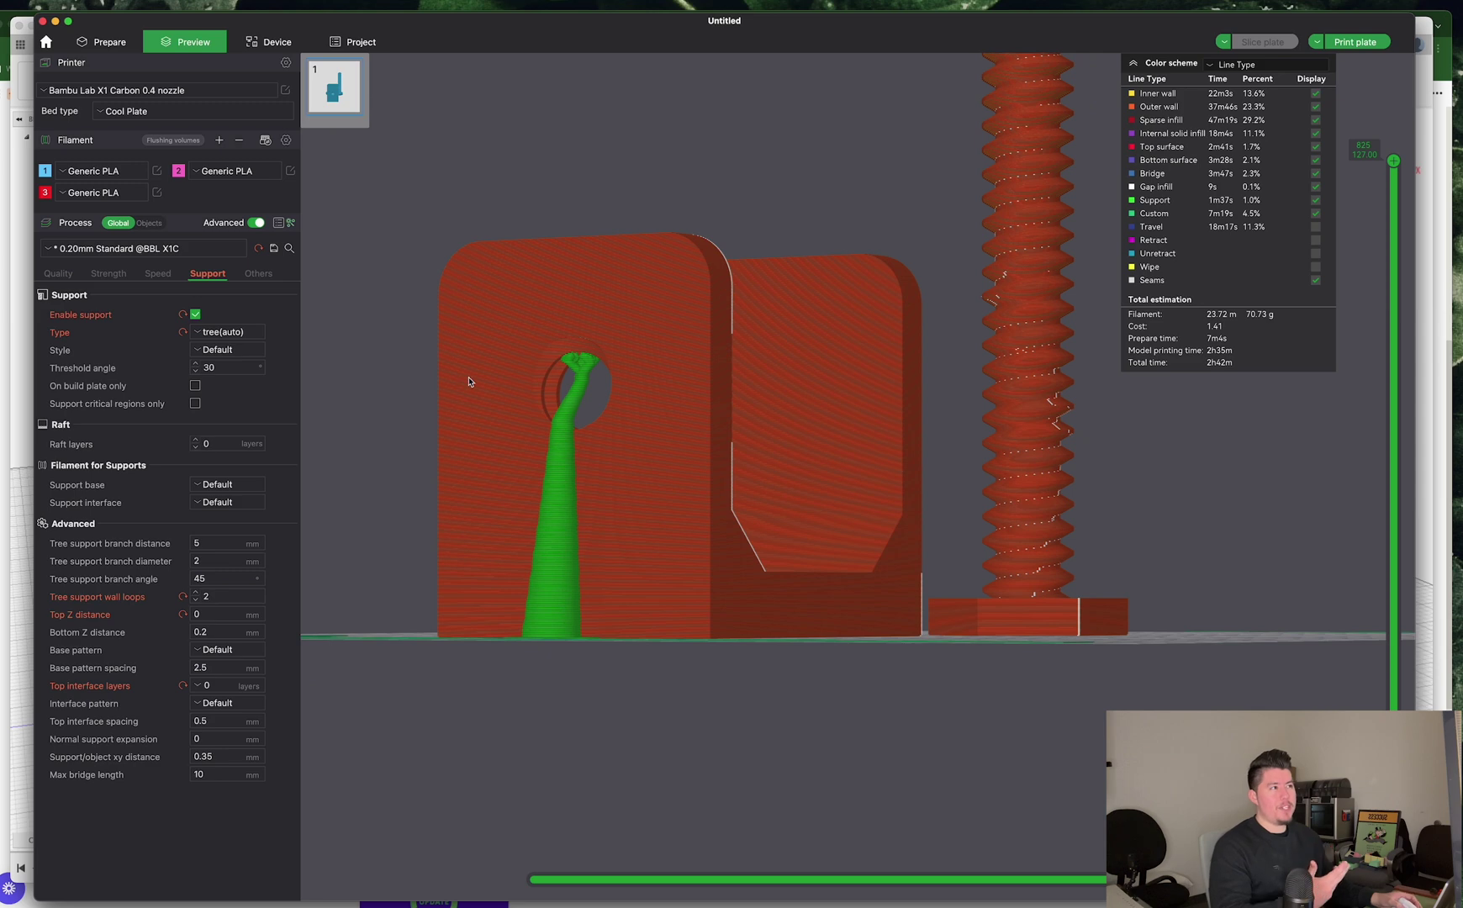
Step: Re-slice the plate with support disabled to check the clamp's hole, and re-slice it with tree(auto) support enabled again
{"action": "scroll", "coordinate": [468, 381], "scroll_direction": "up", "scroll_amount": 4}
{"action": "left_click", "coordinate": [200, 317]}
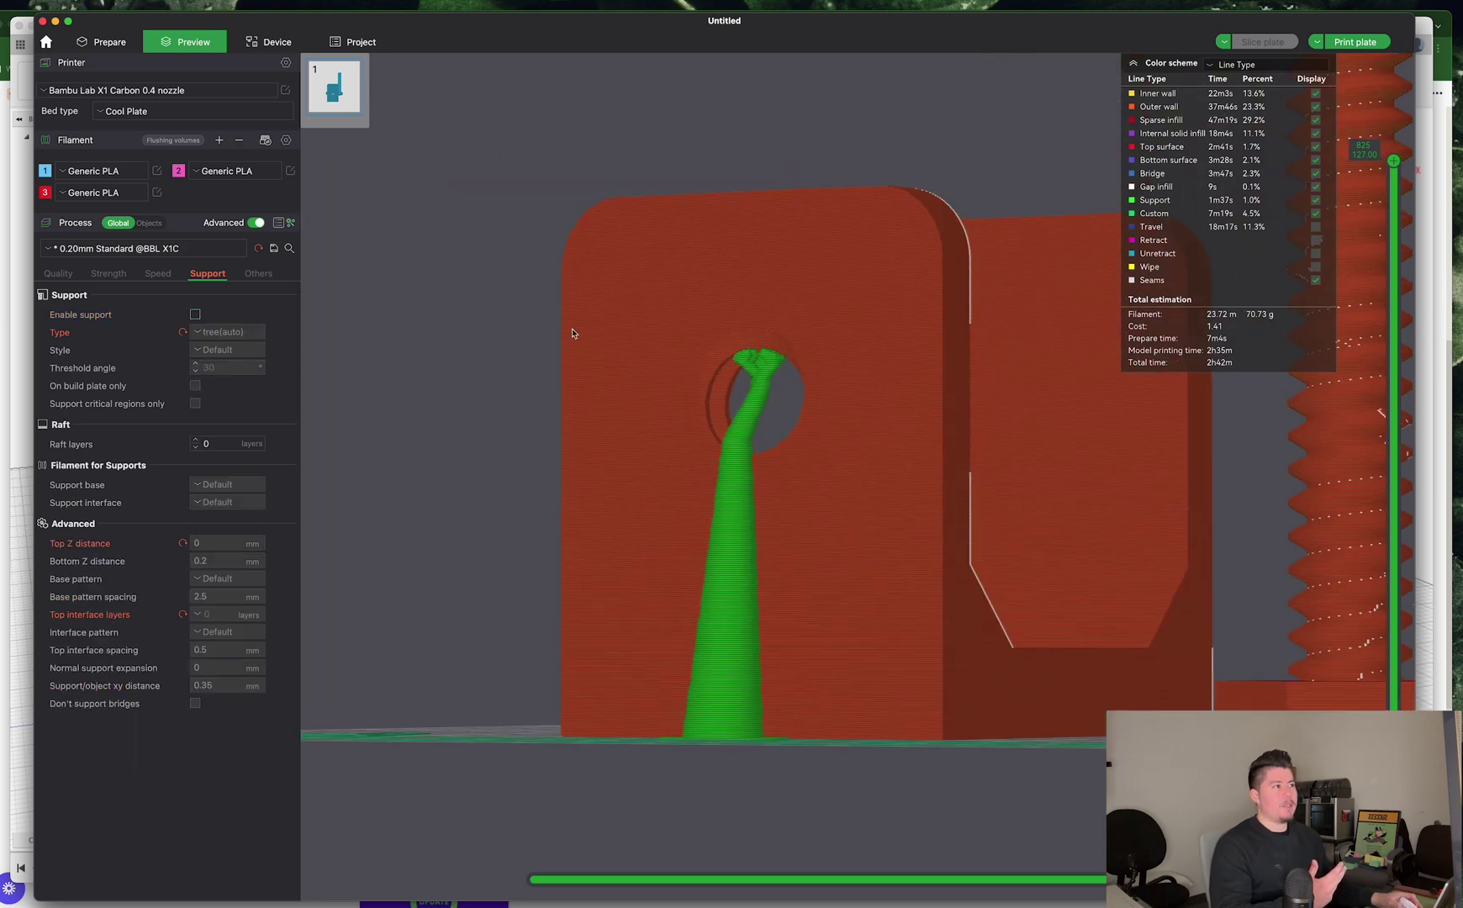
{"action": "left_click", "coordinate": [1260, 43]}
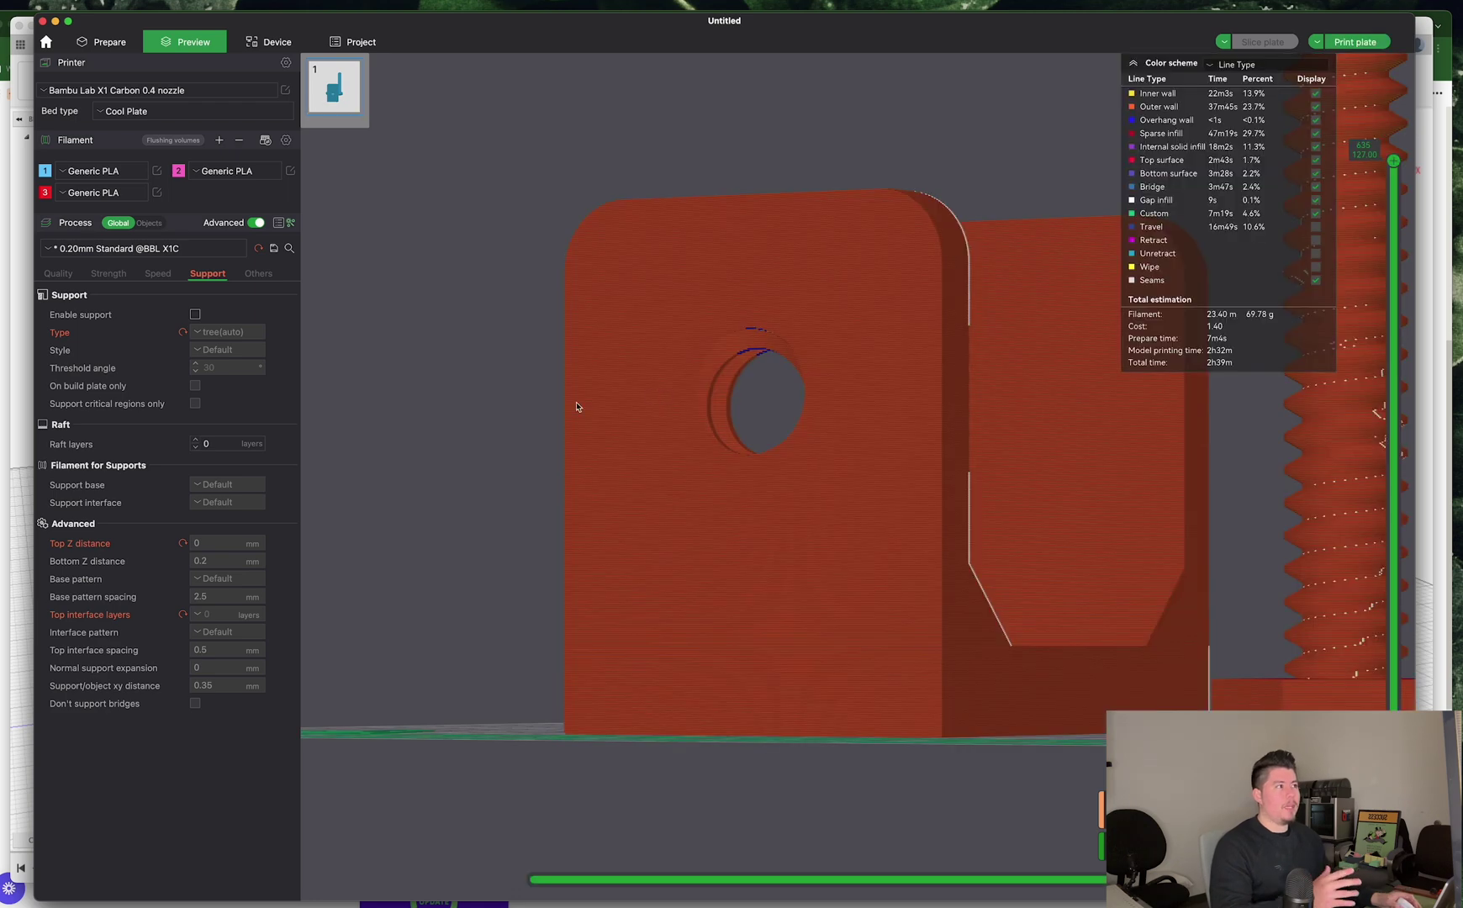
{"action": "scroll", "coordinate": [661, 399], "scroll_direction": "up", "scroll_amount": 5}
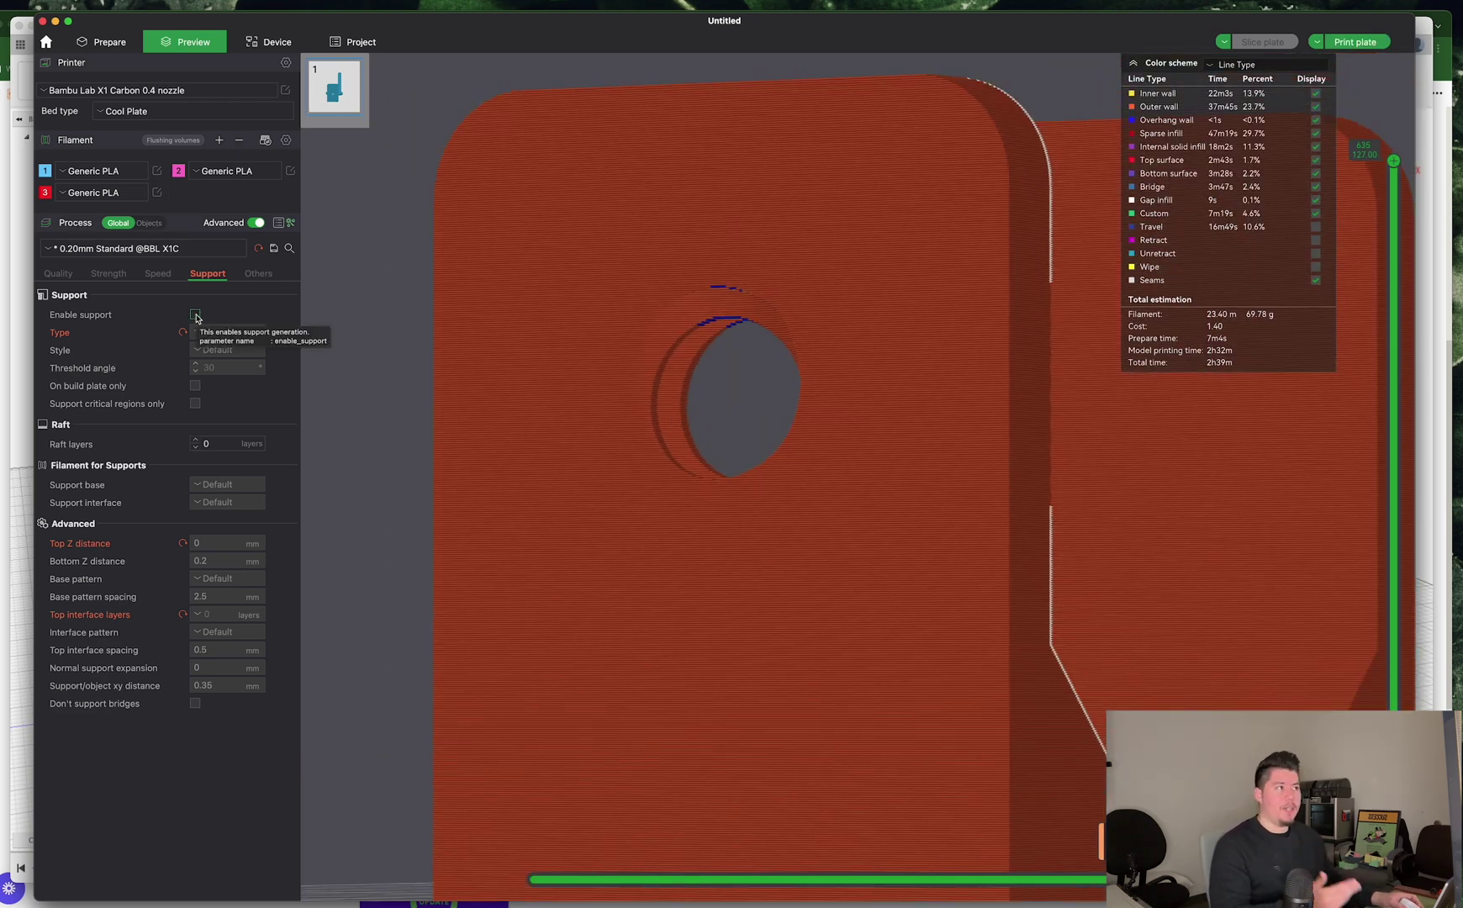
{"action": "left_click", "coordinate": [196, 316]}
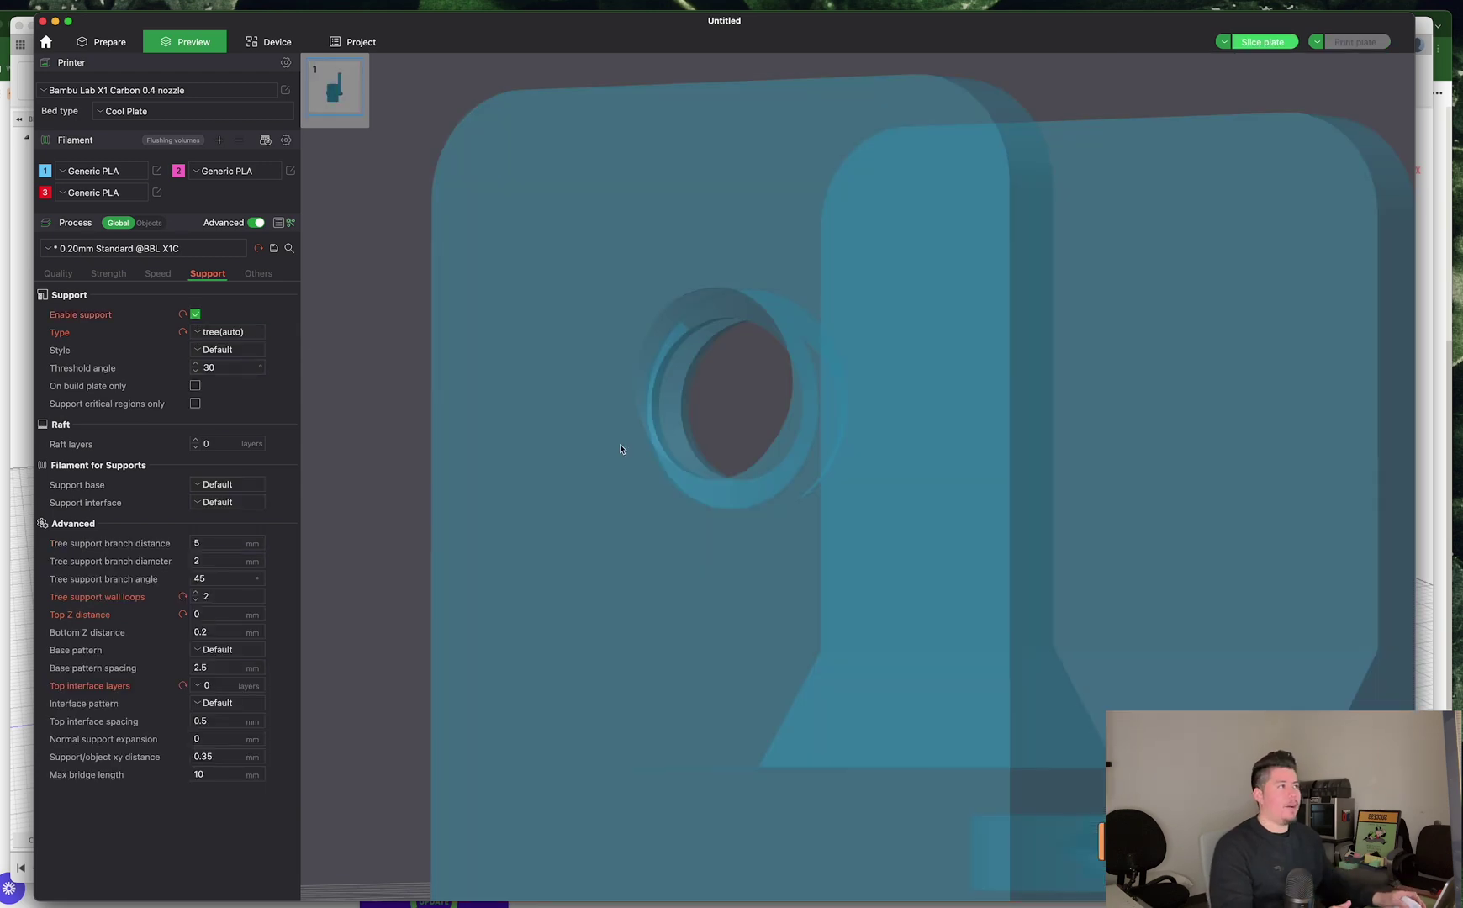
{"action": "left_click", "coordinate": [1261, 42]}
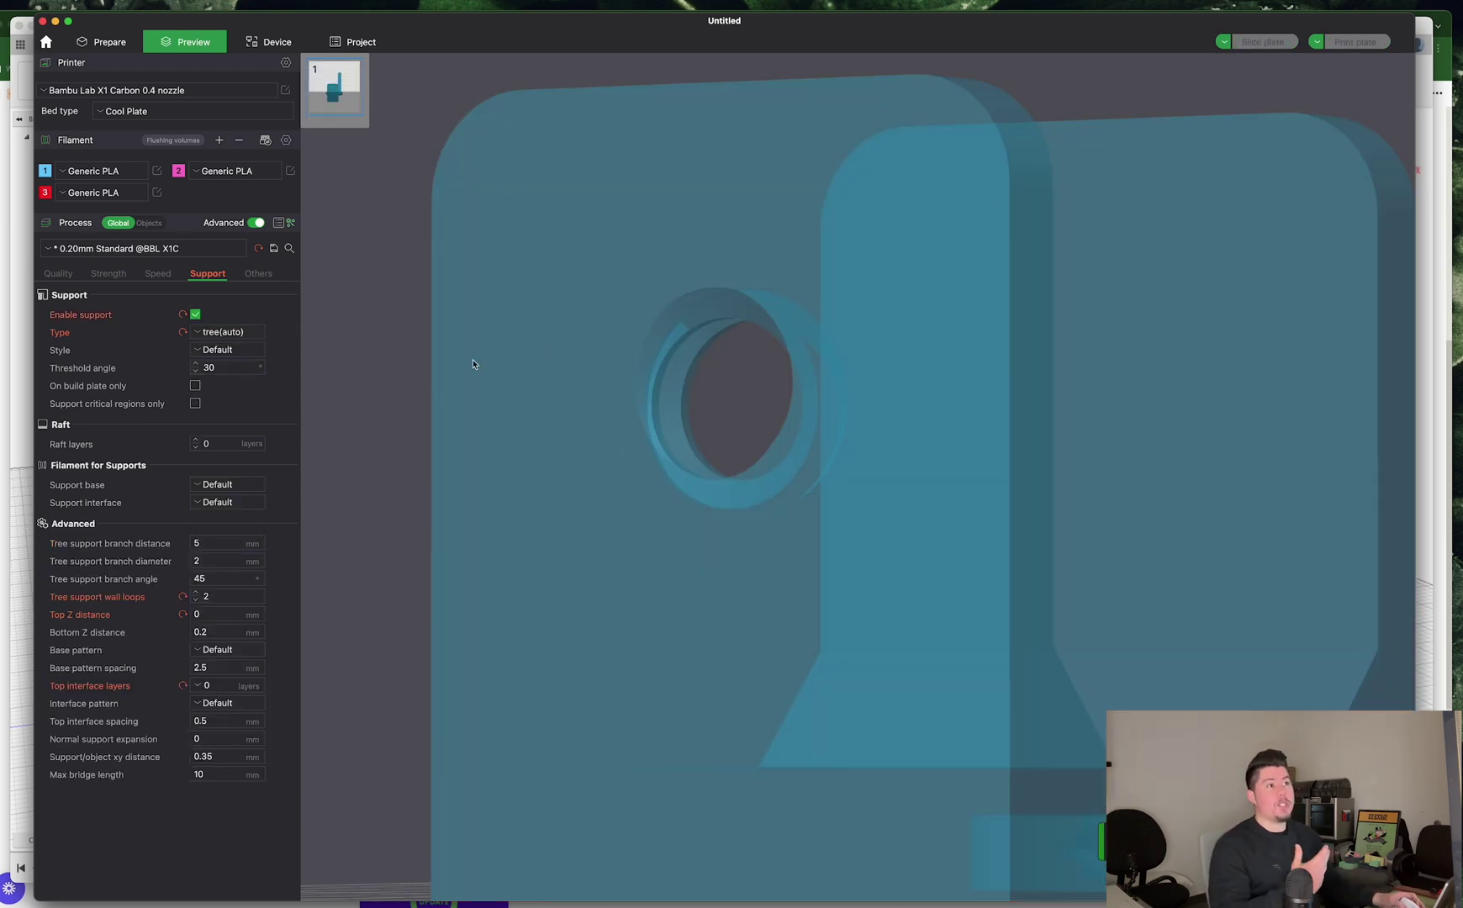
Step: Examine the sliced clamp and bolt from several sides, and lower the layer preview to layer 696 to inspect inside the bolt
{"action": "scroll", "coordinate": [375, 402], "scroll_direction": "down", "scroll_amount": 5}
{"action": "scroll", "coordinate": [626, 425], "scroll_direction": "up", "scroll_amount": 5}
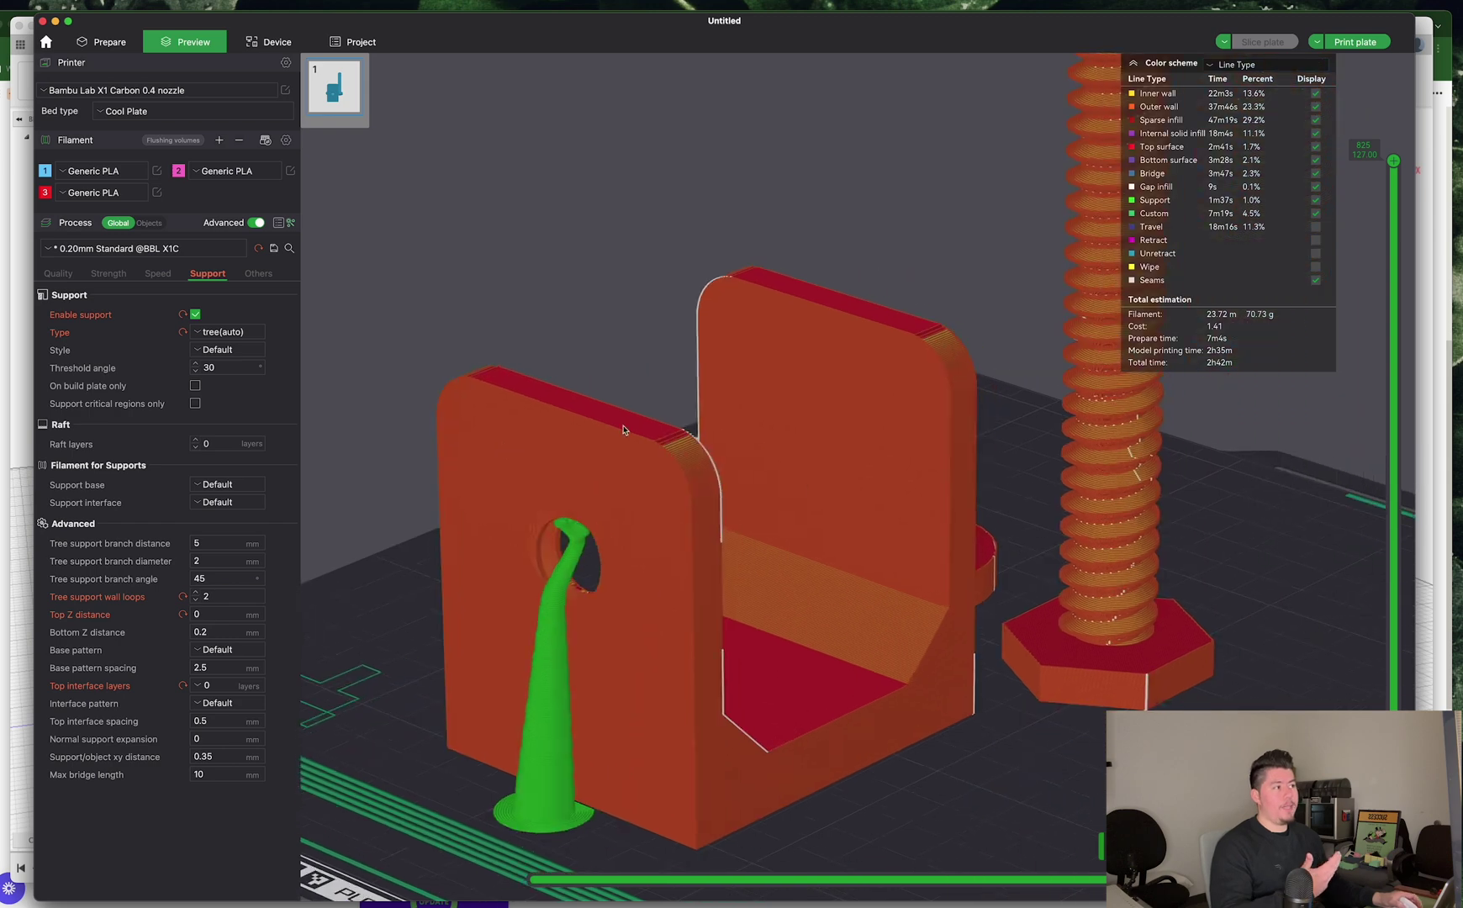
{"action": "scroll", "coordinate": [625, 388], "scroll_direction": "down", "scroll_amount": 3}
{"action": "left_click_drag", "start_coordinate": [626, 388], "coordinate": [615, 413]}
{"action": "scroll", "coordinate": [615, 414], "scroll_direction": "up", "scroll_amount": 2}
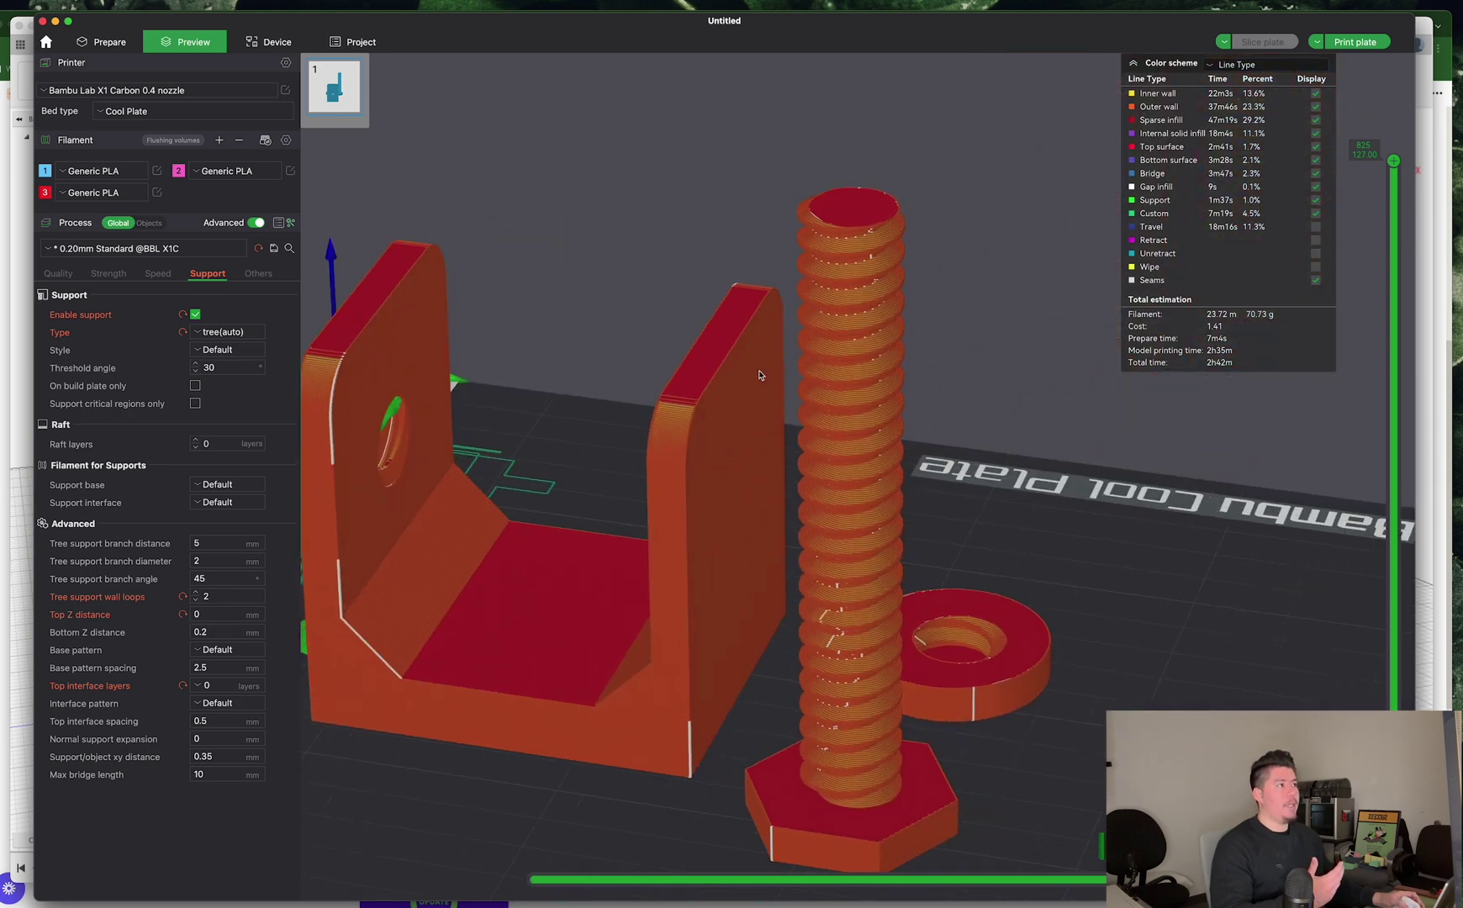
{"action": "scroll", "coordinate": [884, 250], "scroll_direction": "down", "scroll_amount": 3}
{"action": "scroll", "coordinate": [884, 251], "scroll_direction": "up", "scroll_amount": 5}
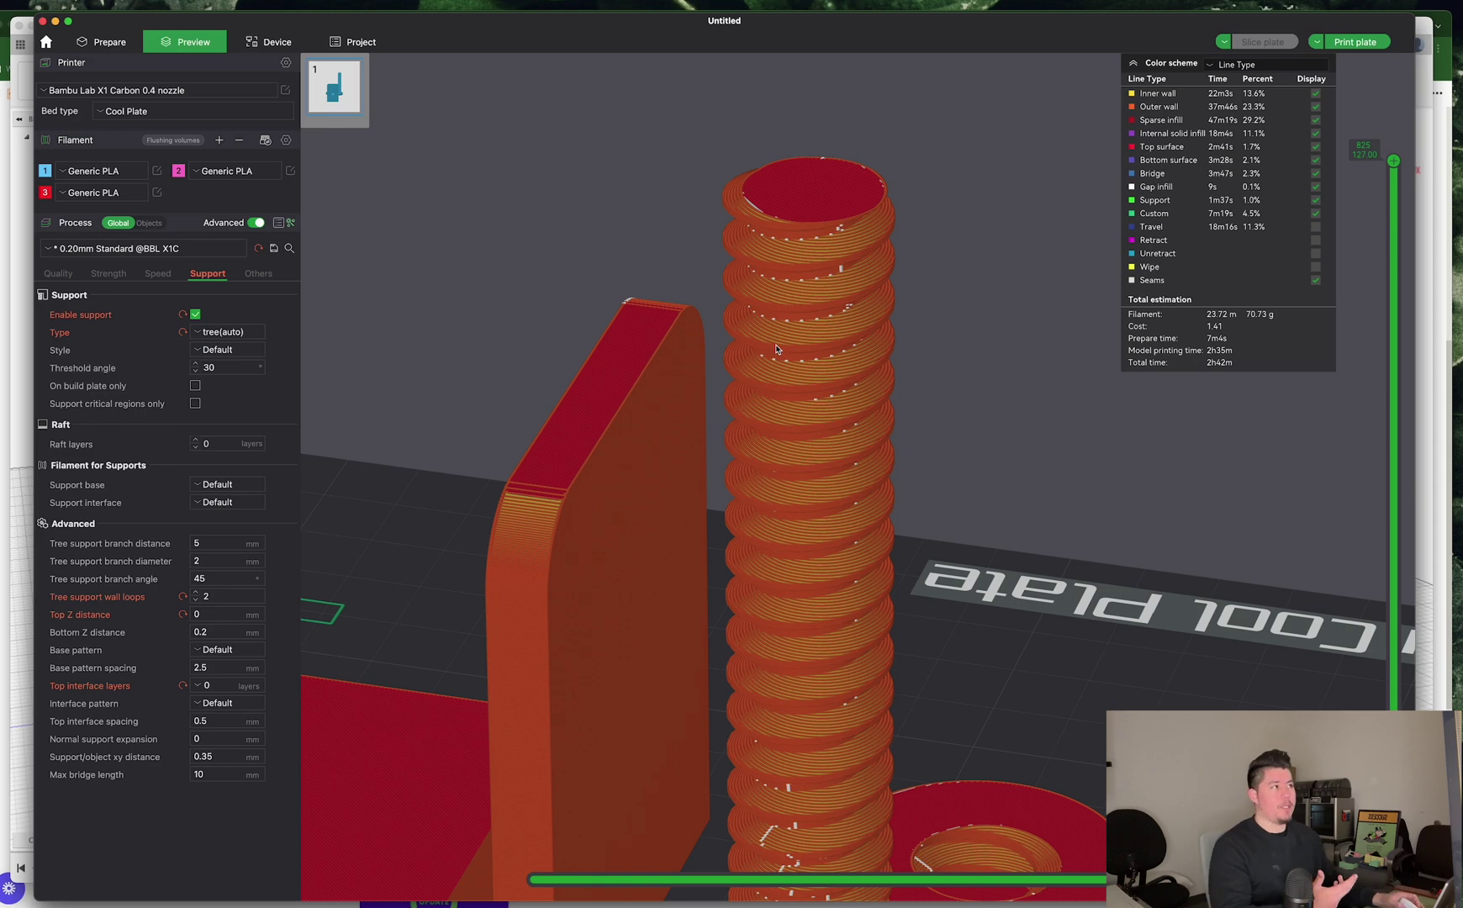
{"action": "left_click_drag", "start_coordinate": [1393, 161], "coordinate": [1379, 263]}
Step: Set the sparse infill density to 25% and re-slice the plate with the clamp, bolt and cap
{"action": "left_click", "coordinate": [159, 275]}
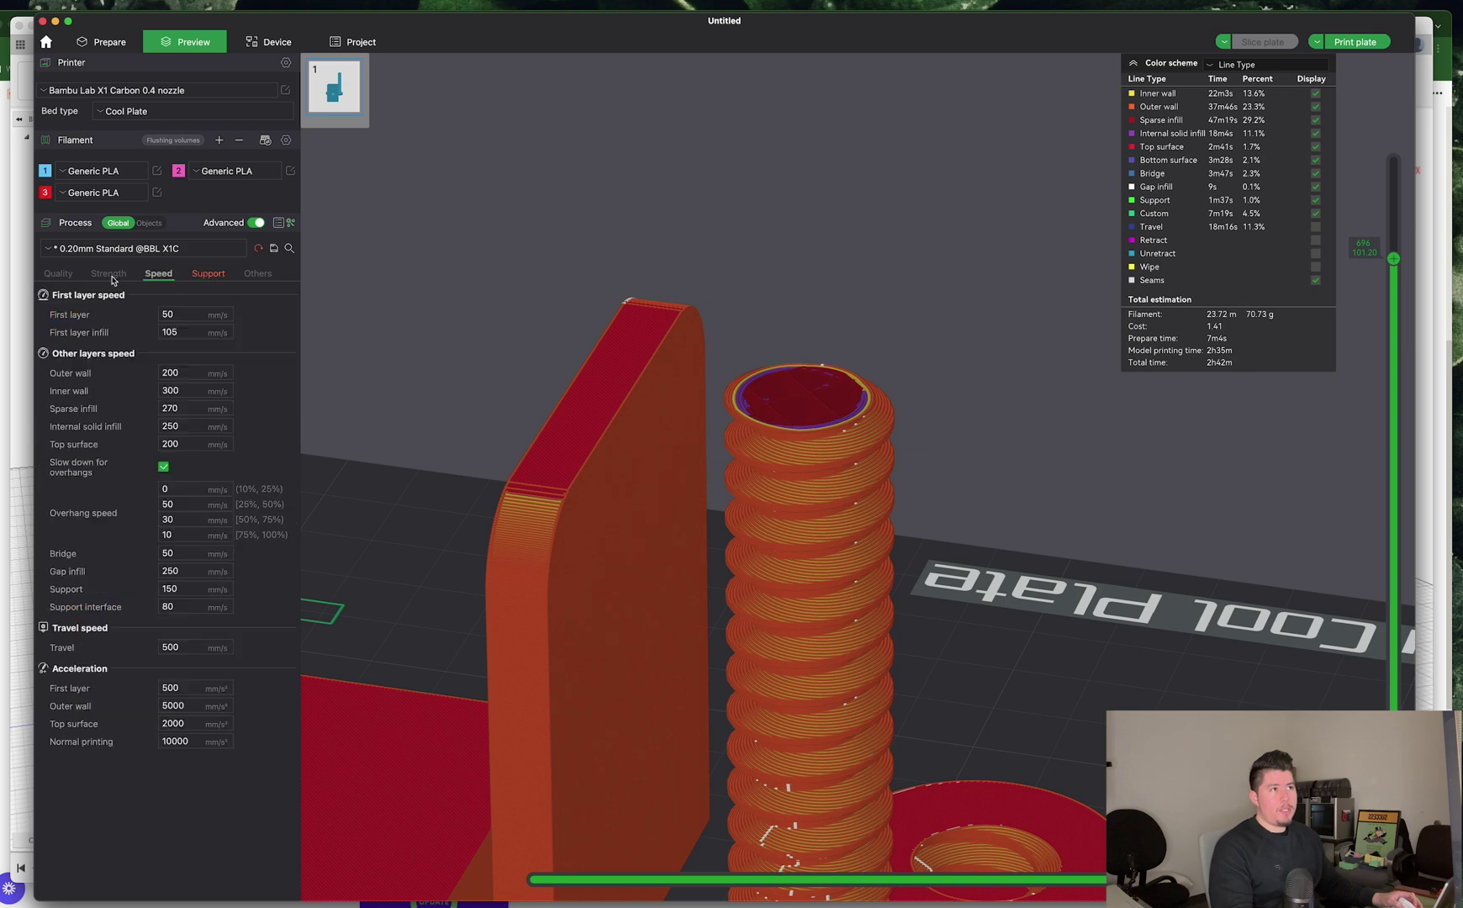
{"action": "left_click", "coordinate": [112, 275]}
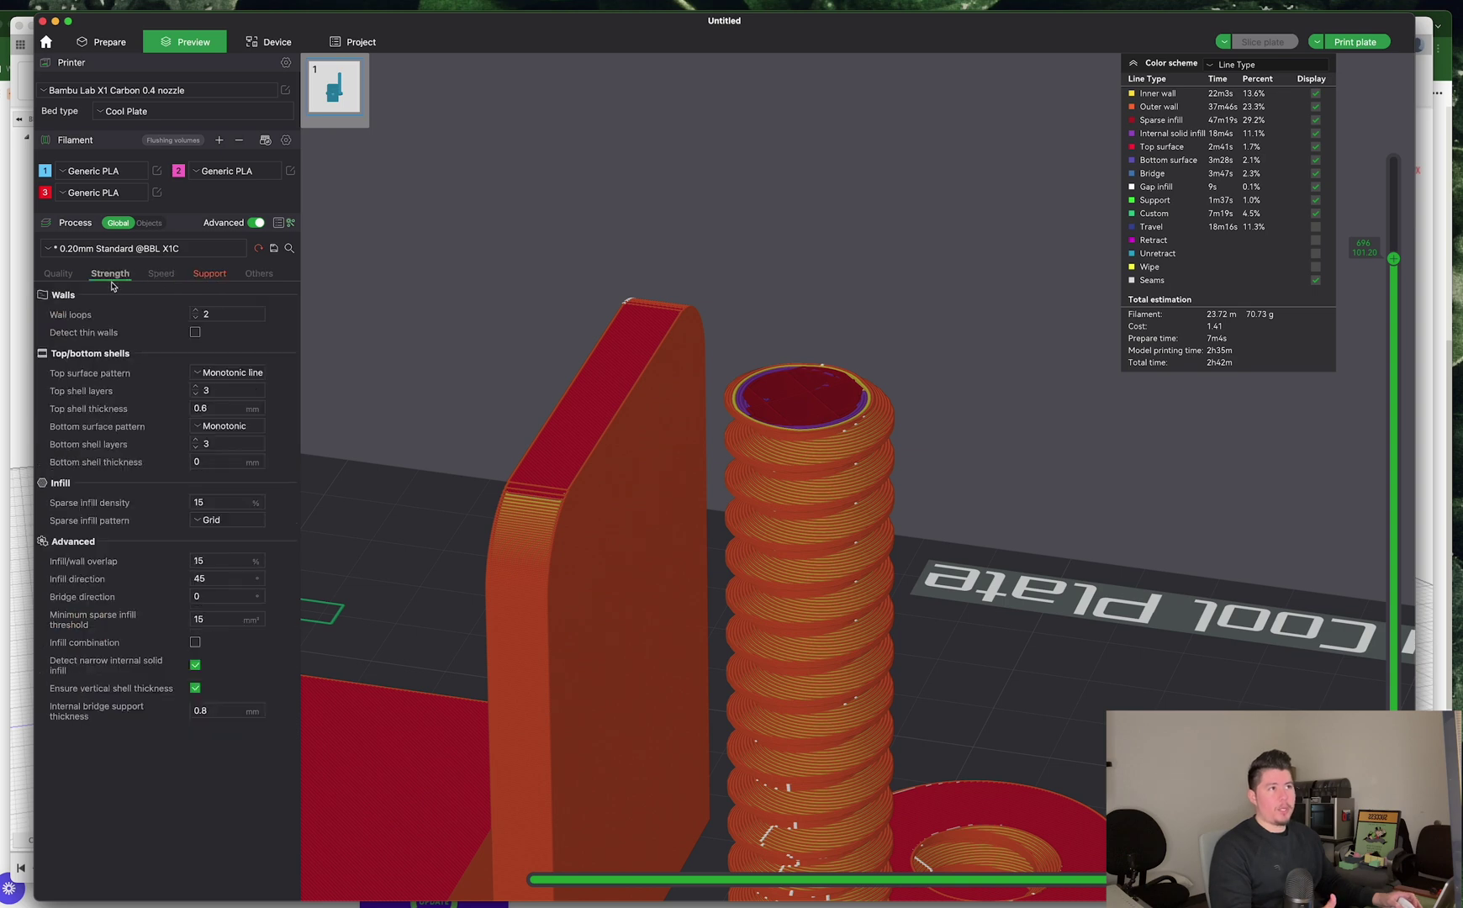
{"action": "left_click", "coordinate": [218, 502]}
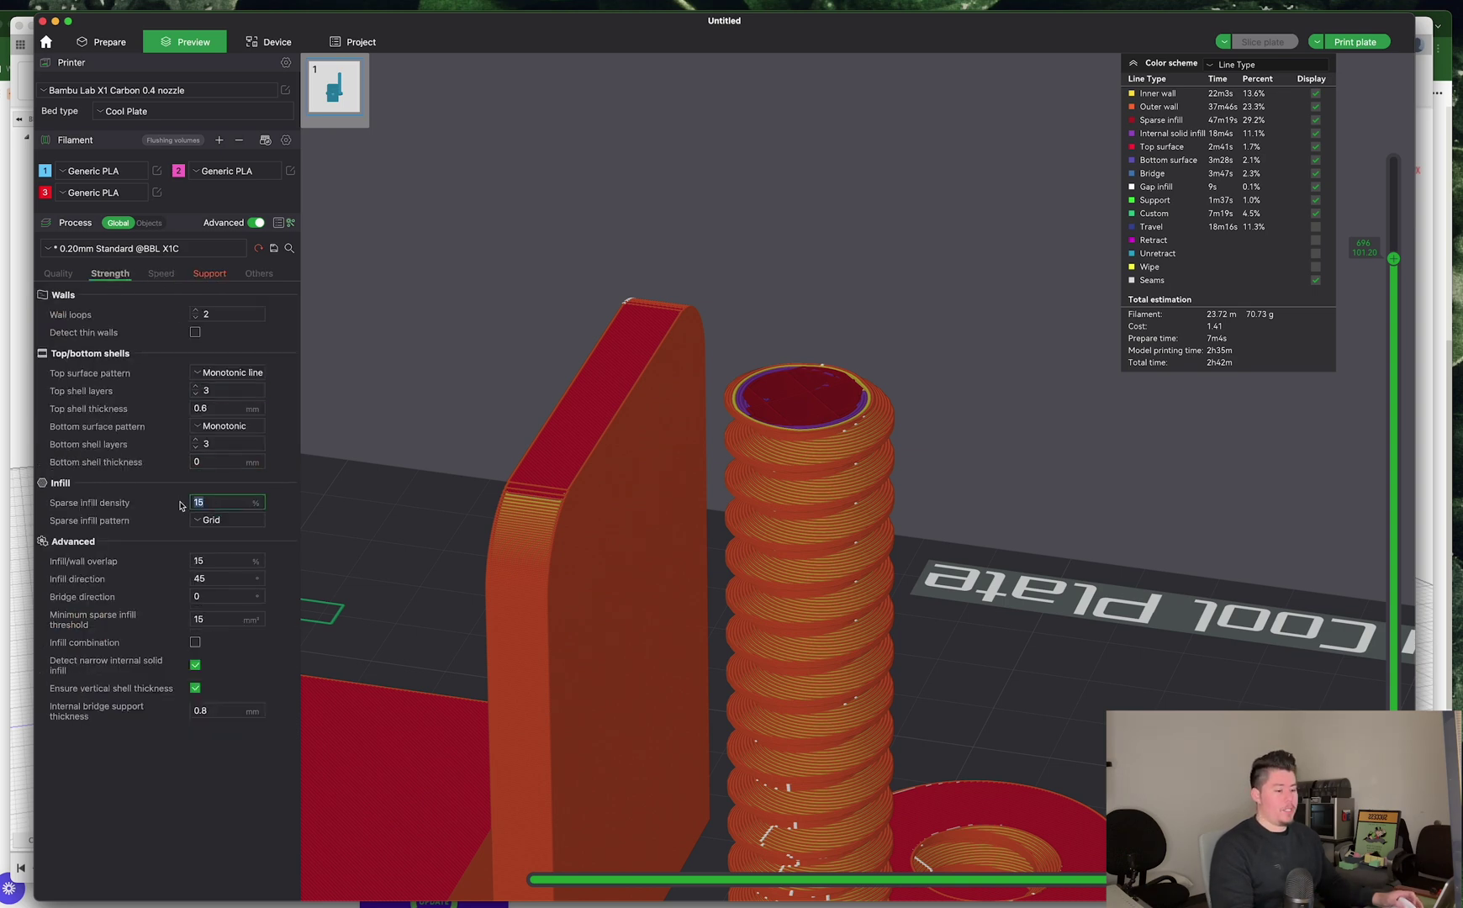
{"action": "type", "text": "25"}
{"action": "left_click", "coordinate": [436, 535]}
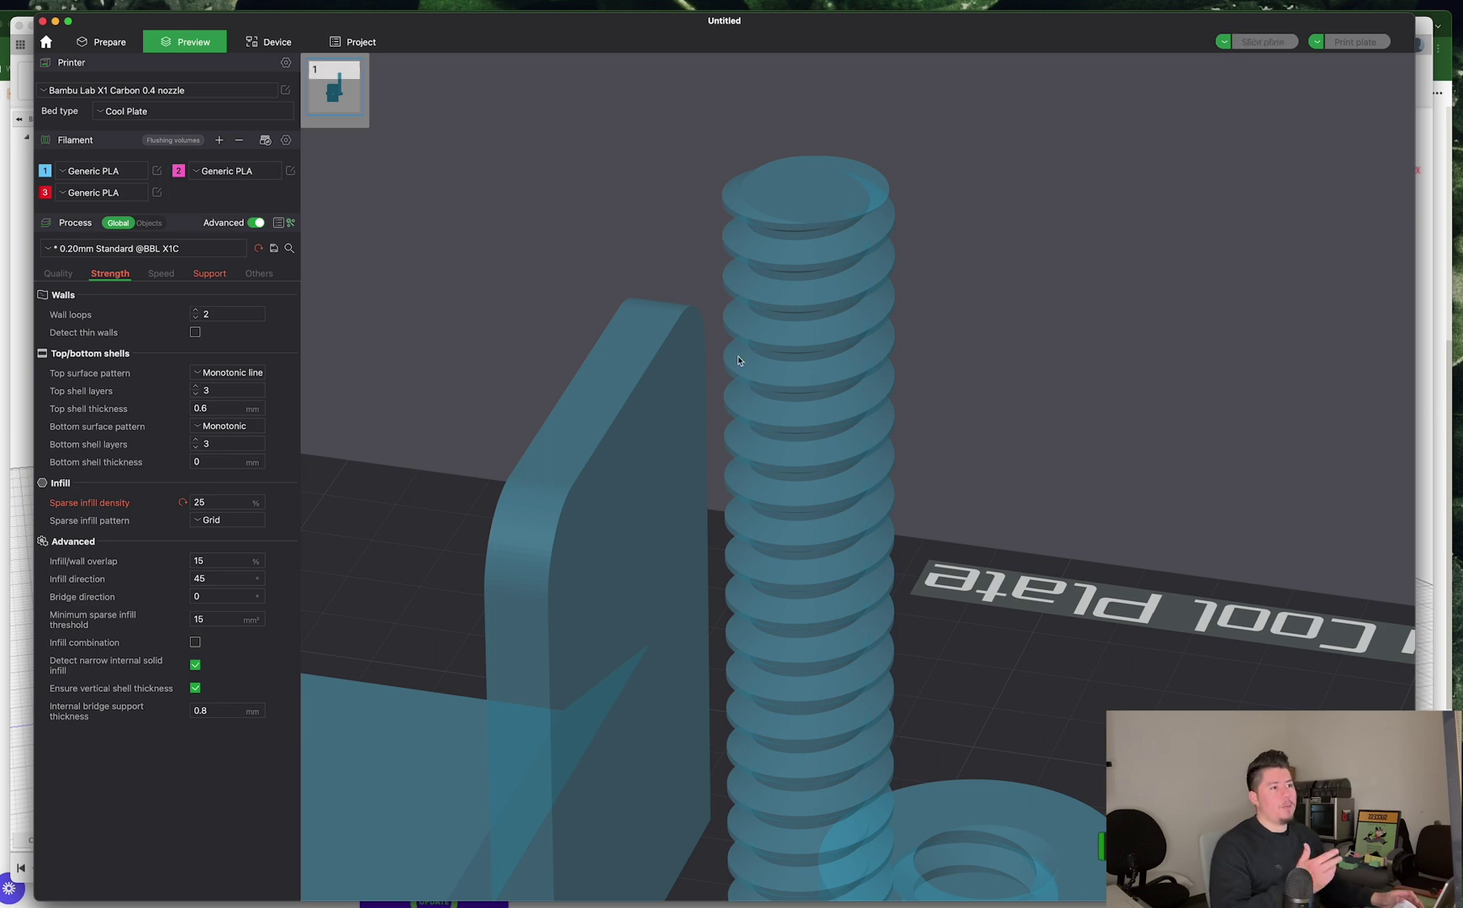
{"action": "scroll", "coordinate": [653, 454], "scroll_direction": "down", "scroll_amount": 5}
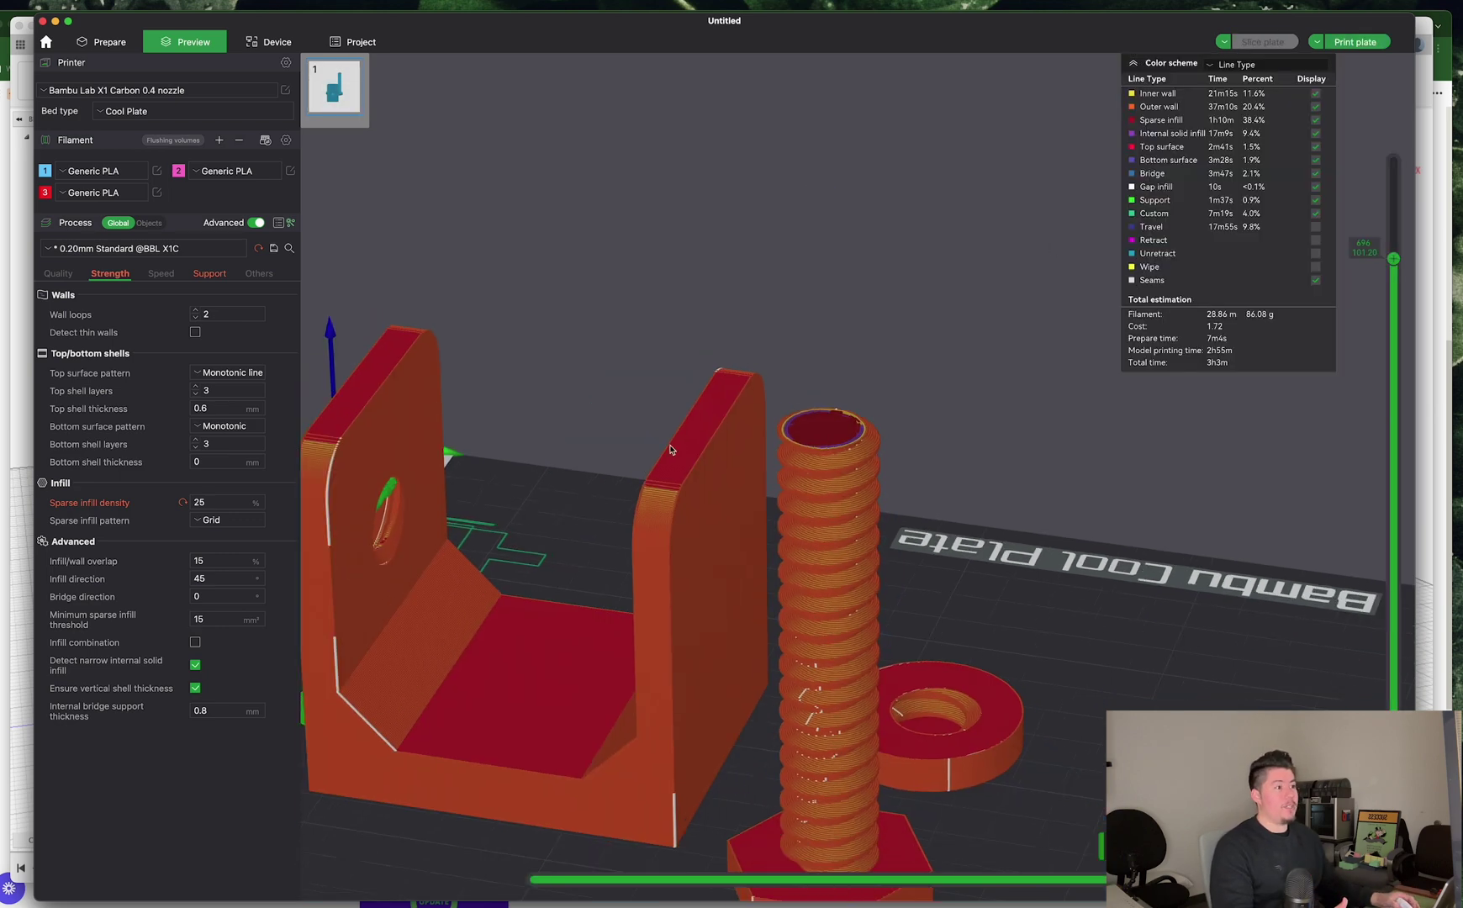
{"action": "left_click_drag", "start_coordinate": [670, 450], "coordinate": [683, 440]}
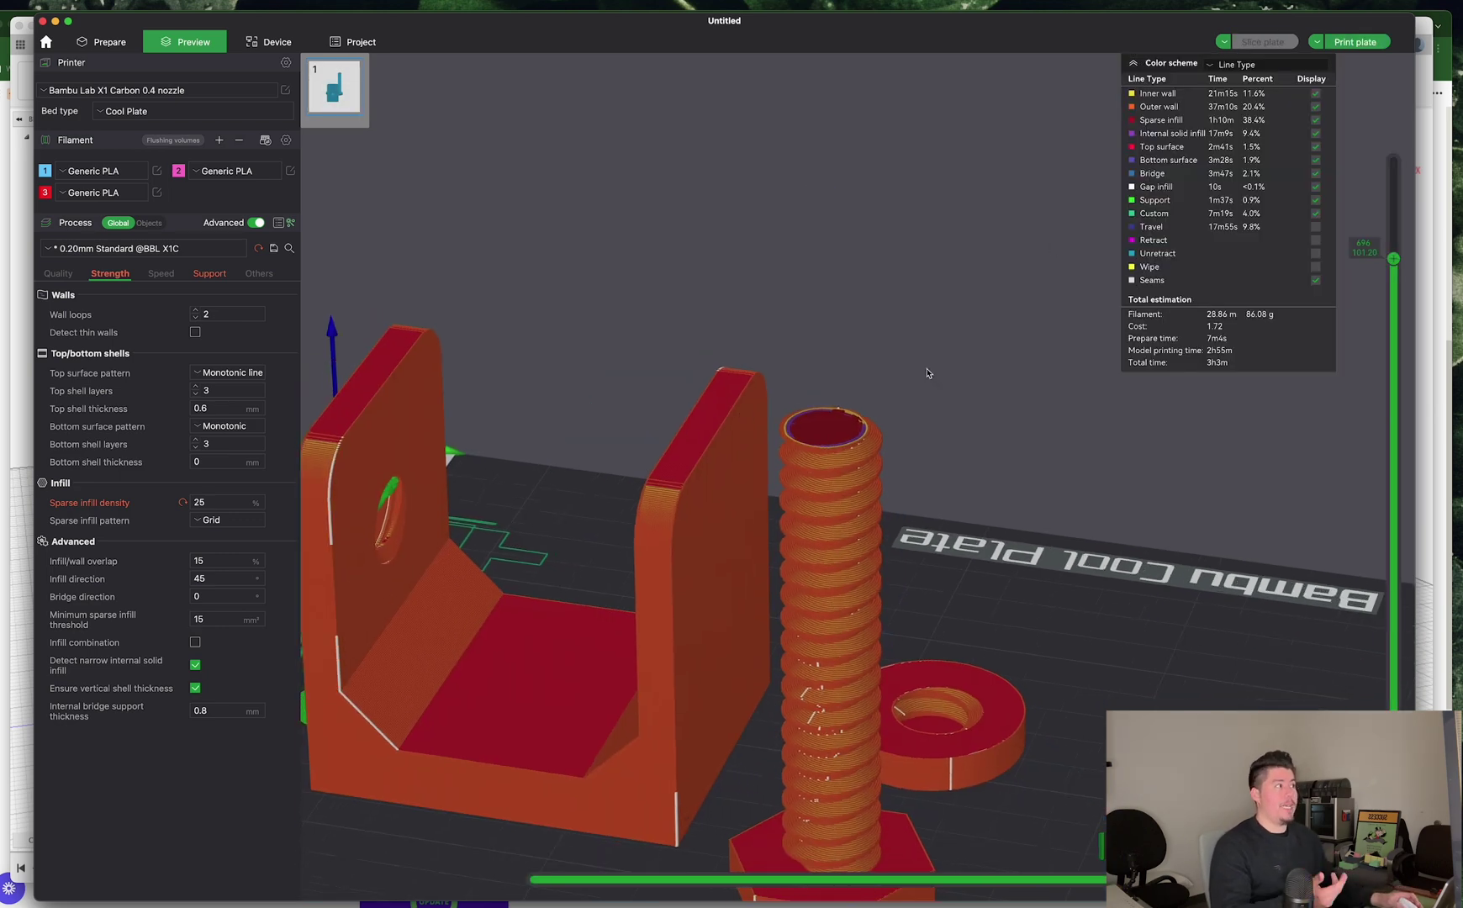
{"action": "middle_click_drag", "start_coordinate": [743, 413], "coordinate": [847, 331]}
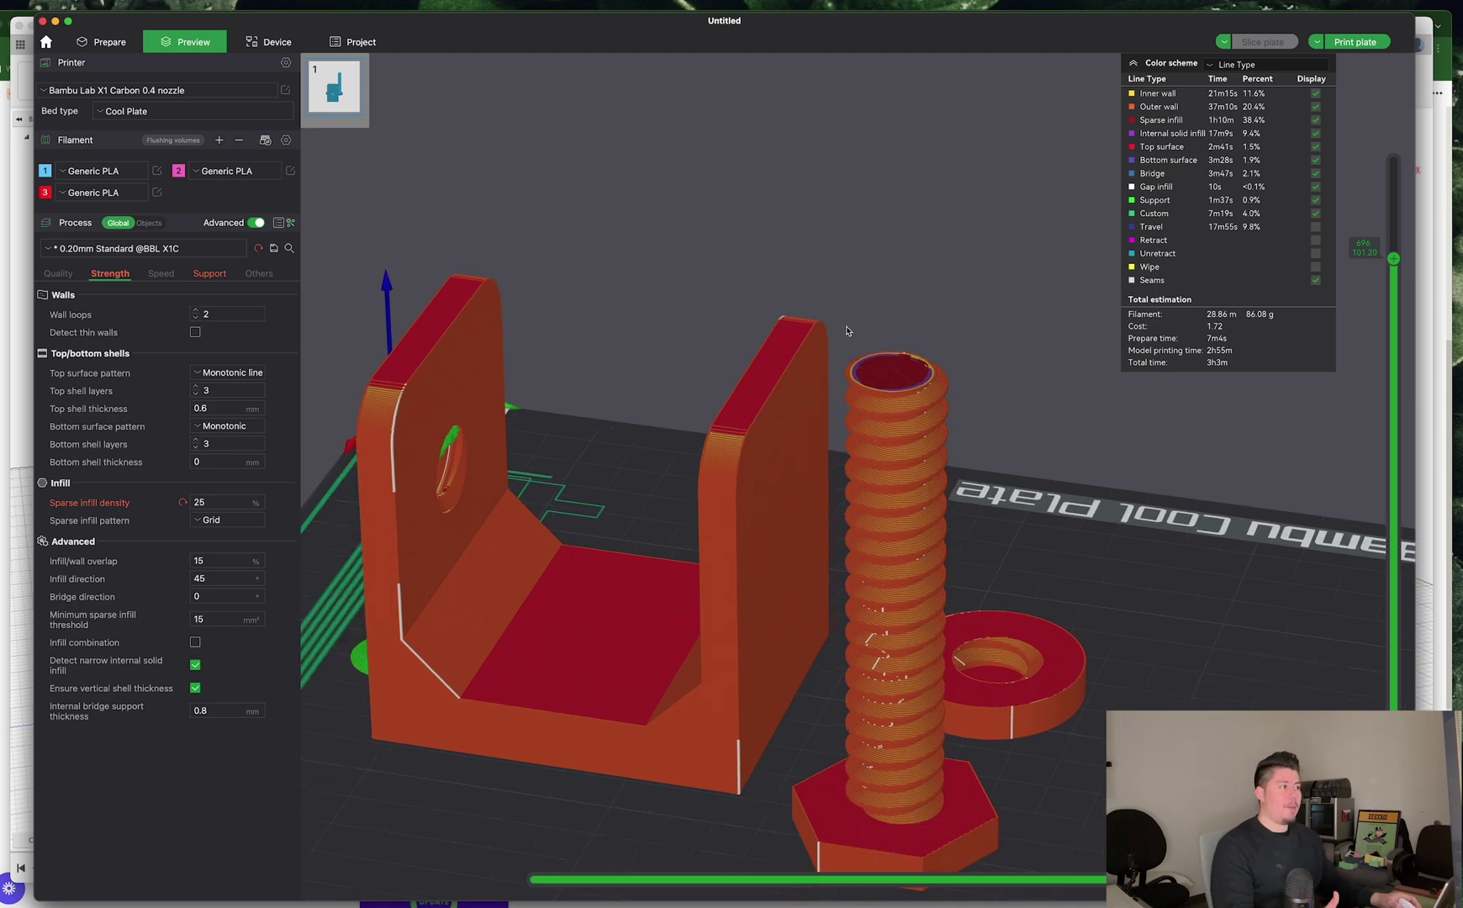
{"action": "key", "text": "0"}
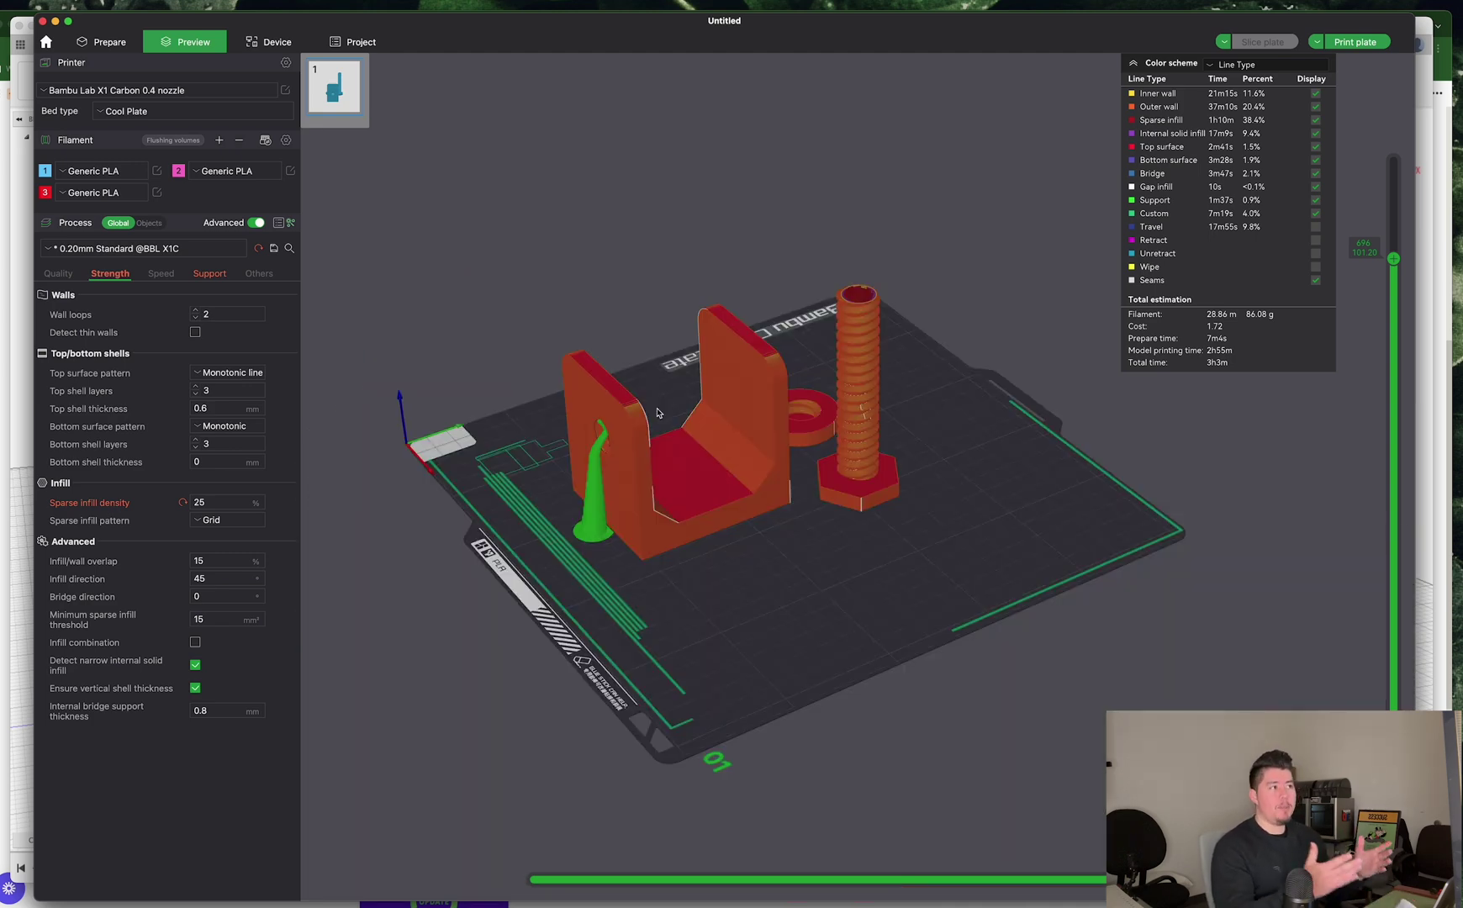